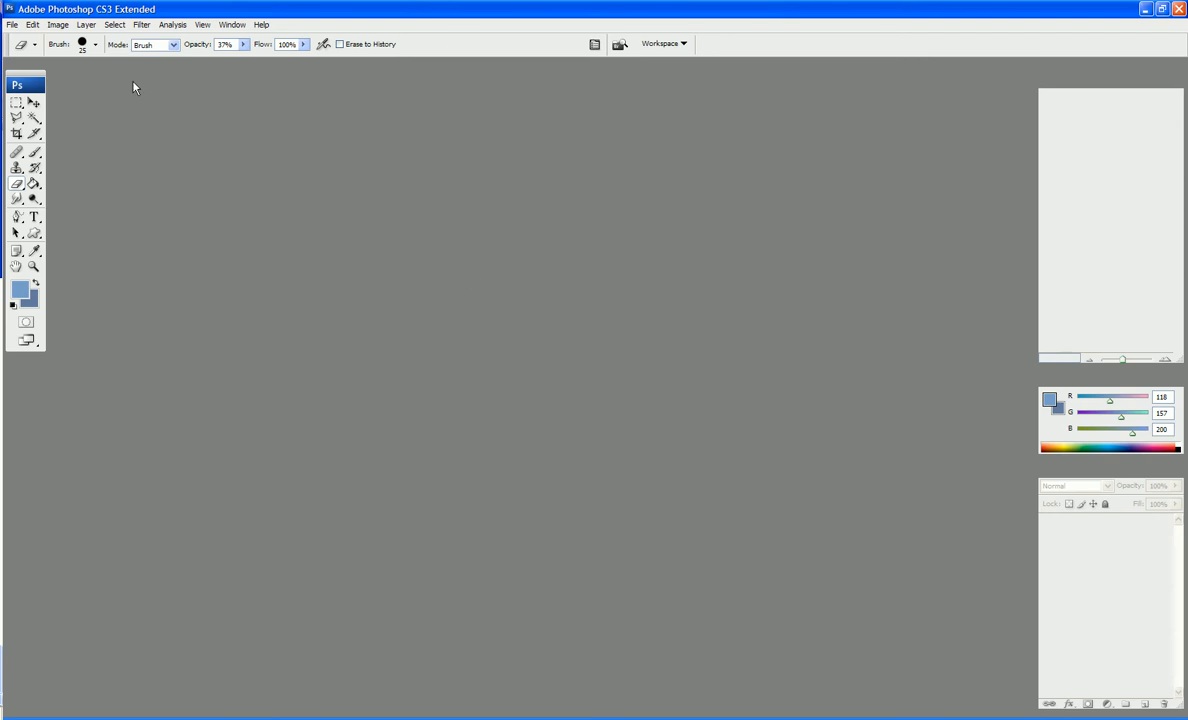
Copy the entire image from the recent file Unified_Normals.tga and close that file.
{"action": "left_click", "coordinate": [12, 24]}
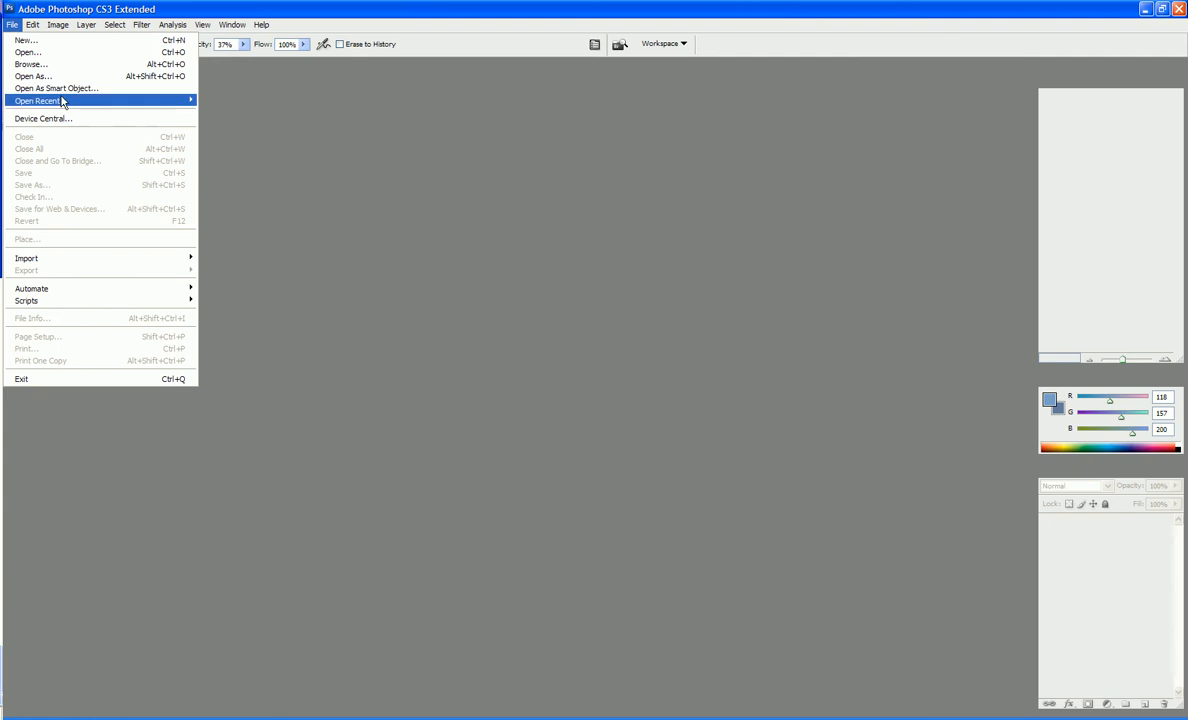
{"action": "mouse_move", "coordinate": [62, 101]}
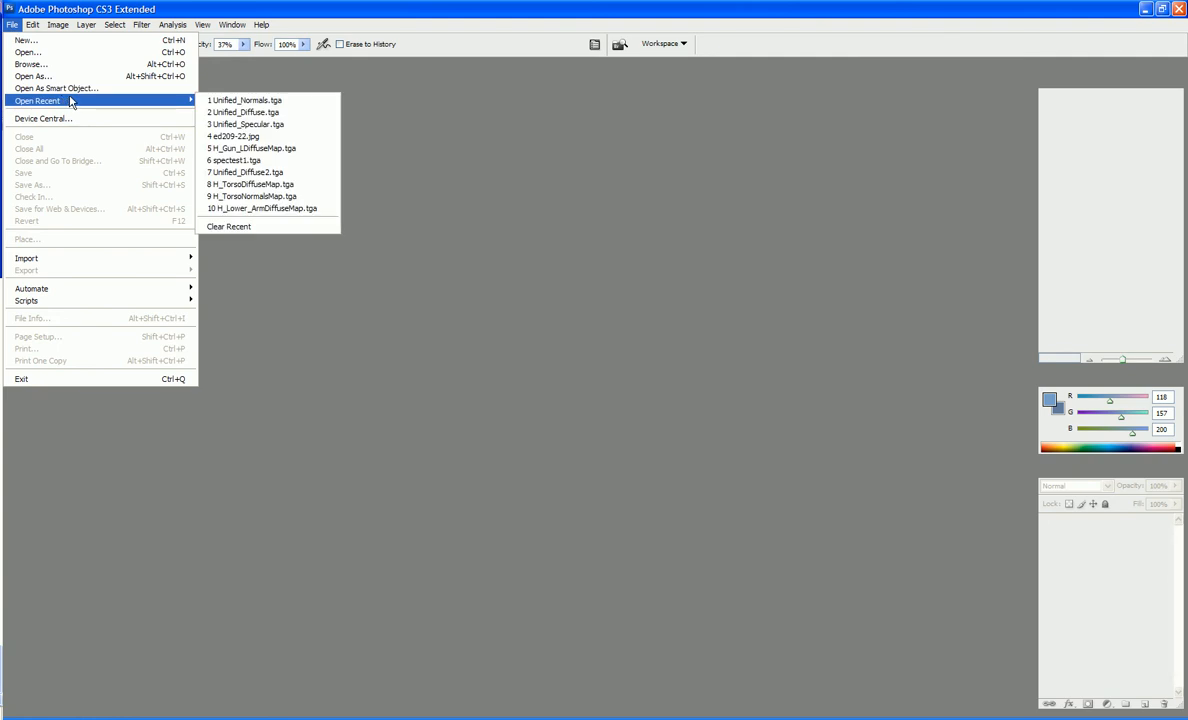
{"action": "left_click", "coordinate": [259, 104]}
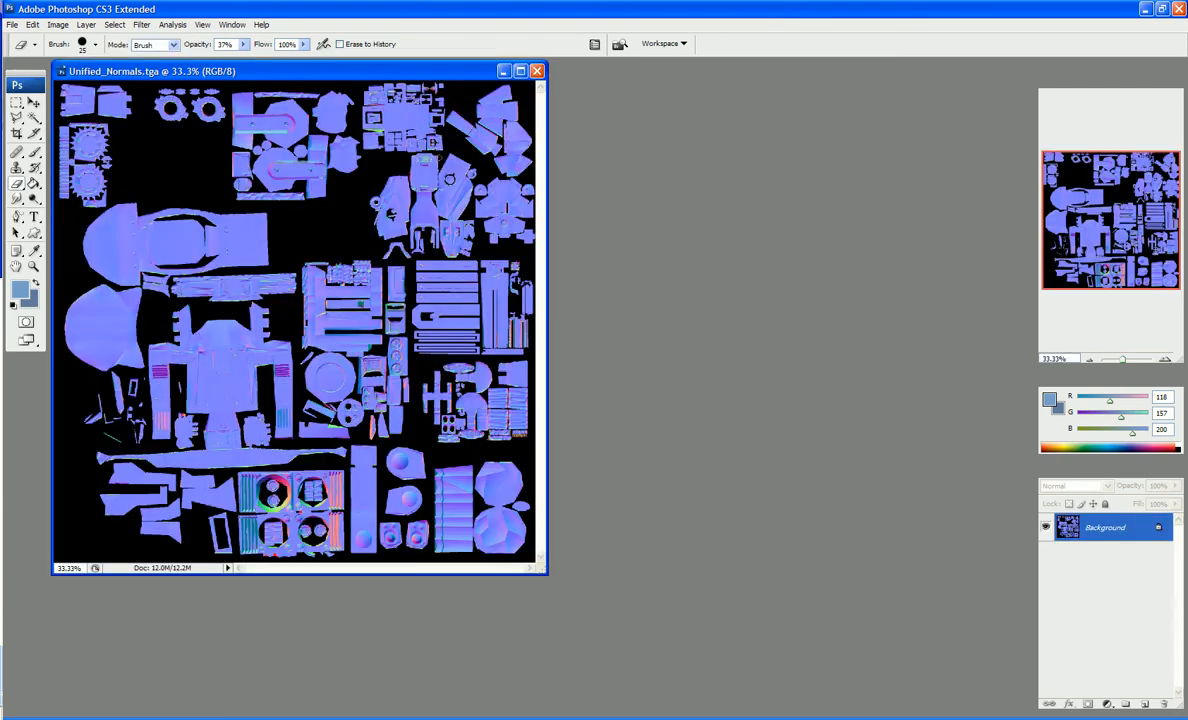
{"action": "key", "text": "ctrl+a"}
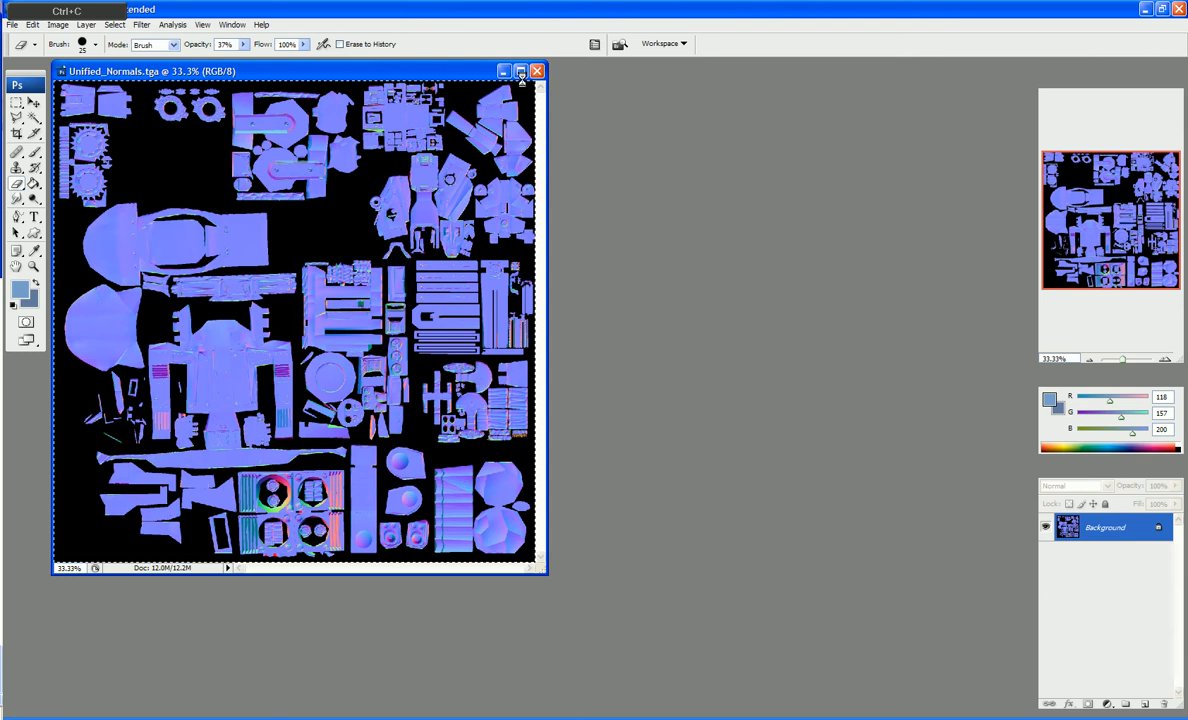
{"action": "left_click", "coordinate": [537, 71]}
Create a new 2048 x 2048 pixel RGB document with a white background and paste the copied normal map into it.
{"action": "left_click", "coordinate": [12, 24]}
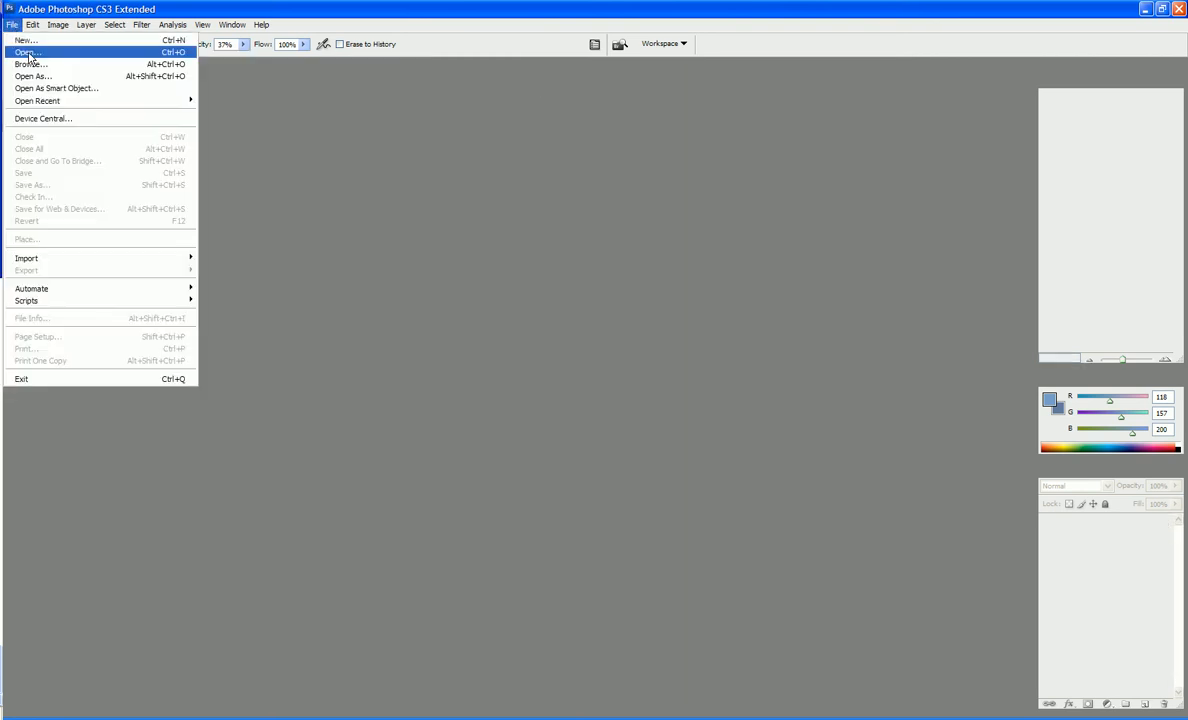
{"action": "left_click", "coordinate": [25, 40]}
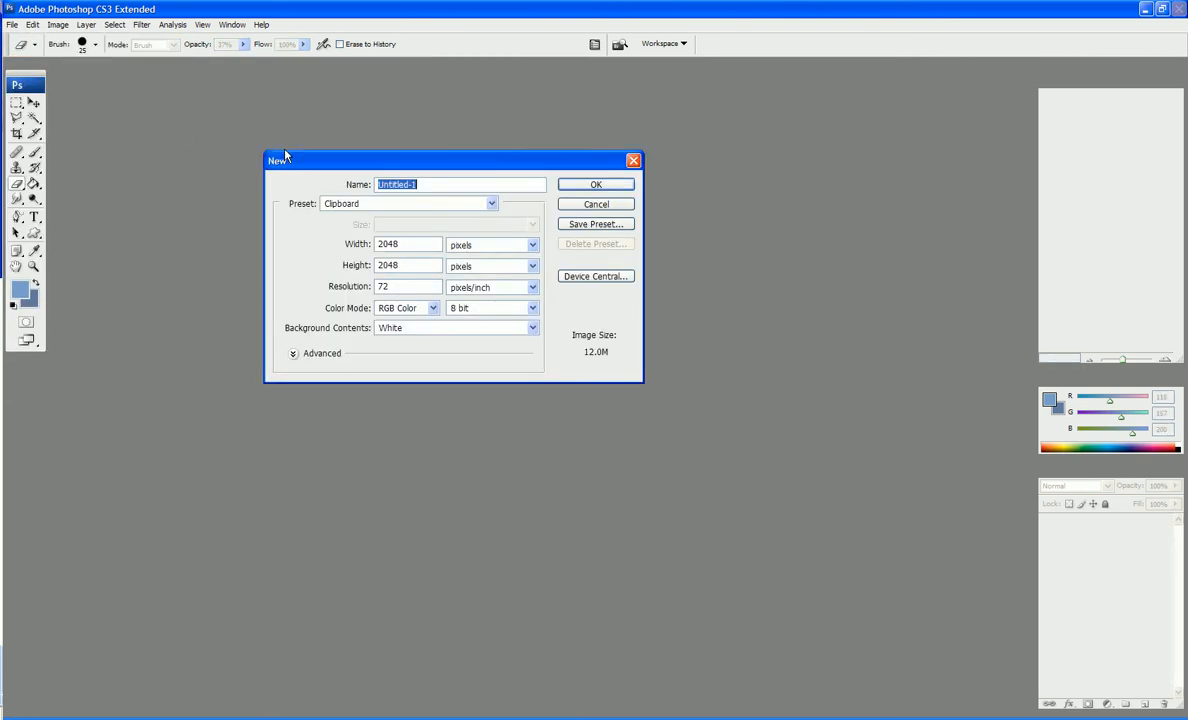
{"action": "key", "text": "Return"}
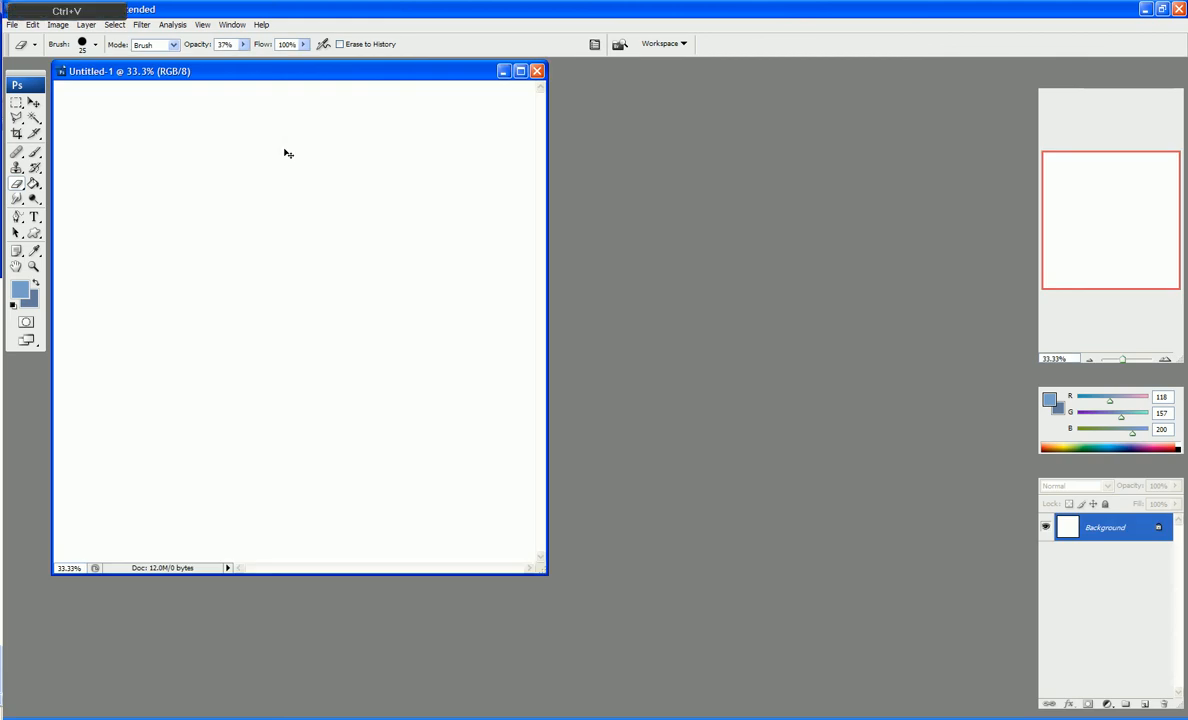
{"action": "key", "text": "ctrl+v"}
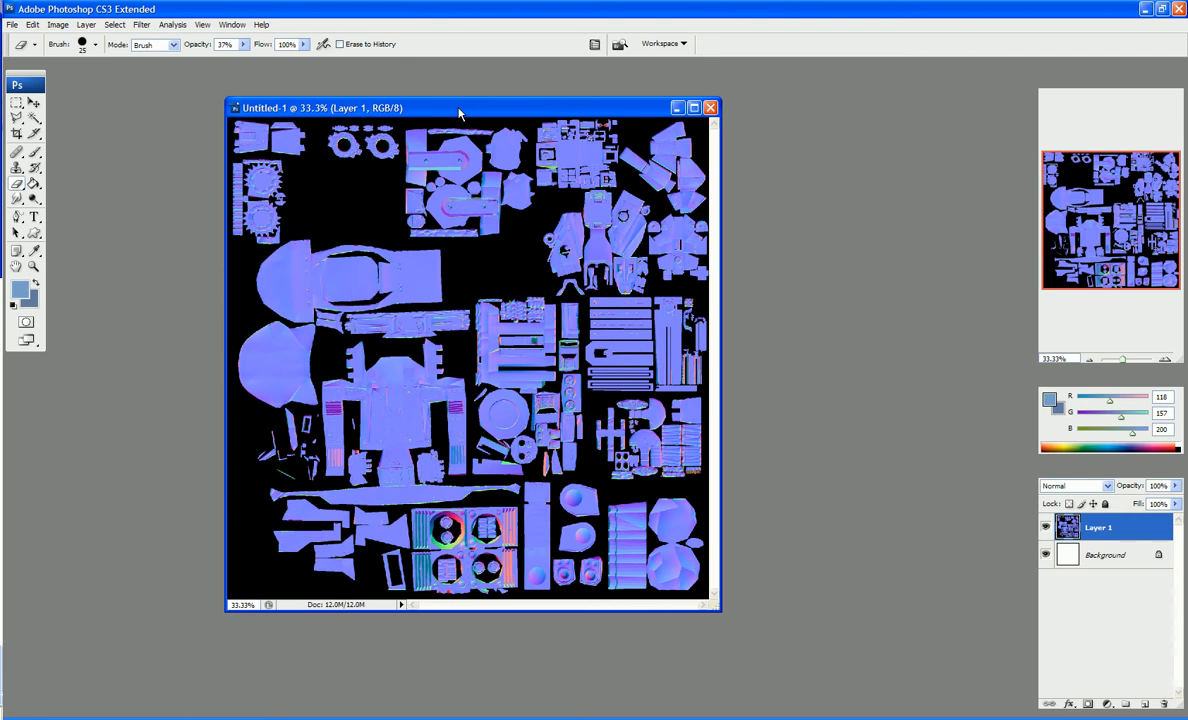
Add a new empty layer above the pasted normal map layer.
{"action": "left_click", "coordinate": [1144, 704]}
{"action": "right_click", "coordinate": [1097, 527]}
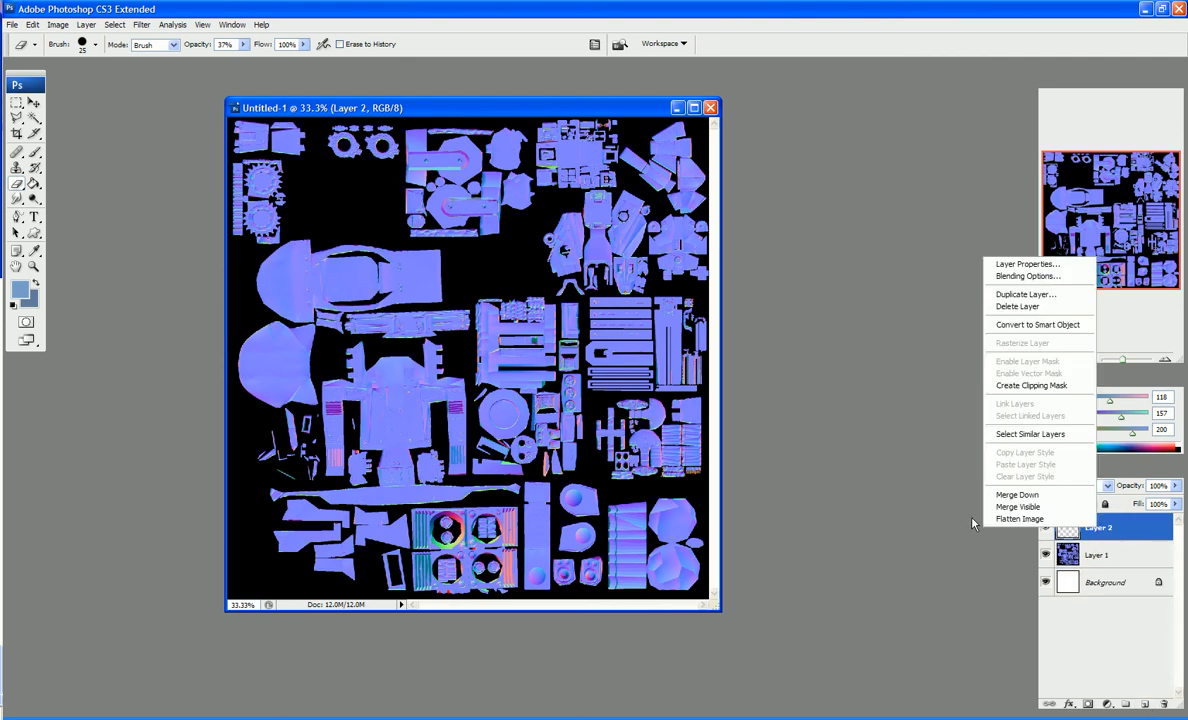
{"action": "left_click", "coordinate": [965, 460]}
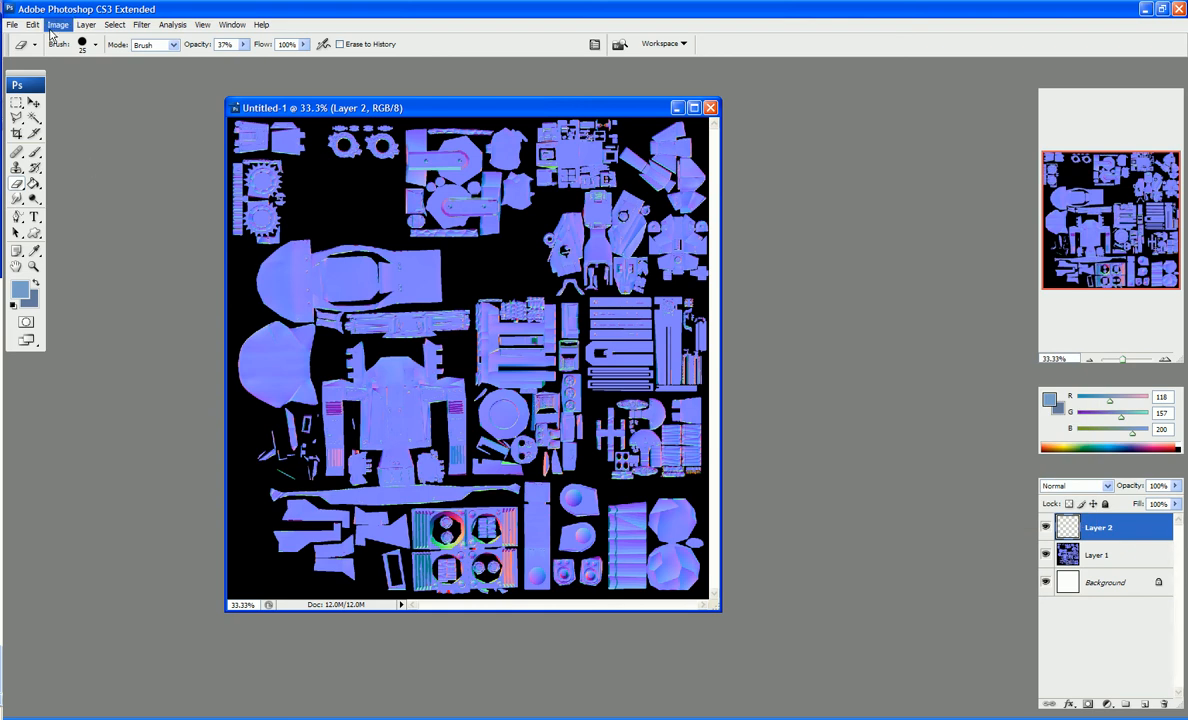
Sample the robot's light blue paint as foreground colour from the recent file ed209-22.jpg, then close the photo.
{"action": "left_click", "coordinate": [12, 24]}
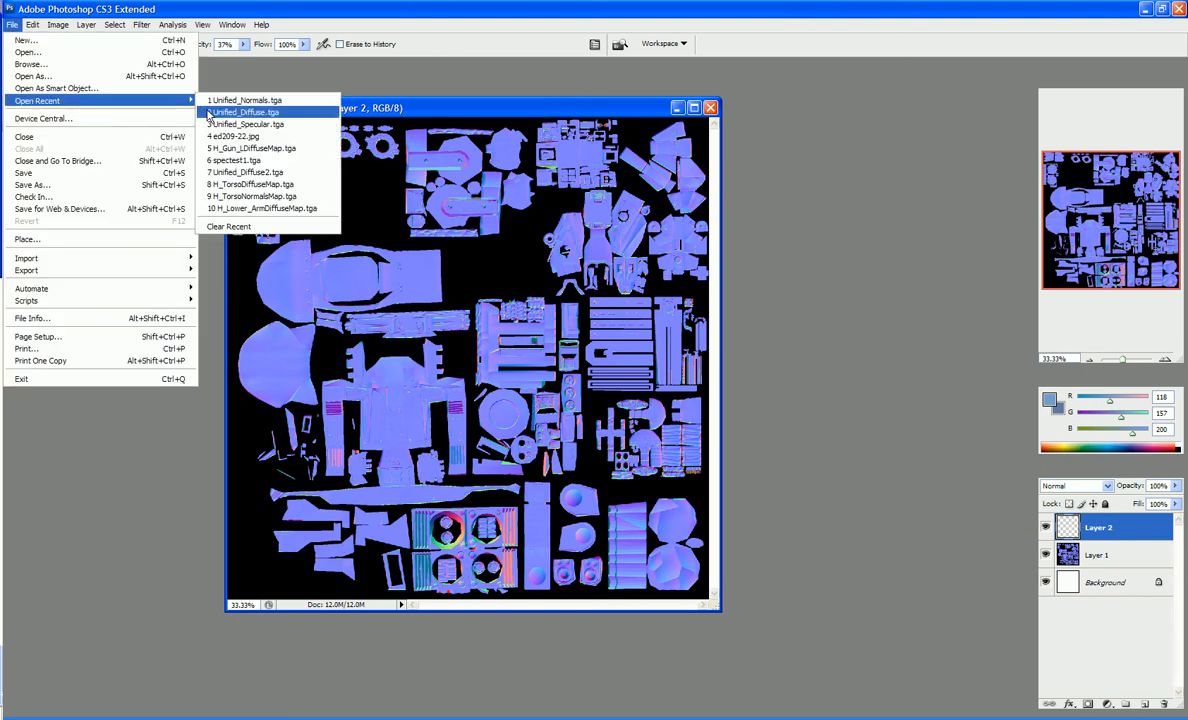
{"action": "left_click", "coordinate": [226, 137]}
{"action": "left_click", "coordinate": [34, 251]}
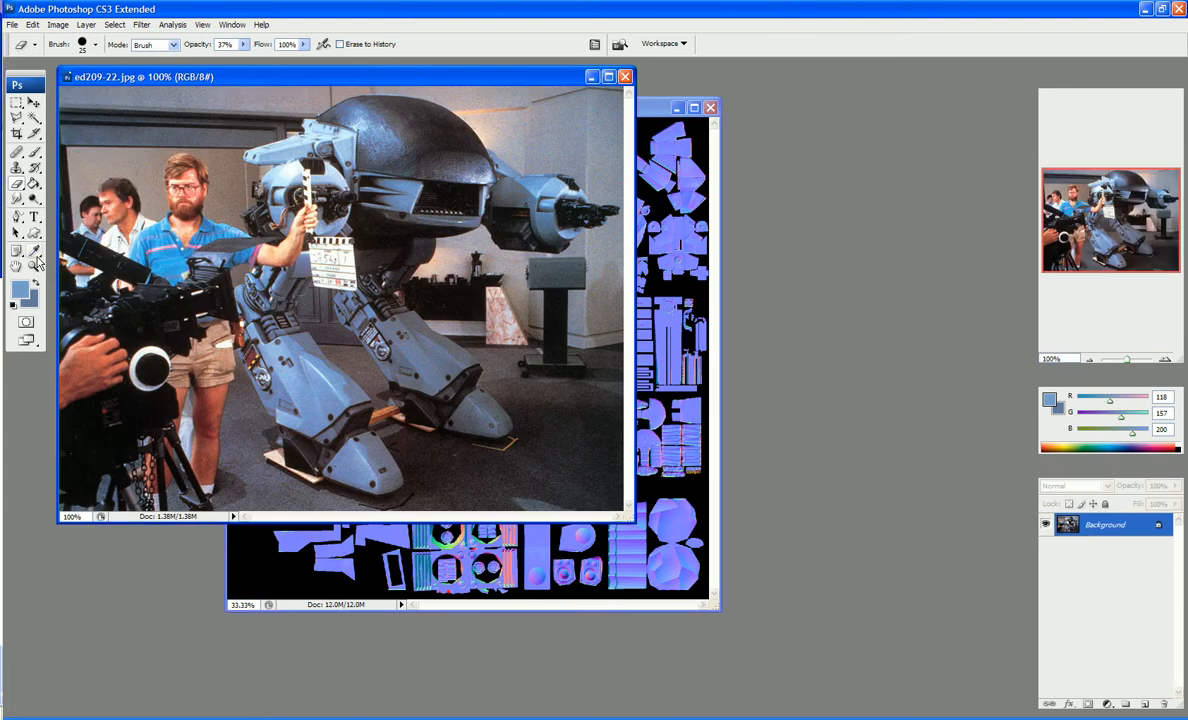
{"action": "left_click", "coordinate": [409, 190]}
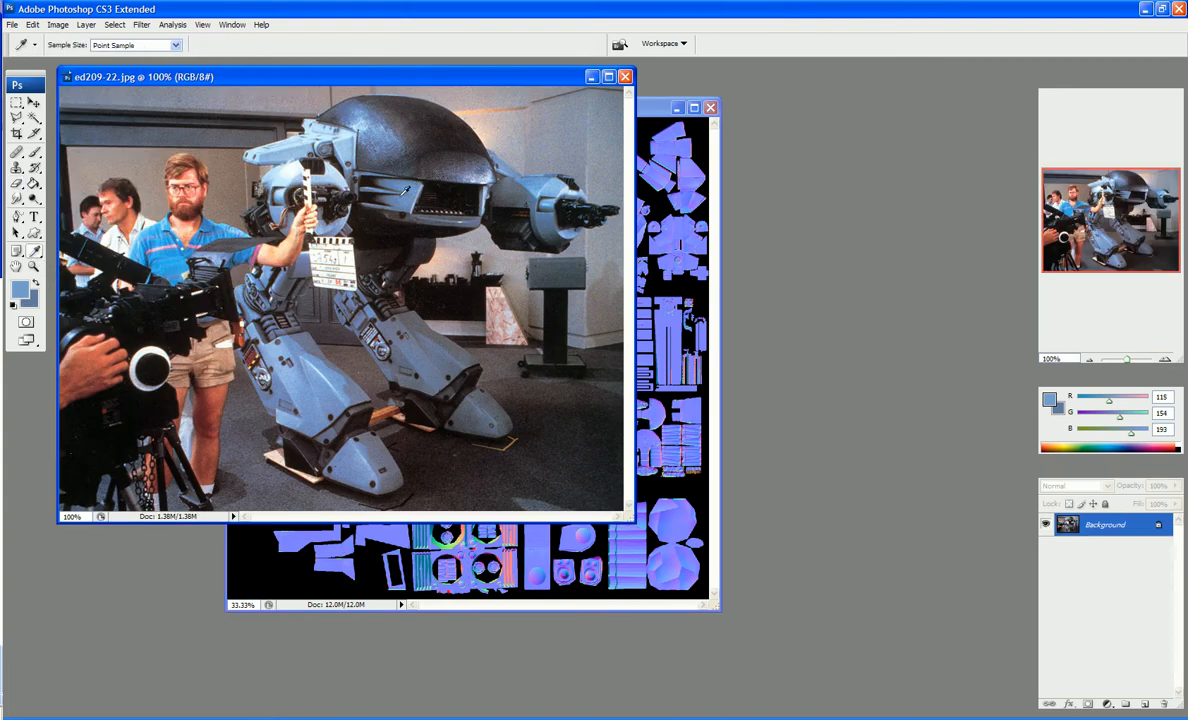
{"action": "left_click", "coordinate": [462, 164]}
{"action": "left_click", "coordinate": [625, 77]}
Fill Layer 2 with the sampled blue using the Paint Bucket and set the layer's opacity to 75%.
{"action": "left_click", "coordinate": [35, 186]}
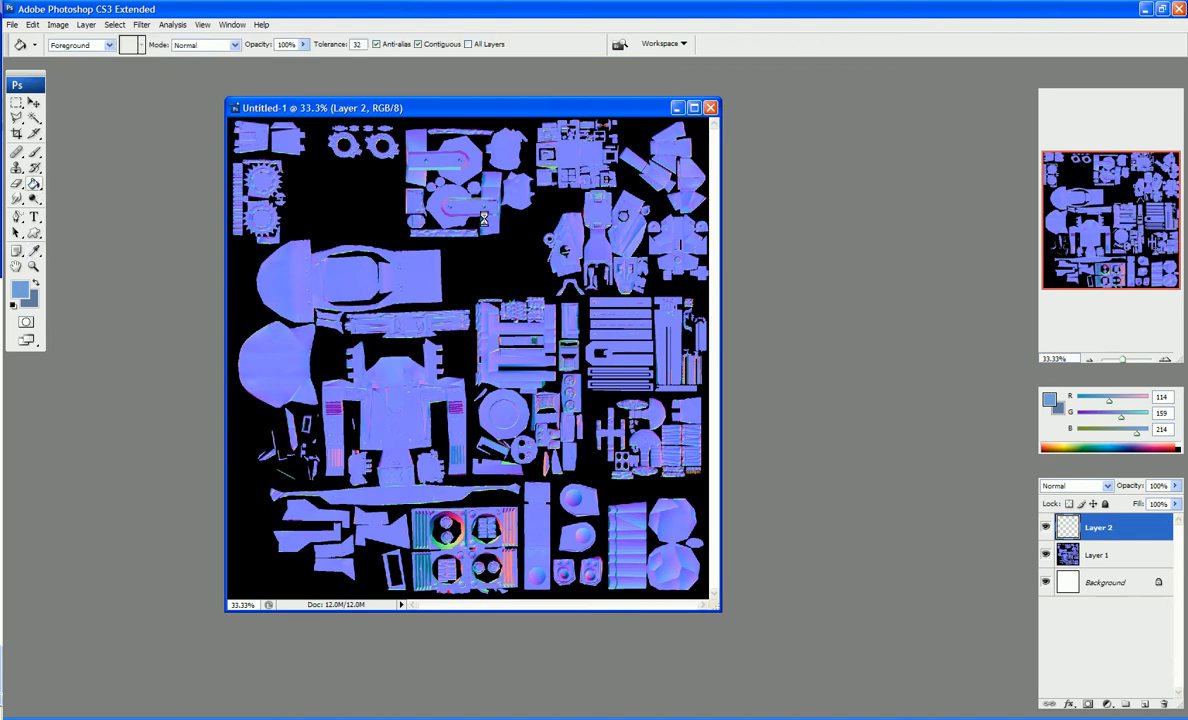
{"action": "left_click", "coordinate": [481, 215]}
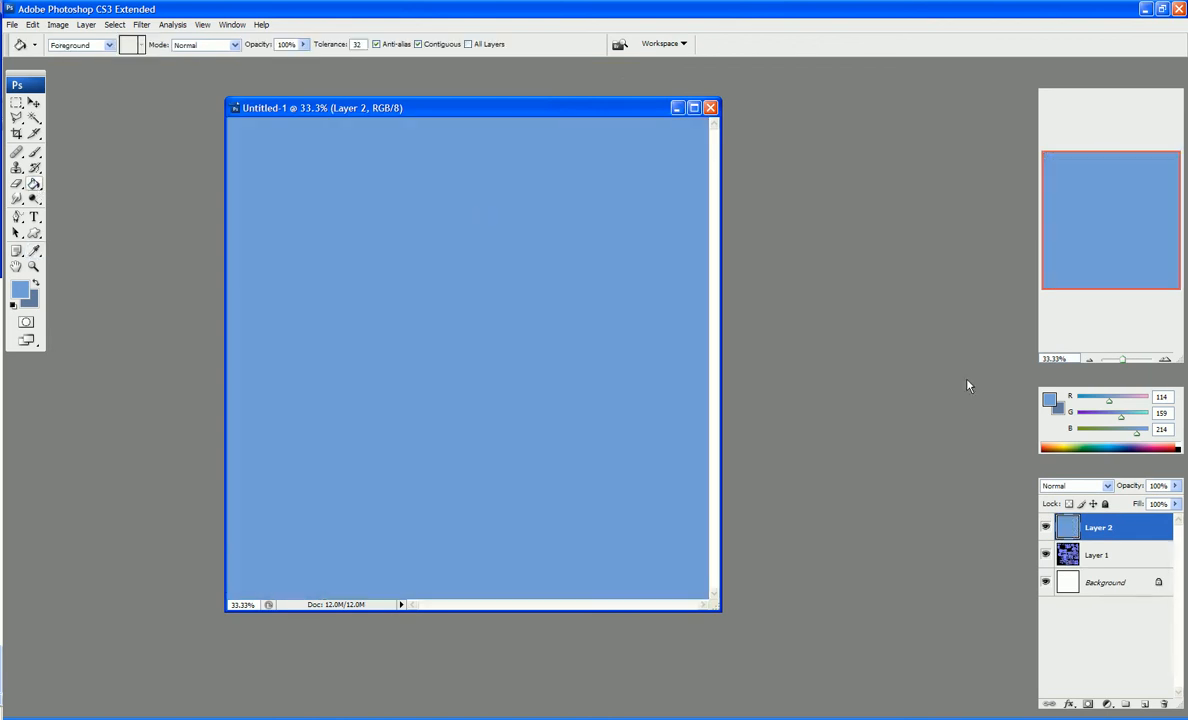
{"action": "left_click", "coordinate": [1175, 504]}
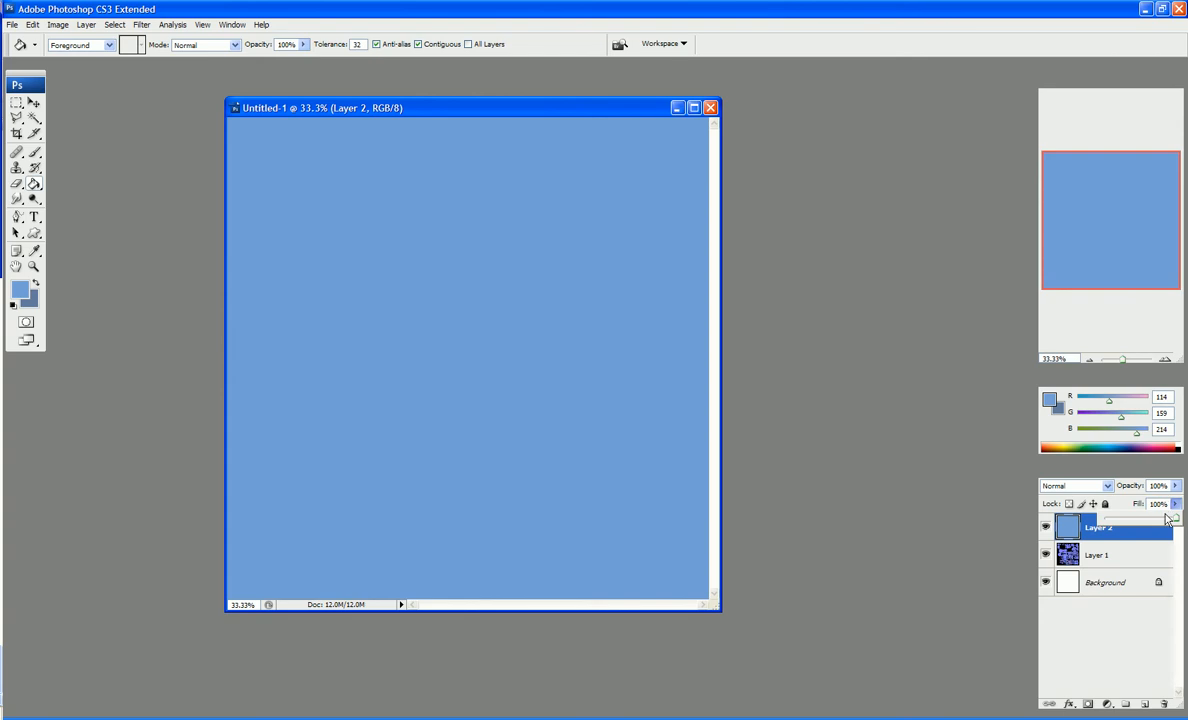
{"action": "left_click", "coordinate": [1175, 486]}
{"action": "left_click_drag", "start_coordinate": [1175, 502], "coordinate": [1159, 509]}
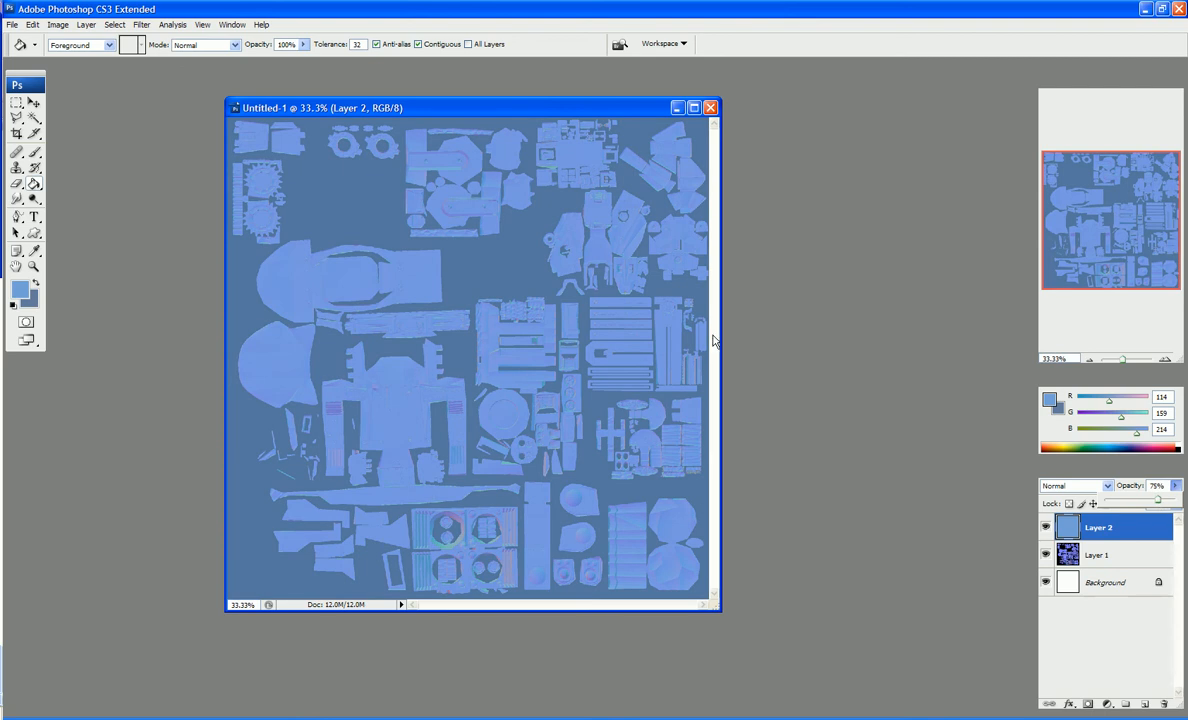
Select the black background of Layer 1 with the Magic Wand and refine the selection edge with a radius of 3 px.
{"action": "left_click", "coordinate": [1118, 558]}
{"action": "key", "text": "w"}
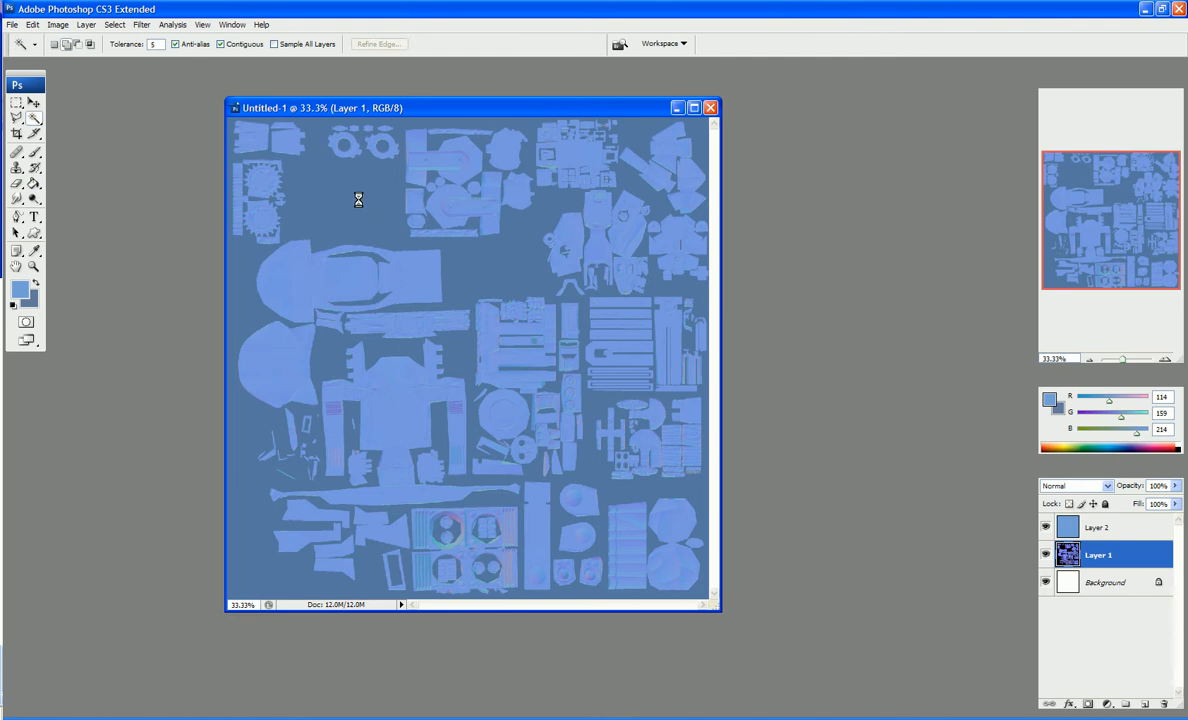
{"action": "left_click", "coordinate": [117, 26]}
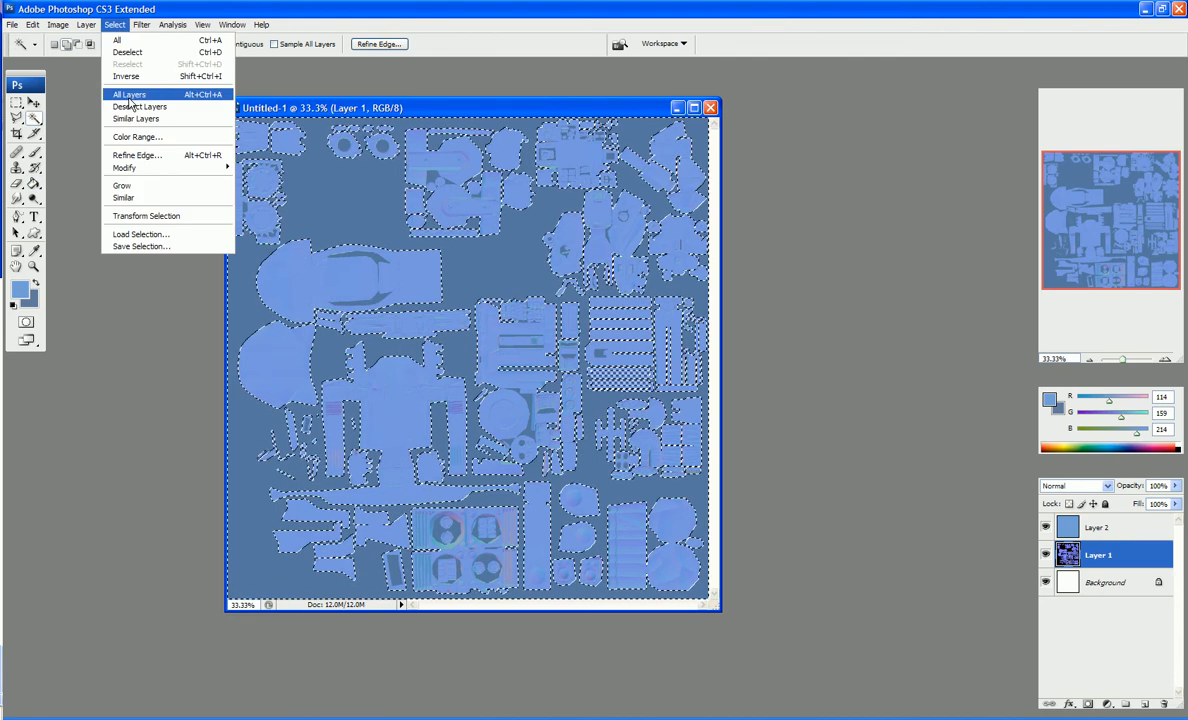
{"action": "left_click", "coordinate": [138, 159]}
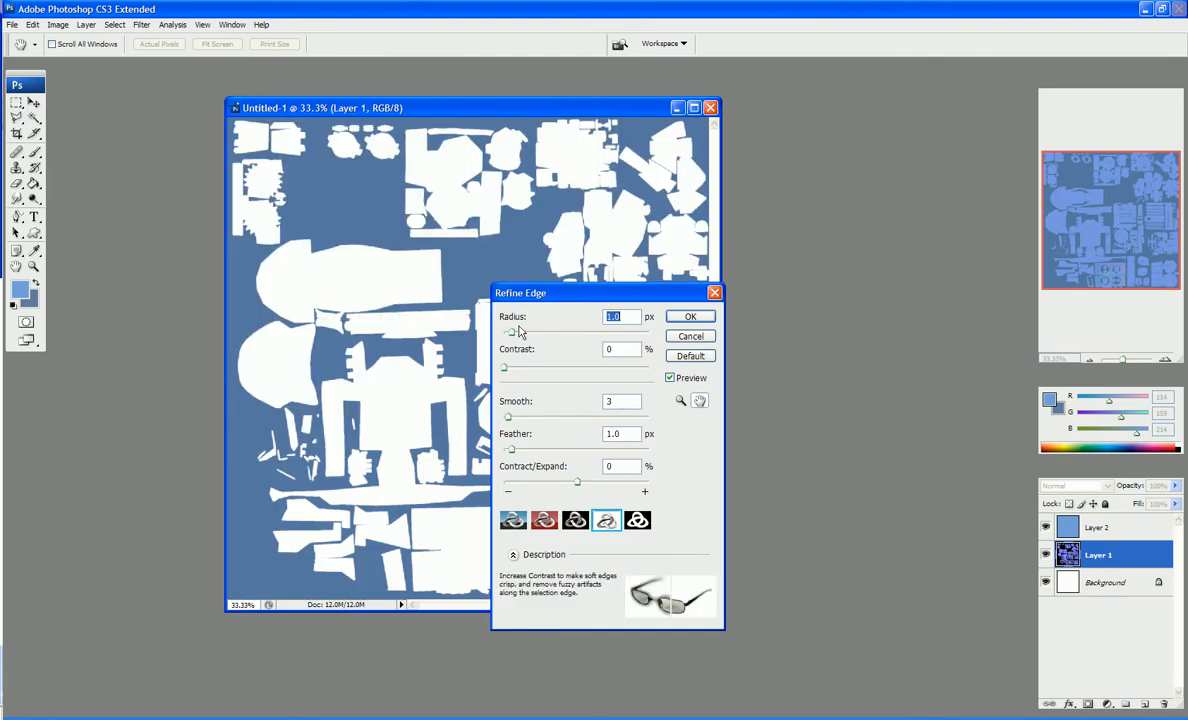
{"action": "type", "text": "3"}
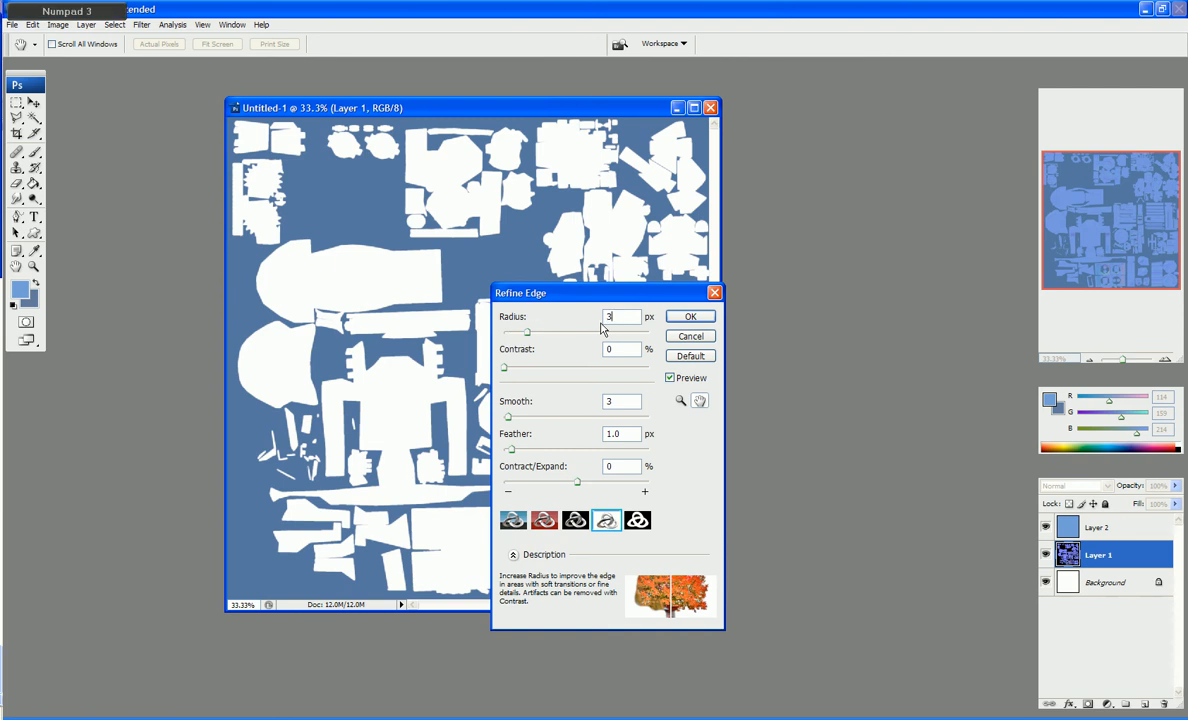
{"action": "key", "text": "Tab"}
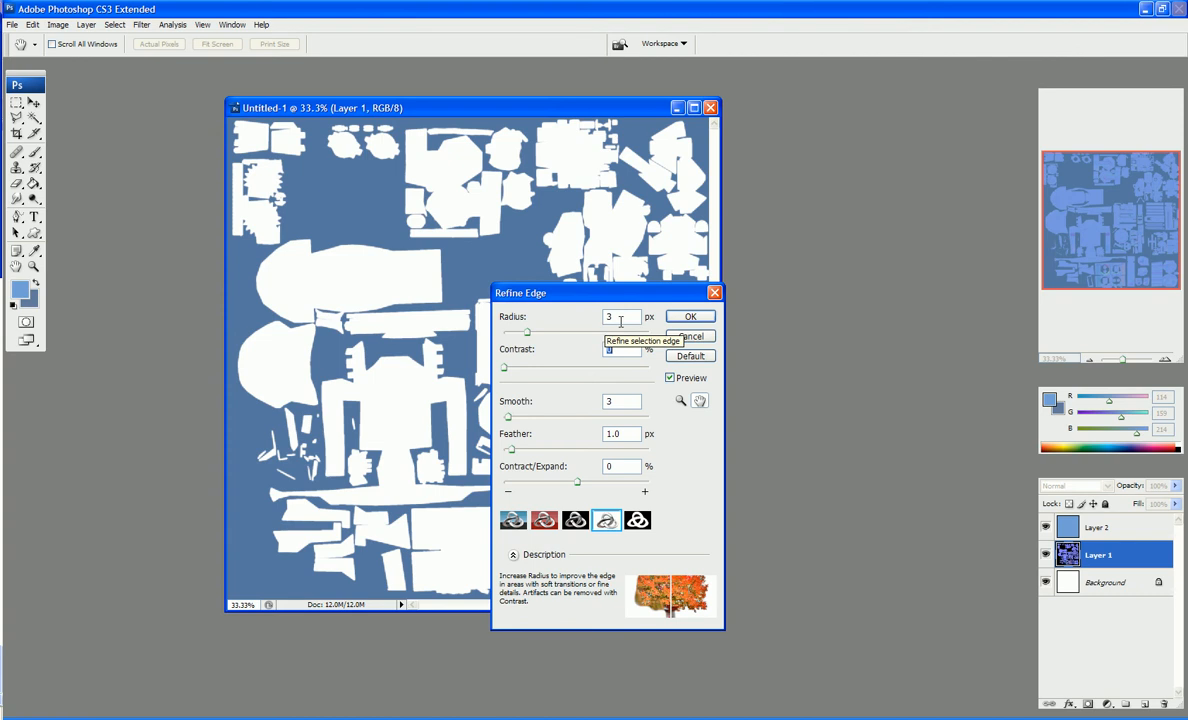
{"action": "left_click", "coordinate": [677, 316]}
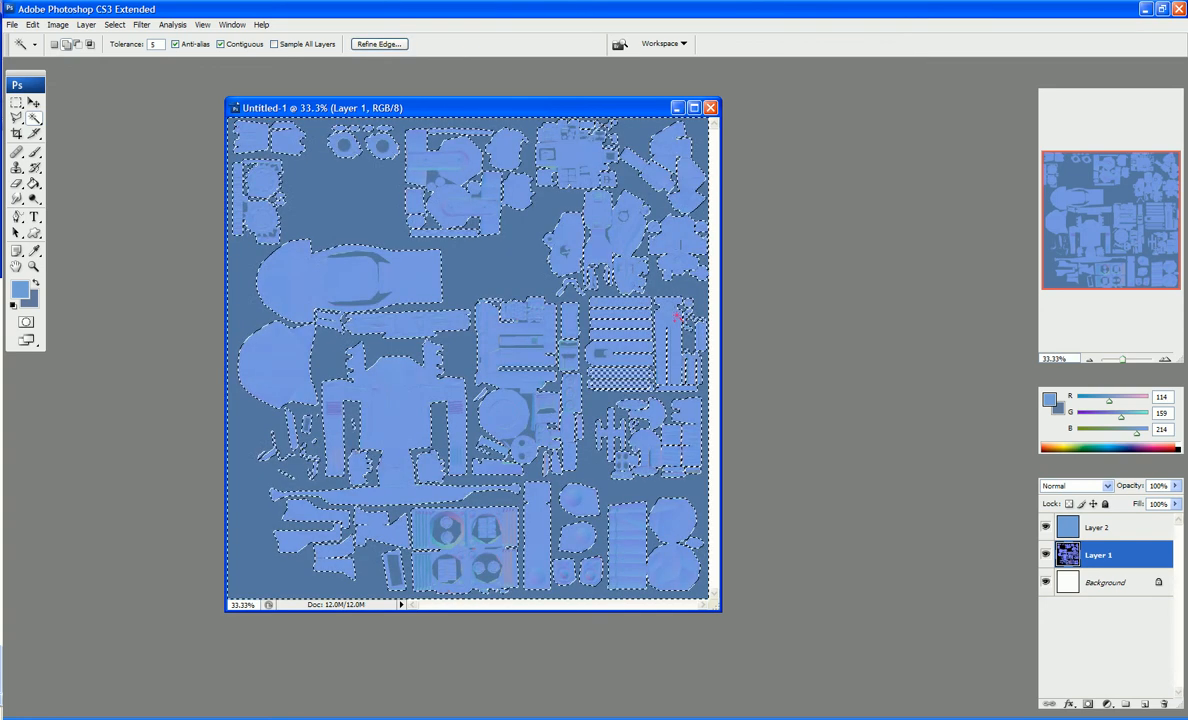
Delete the selected background area from Layer 1 and Layer 2, and clear the selection.
{"action": "key", "text": "Delete"}
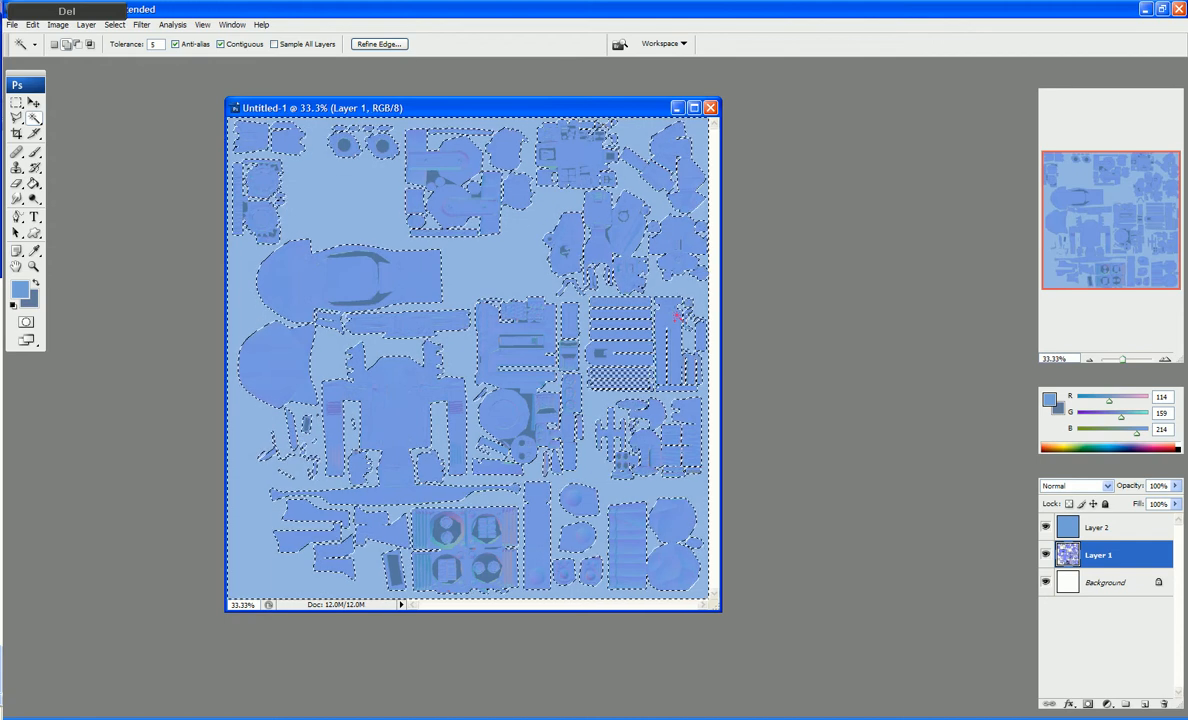
{"action": "left_click", "coordinate": [1098, 525]}
{"action": "key", "text": "Delete"}
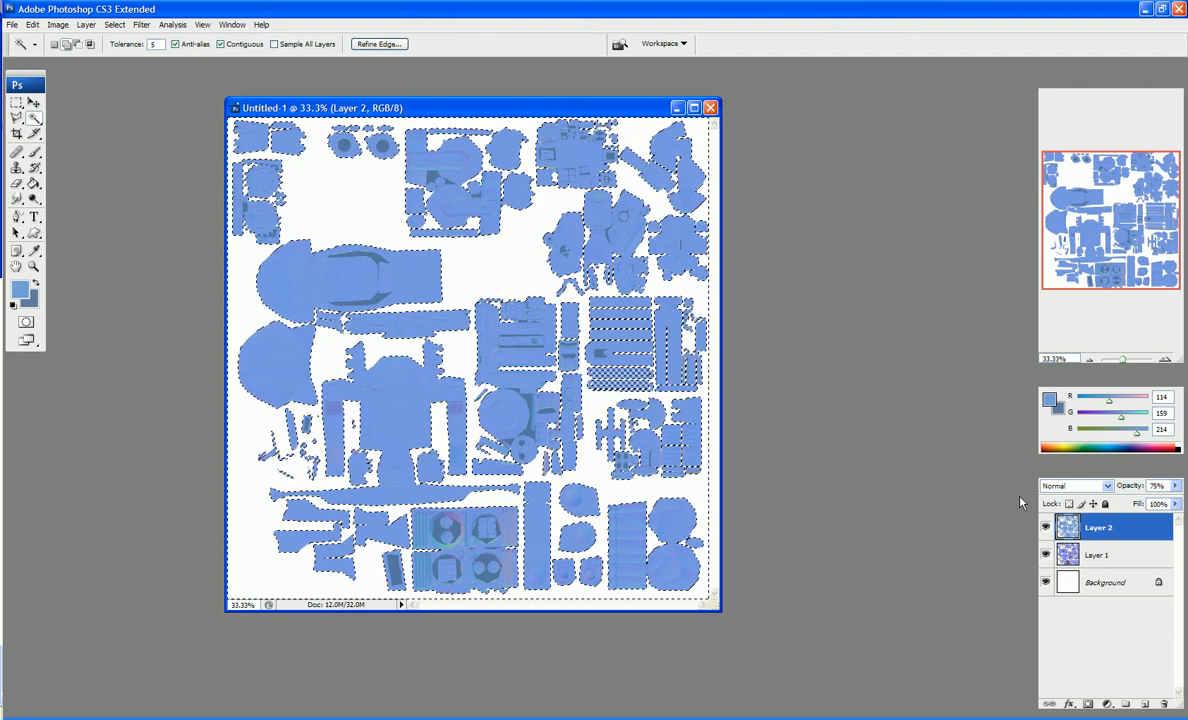
{"action": "key", "text": "ctrl+d"}
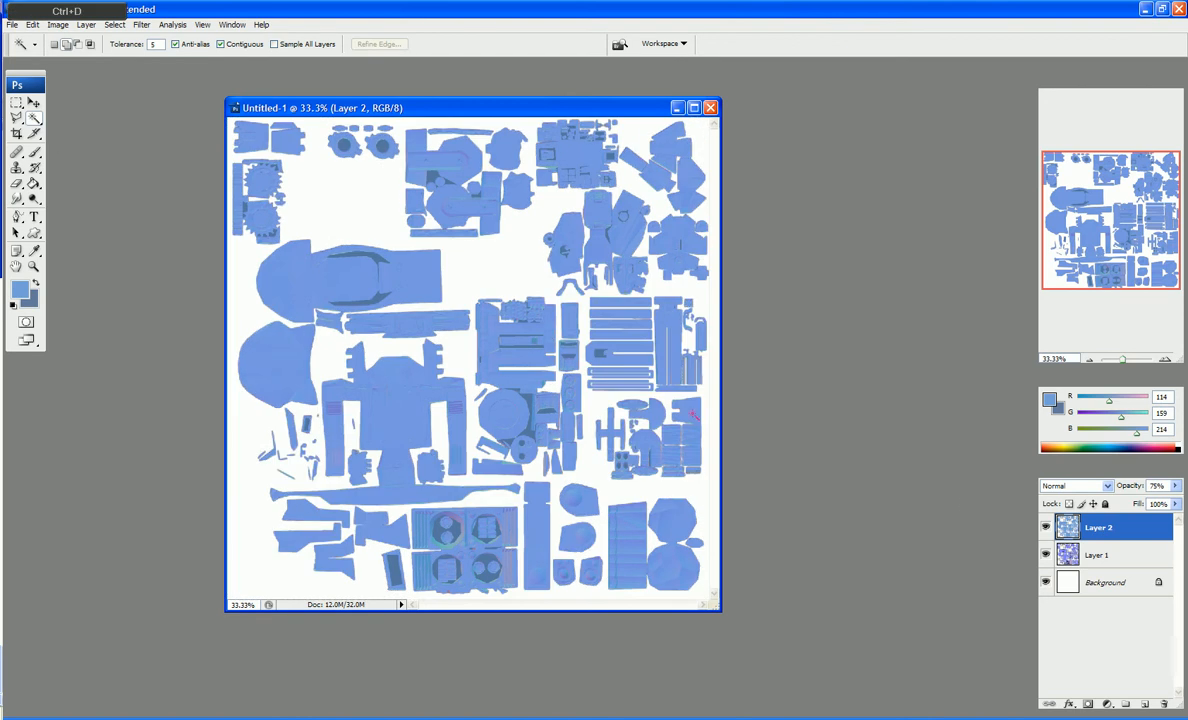
Desaturate the normal map on Layer 1.
{"action": "key", "text": "ctrl+KP_Add"}
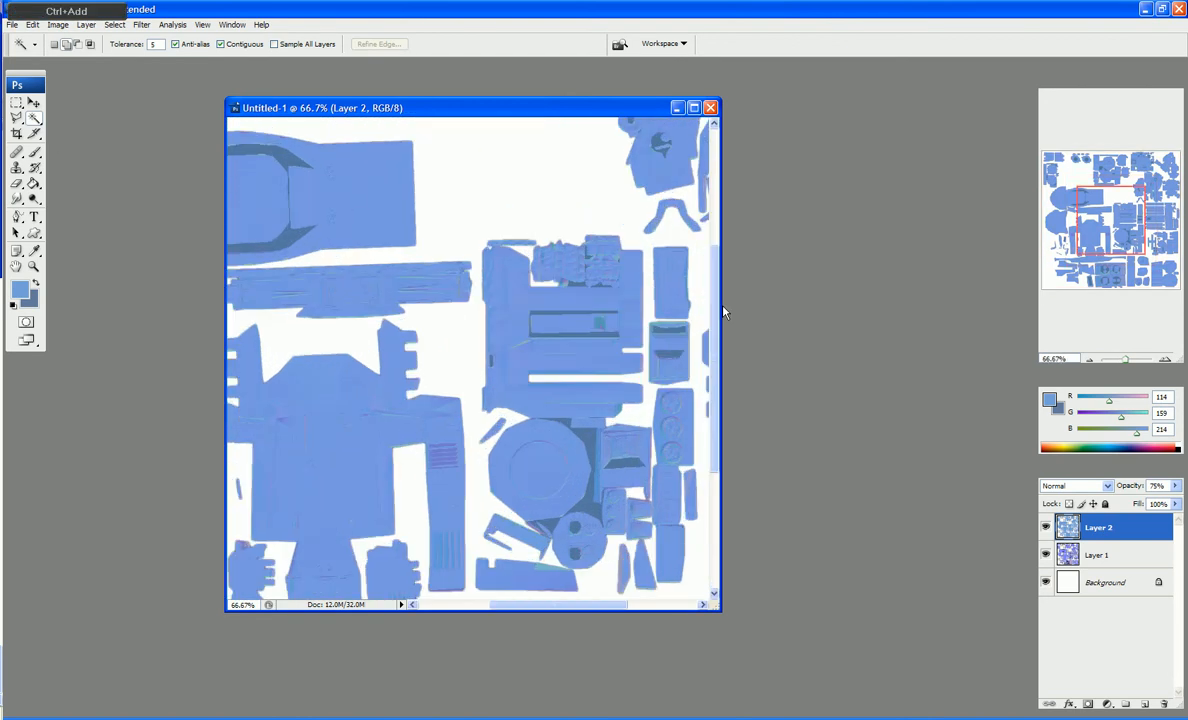
{"action": "key", "text": "ctrl+KP_Add"}
{"action": "left_click_drag", "start_coordinate": [1077, 220], "coordinate": [1029, 146]}
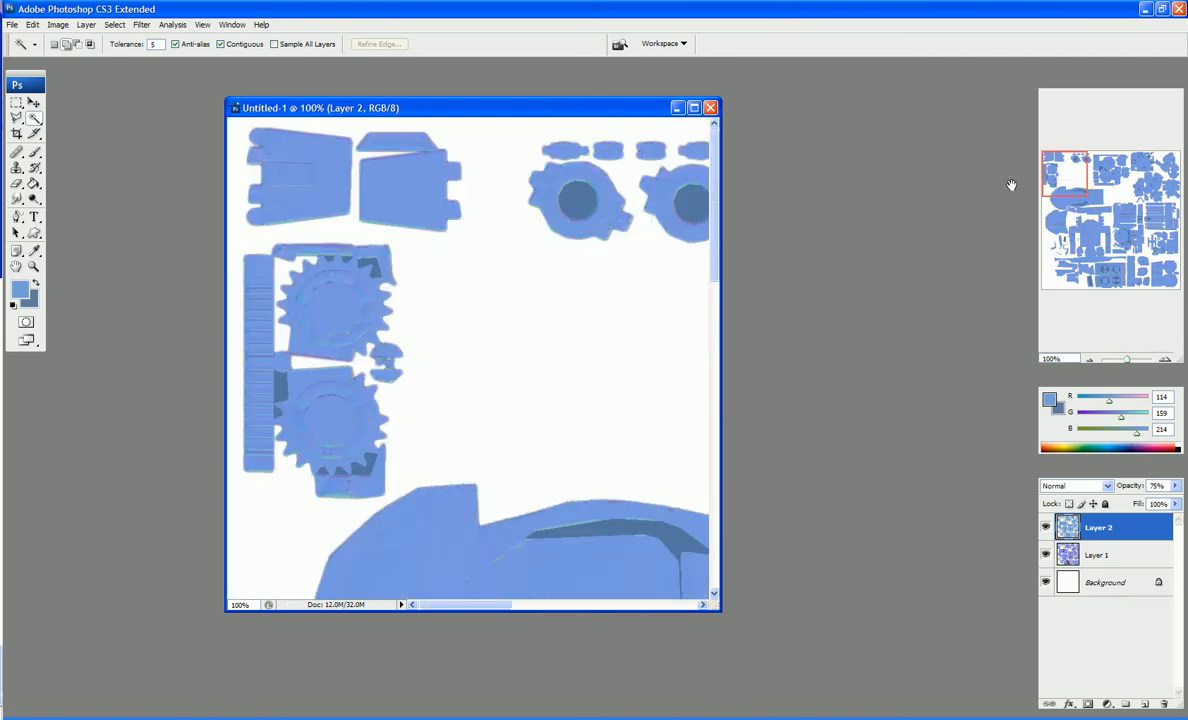
{"action": "left_click", "coordinate": [1097, 556]}
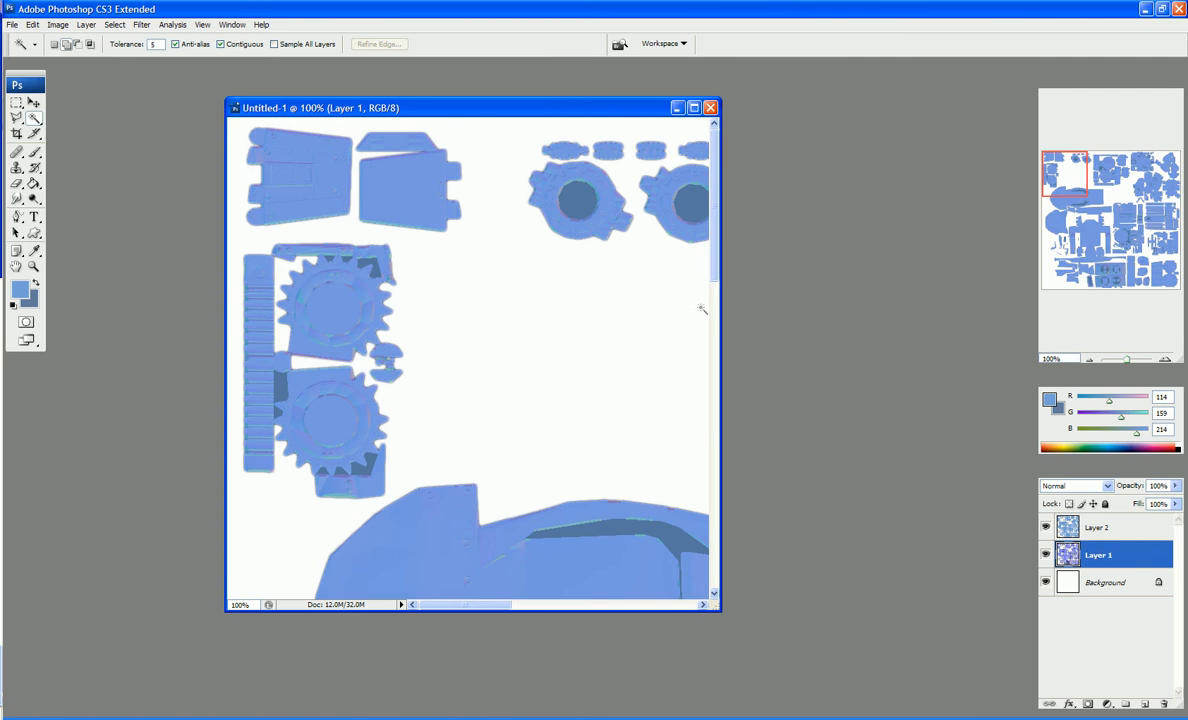
{"action": "left_click", "coordinate": [60, 25]}
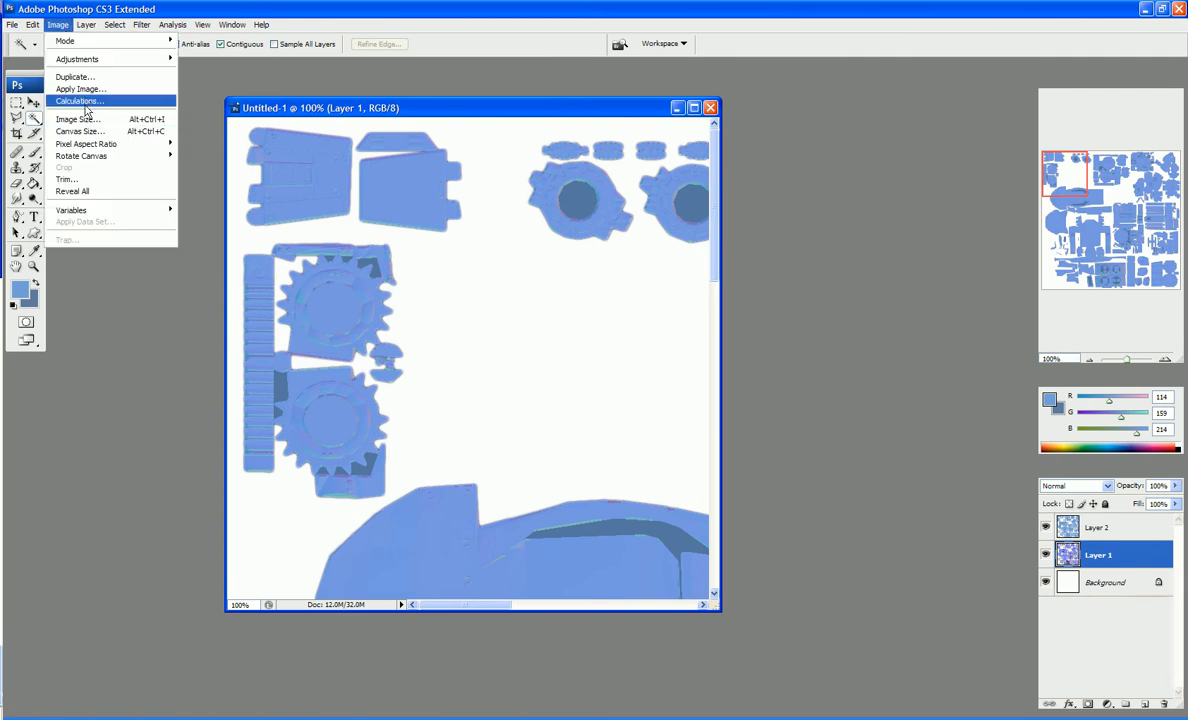
{"action": "mouse_move", "coordinate": [89, 23]}
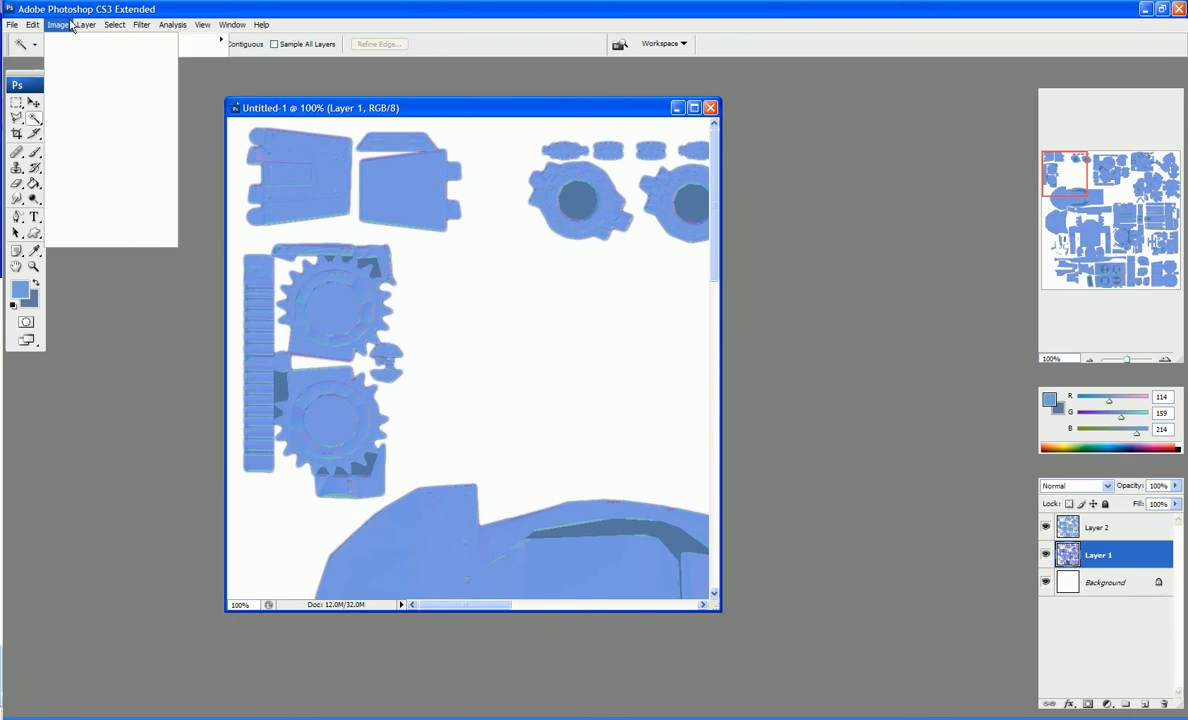
{"action": "mouse_move", "coordinate": [80, 59]}
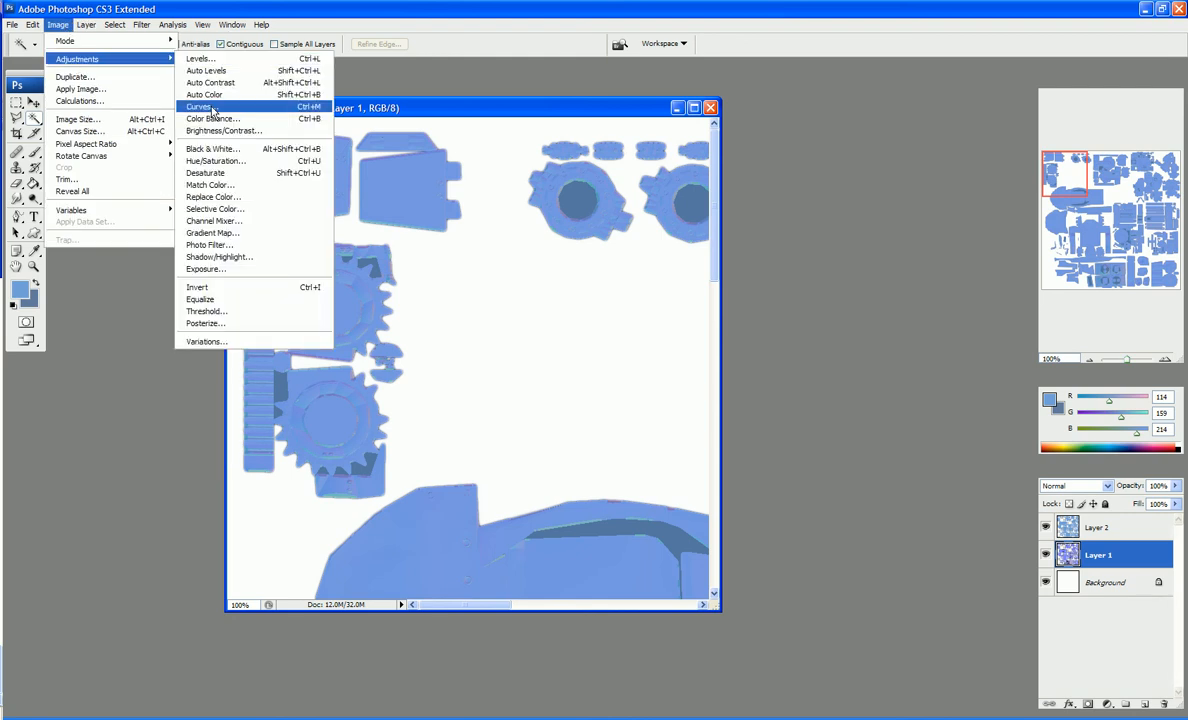
{"action": "left_click", "coordinate": [210, 173]}
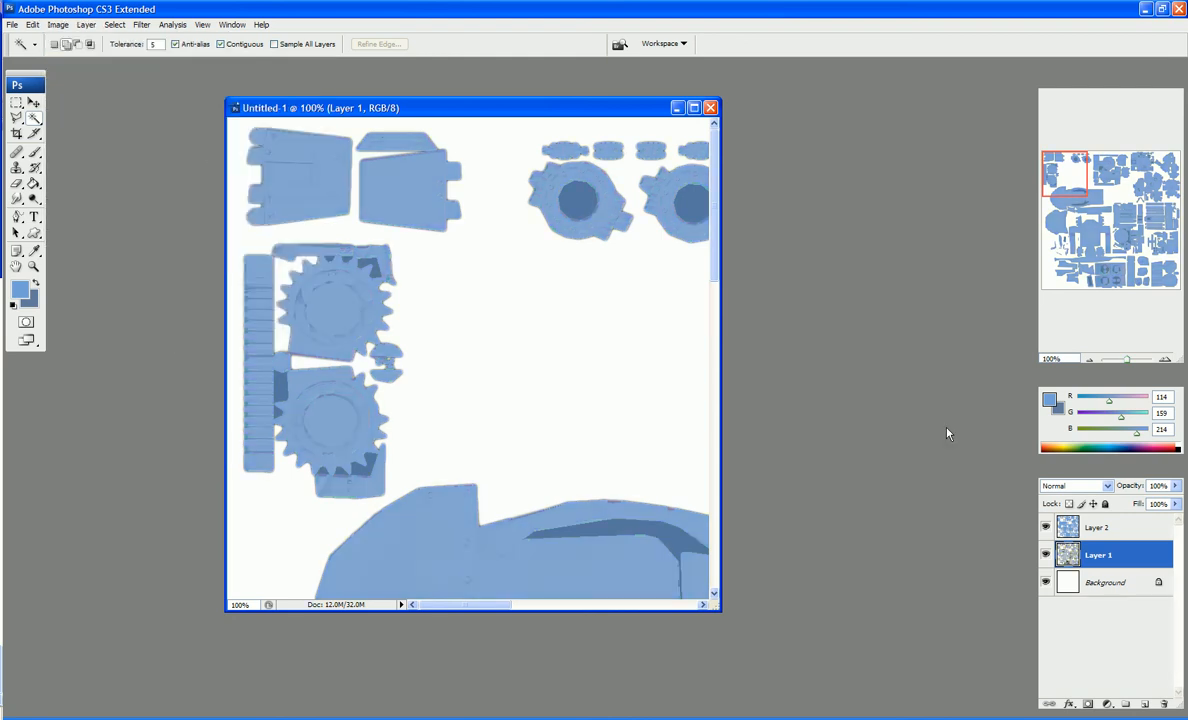
Toggle the visibility of the blue Layer 2 to compare the texture with and without the colour overlay.
{"action": "left_click", "coordinate": [1045, 527]}
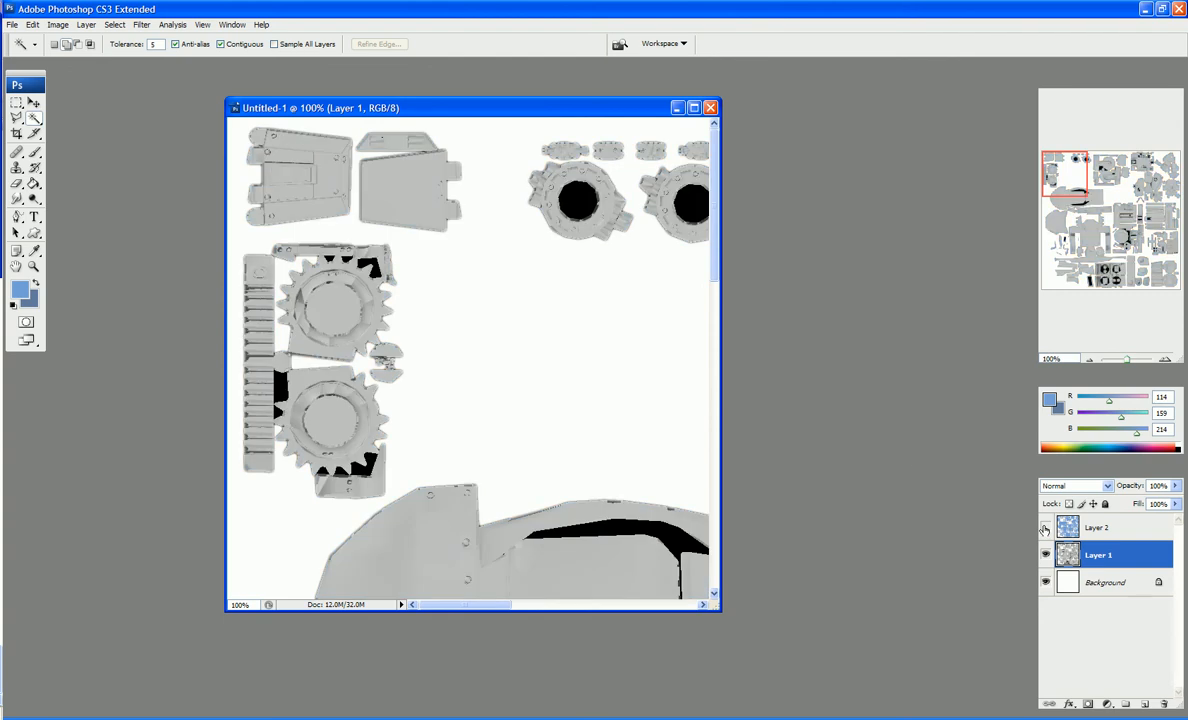
{"action": "left_click", "coordinate": [1045, 527]}
{"action": "left_click", "coordinate": [1045, 527]}
{"action": "left_click", "coordinate": [1045, 527]}
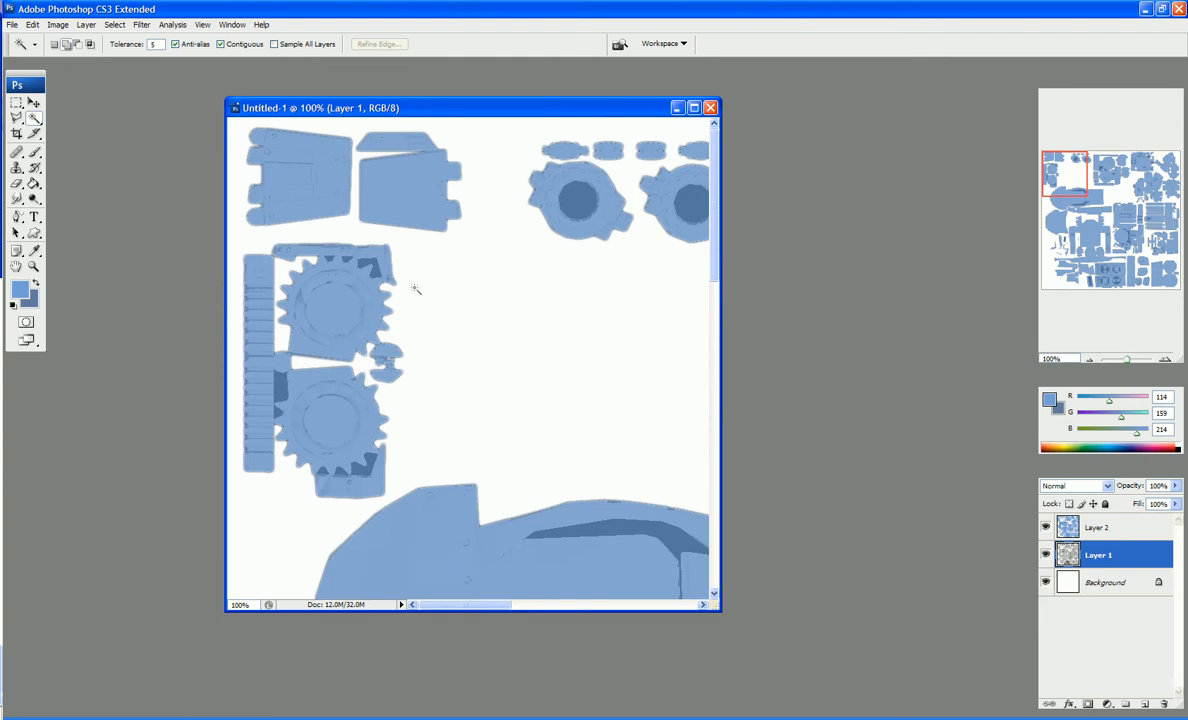
Set up the Eraser with a 9 px brush for the bolts on the upper-left armour plates.
{"action": "key", "text": "ctrl+plus"}
{"action": "key", "text": "ctrl+plus"}
{"action": "key", "text": "ctrl+minus"}
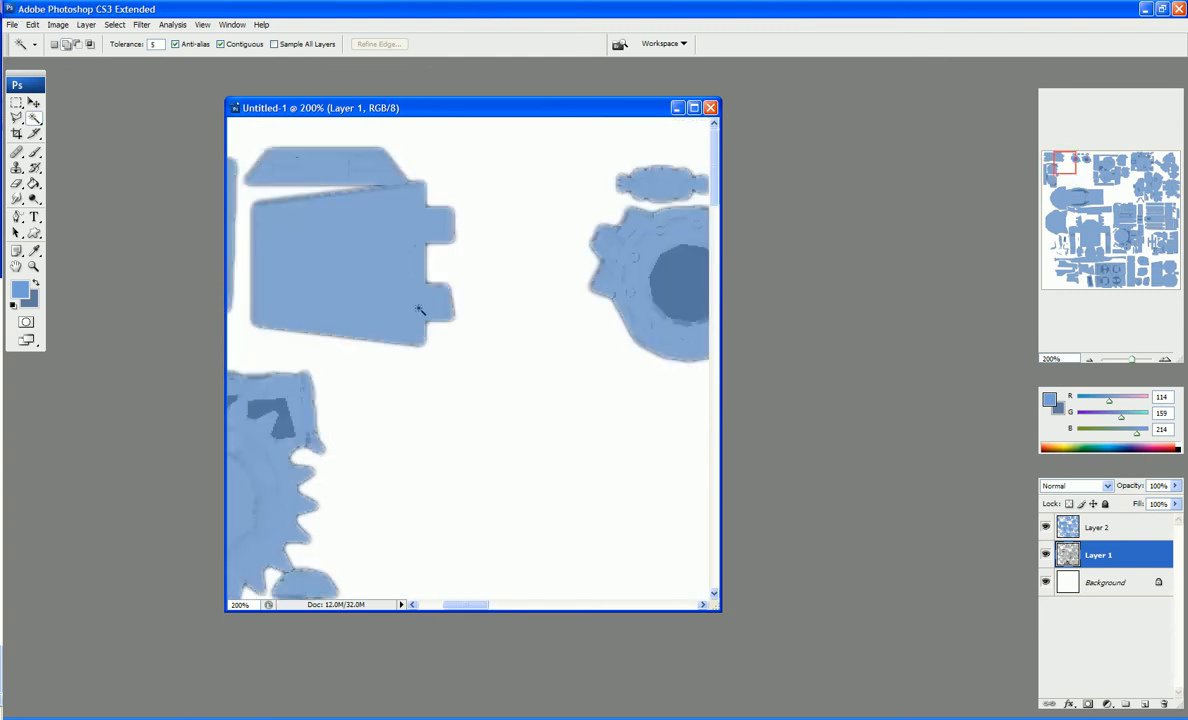
{"action": "left_click_drag", "start_coordinate": [452, 605], "coordinate": [427, 605]}
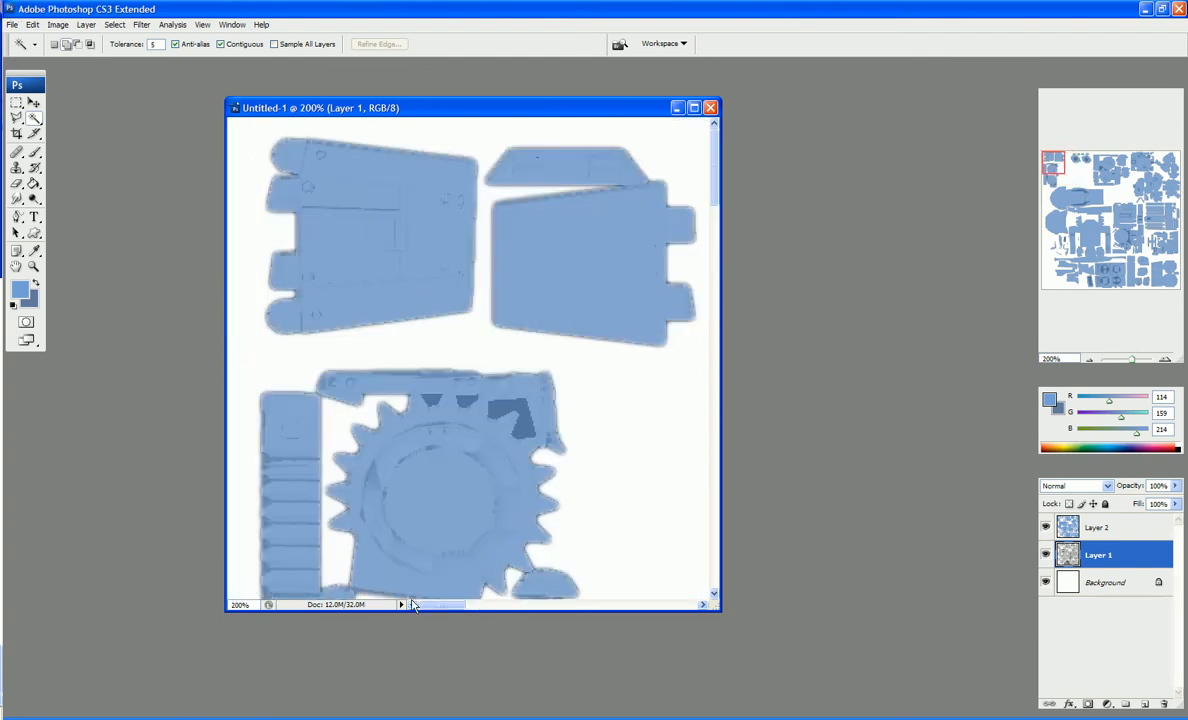
{"action": "key", "text": "e"}
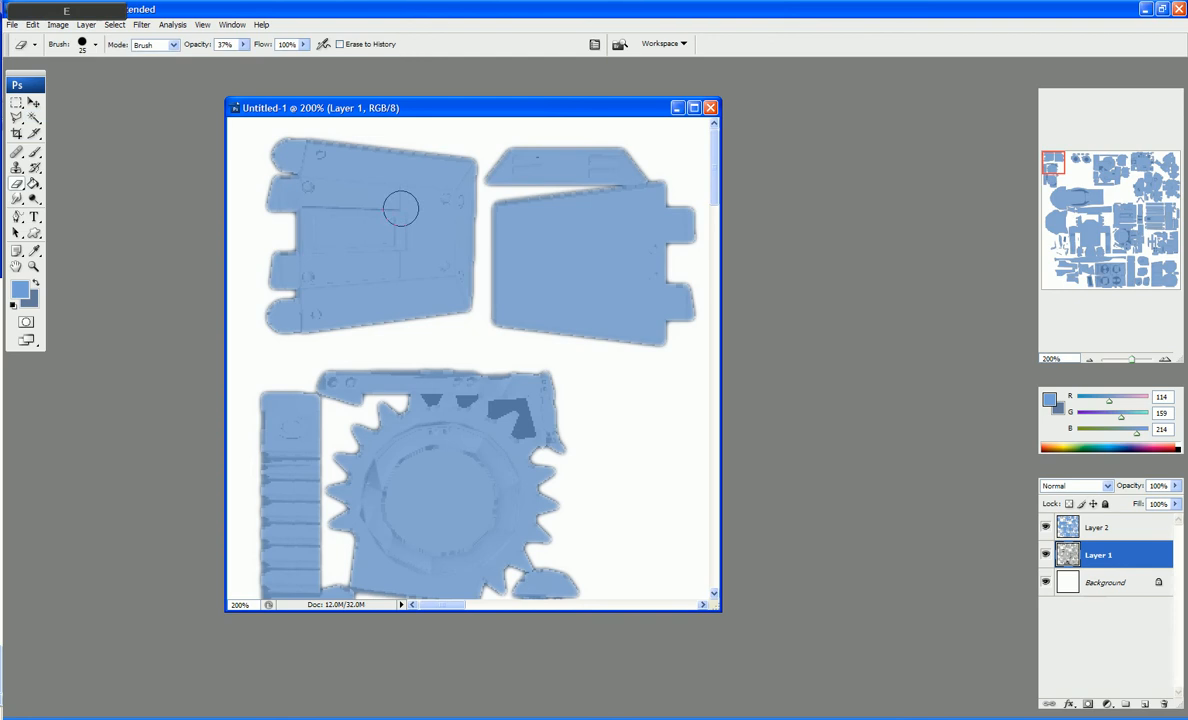
{"action": "key", "text": "bracketleft"}
{"action": "key", "text": "bracketleft"}
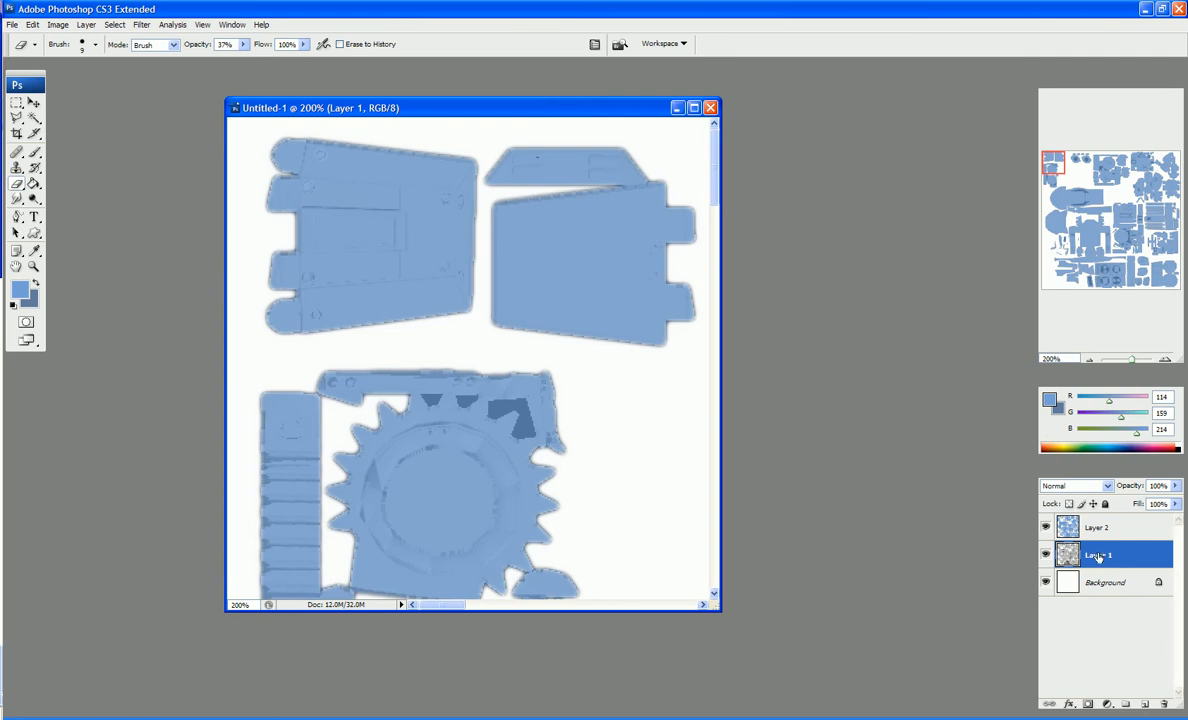
Undo the erasing on Layer 1 and erase the blue over the first plate's two upper-left bolts on Layer 2.
{"action": "left_click", "coordinate": [1045, 527]}
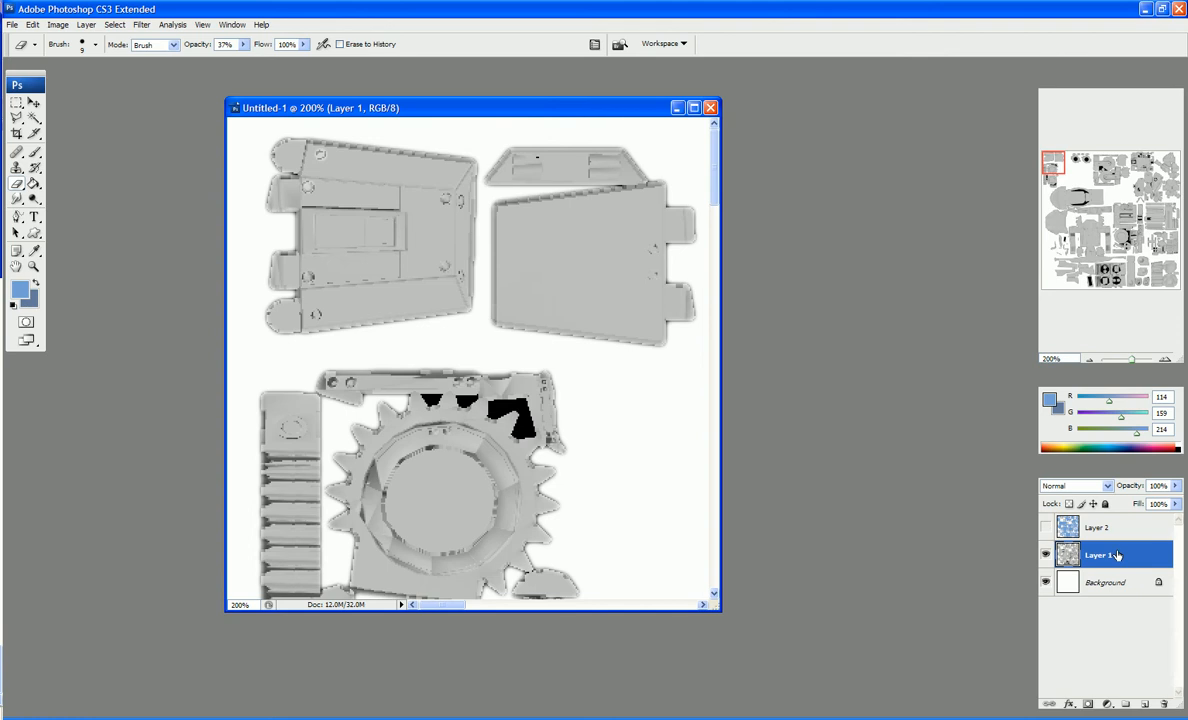
{"action": "key", "text": "ctrl+alt+z"}
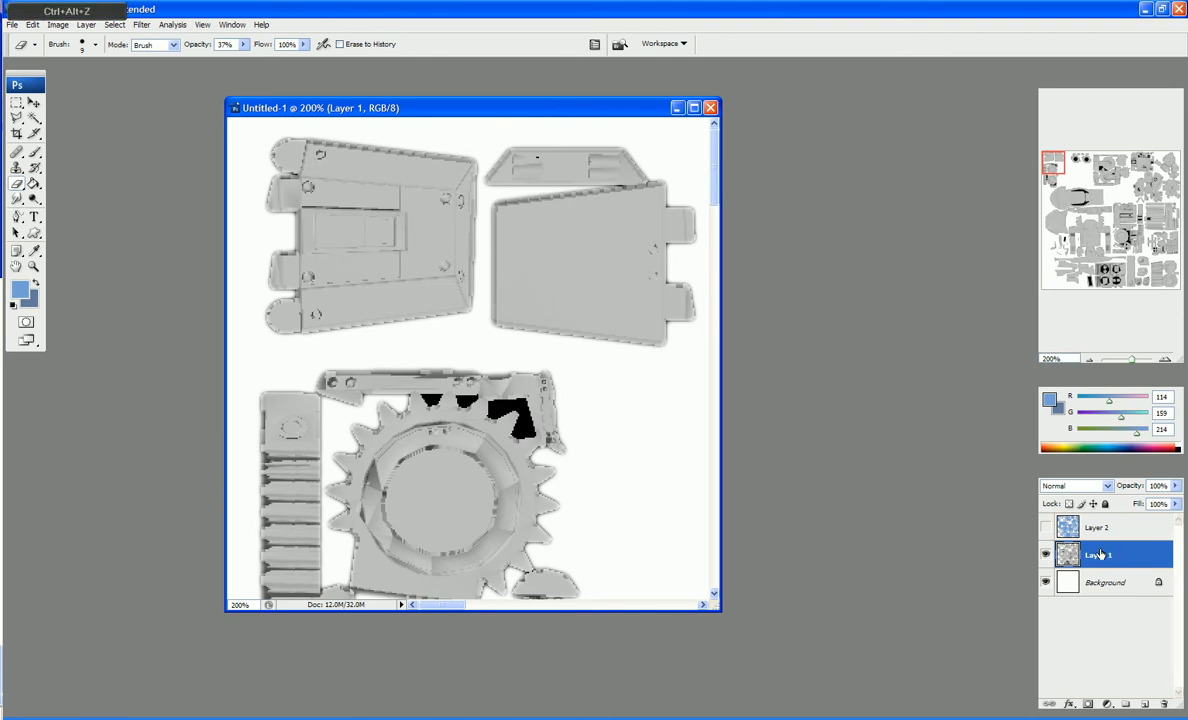
{"action": "left_click", "coordinate": [1100, 528]}
{"action": "left_click", "coordinate": [1045, 529]}
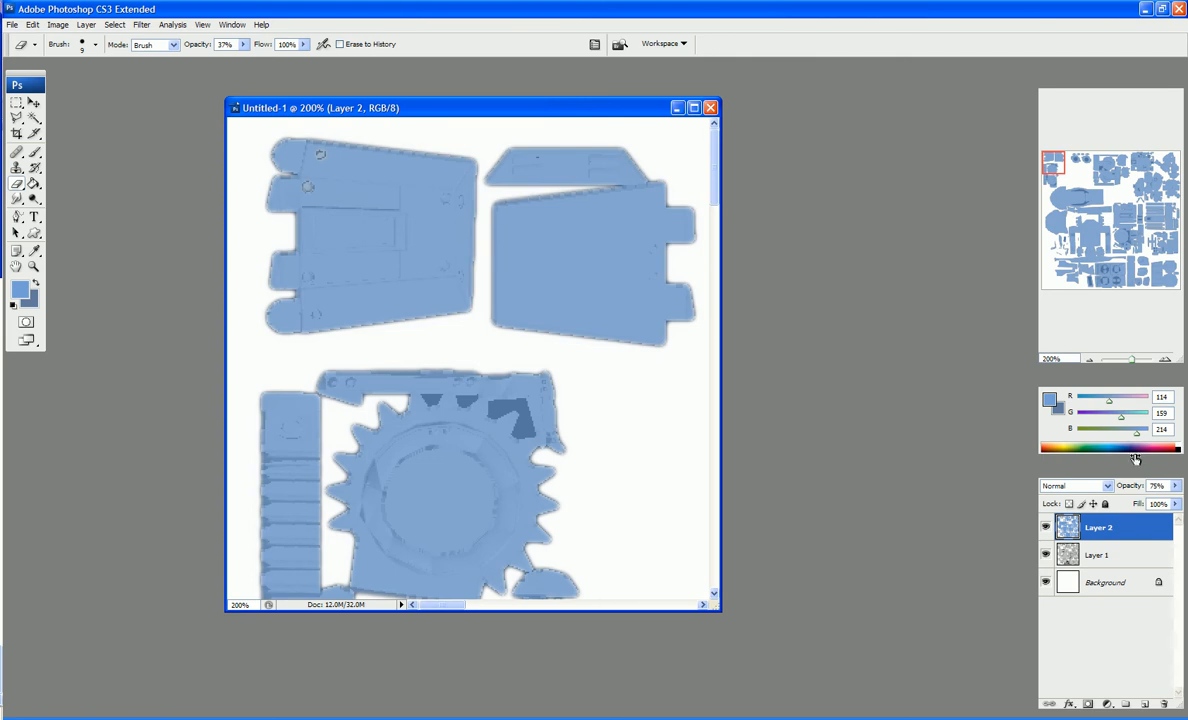
Set the opacity of Layer 2 to 76% and erase the blue over the third bolt along the plate's left edge.
{"action": "left_click", "coordinate": [1176, 487]}
{"action": "left_click_drag", "start_coordinate": [1157, 503], "coordinate": [1164, 507]}
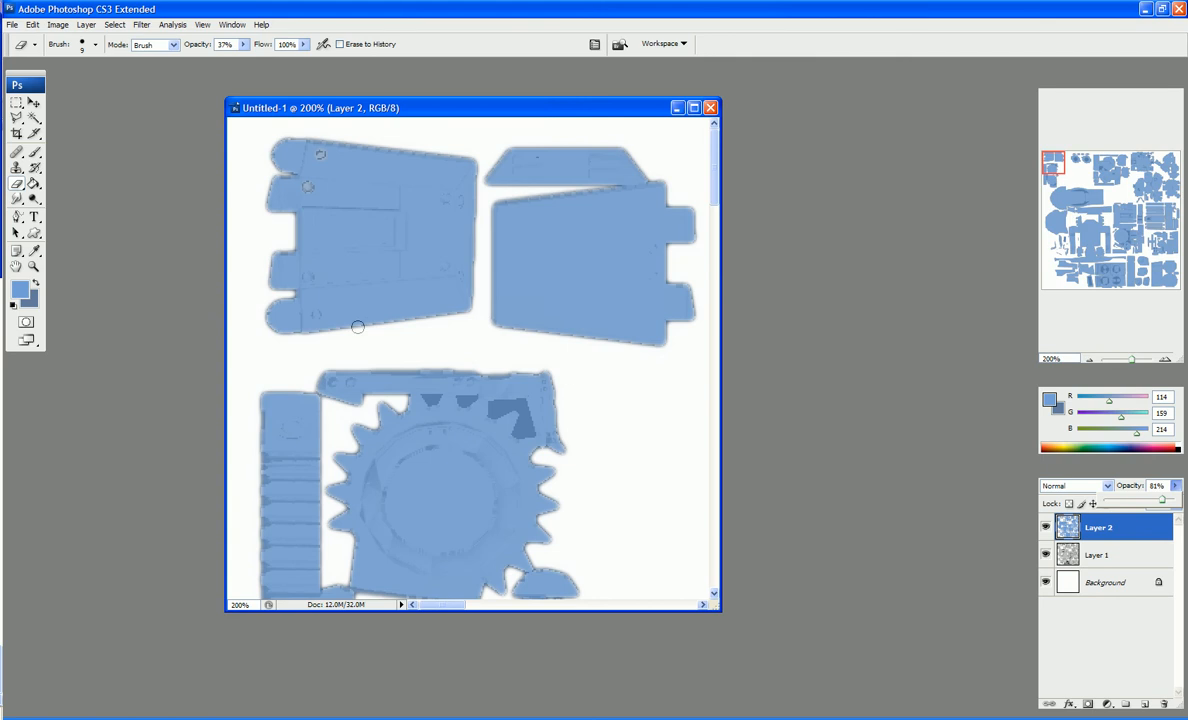
{"action": "left_click", "coordinate": [308, 277]}
{"action": "left_click_drag", "start_coordinate": [1175, 485], "coordinate": [1158, 507]}
Erase the blue over the remaining bolts of the first plate, reducing the Eraser brush to 8 px and then 5 px.
{"action": "key", "text": "bracketleft"}
{"action": "key", "text": "bracketleft"}
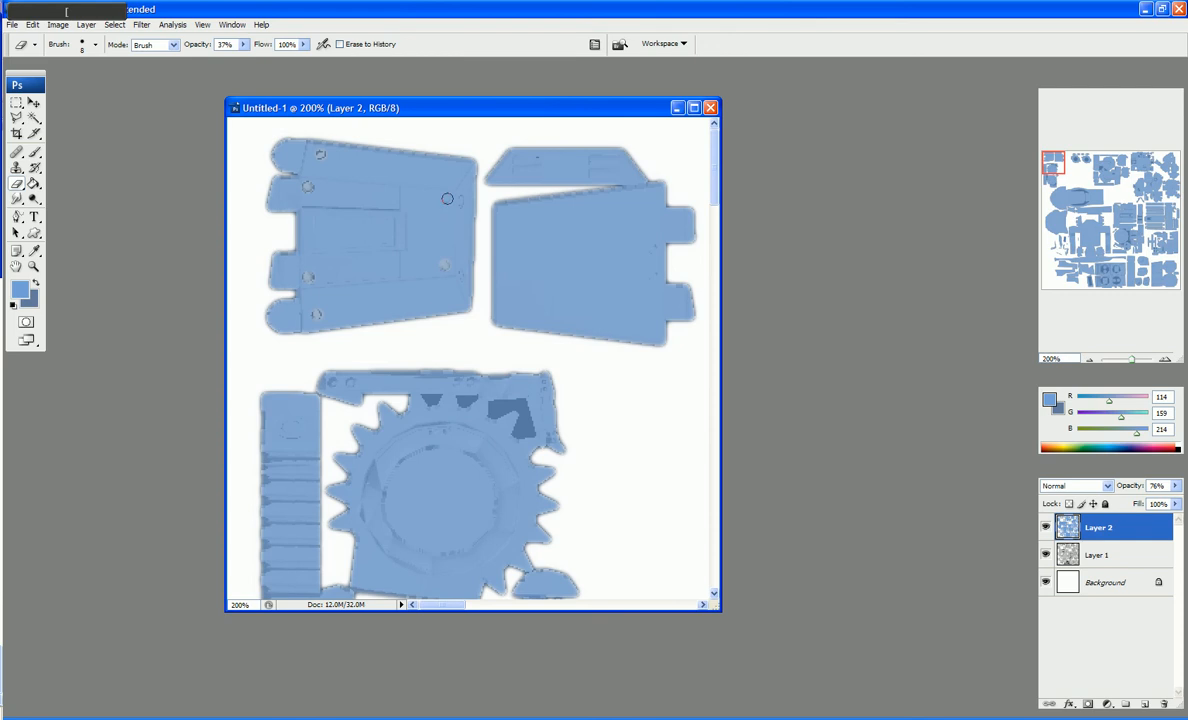
{"action": "key", "text": "bracketleft"}
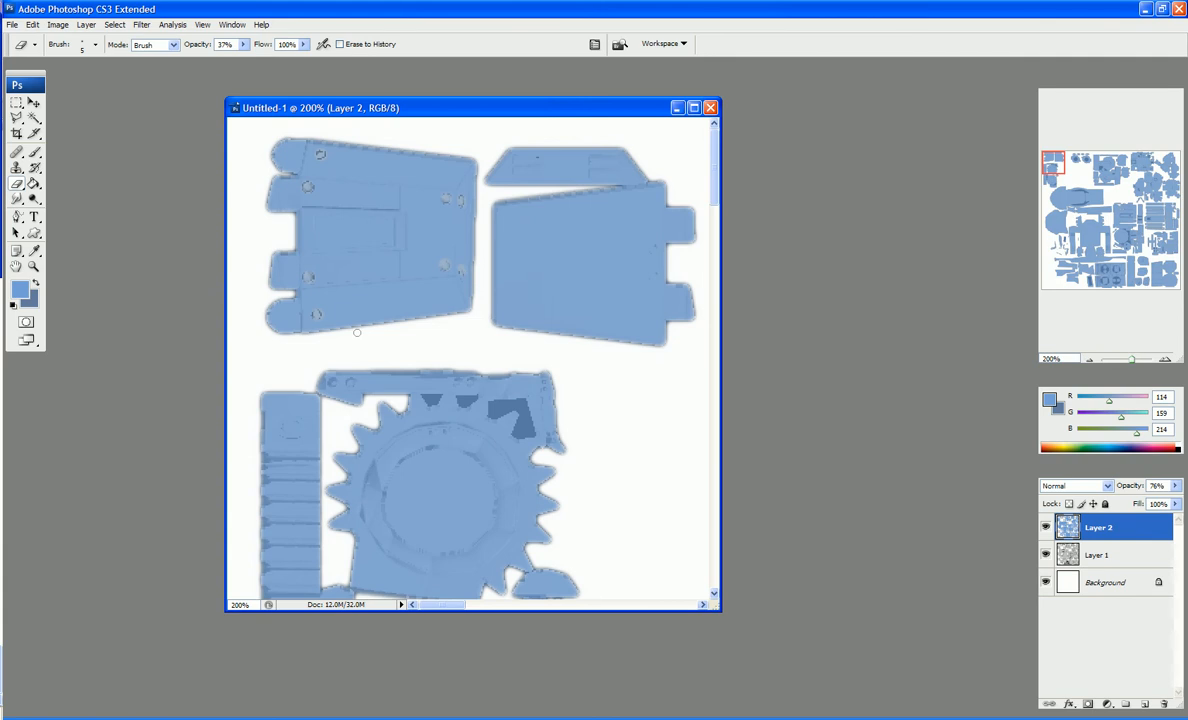
Erase the blue over the bolts on both gear wheels and their brackets with a 7 px Eraser brush.
{"action": "key", "text": "bracketright"}
{"action": "key", "text": "bracketright"}
{"action": "scroll", "coordinate": [470, 352], "scroll_direction": "down", "scroll_amount": 2}
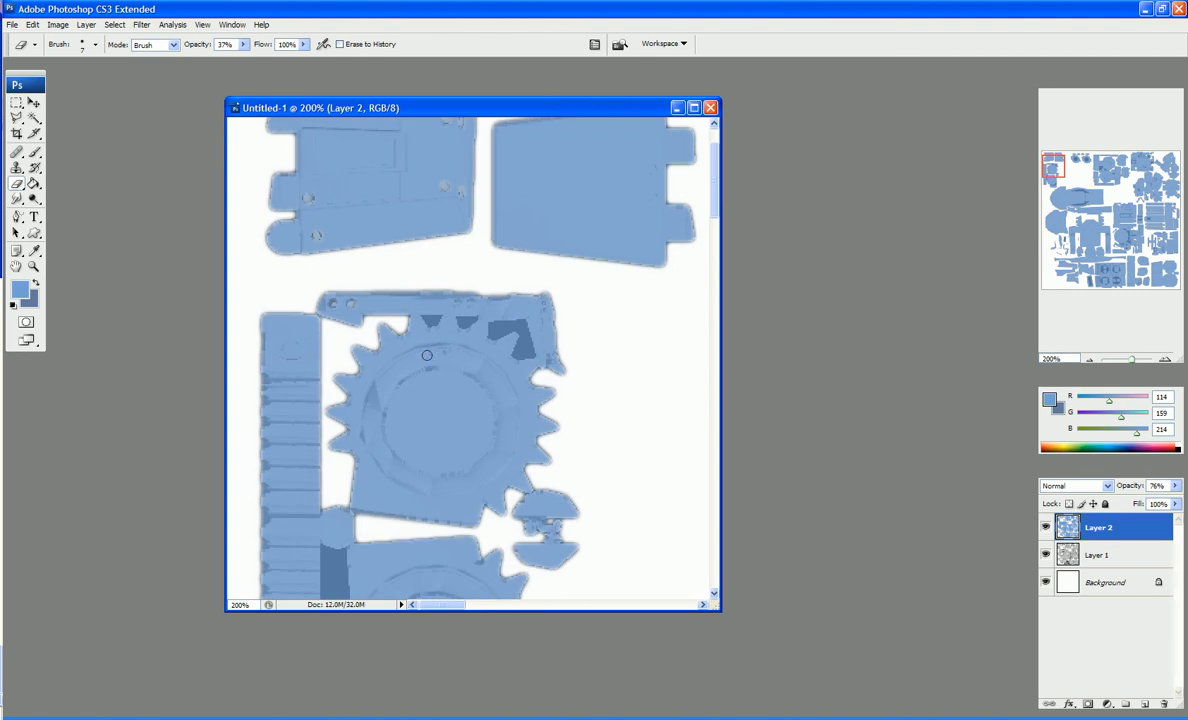
{"action": "scroll", "coordinate": [533, 356], "scroll_direction": "down", "scroll_amount": 4}
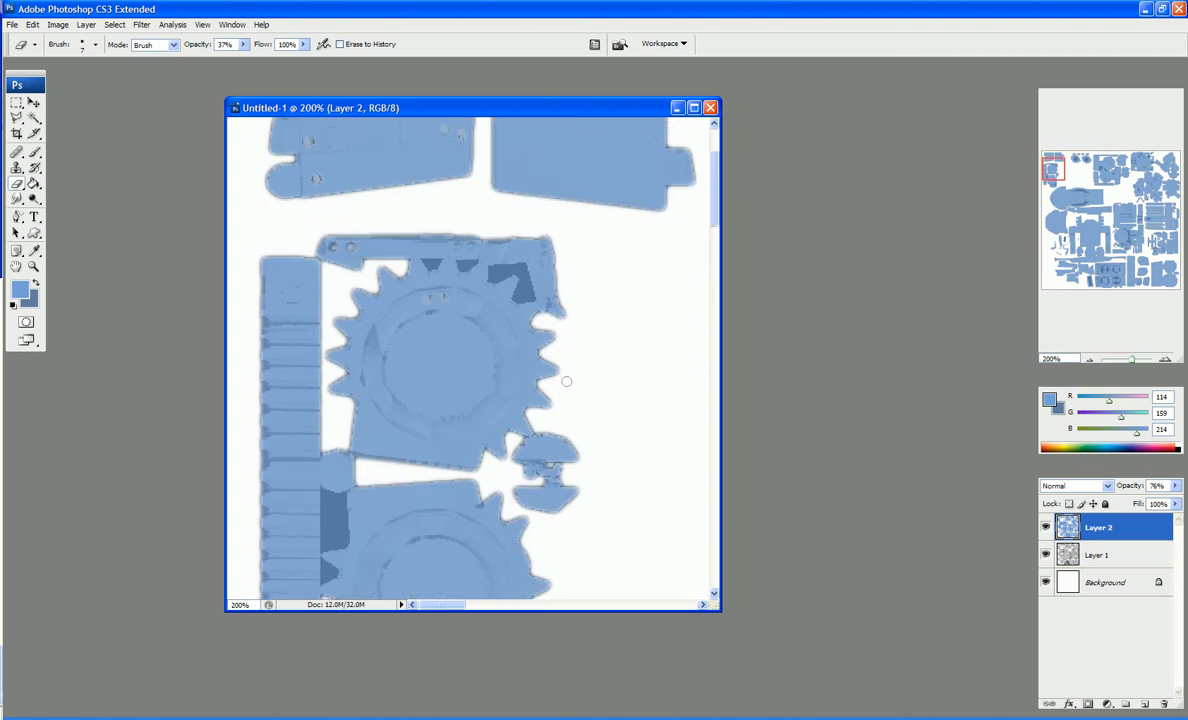
{"action": "scroll", "coordinate": [547, 380], "scroll_direction": "down", "scroll_amount": 3}
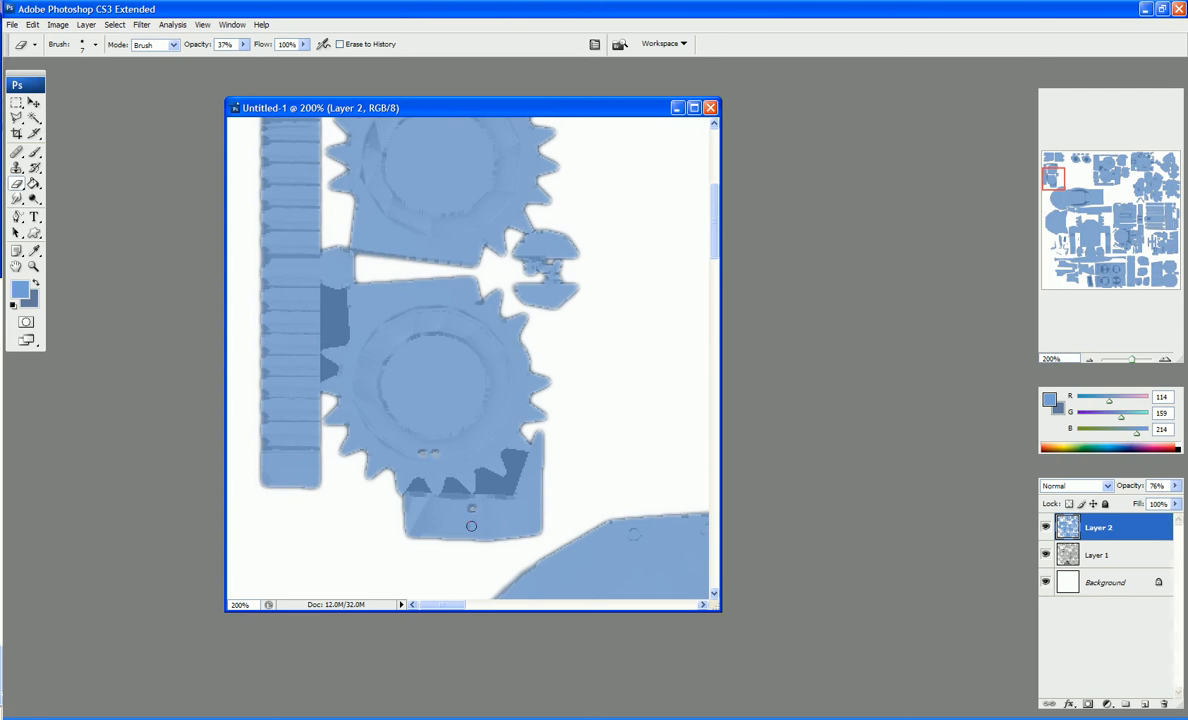
Erase the blue over the upper bolt and the four bolts along the right side of the large rounded panel with 9–10 px brushes.
{"action": "key", "text": "bracketright"}
{"action": "left_click_drag", "start_coordinate": [456, 606], "coordinate": [467, 606]}
{"action": "scroll", "coordinate": [533, 528], "scroll_direction": "down", "scroll_amount": 5}
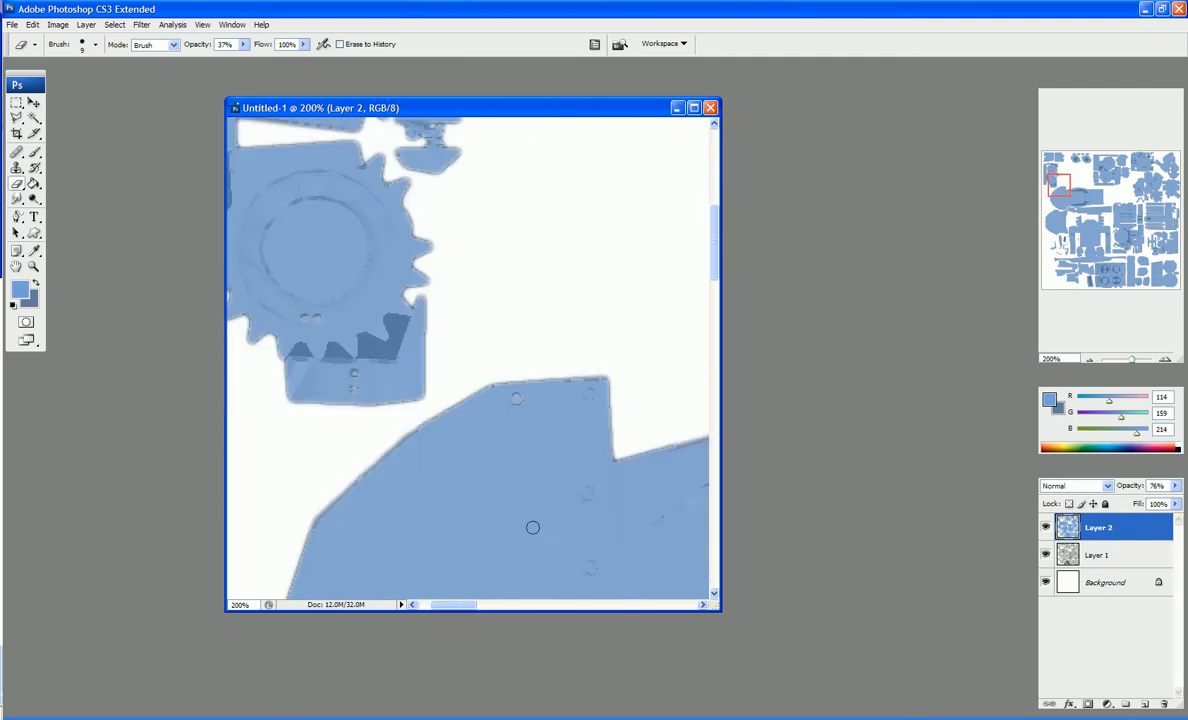
{"action": "scroll", "coordinate": [533, 528], "scroll_direction": "down", "scroll_amount": 2}
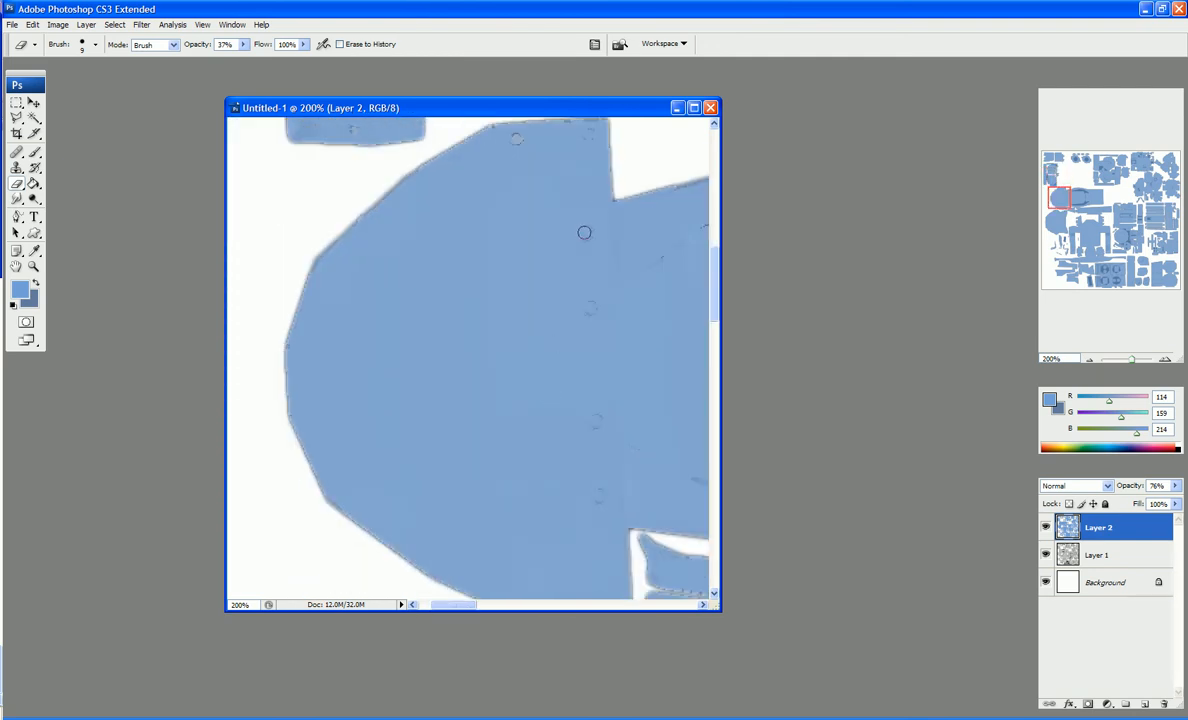
{"action": "key", "text": "bracketright"}
{"action": "key", "text": "bracketright"}
{"action": "key", "text": "bracketleft"}
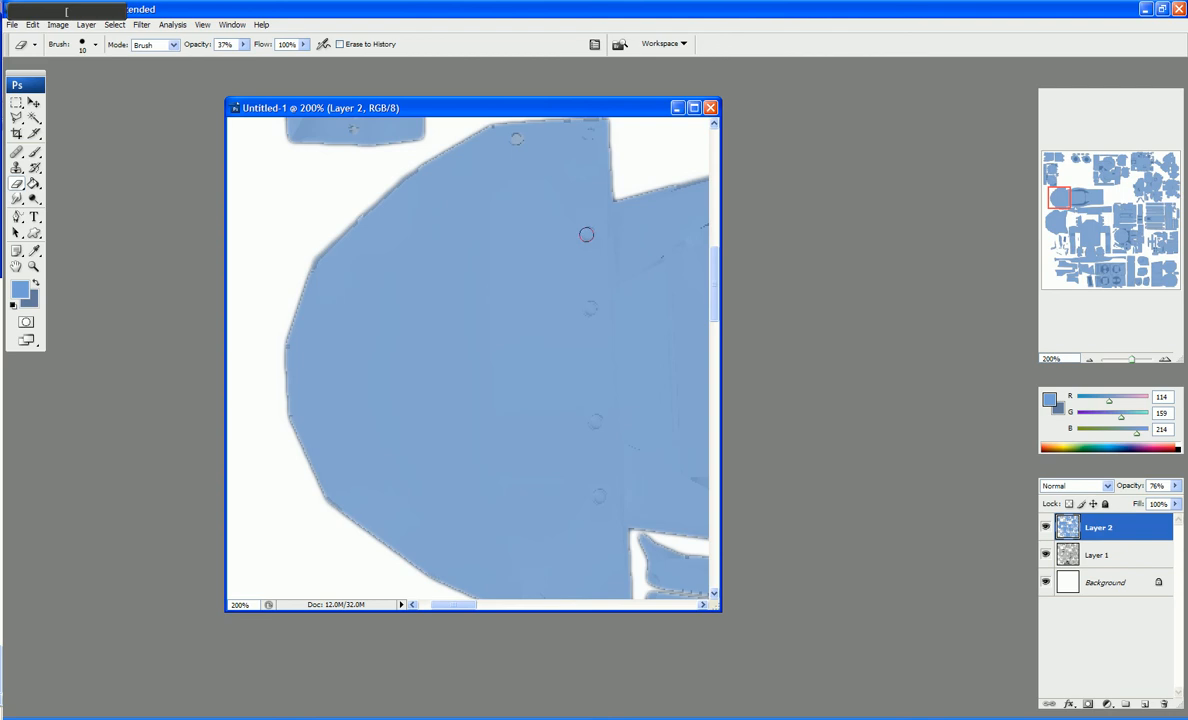
{"action": "left_click", "coordinate": [587, 233]}
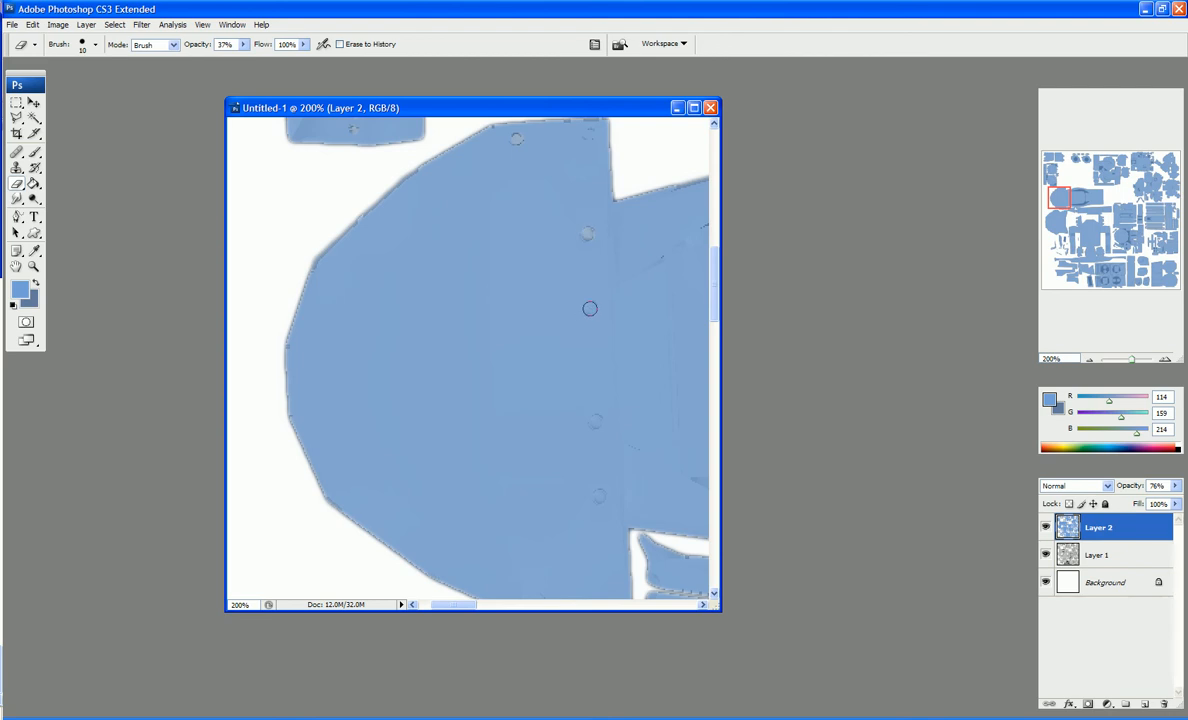
{"action": "left_click", "coordinate": [590, 307]}
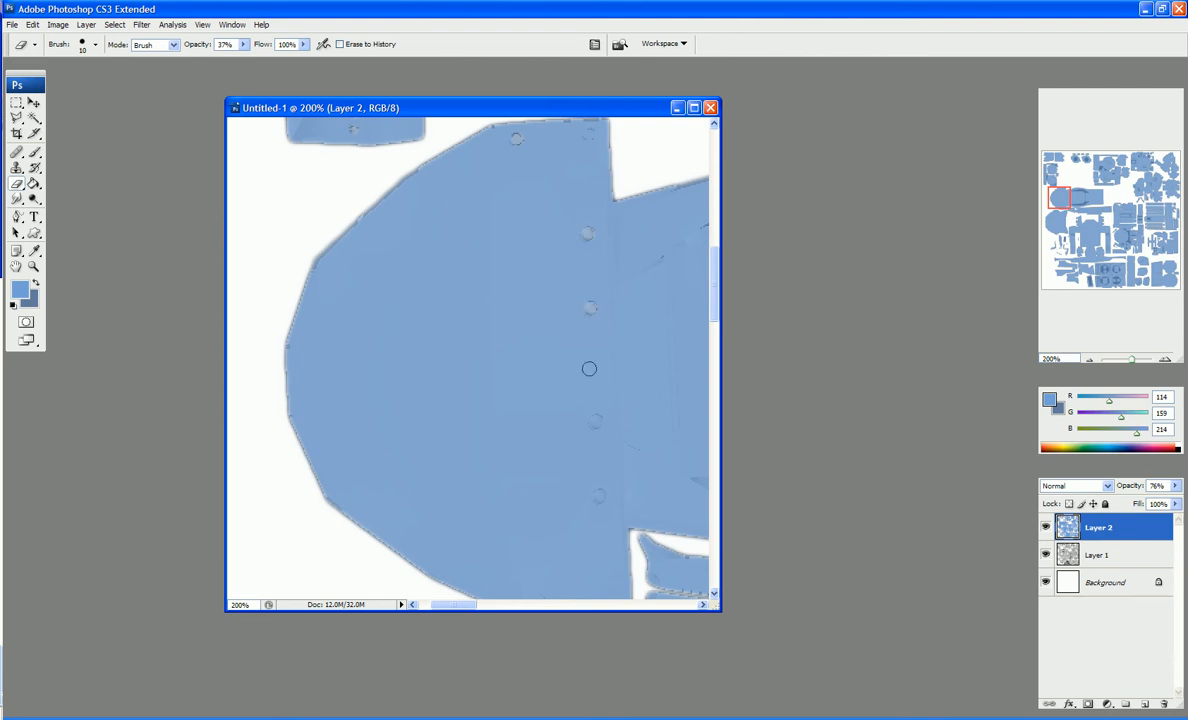
{"action": "left_click", "coordinate": [594, 422]}
Erase the blue over the round bolts on the large body panel beside the slatted vent, using a 9 px brush for the pair.
{"action": "scroll", "coordinate": [598, 495], "scroll_direction": "down", "scroll_amount": 10}
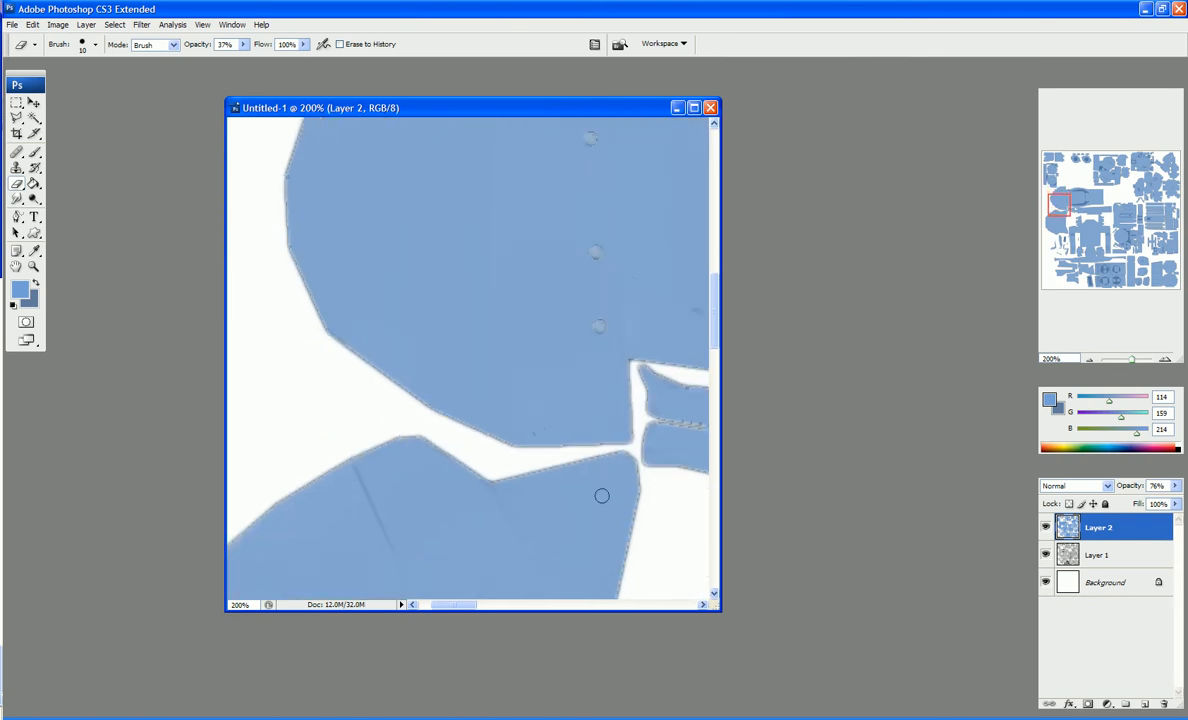
{"action": "scroll", "coordinate": [598, 480], "scroll_direction": "down", "scroll_amount": 10}
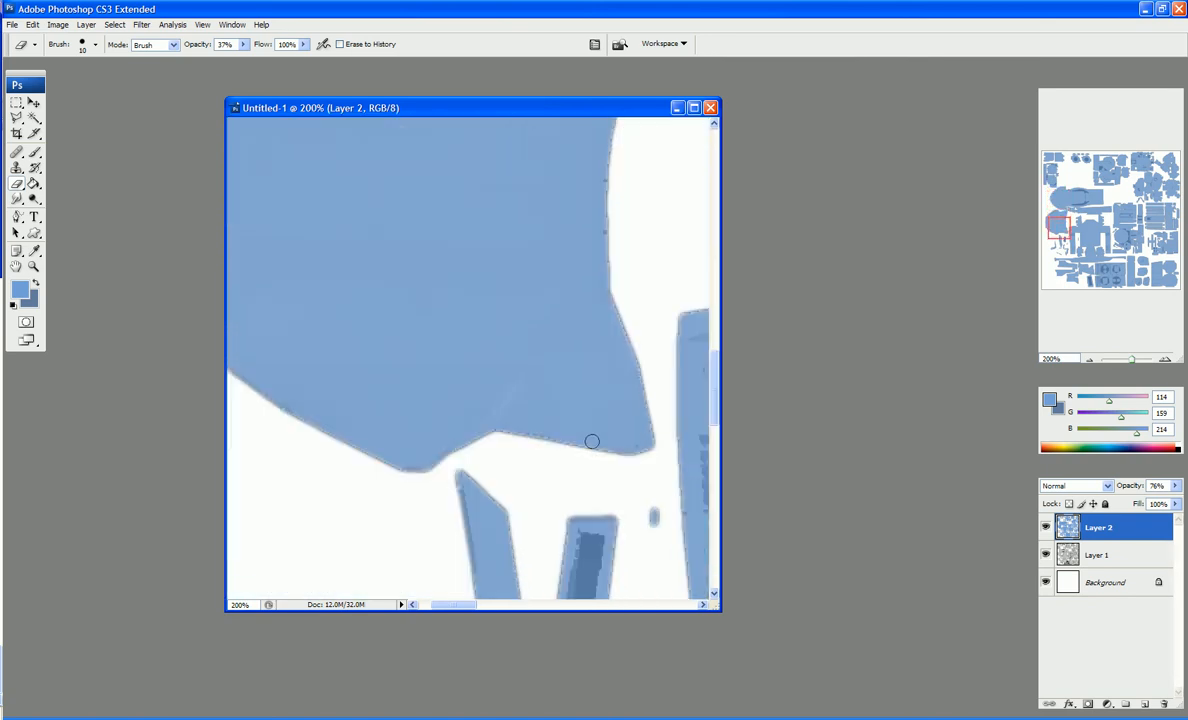
{"action": "scroll", "coordinate": [576, 436], "scroll_direction": "down", "scroll_amount": 15}
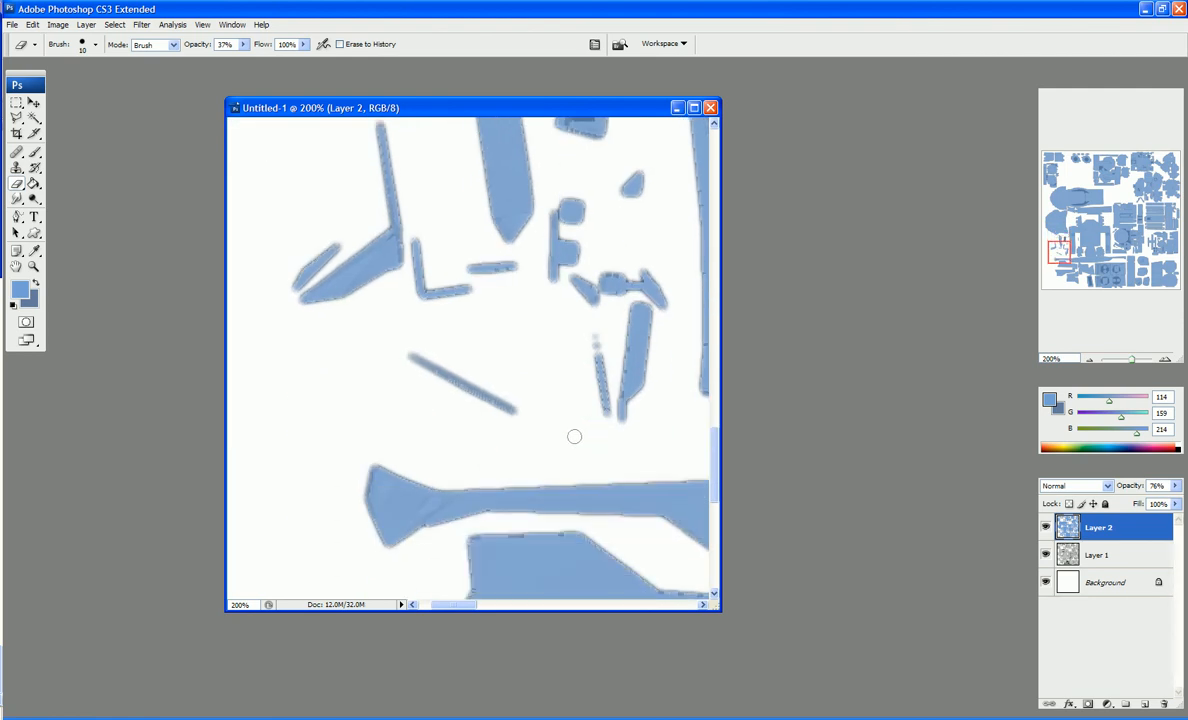
{"action": "scroll", "coordinate": [574, 436], "scroll_direction": "down", "scroll_amount": 8}
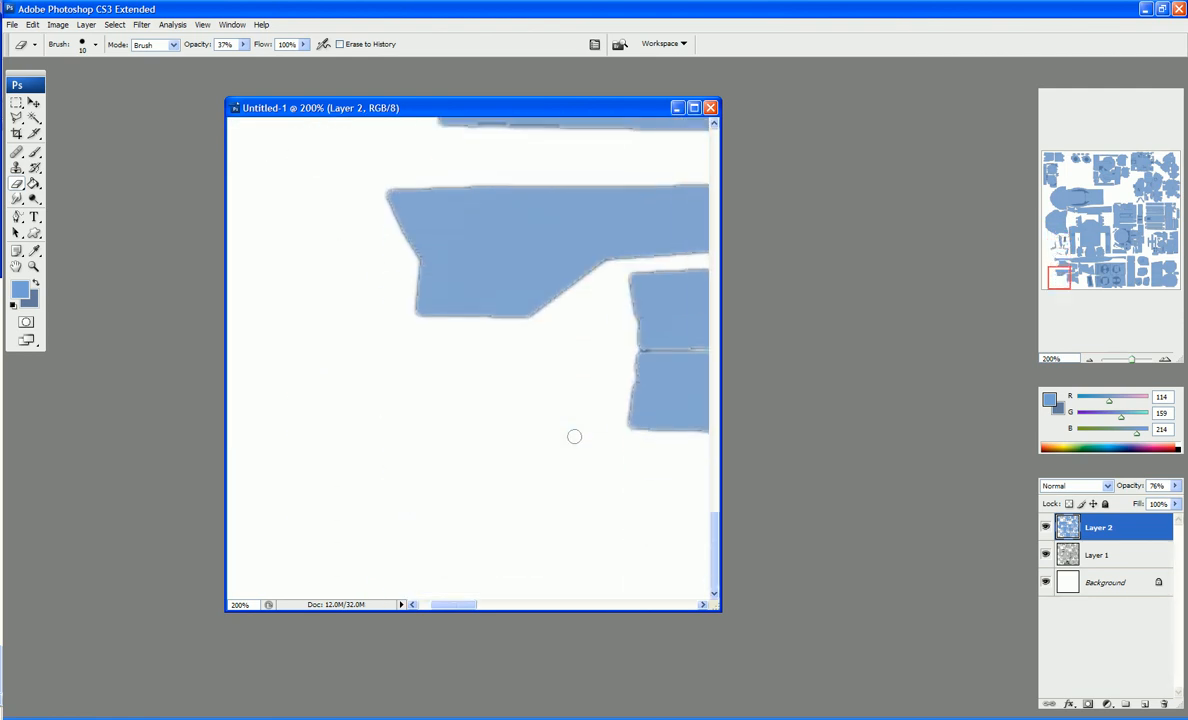
{"action": "left_click_drag", "start_coordinate": [1067, 280], "coordinate": [1086, 280]}
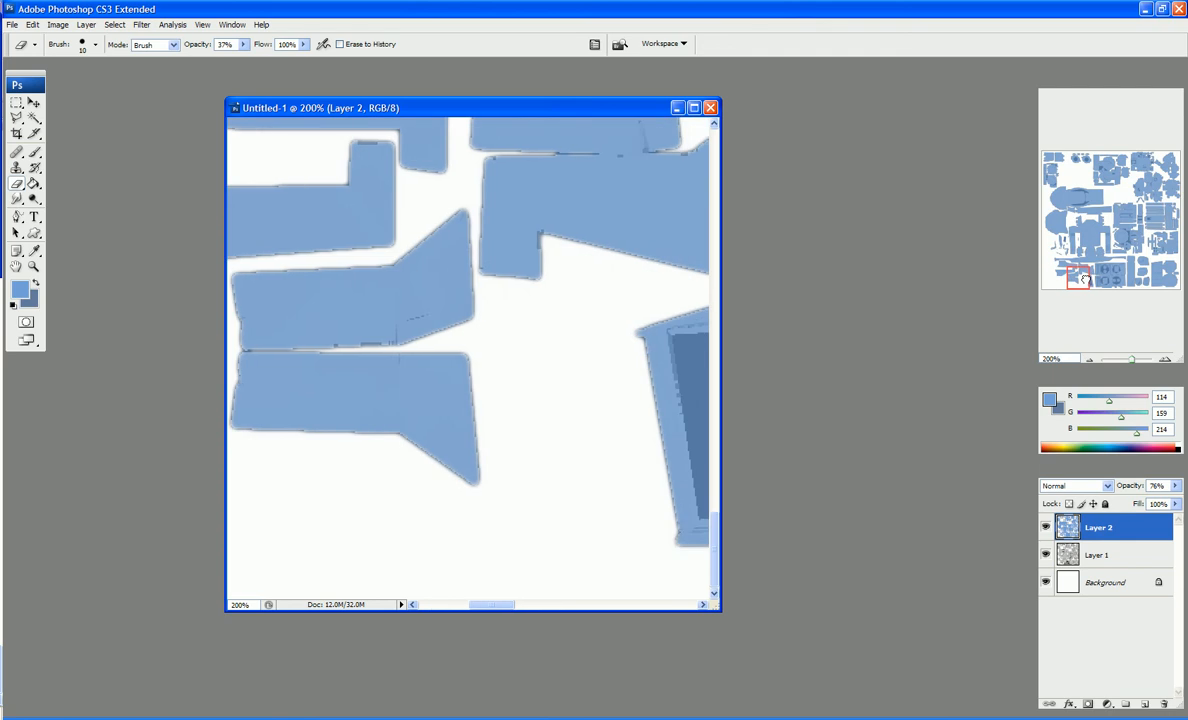
{"action": "scroll", "coordinate": [497, 341], "scroll_direction": "up", "scroll_amount": 2}
{"action": "scroll", "coordinate": [497, 341], "scroll_direction": "up", "scroll_amount": 5}
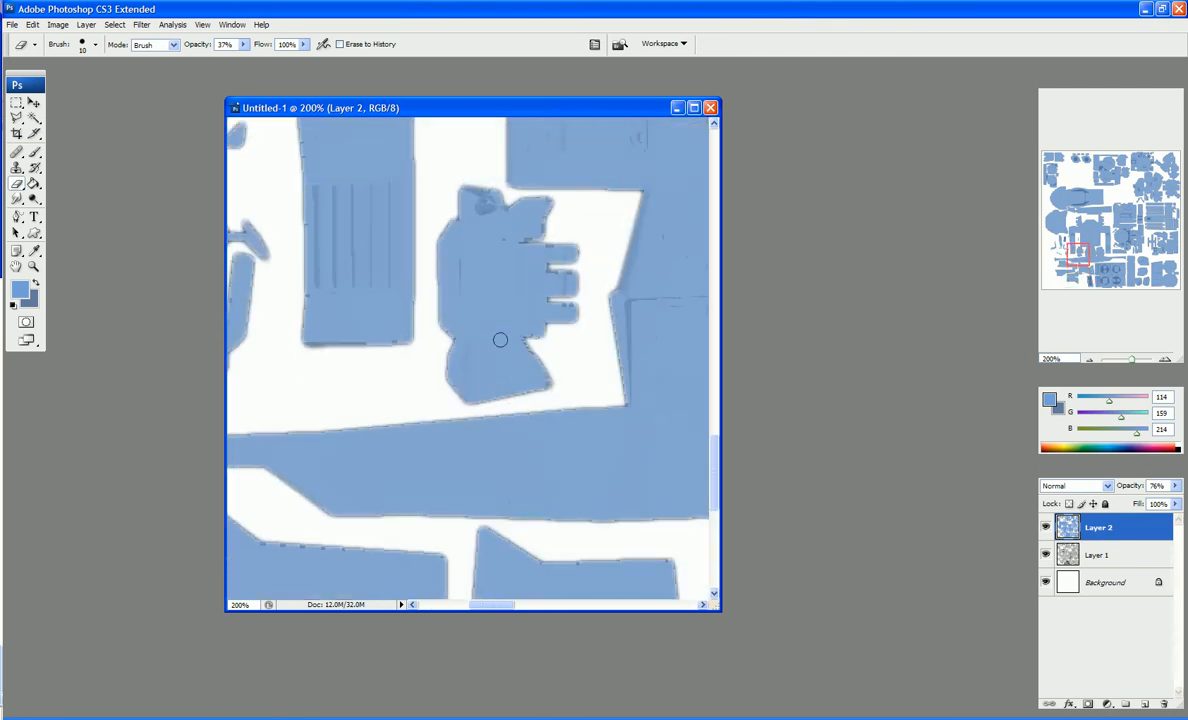
{"action": "scroll", "coordinate": [500, 339], "scroll_direction": "up", "scroll_amount": 5}
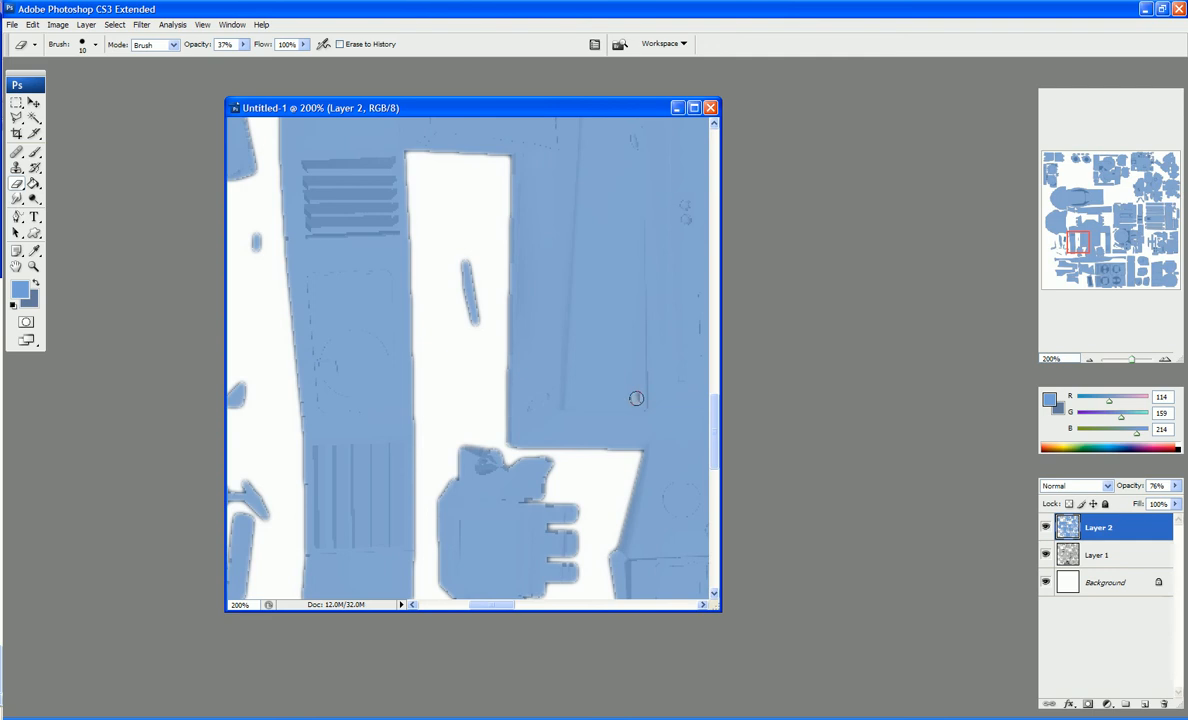
{"action": "key", "text": "bracketleft"}
Marquee-select the horizontal slatted vent, delete the blue overlay from it on Layer 2, and clear the selection.
{"action": "scroll", "coordinate": [565, 153], "scroll_direction": "up", "scroll_amount": 3}
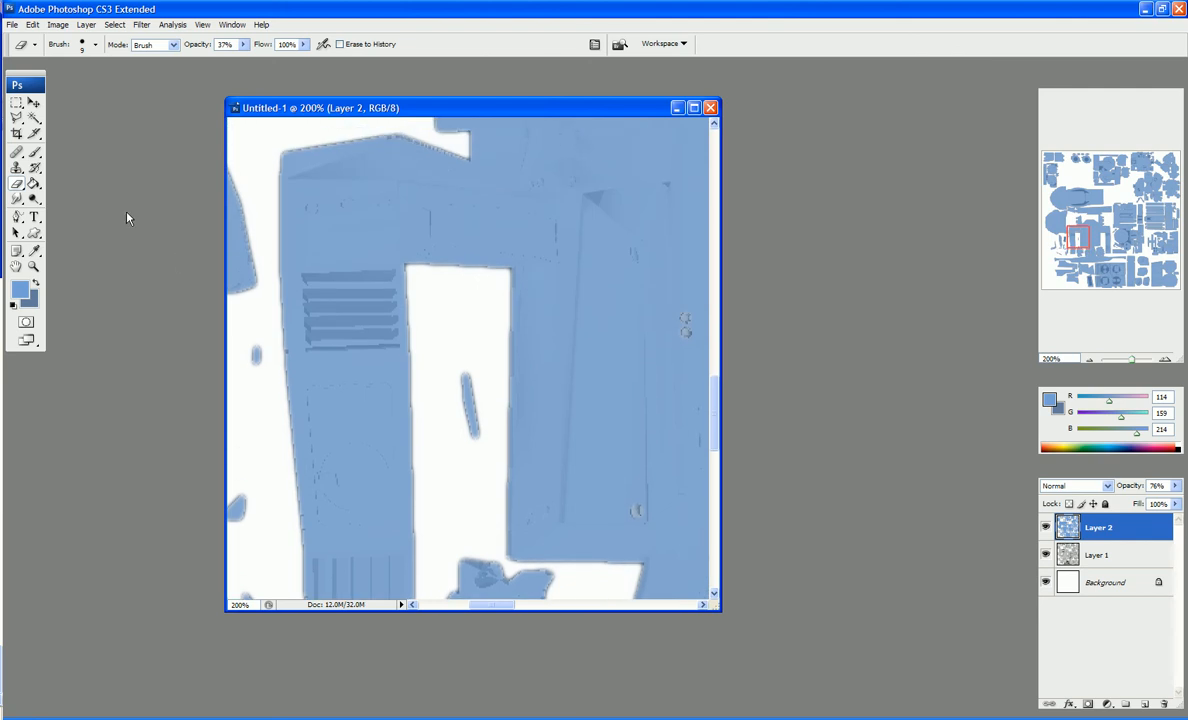
{"action": "left_click", "coordinate": [16, 102]}
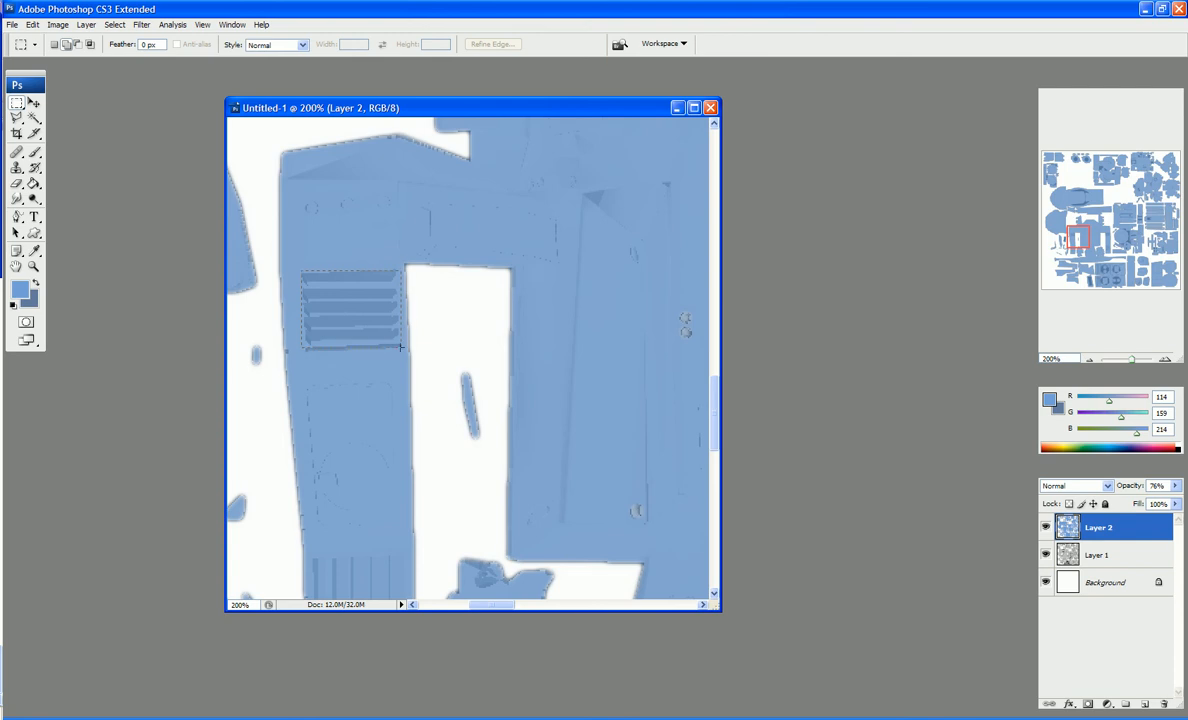
{"action": "left_click_drag", "start_coordinate": [399, 351], "coordinate": [400, 352]}
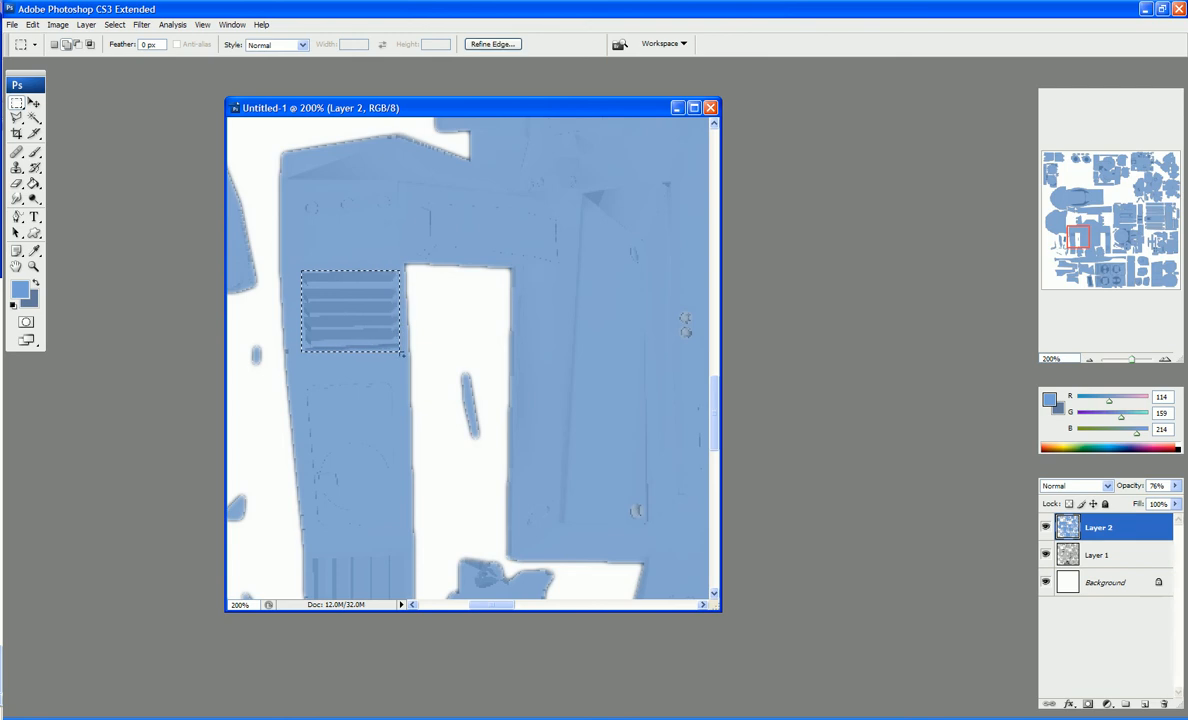
{"action": "key", "text": "Delete"}
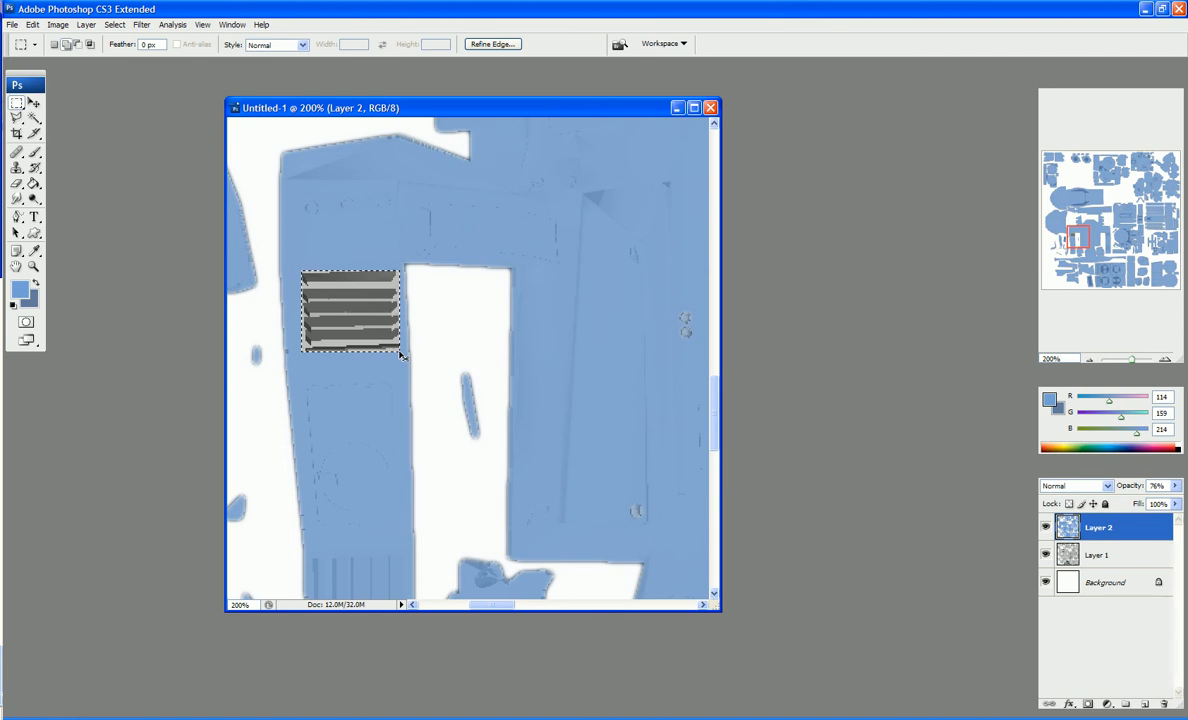
{"action": "key", "text": "ctrl+d"}
Erase the blue over the two bolts above the slatted vent and the small fastener on the body panel to its right.
{"action": "key", "text": "e"}
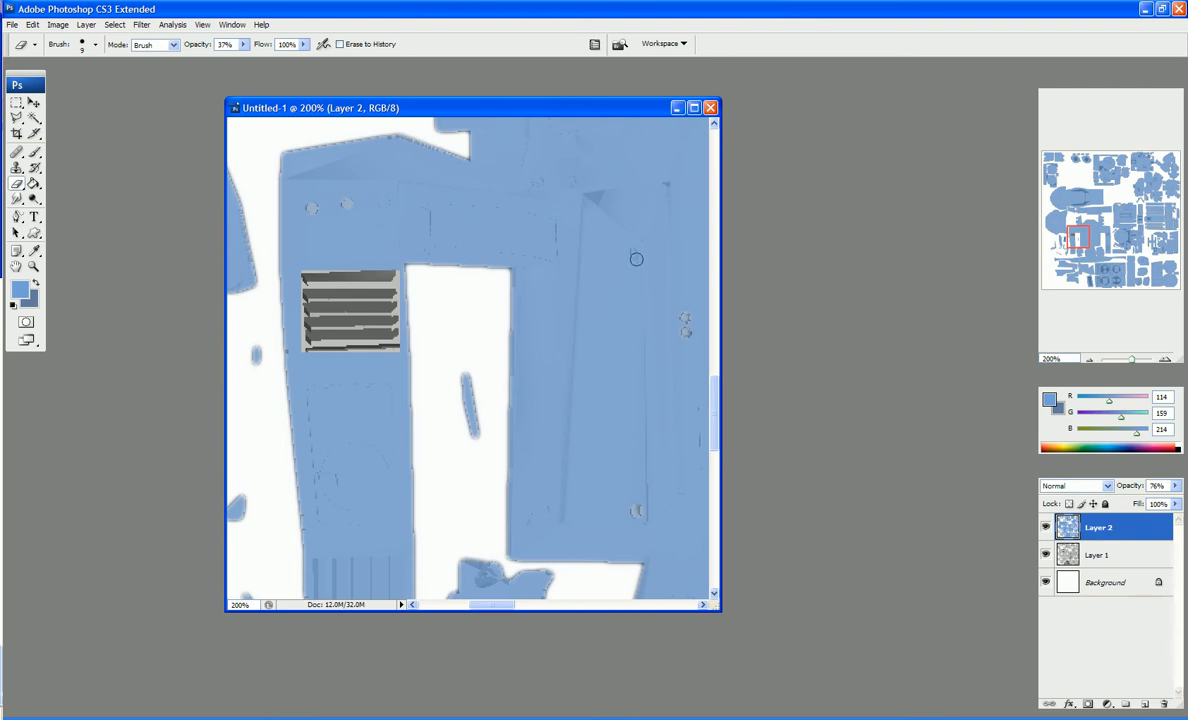
{"action": "key", "text": "bracketleft"}
Marquee-select the vertical ribbed grille below the vent, delete its blue overlay on Layer 2, and clear the selection.
{"action": "scroll", "coordinate": [660, 259], "scroll_direction": "down", "scroll_amount": 5}
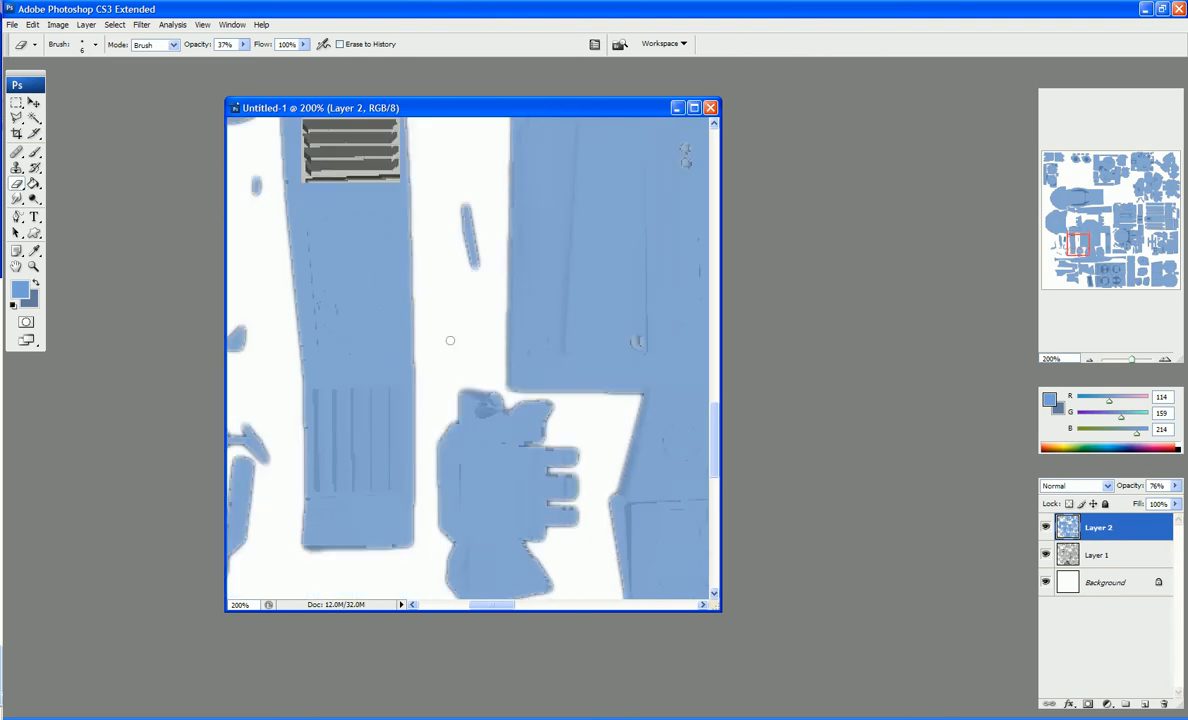
{"action": "key", "text": "m"}
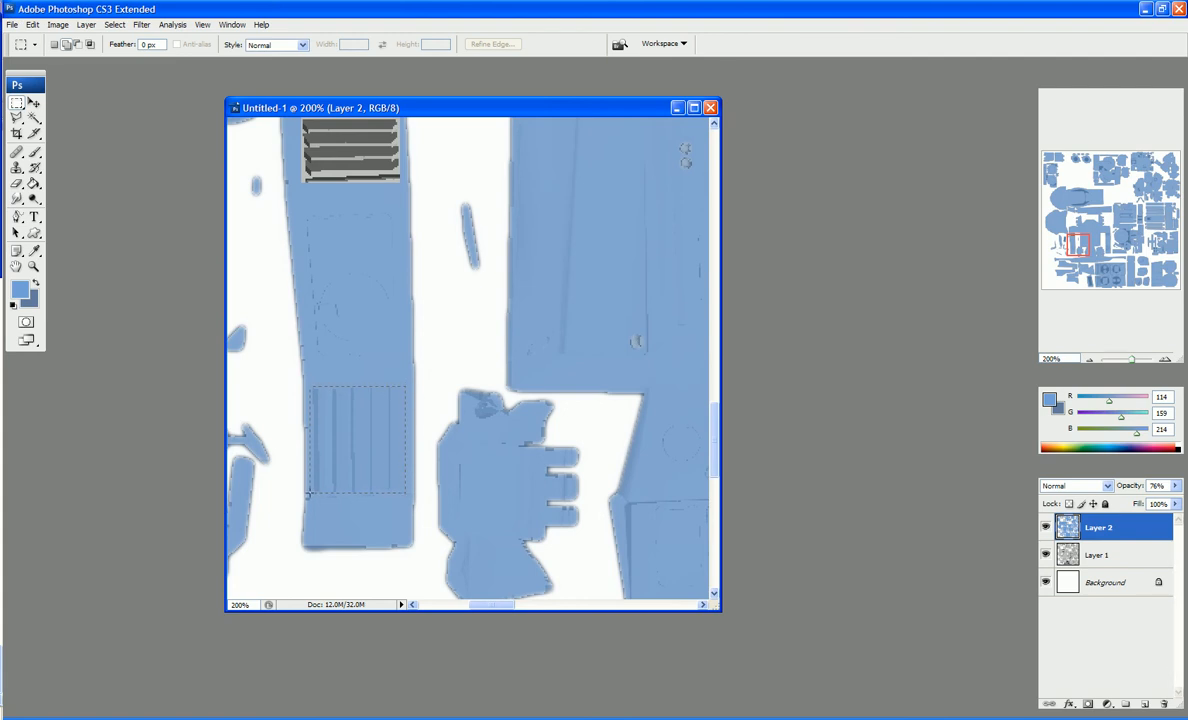
{"action": "key", "text": "Delete"}
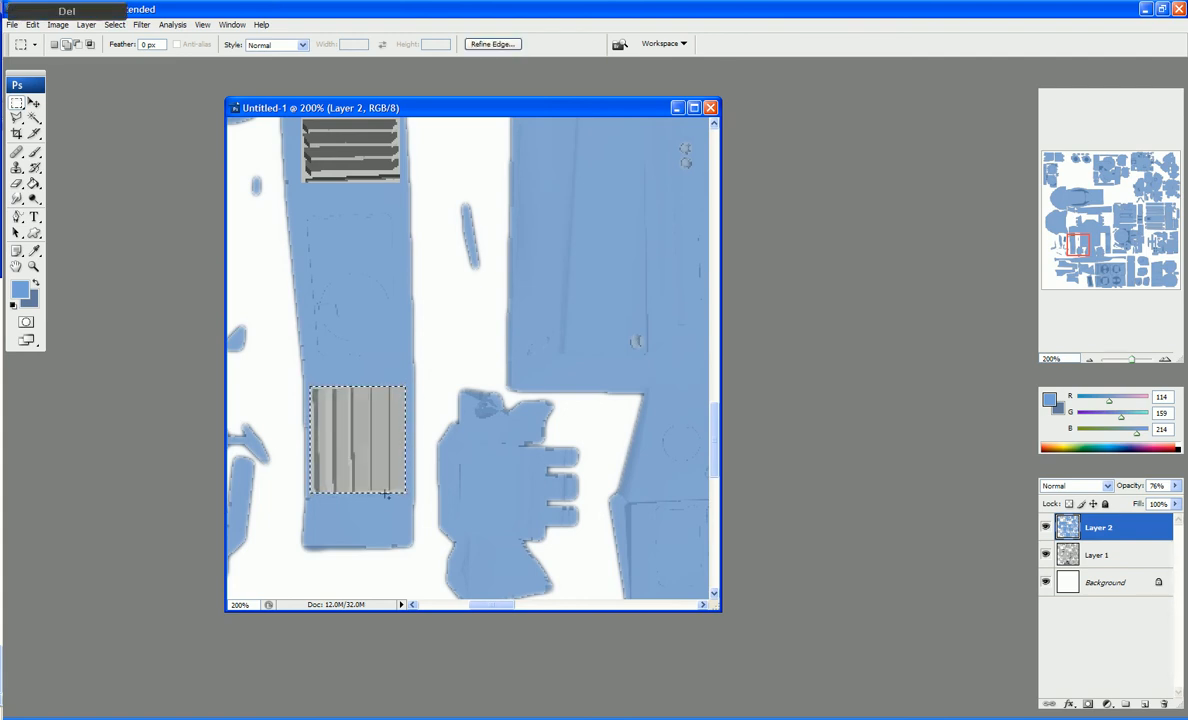
{"action": "key", "text": "ctrl+d"}
Erase the blue over the three bolts on the notched strip and the two small bolts below its base.
{"action": "scroll", "coordinate": [420, 470], "scroll_direction": "up", "scroll_amount": 5}
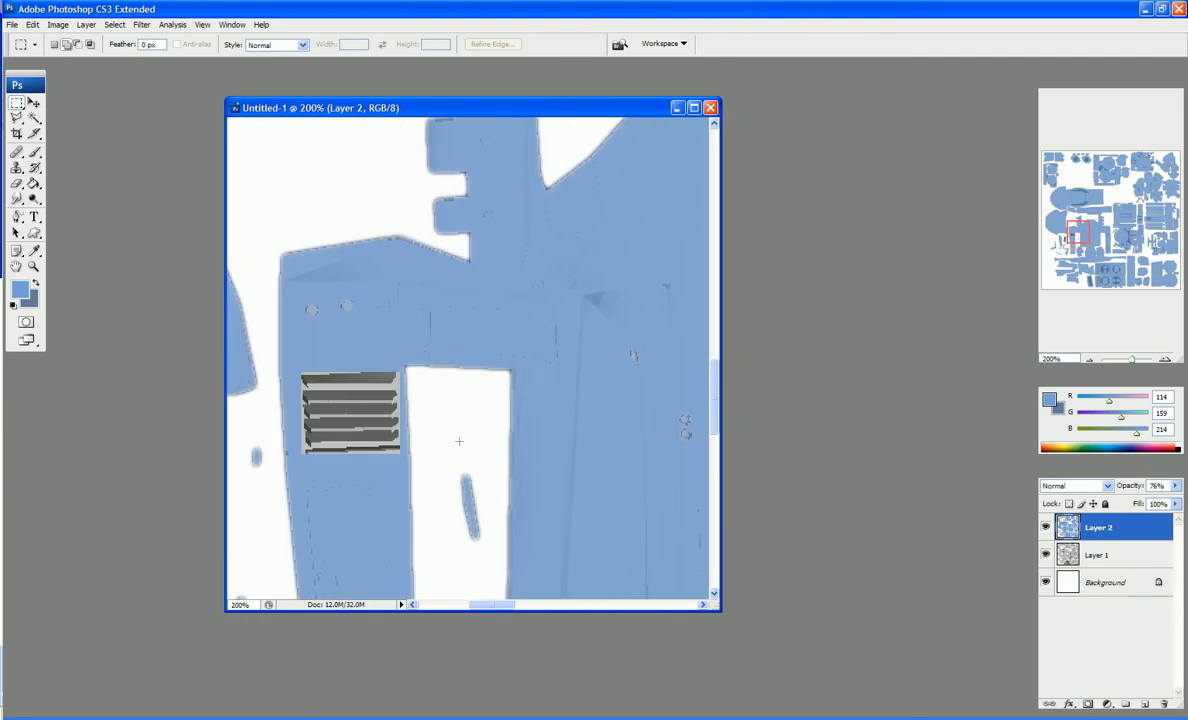
{"action": "scroll", "coordinate": [459, 441], "scroll_direction": "up", "scroll_amount": 3}
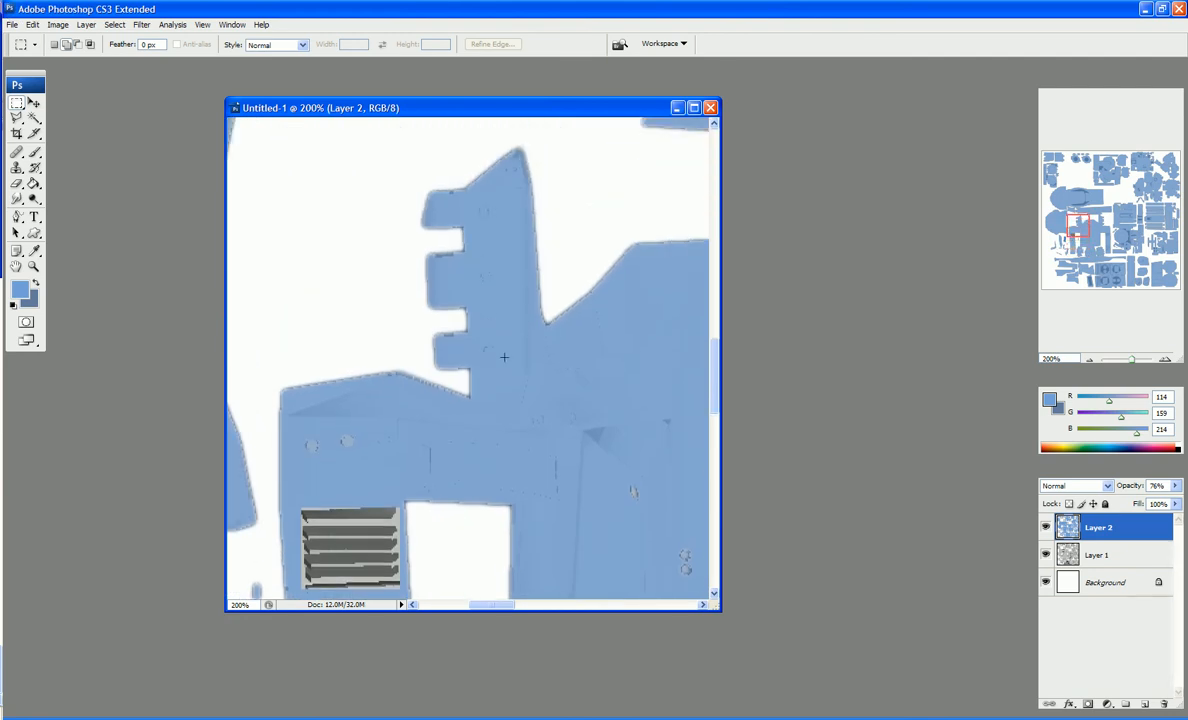
{"action": "key", "text": "e"}
{"action": "key", "text": "bracketright"}
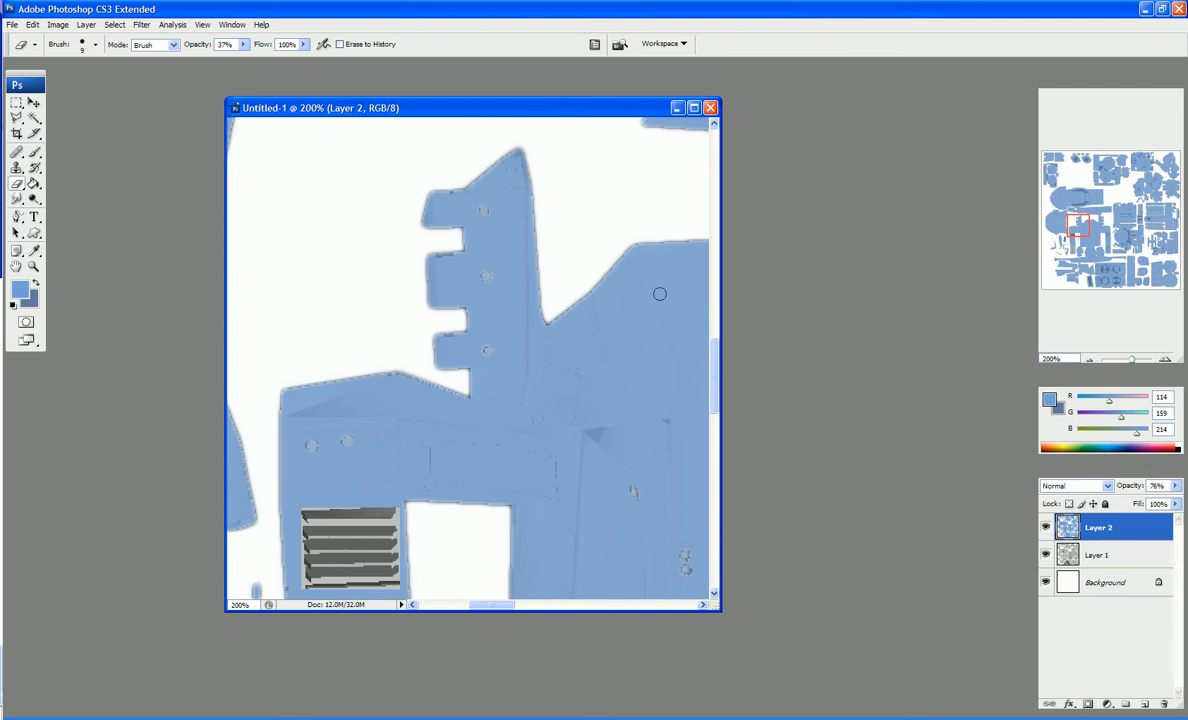
{"action": "key", "text": "bracketleft"}
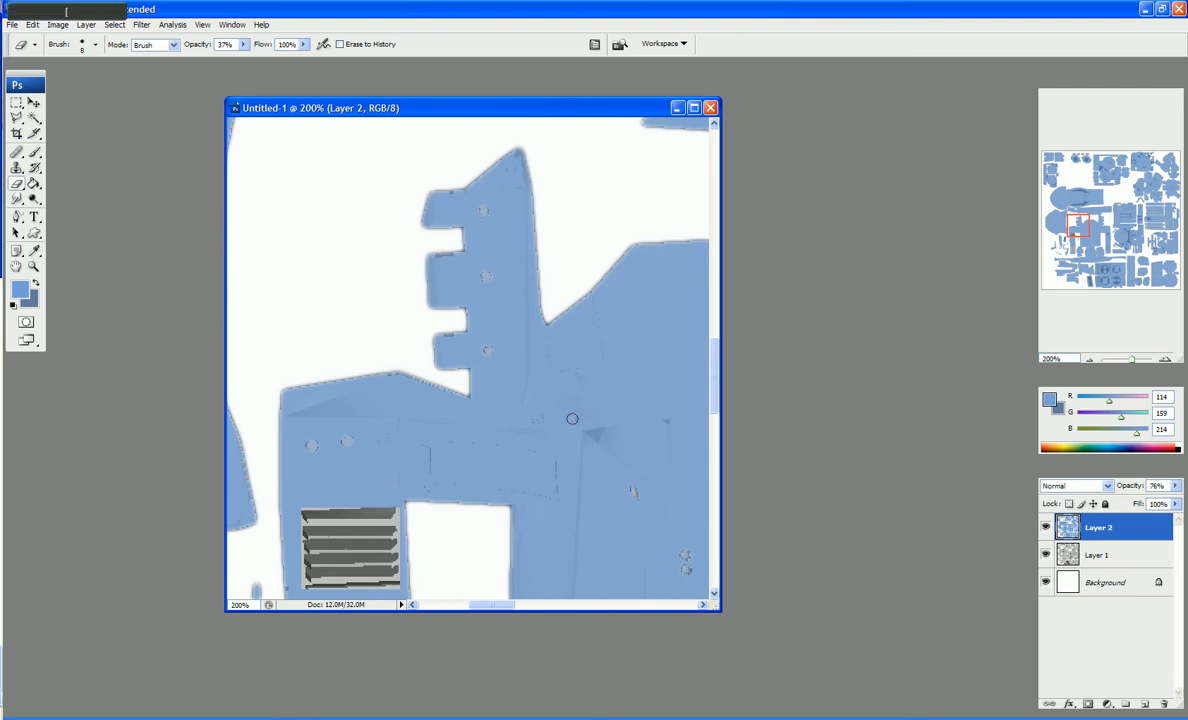
{"action": "key", "text": "bracketright"}
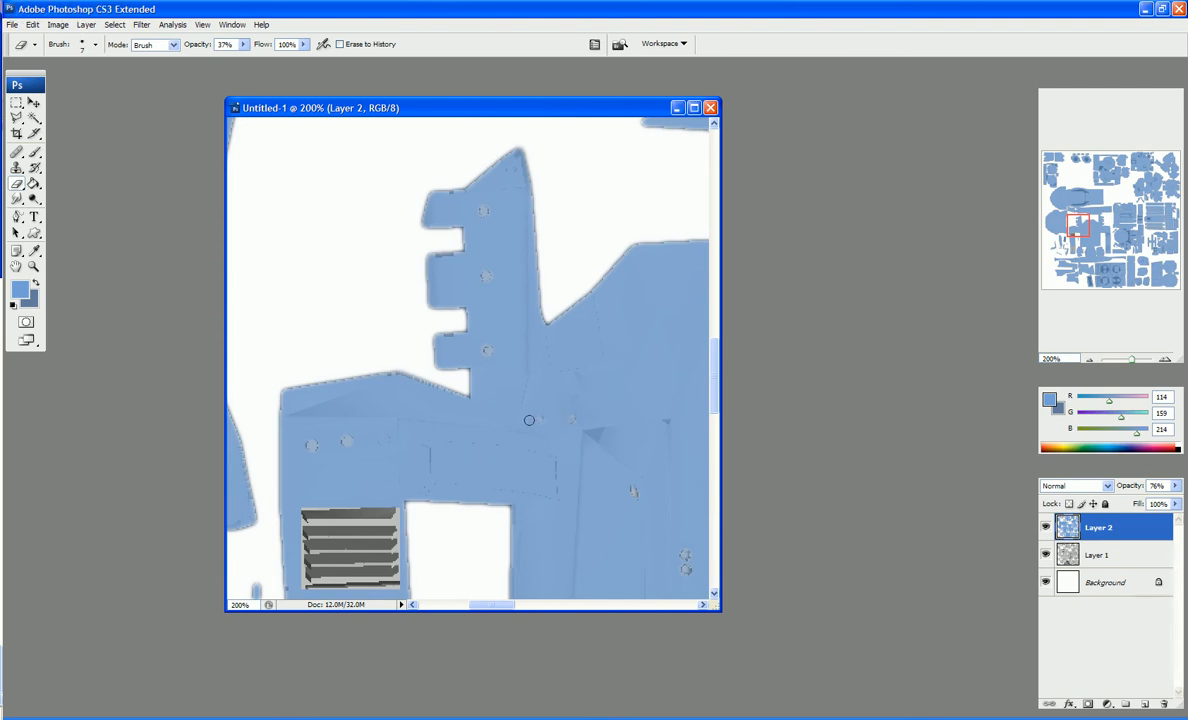
Erase the blue over the small fastener on the long horizontal panel beneath the dark-edged hull piece, using a 7 px brush.
{"action": "scroll", "coordinate": [575, 387], "scroll_direction": "up", "scroll_amount": 5}
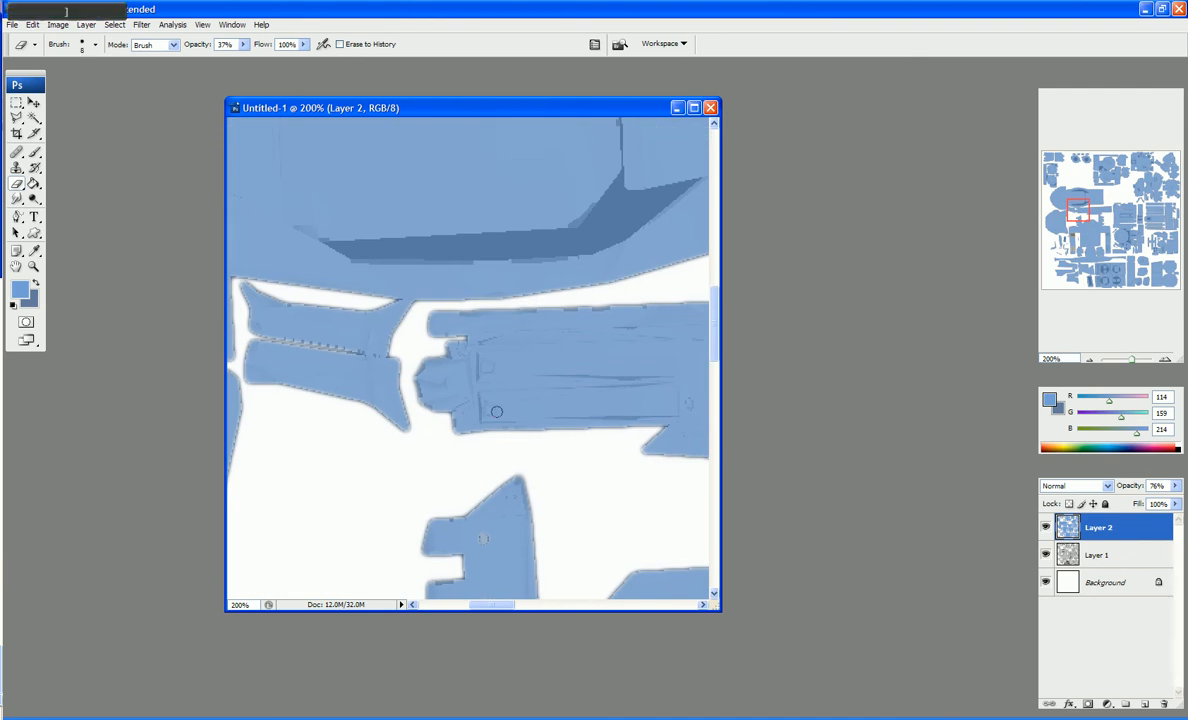
{"action": "scroll", "coordinate": [460, 385], "scroll_direction": "up", "scroll_amount": 1}
{"action": "key", "text": "bracketleft"}
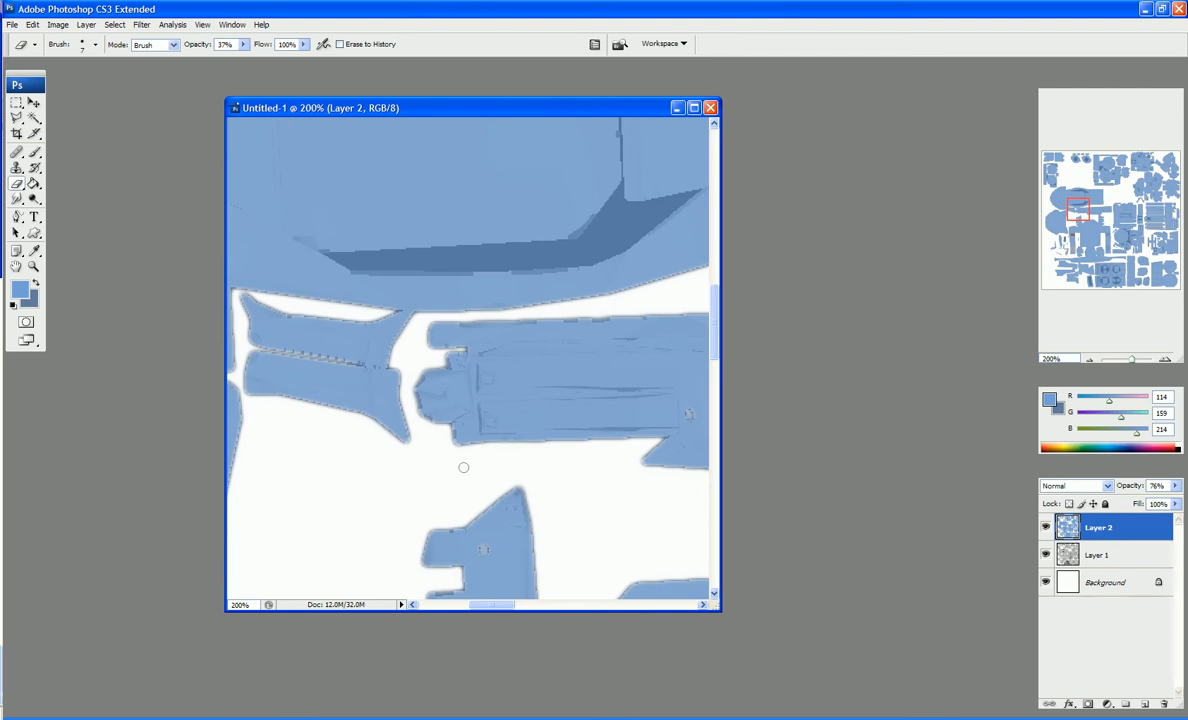
Erase the blue over the ring of bolts around the first round flange, using an 8 px brush for most of them.
{"action": "scroll", "coordinate": [443, 298], "scroll_direction": "up", "scroll_amount": 5}
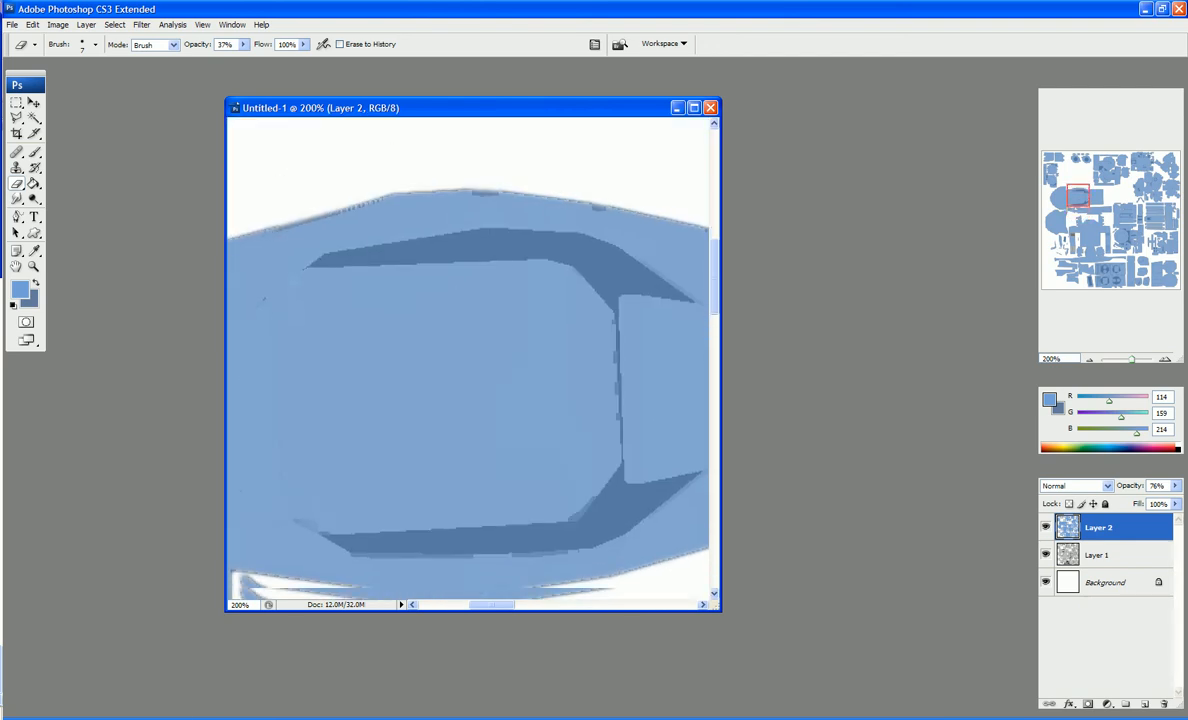
{"action": "scroll", "coordinate": [469, 361], "scroll_direction": "up", "scroll_amount": 10}
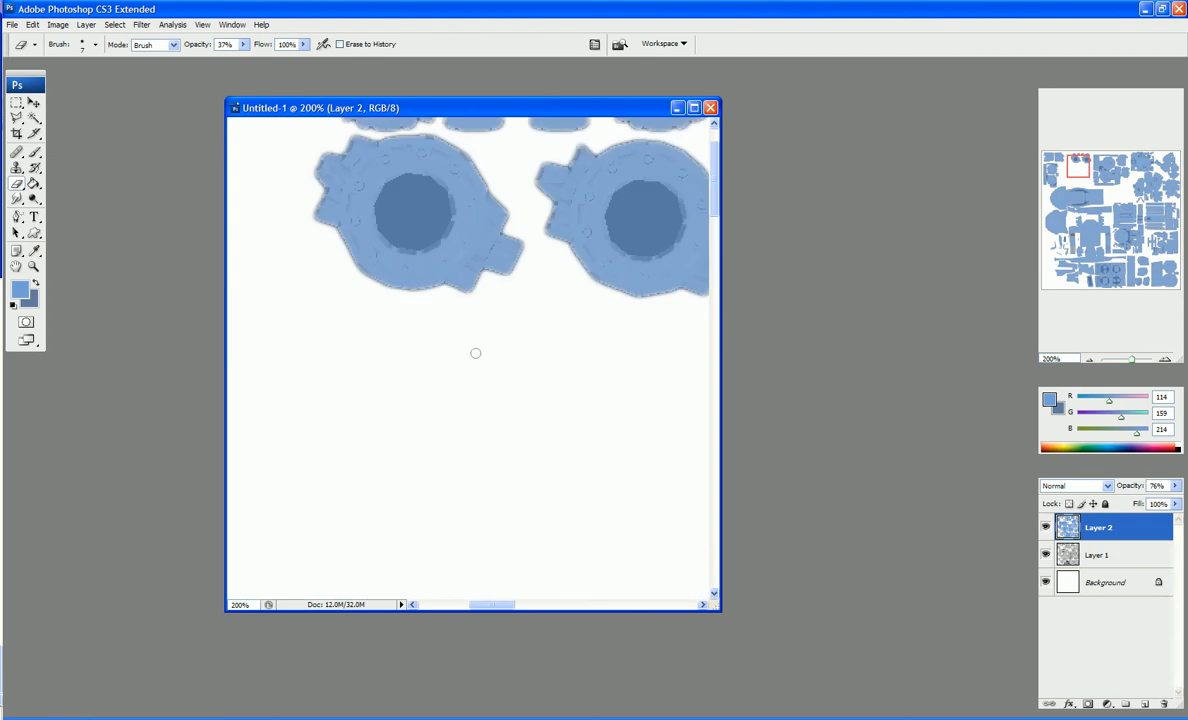
{"action": "key", "text": "bracketright"}
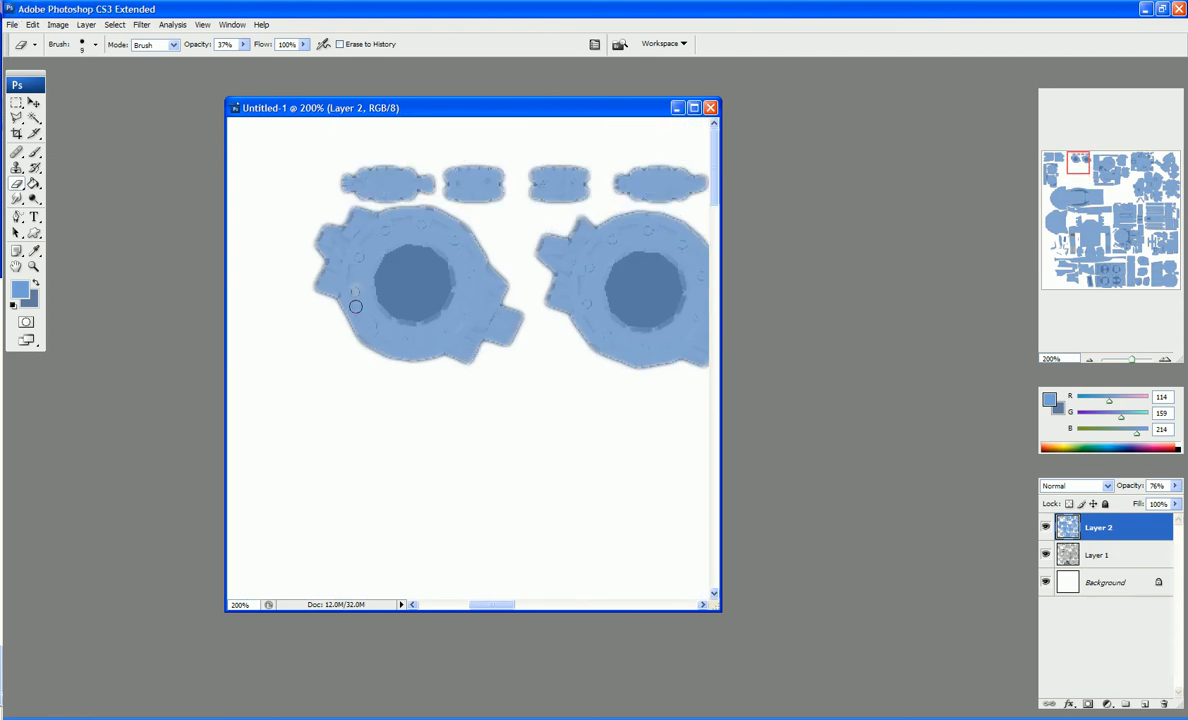
{"action": "key", "text": "bracketleft"}
{"action": "key", "text": "Delete"}
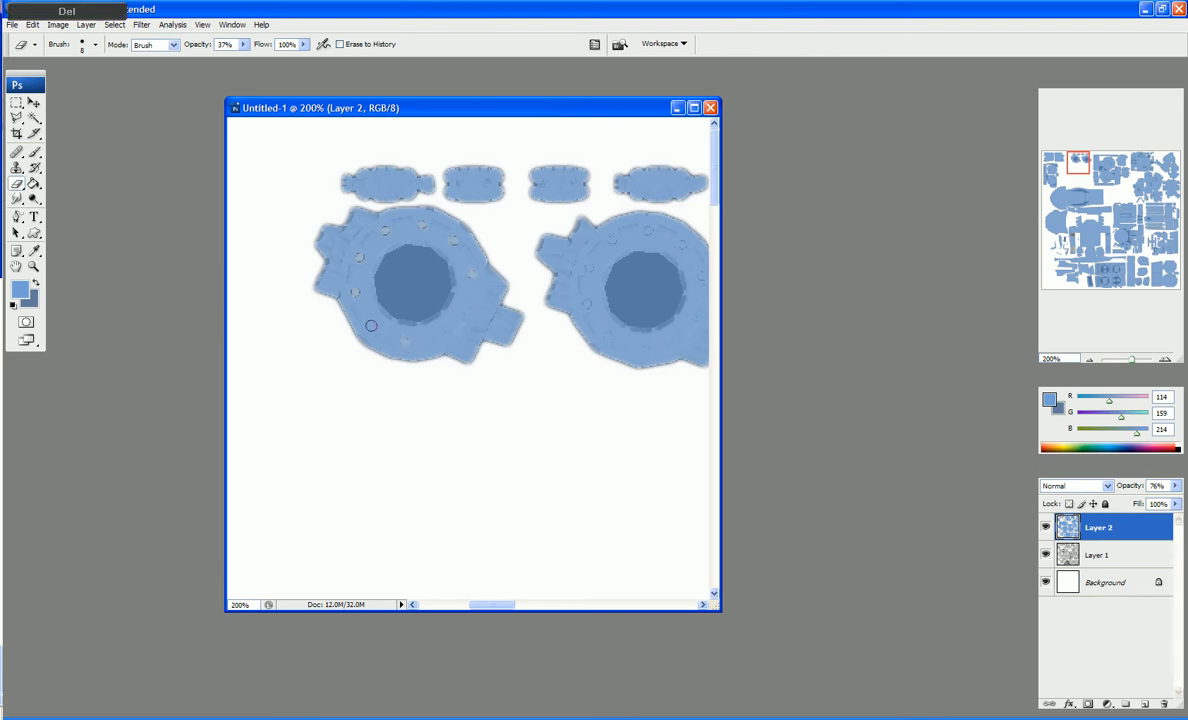
{"action": "key", "text": "Delete"}
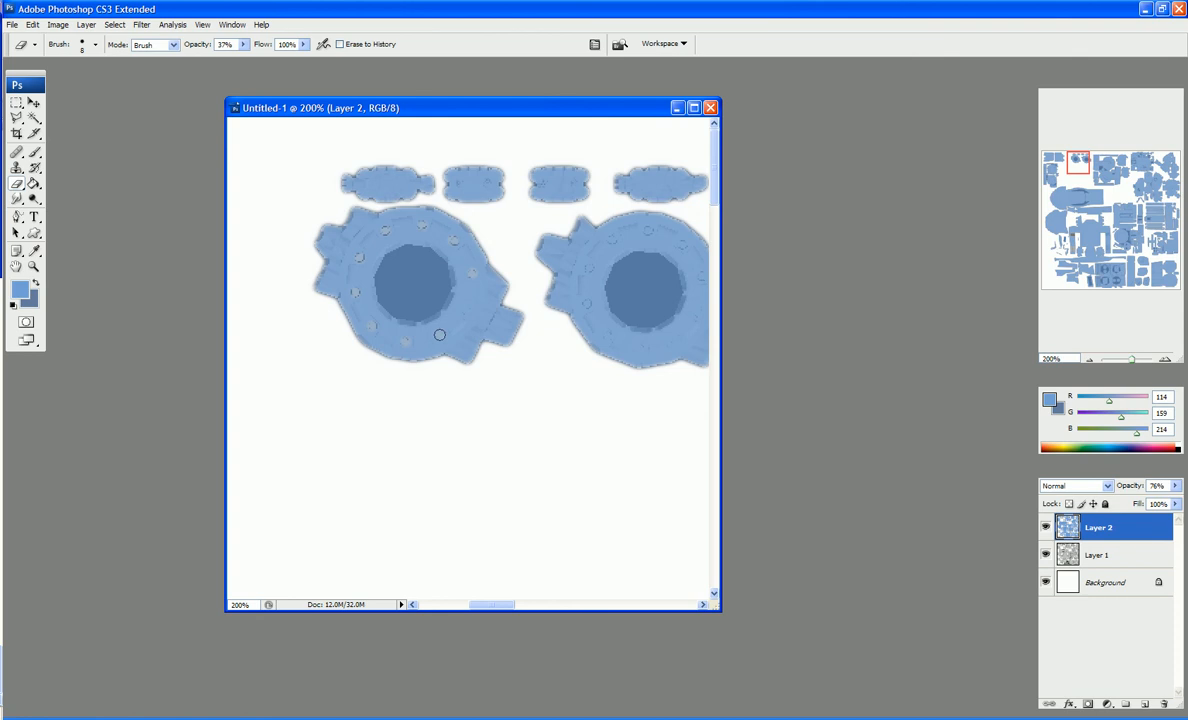
{"action": "key", "text": "Delete"}
{"action": "key", "text": "Delete"}
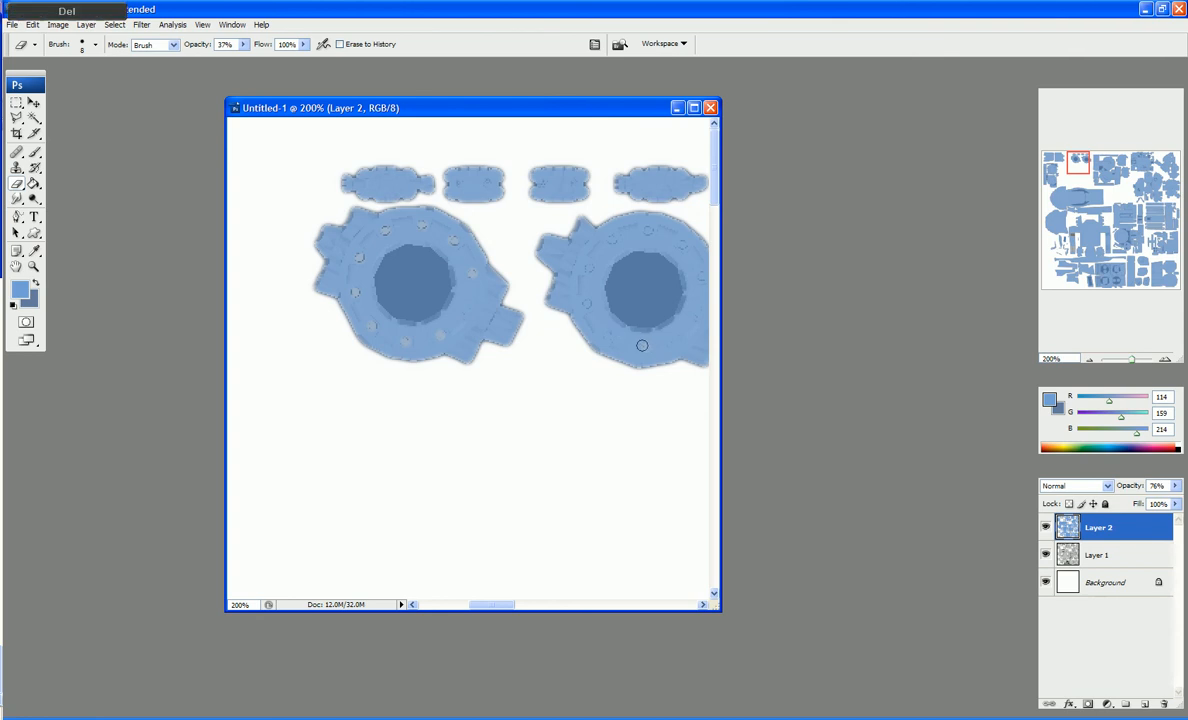
Erase the blue over the visible ring of bolts on the second round flange with the 8 px brush.
{"action": "key", "text": "Delete"}
{"action": "key", "text": "Delete"}
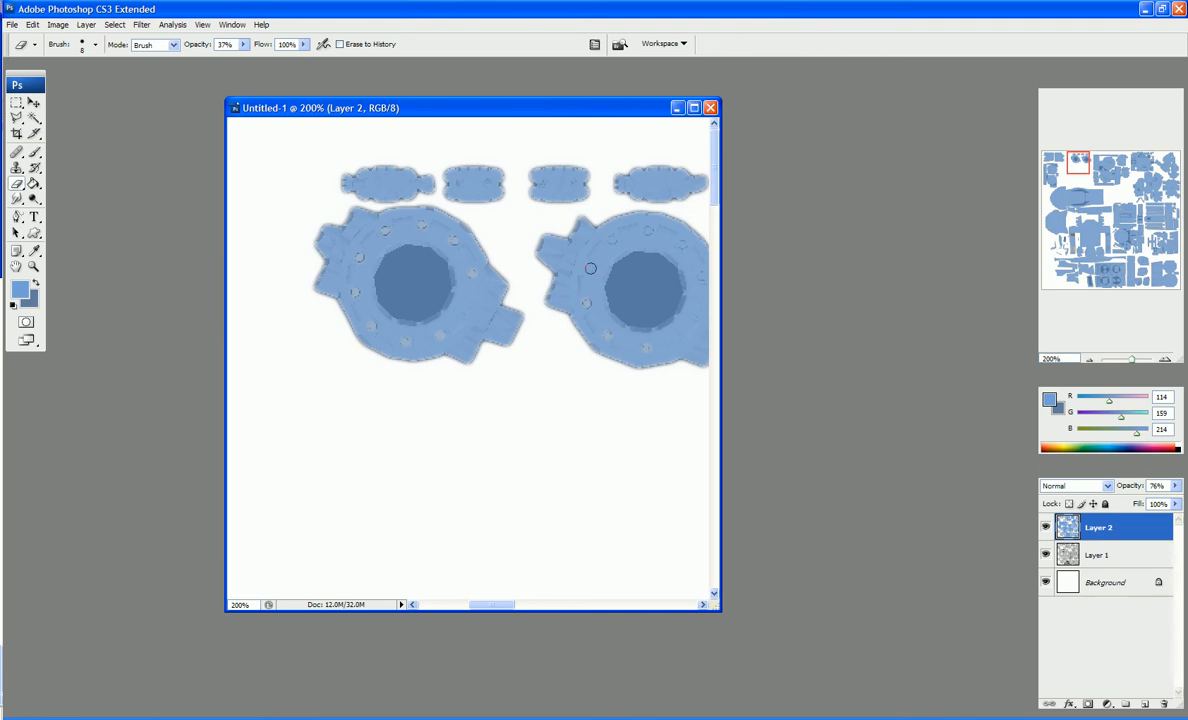
{"action": "key", "text": "Delete"}
{"action": "key", "text": "Delete"}
{"action": "key", "text": "Delete"}
{"action": "key", "text": "Delete"}
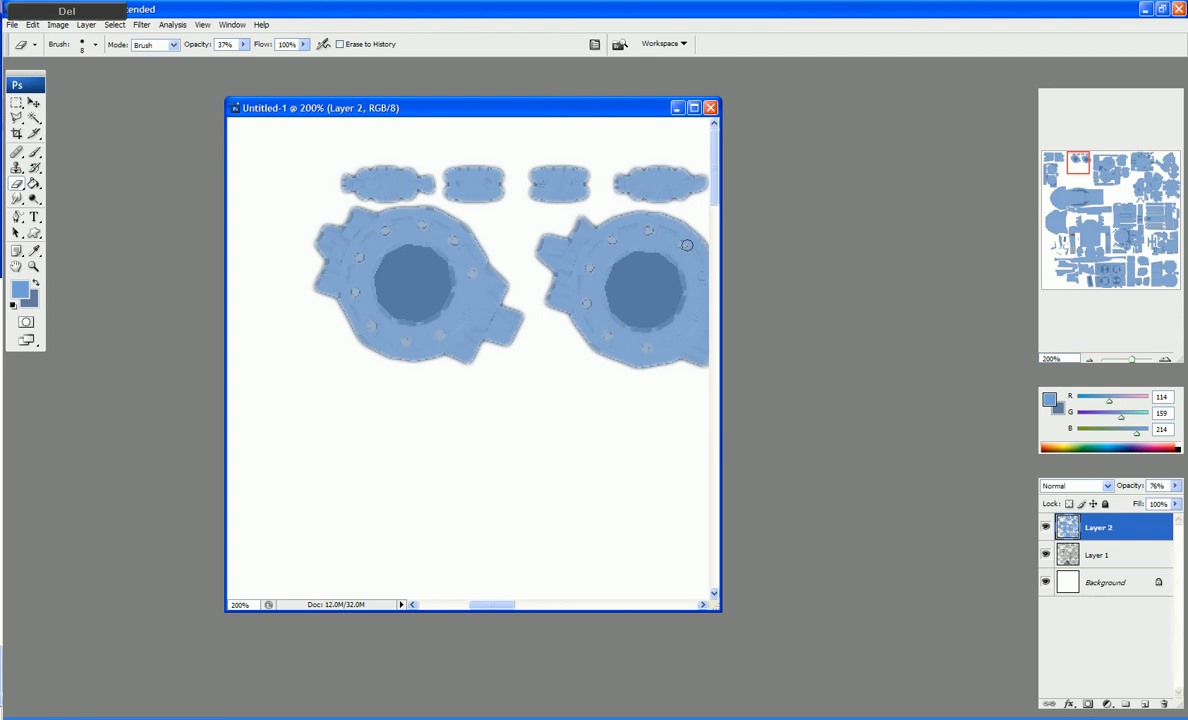
{"action": "key", "text": "Delete"}
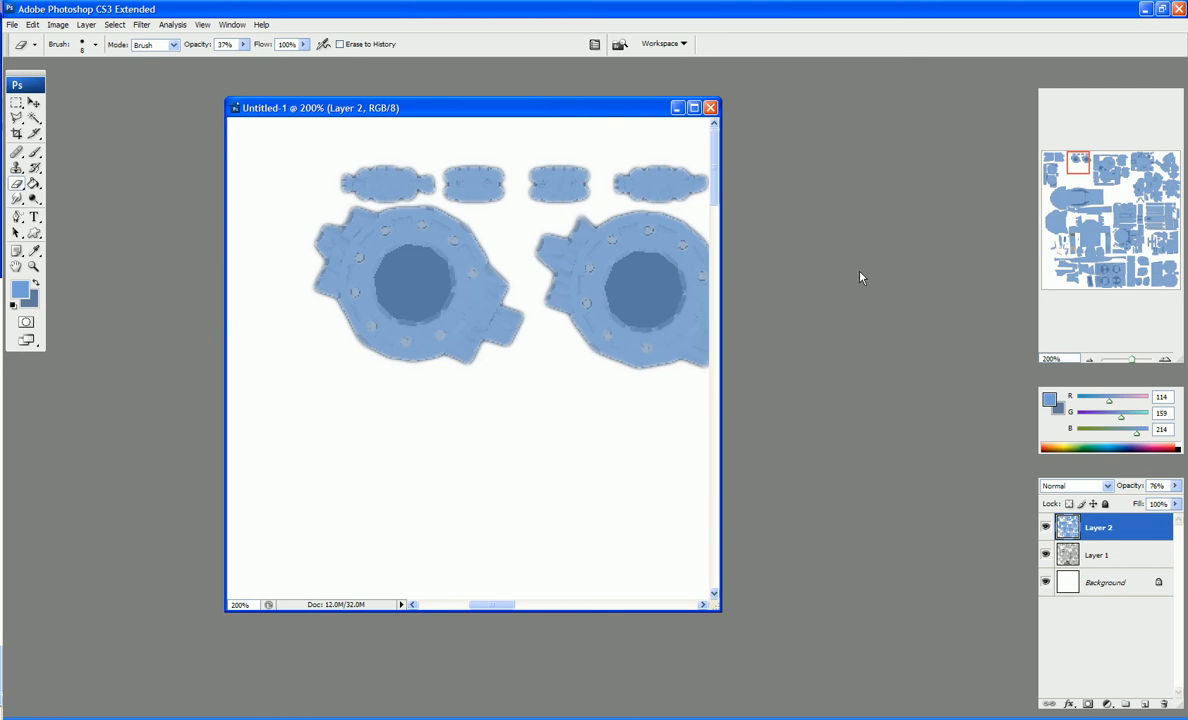
Erase the blue over the two bolts on the long rounded arm plate and the matching bolt on the plate below, using a 15 px brush.
{"action": "left_click_drag", "start_coordinate": [1078, 163], "coordinate": [1103, 167]}
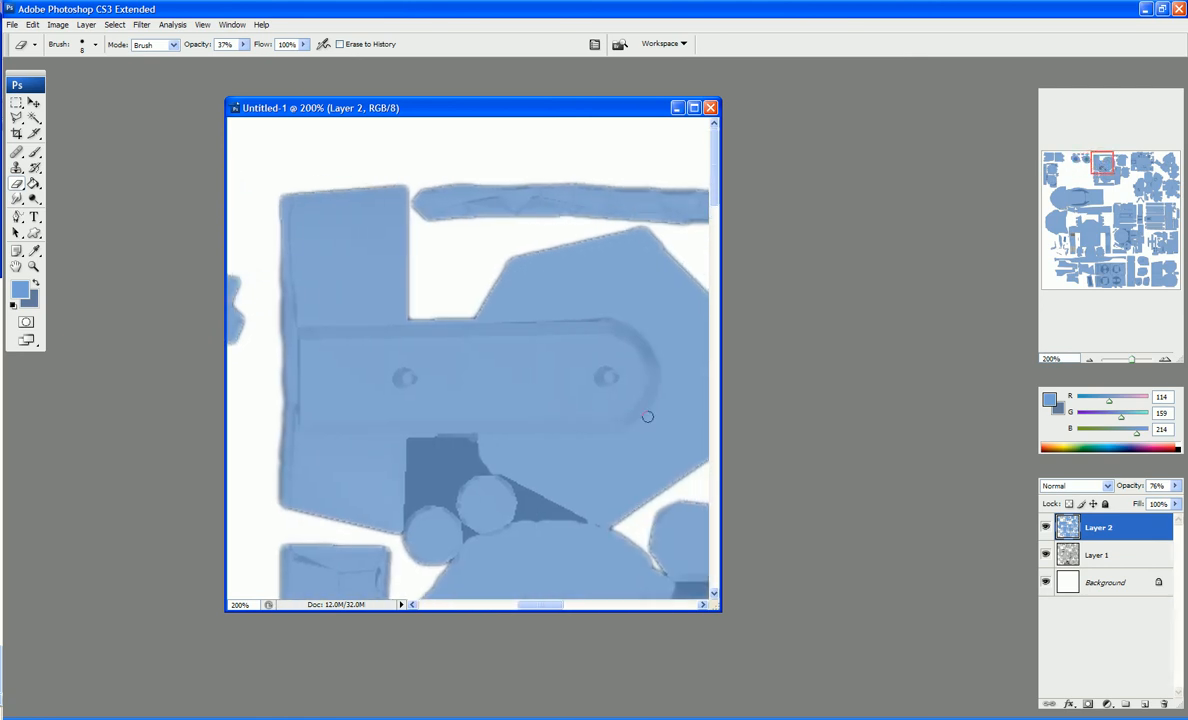
{"action": "key", "text": "bracketright"}
{"action": "key", "text": "bracketright"}
{"action": "key", "text": "bracketright"}
{"action": "key", "text": "bracketleft"}
{"action": "scroll", "coordinate": [405, 377], "scroll_direction": "down", "scroll_amount": 5}
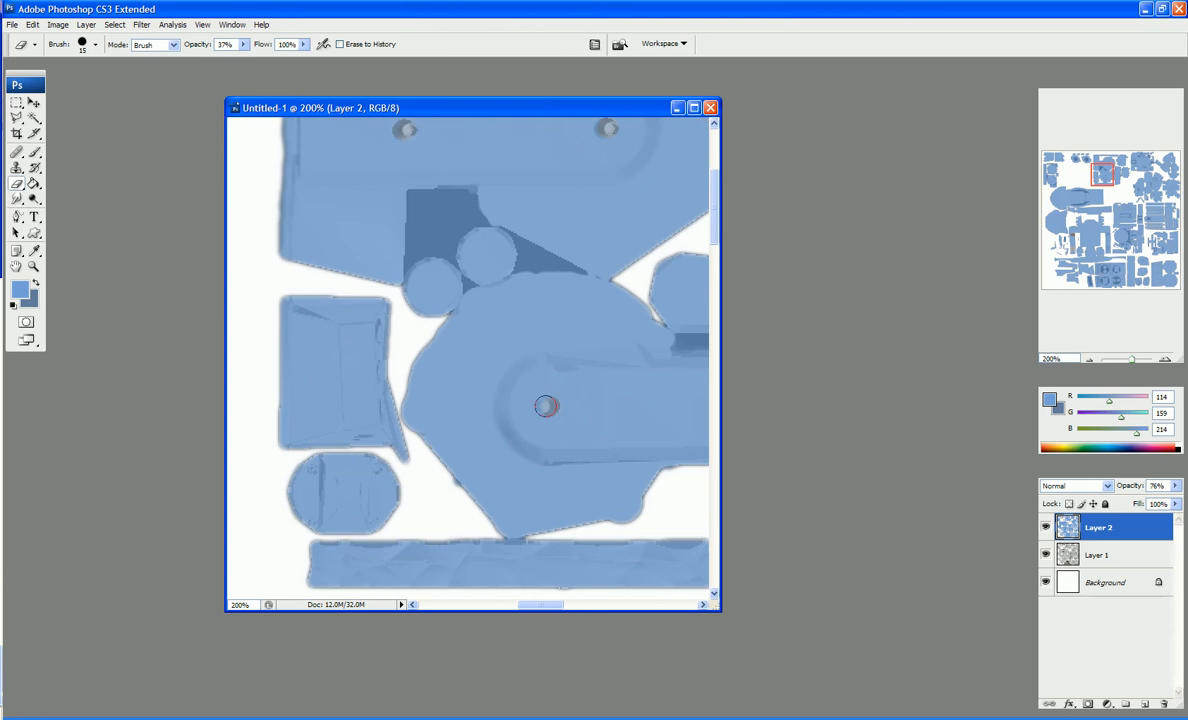
Erase the blue over the two pairs of round bolts on the large plain rectangular panel with a 15 px brush.
{"action": "key", "text": "bracketleft"}
{"action": "key", "text": "bracketleft"}
{"action": "key", "text": "bracketleft"}
{"action": "scroll", "coordinate": [353, 506], "scroll_direction": "down", "scroll_amount": 3}
{"action": "scroll", "coordinate": [356, 507], "scroll_direction": "down", "scroll_amount": 6}
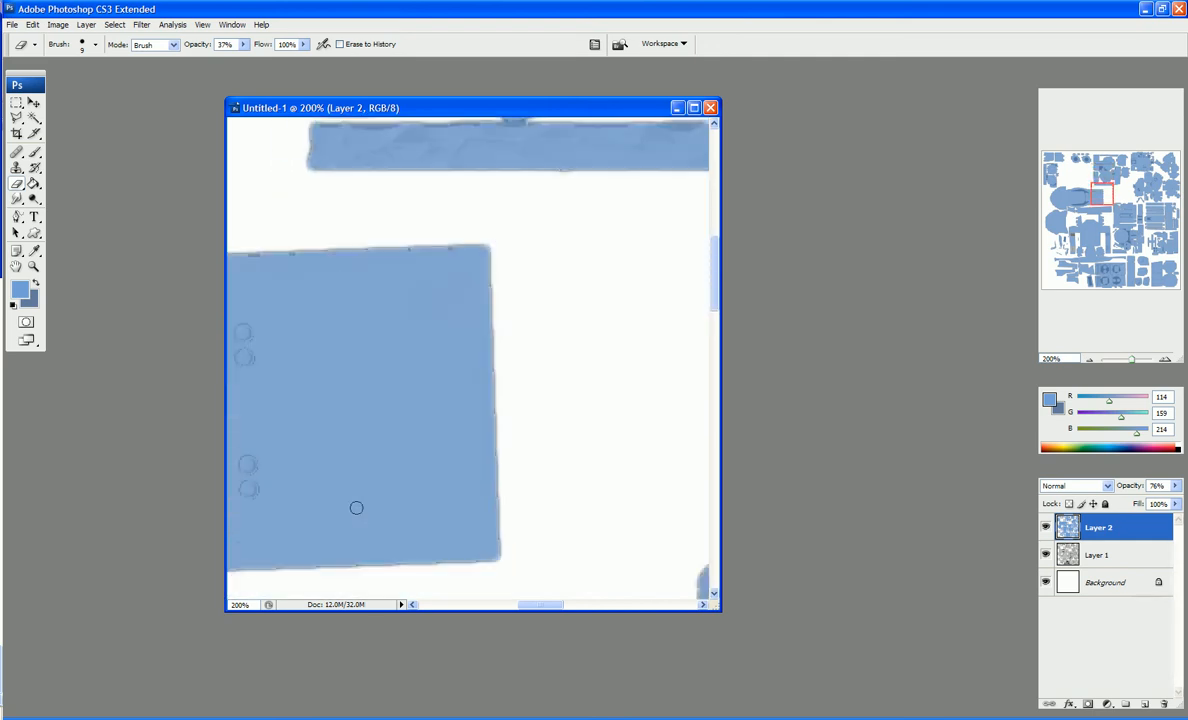
{"action": "key", "text": "bracketright"}
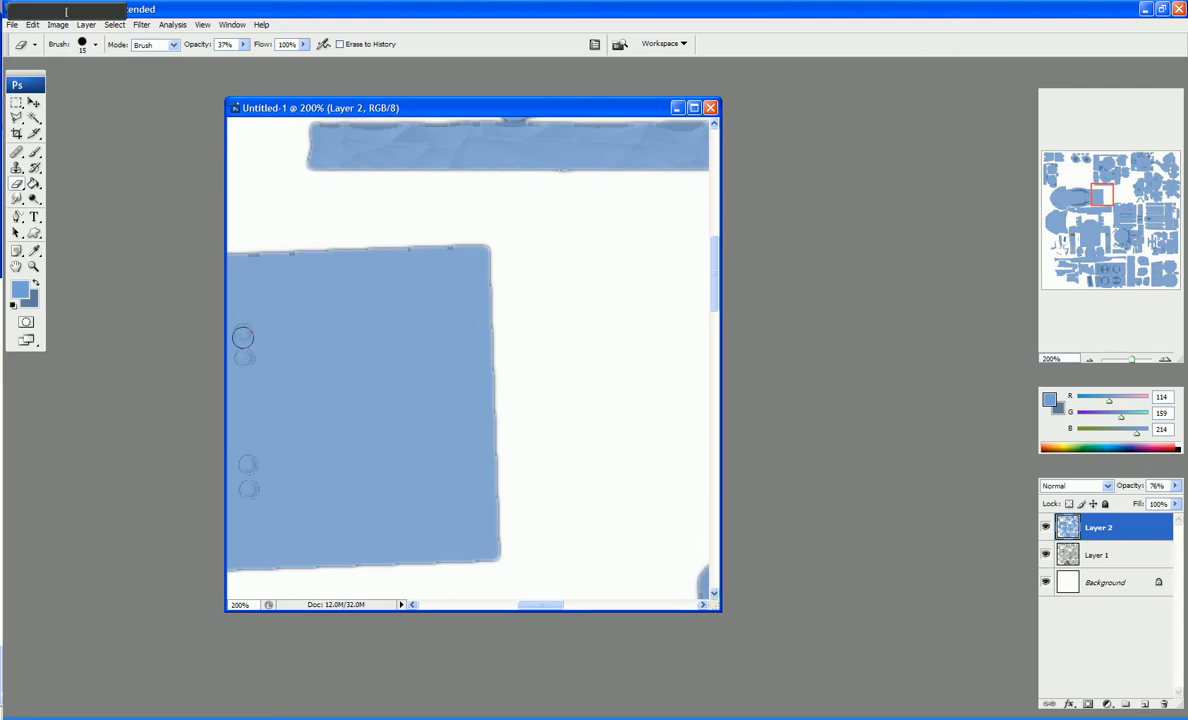
{"action": "left_click", "coordinate": [244, 356]}
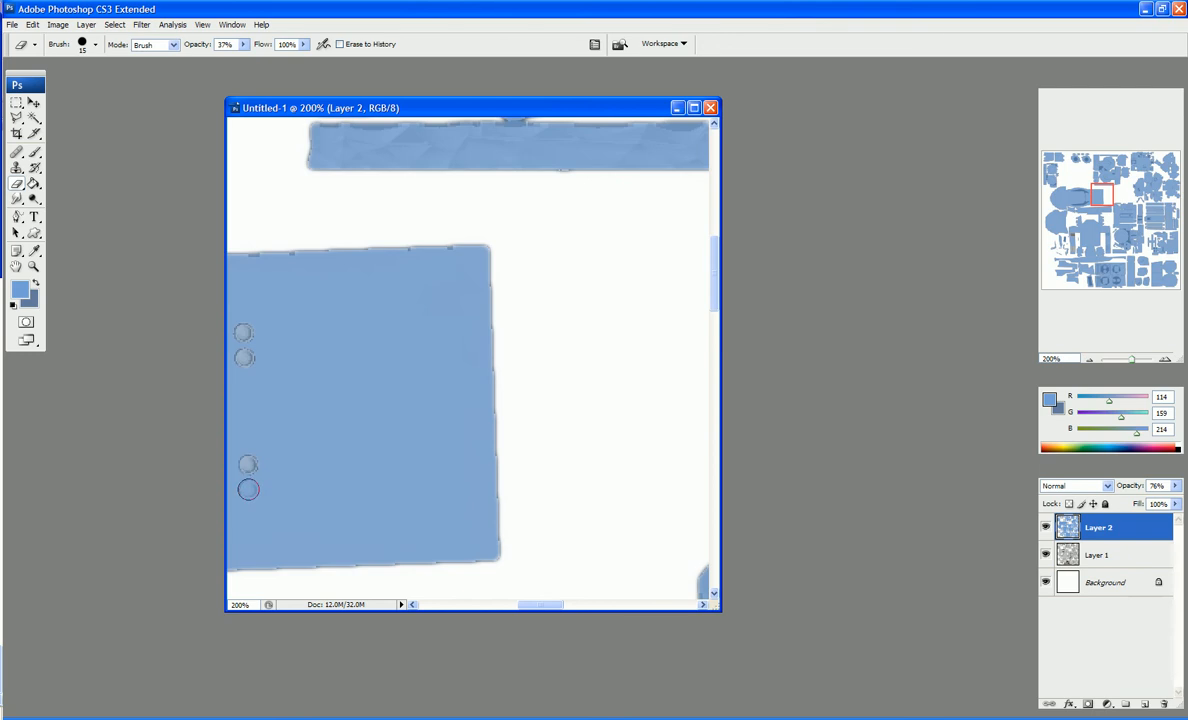
Erase the blue over the upper bolt on the body panel beside the second slatted vent.
{"action": "scroll", "coordinate": [270, 485], "scroll_direction": "down", "scroll_amount": 2}
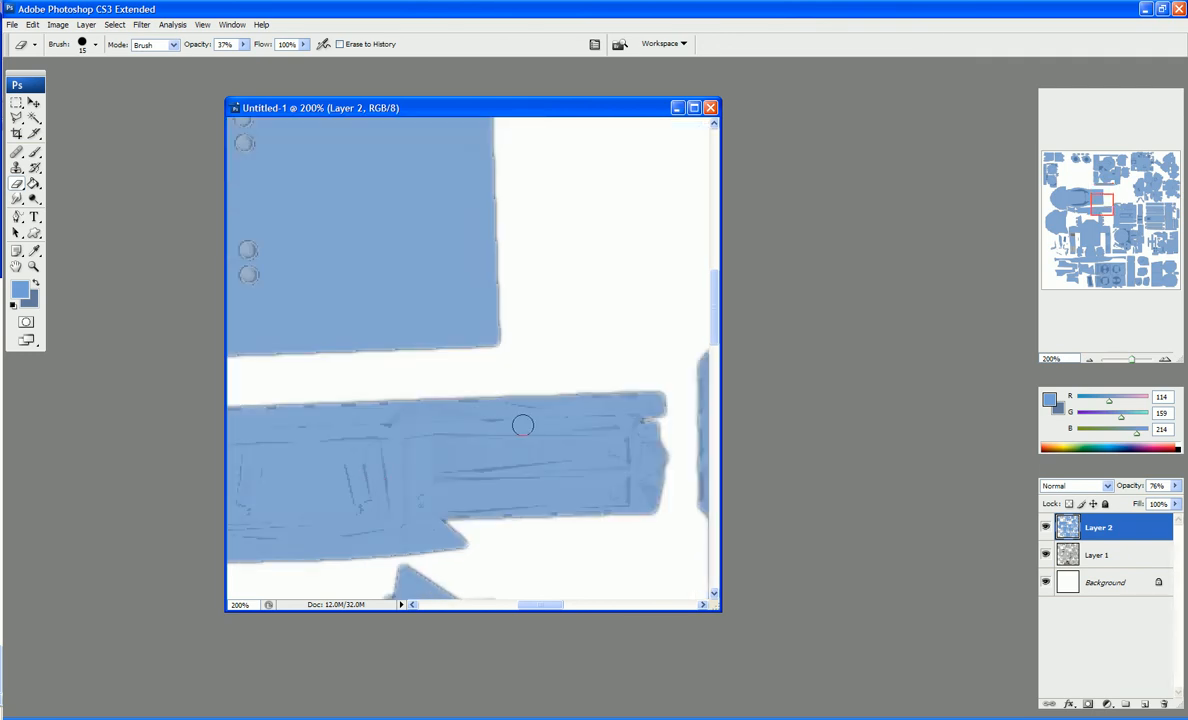
{"action": "scroll", "coordinate": [540, 426], "scroll_direction": "down", "scroll_amount": 1}
{"action": "scroll", "coordinate": [576, 431], "scroll_direction": "down", "scroll_amount": 5}
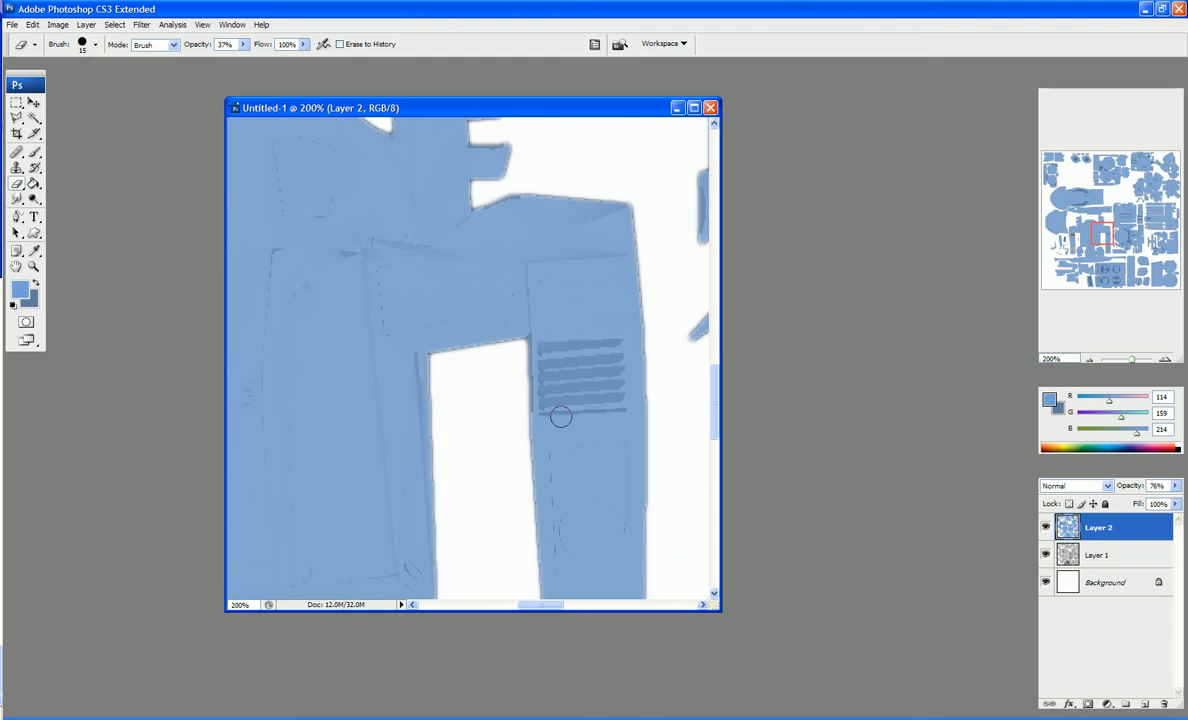
{"action": "left_click", "coordinate": [300, 290]}
Marquee-select the second slatted vent and the ribbed grille below it, remove their blue overlay on Layer 2, and clear the selection.
{"action": "key", "text": "m"}
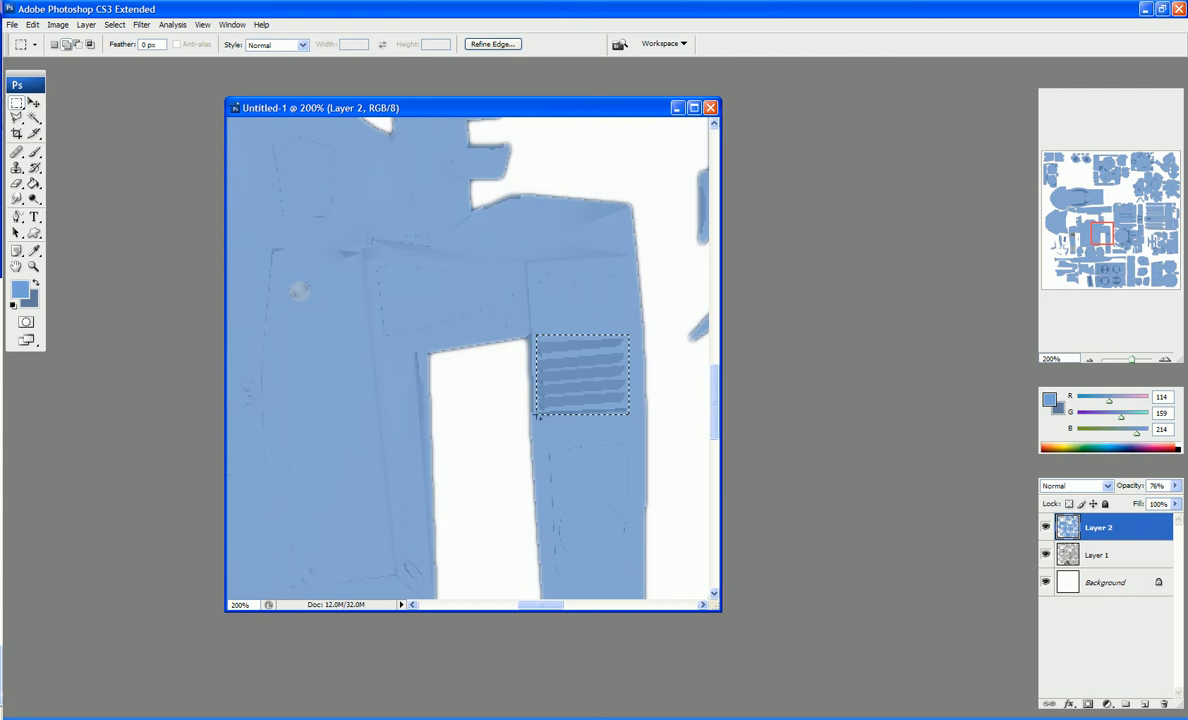
{"action": "key", "text": "ctrl+x"}
{"action": "scroll", "coordinate": [538, 411], "scroll_direction": "down", "scroll_amount": 4}
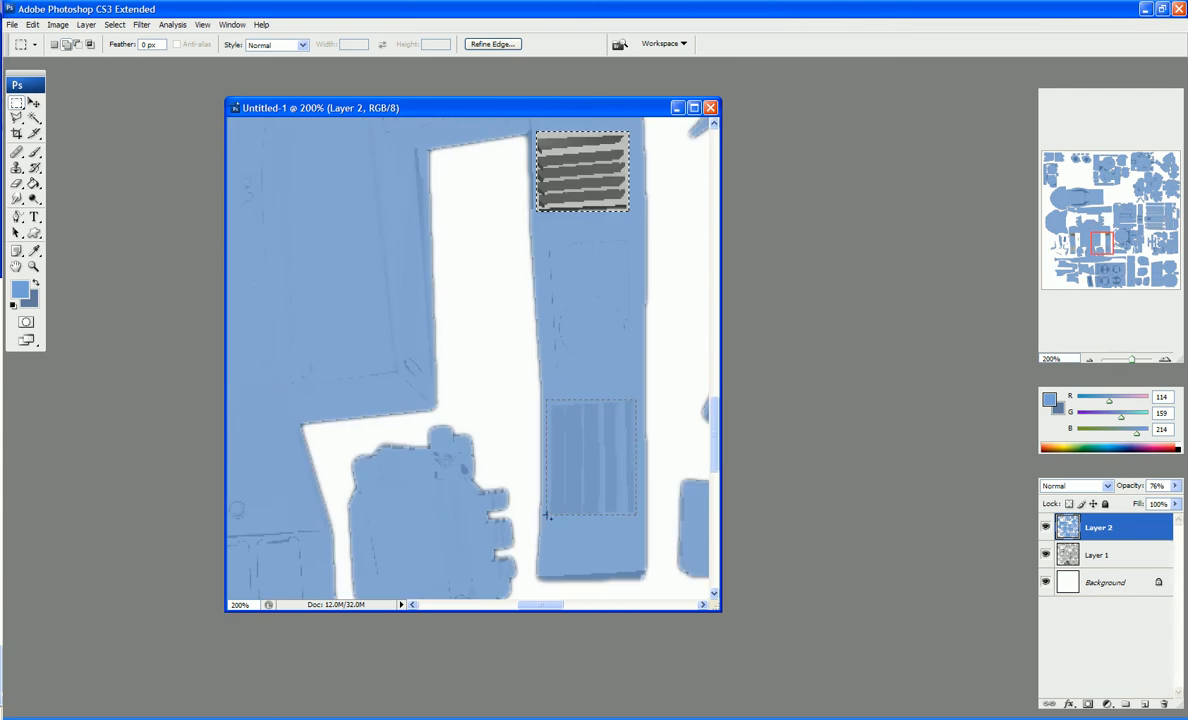
{"action": "key", "text": "Delete"}
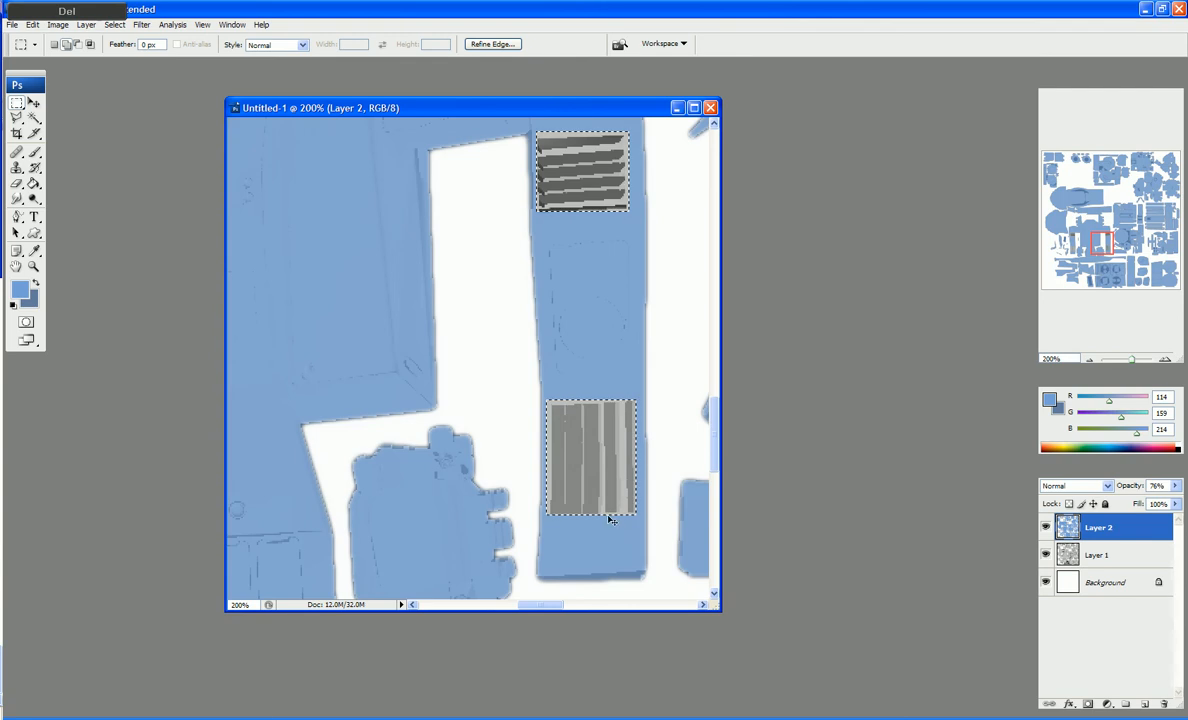
{"action": "key", "text": "ctrl+d"}
Erase the blue over the round bolt at the lower end of the body panel with the 15 px brush.
{"action": "scroll", "coordinate": [319, 458], "scroll_direction": "down", "scroll_amount": 1}
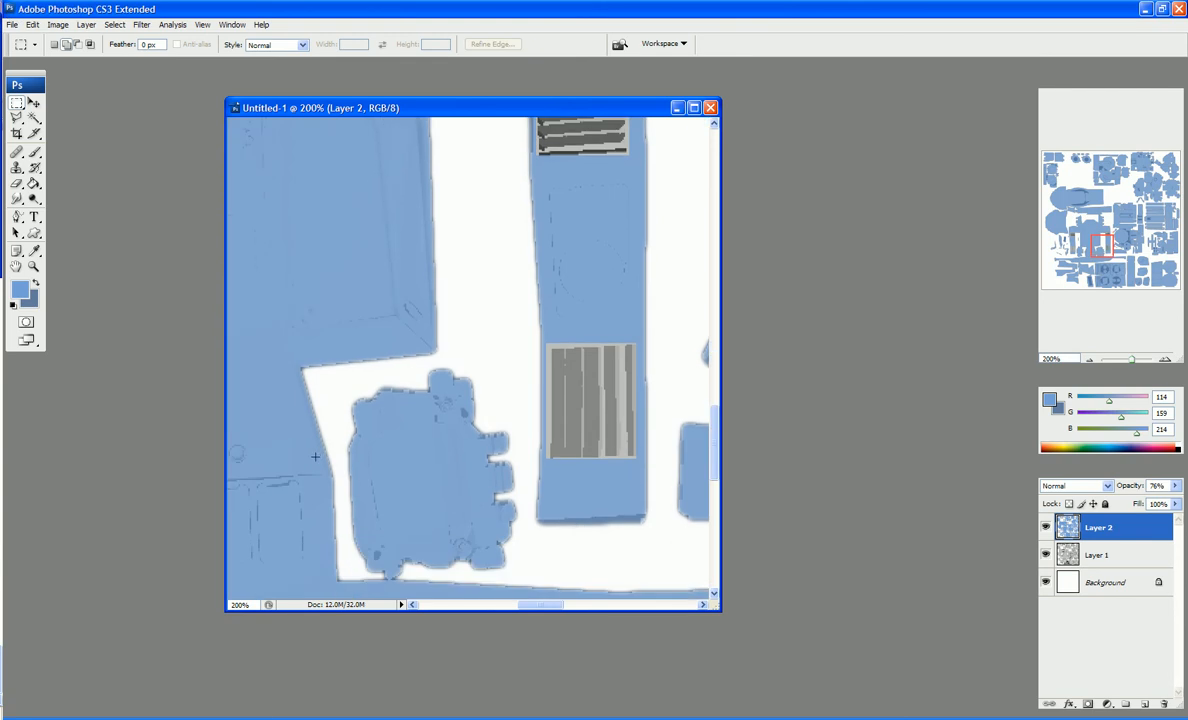
{"action": "key", "text": "e"}
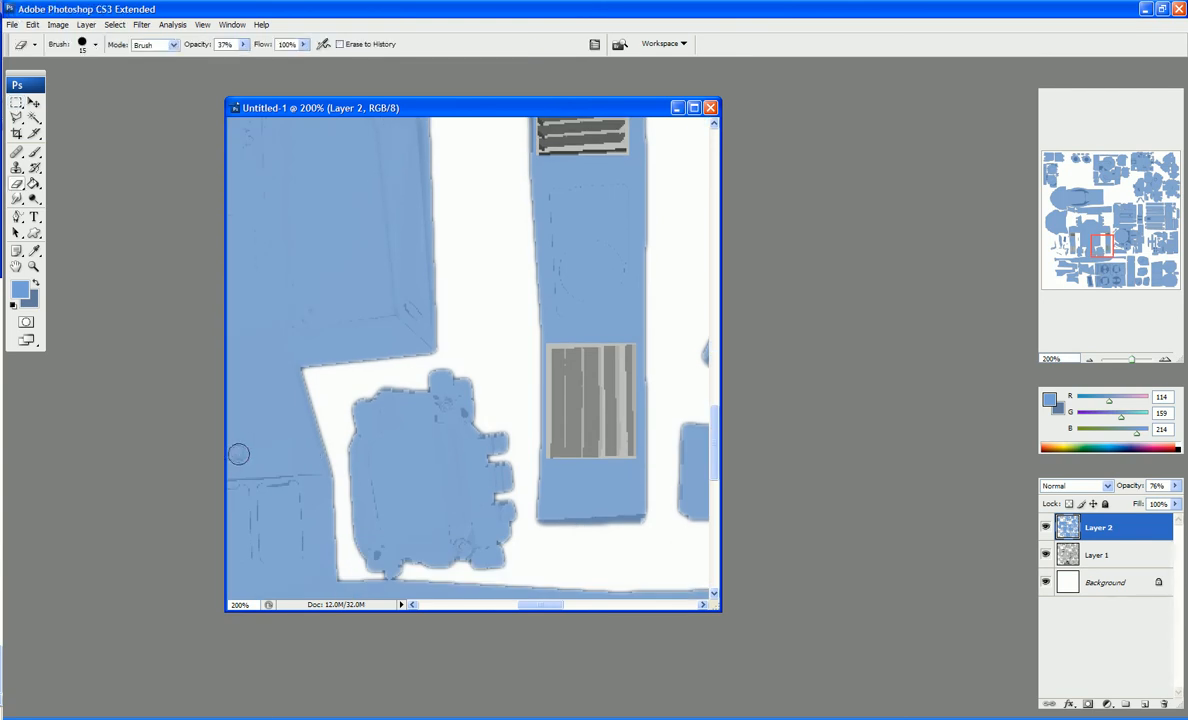
{"action": "scroll", "coordinate": [335, 355], "scroll_direction": "up", "scroll_amount": 2}
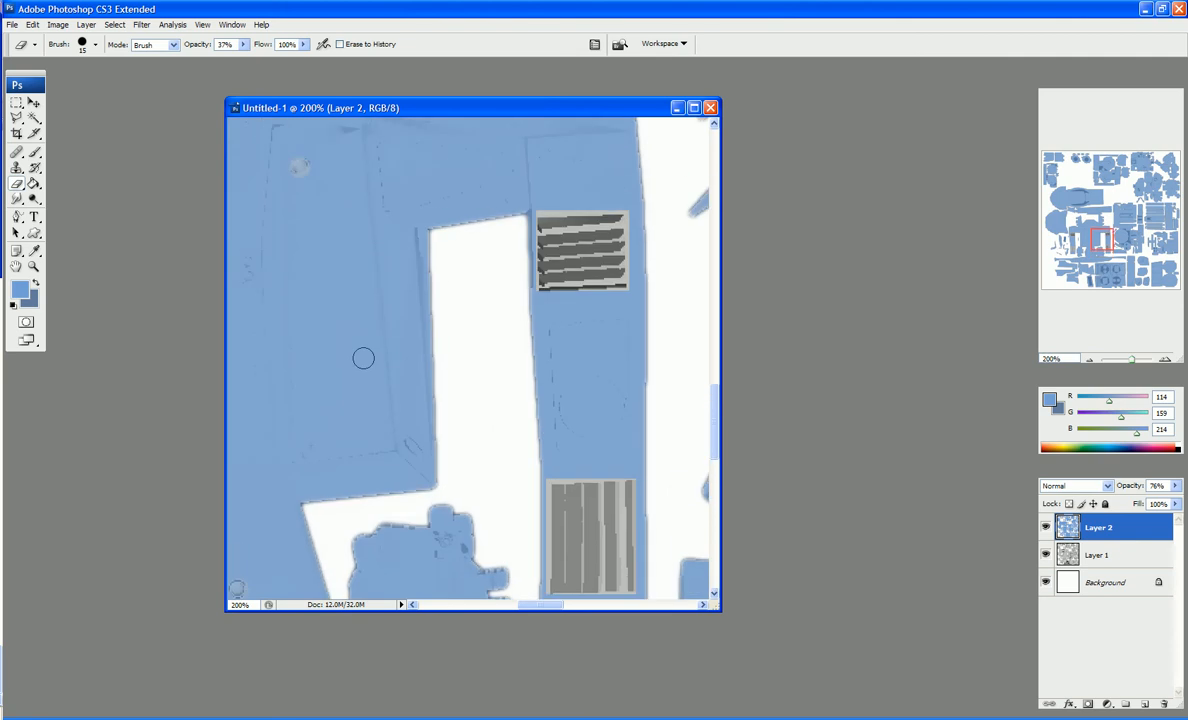
{"action": "key", "text": "bracketleft"}
{"action": "key", "text": "bracketleft"}
Erase the blue over the single bolt on the long tapered strip above the finned panel, using a 15 px brush.
{"action": "scroll", "coordinate": [400, 270], "scroll_direction": "down", "scroll_amount": 10}
{"action": "key", "text": "bracketright"}
{"action": "key", "text": "bracketright"}
{"action": "key", "text": "bracketright"}
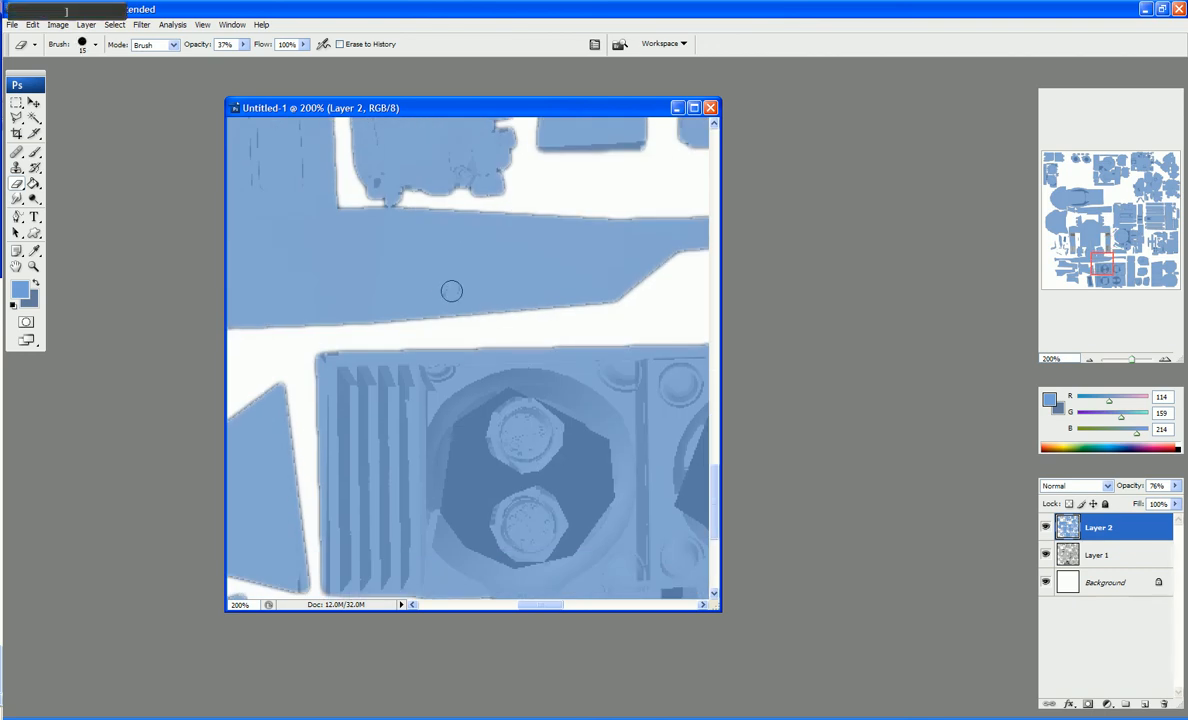
{"action": "key", "text": "bracketleft"}
{"action": "left_click", "coordinate": [452, 291]}
Erase the blue over the two round caps along the upper edge of the finned panel, enlarging the brush to 35 px.
{"action": "scroll", "coordinate": [467, 391], "scroll_direction": "down", "scroll_amount": 3}
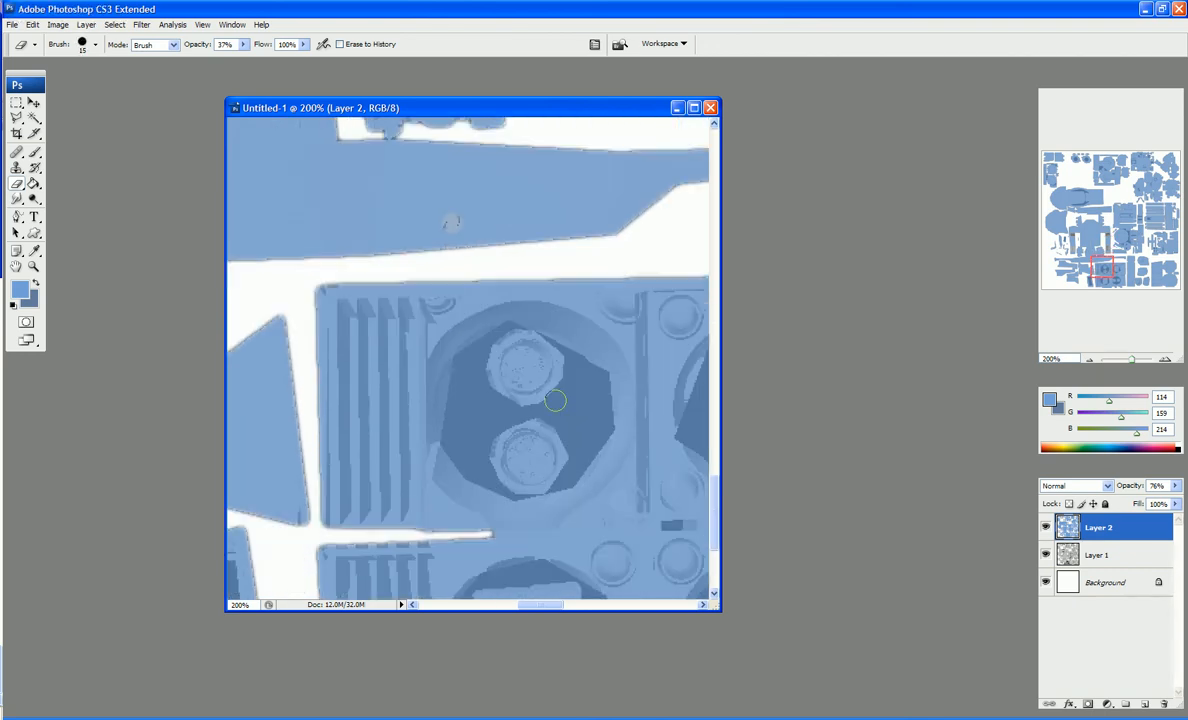
{"action": "key", "text": "bracketright"}
{"action": "key", "text": "bracketright"}
{"action": "key", "text": "bracketright"}
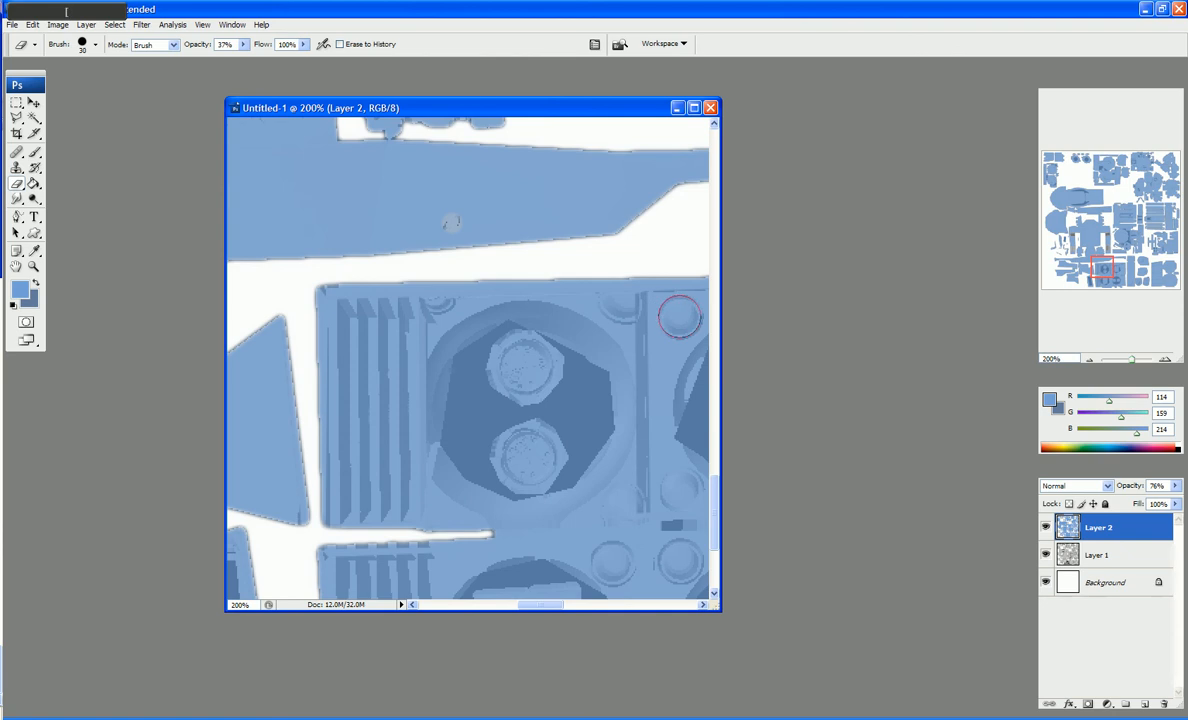
{"action": "key", "text": "bracketright"}
{"action": "left_click", "coordinate": [630, 296]}
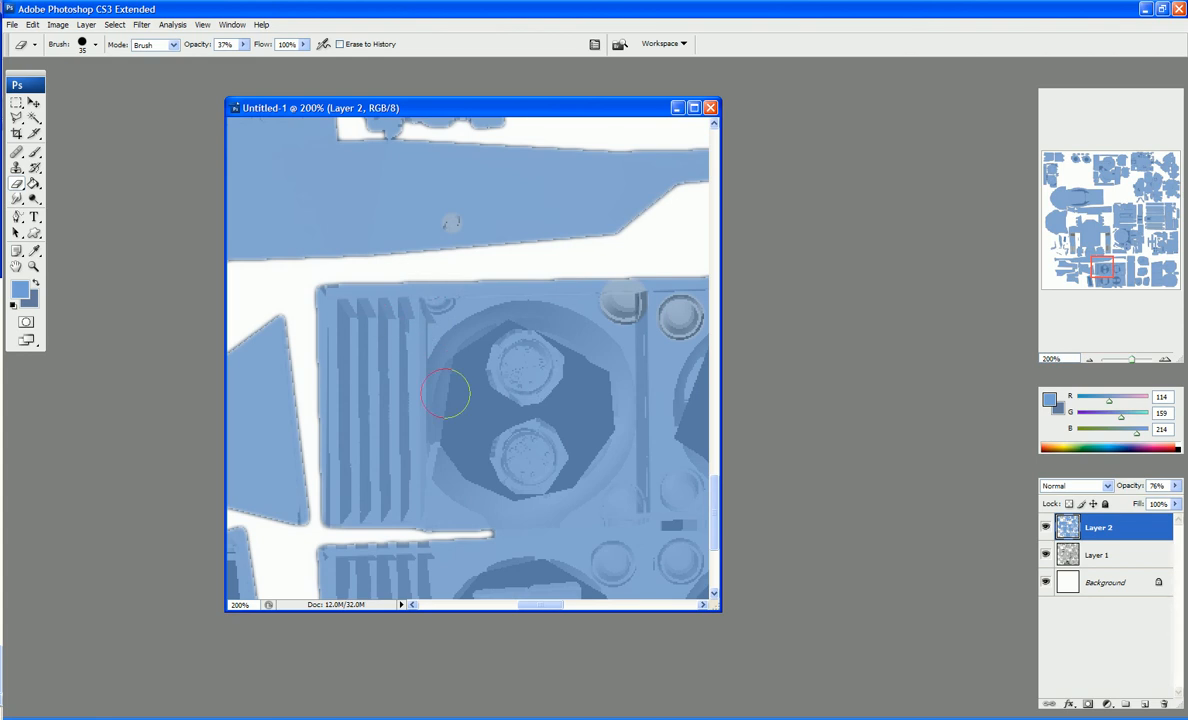
Erase the blue over the centres of the two hexagonal nuts in the recess and the three round caps below with the 35 px brush.
{"action": "left_click", "coordinate": [524, 458]}
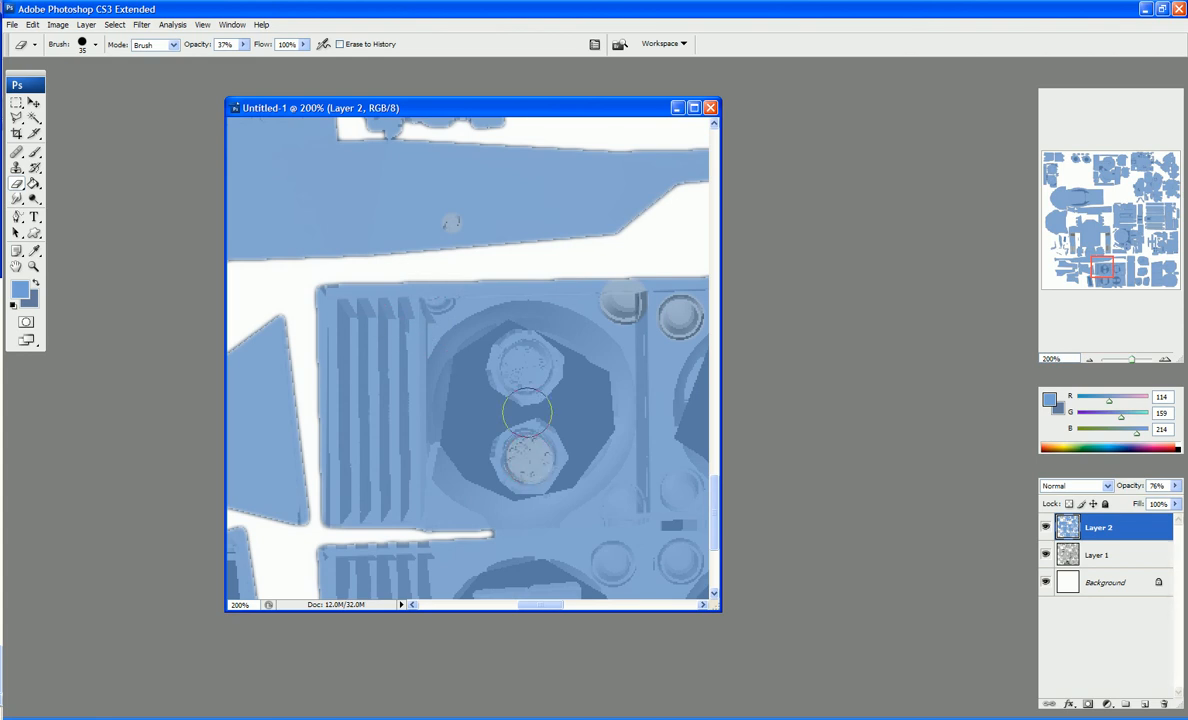
{"action": "left_click", "coordinate": [524, 370]}
{"action": "scroll", "coordinate": [640, 470], "scroll_direction": "down", "scroll_amount": 3}
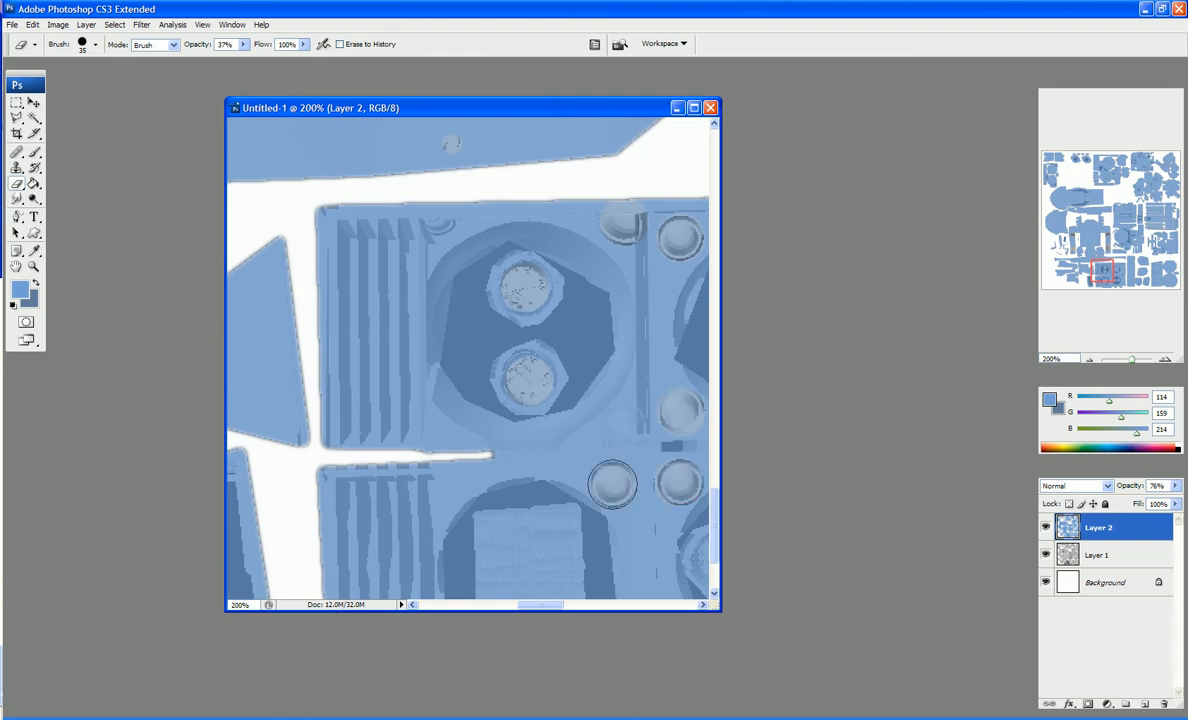
Erase the blue over the small round bolt near the lower fins of the finned panel with a 25 px brush.
{"action": "scroll", "coordinate": [611, 483], "scroll_direction": "down", "scroll_amount": 5}
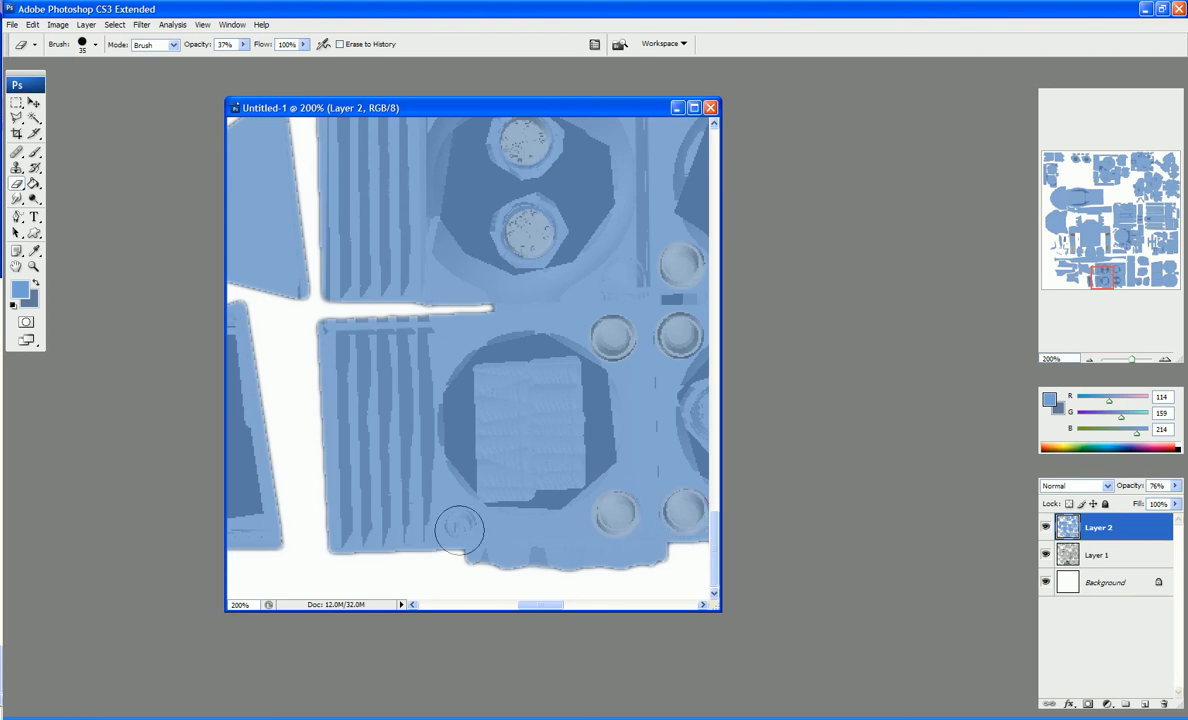
{"action": "key", "text": "bracketleft"}
{"action": "scroll", "coordinate": [398, 507], "scroll_direction": "up", "scroll_amount": 5}
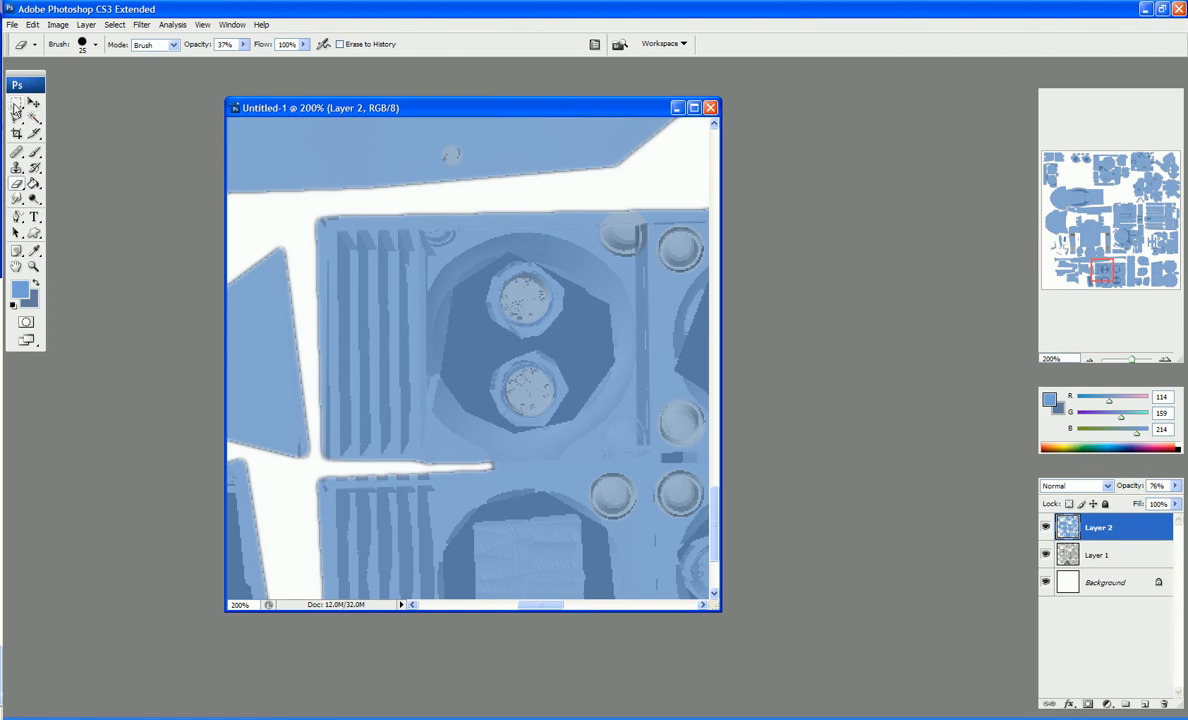
Select the upper block of vertical vent fins with a rectangular marquee and delete its blue overlay.
{"action": "left_click", "coordinate": [16, 105]}
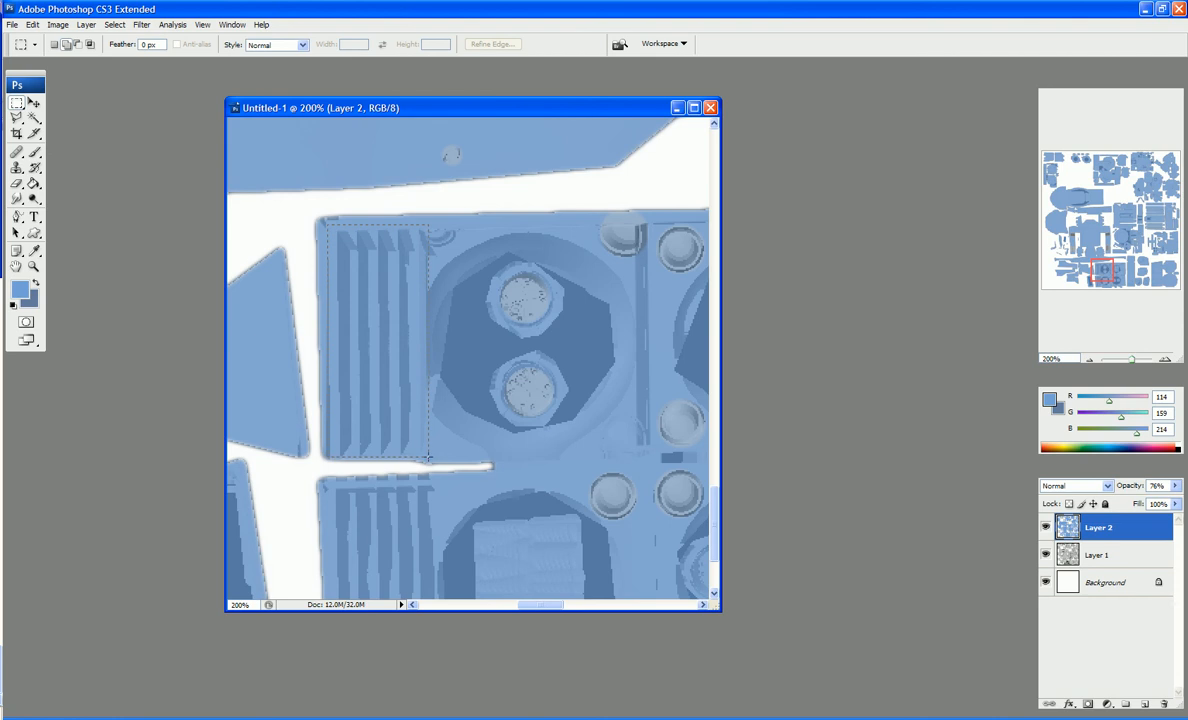
{"action": "left_click_drag", "start_coordinate": [428, 457], "coordinate": [428, 458]}
{"action": "key", "text": "Delete"}
Select the lower block of vertical vent fins with a rectangular marquee, delete its blue overlay, and deselect.
{"action": "scroll", "coordinate": [402, 443], "scroll_direction": "down", "scroll_amount": 4}
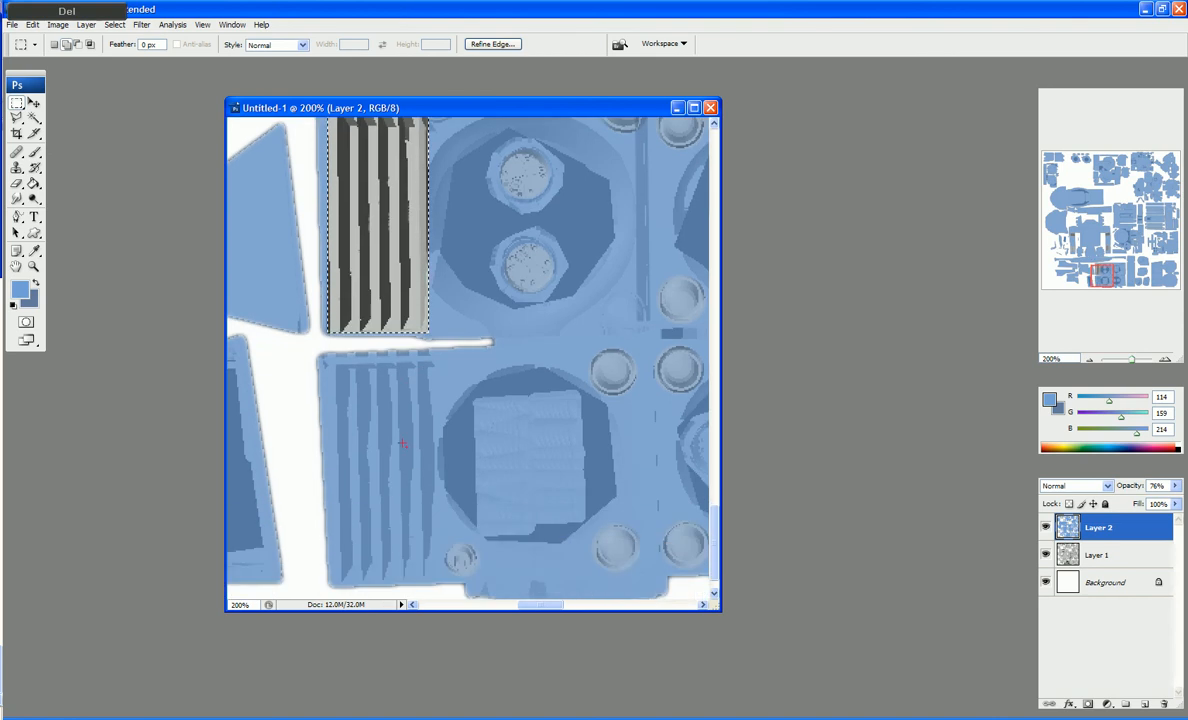
{"action": "scroll", "coordinate": [402, 443], "scroll_direction": "down", "scroll_amount": 1}
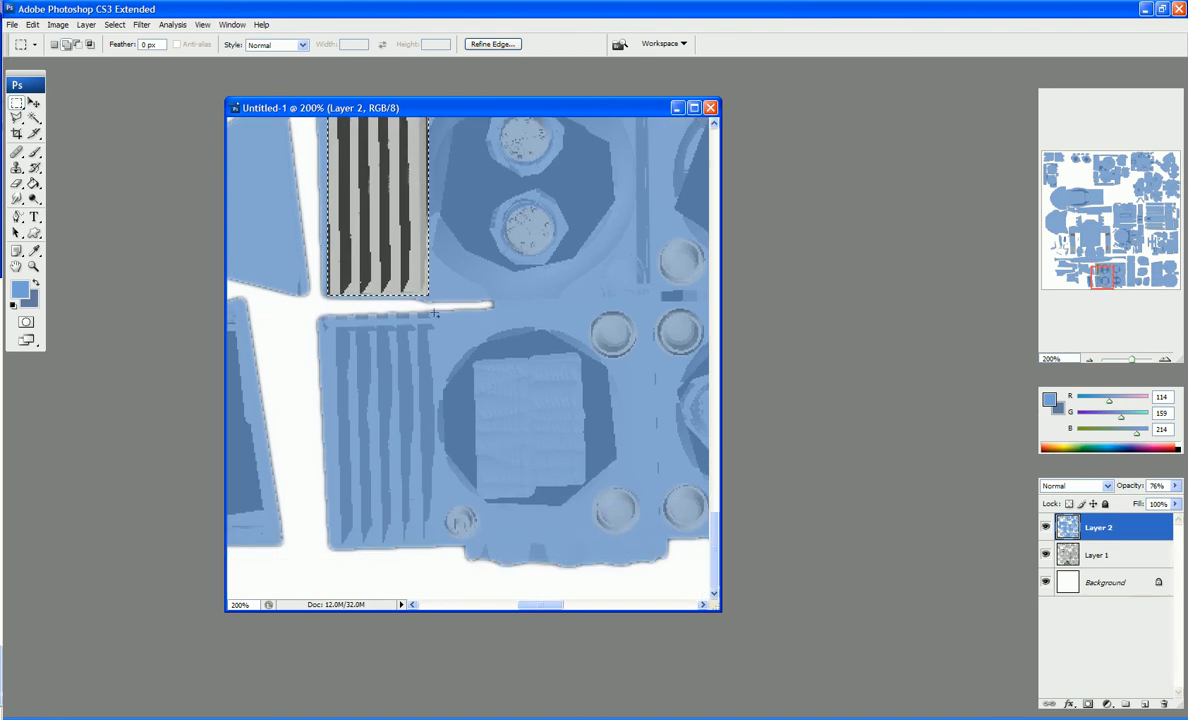
{"action": "left_click_drag", "start_coordinate": [343, 537], "coordinate": [333, 548]}
{"action": "key", "text": "Delete"}
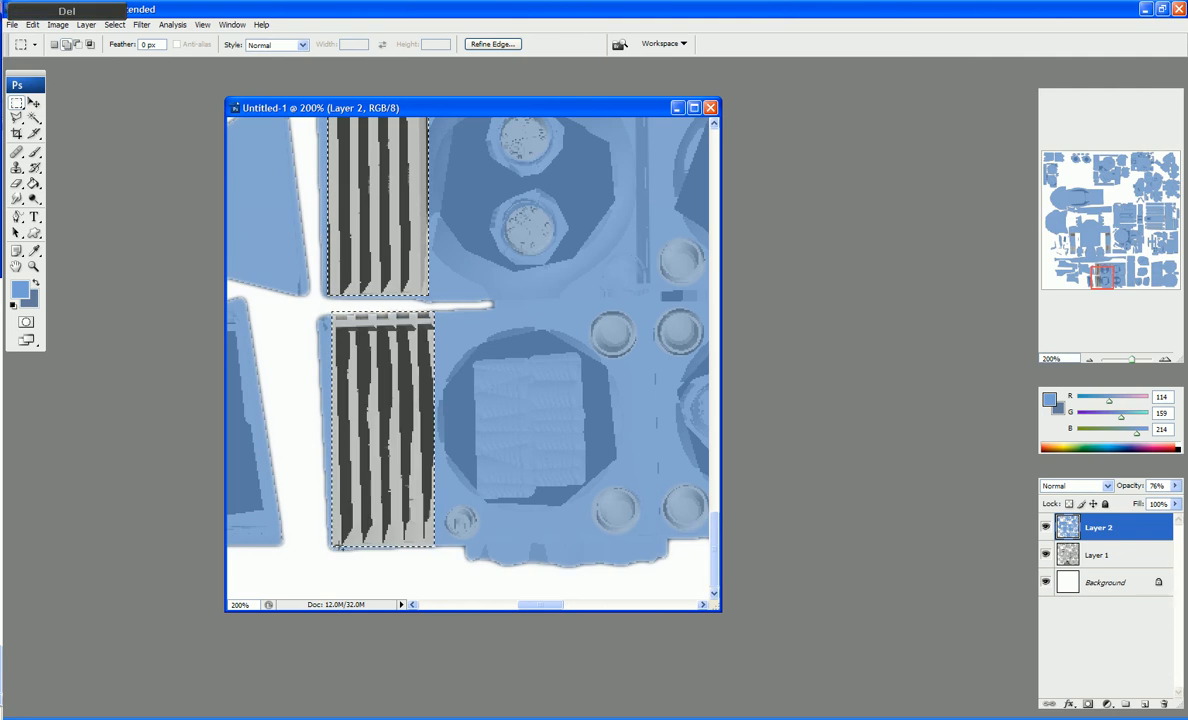
{"action": "key", "text": "ctrl+d"}
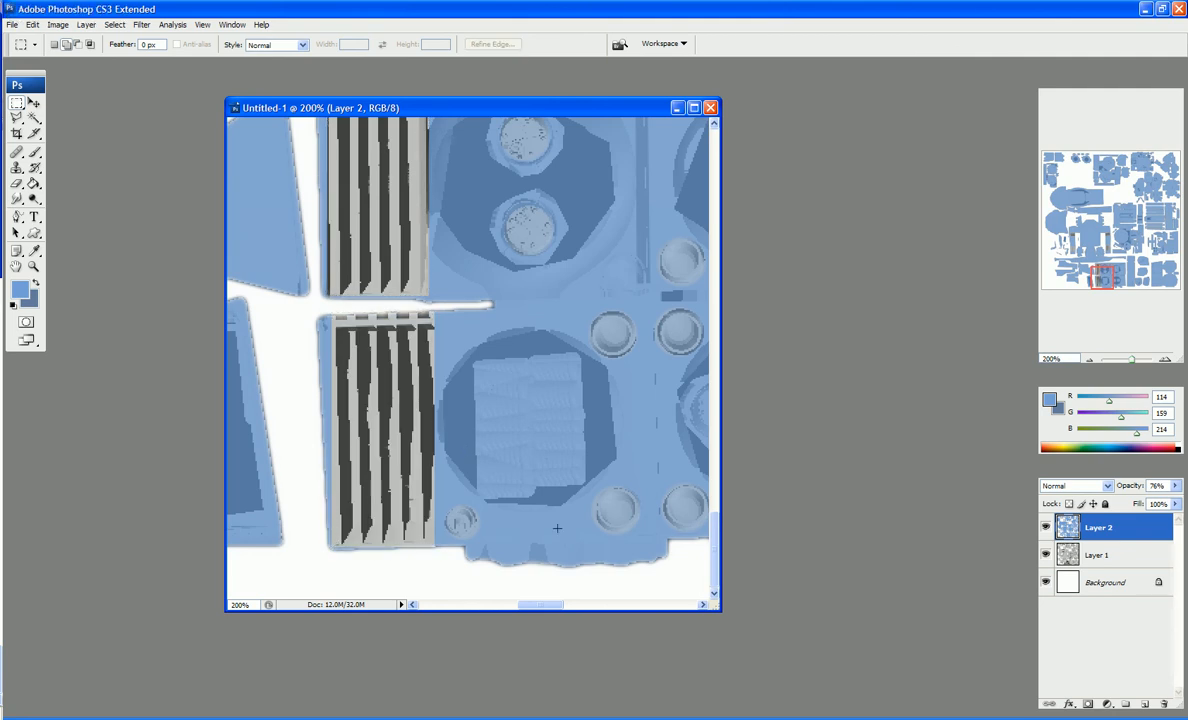
Erase the blue over the centres of the two side-by-side hexagonal nuts in the lower recess with a 35 px brush.
{"action": "left_click_drag", "start_coordinate": [1100, 280], "coordinate": [1121, 287]}
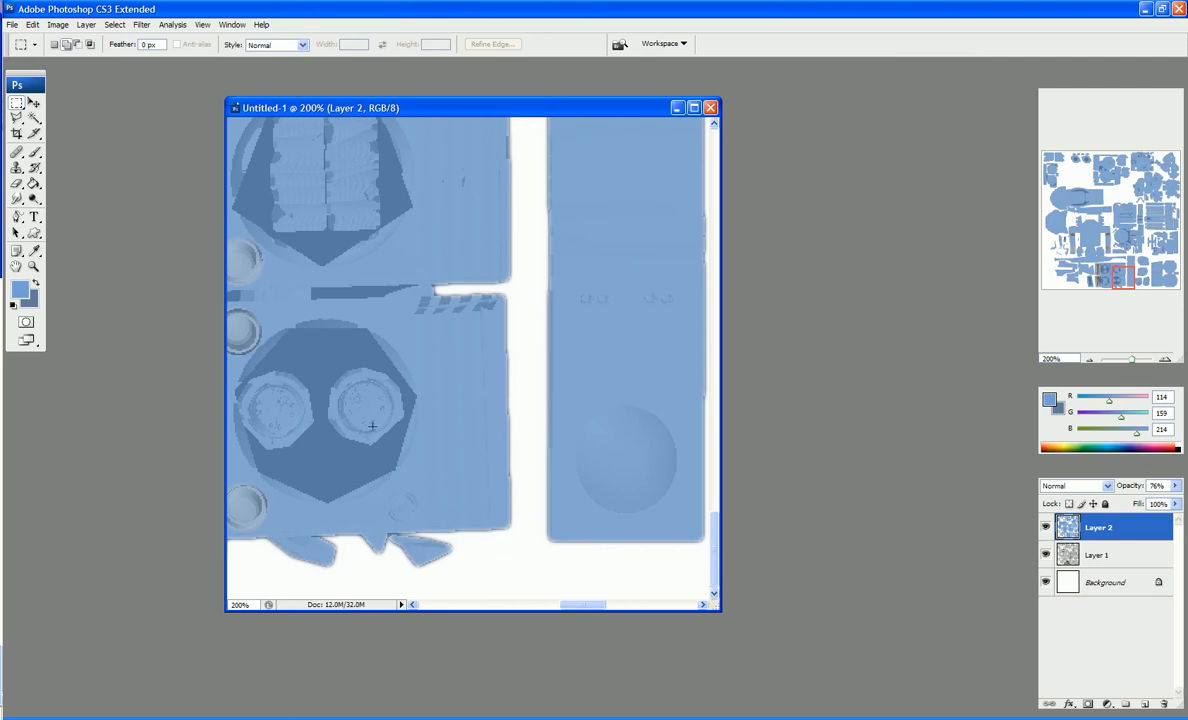
{"action": "key", "text": "e"}
{"action": "key", "text": "ctrl+d"}
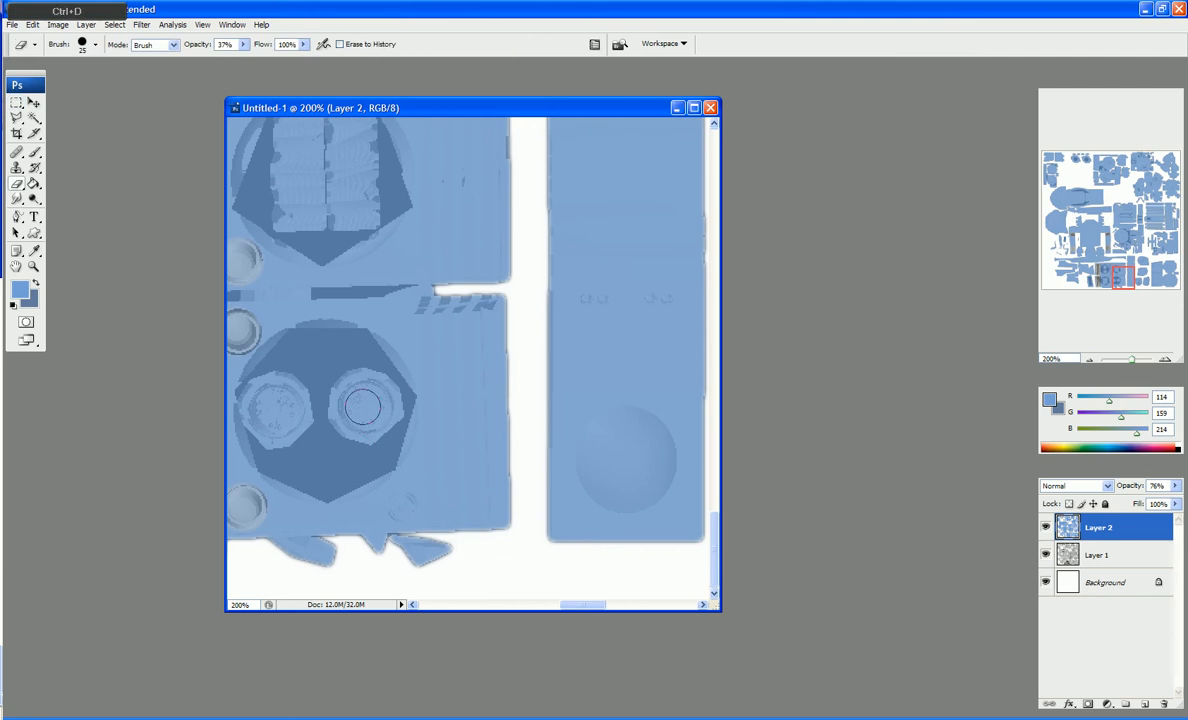
{"action": "key", "text": "bracketright"}
{"action": "key", "text": "bracketright"}
{"action": "key", "text": "bracketleft"}
{"action": "left_click", "coordinate": [366, 405]}
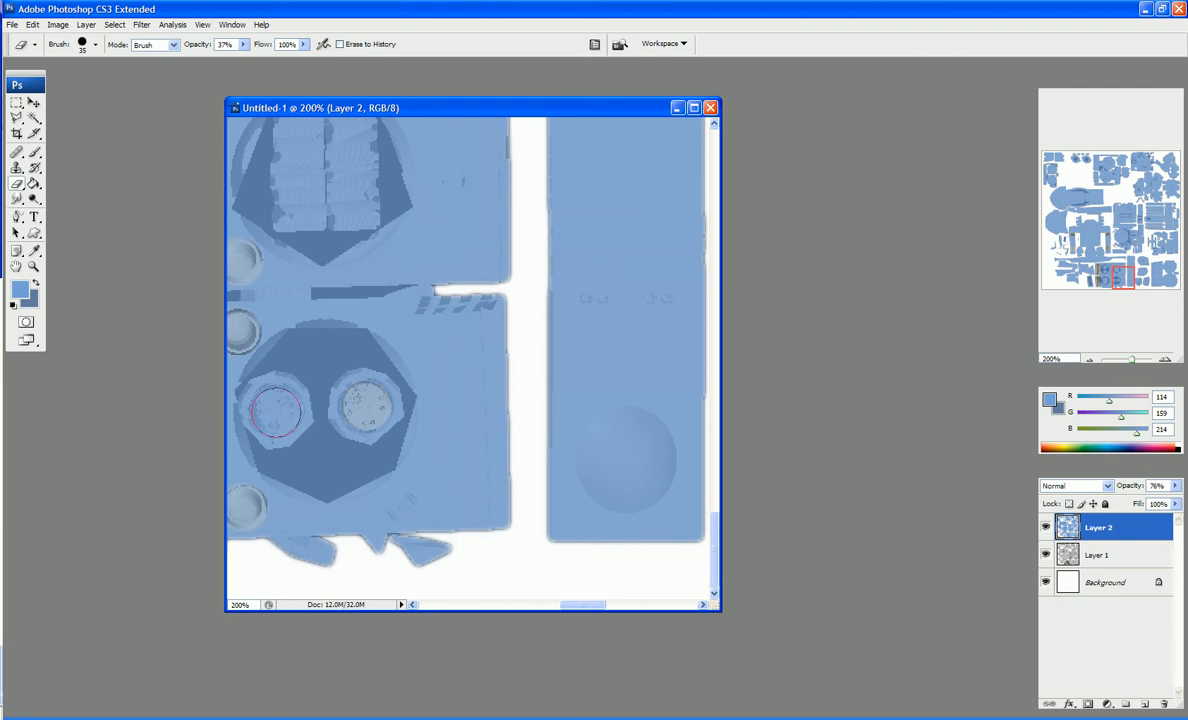
{"action": "left_click", "coordinate": [276, 408]}
Erase the blue over the round bolt beside the slanted slots with a 25 px brush, and undo the extra stroke across the slots.
{"action": "scroll", "coordinate": [349, 390], "scroll_direction": "up", "scroll_amount": 3}
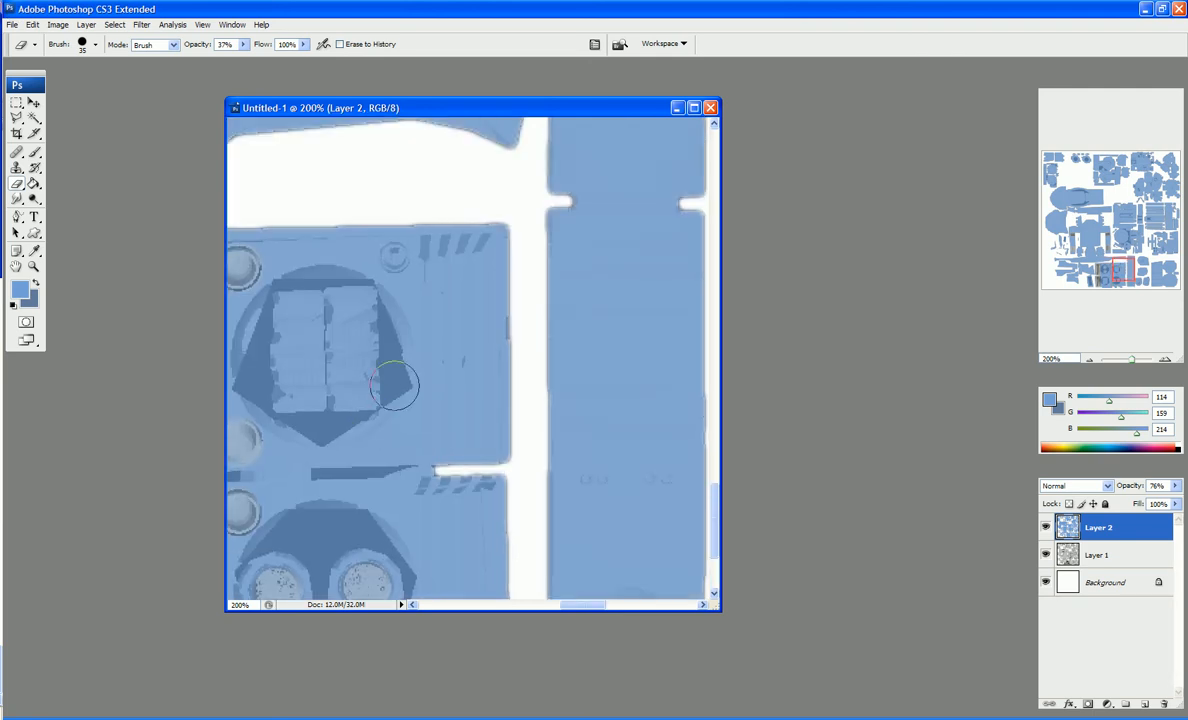
{"action": "key", "text": "bracketleft"}
{"action": "left_click", "coordinate": [394, 259]}
{"action": "left_click_drag", "start_coordinate": [394, 259], "coordinate": [453, 240]}
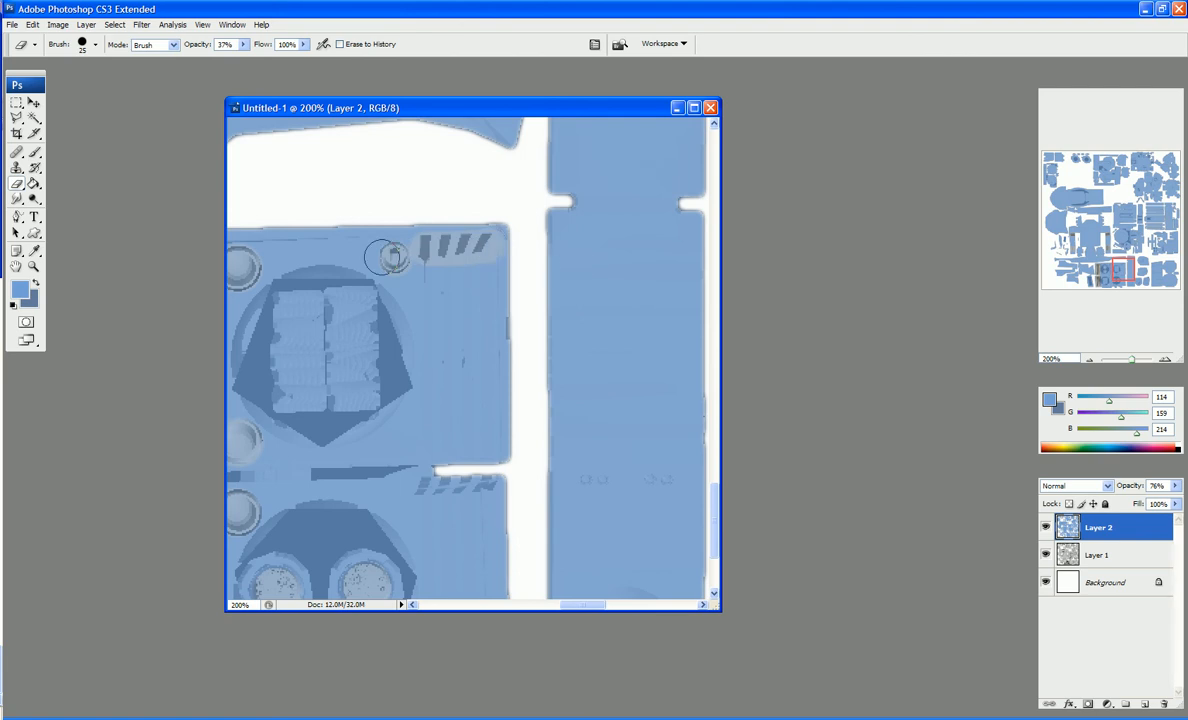
{"action": "key", "text": "ctrl+z"}
Erase the blue over the two bolts on the rounded plate and the three bolts on the neighbouring strip with the 25 px brush.
{"action": "scroll", "coordinate": [339, 251], "scroll_direction": "up", "scroll_amount": 5}
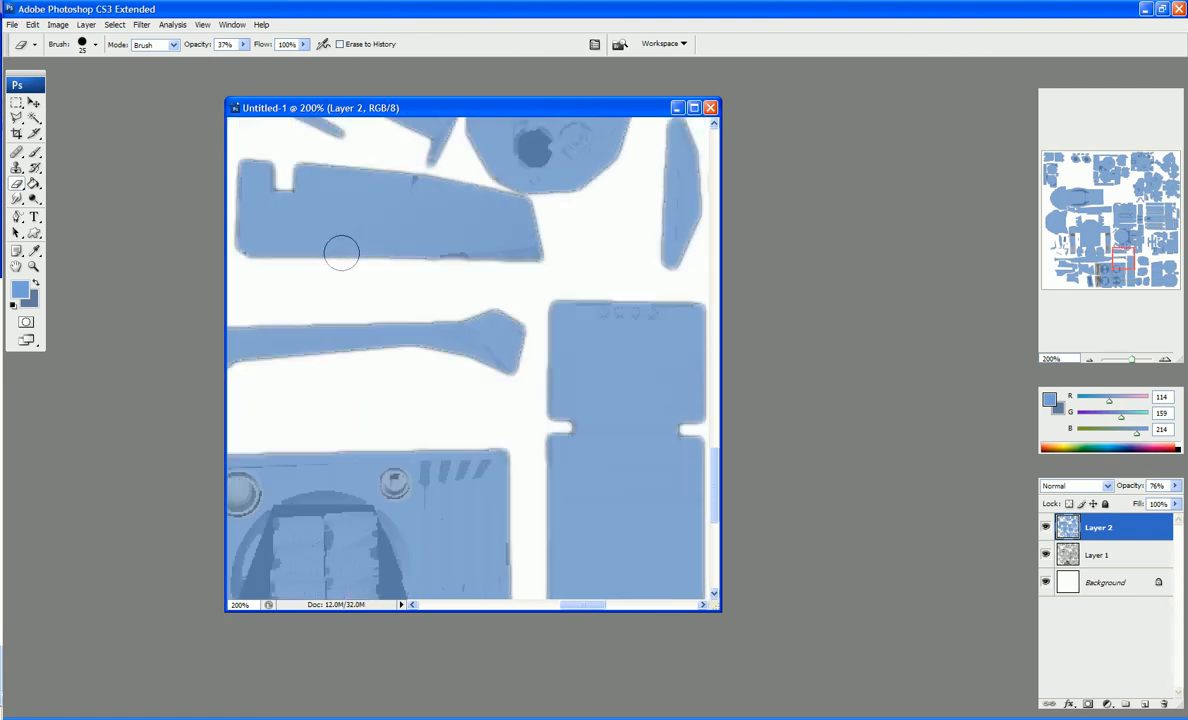
{"action": "scroll", "coordinate": [400, 290], "scroll_direction": "up", "scroll_amount": 3}
{"action": "scroll", "coordinate": [530, 345], "scroll_direction": "up", "scroll_amount": 3}
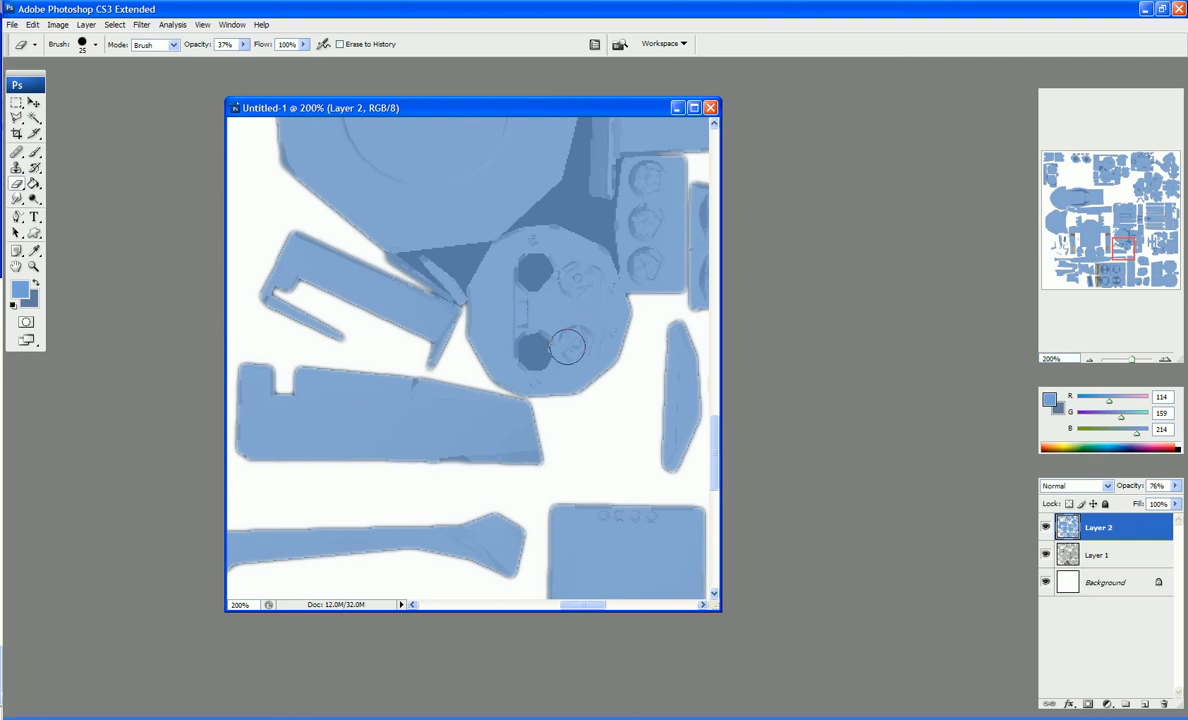
{"action": "left_click", "coordinate": [575, 344]}
{"action": "left_click", "coordinate": [575, 279]}
{"action": "left_click", "coordinate": [645, 178]}
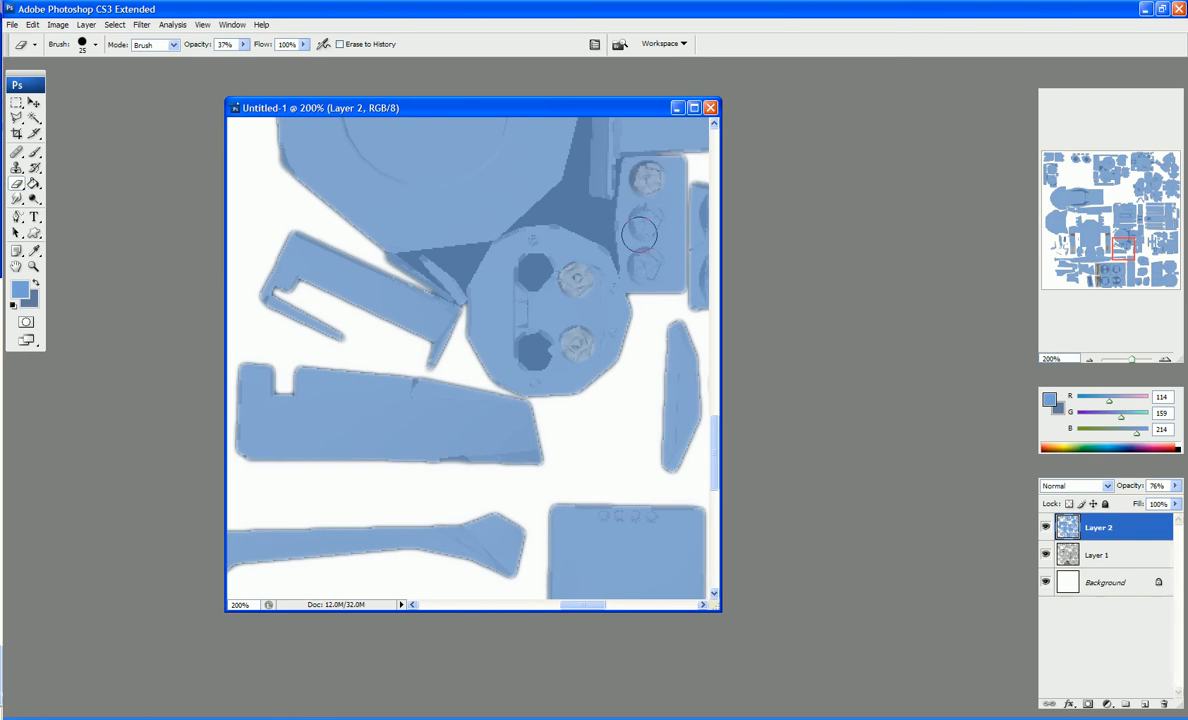
{"action": "left_click", "coordinate": [643, 223]}
{"action": "left_click", "coordinate": [645, 263]}
Erase the blue over the inner circle of the large round disc with the brush enlarged to 125 px.
{"action": "scroll", "coordinate": [456, 318], "scroll_direction": "up", "scroll_amount": 4}
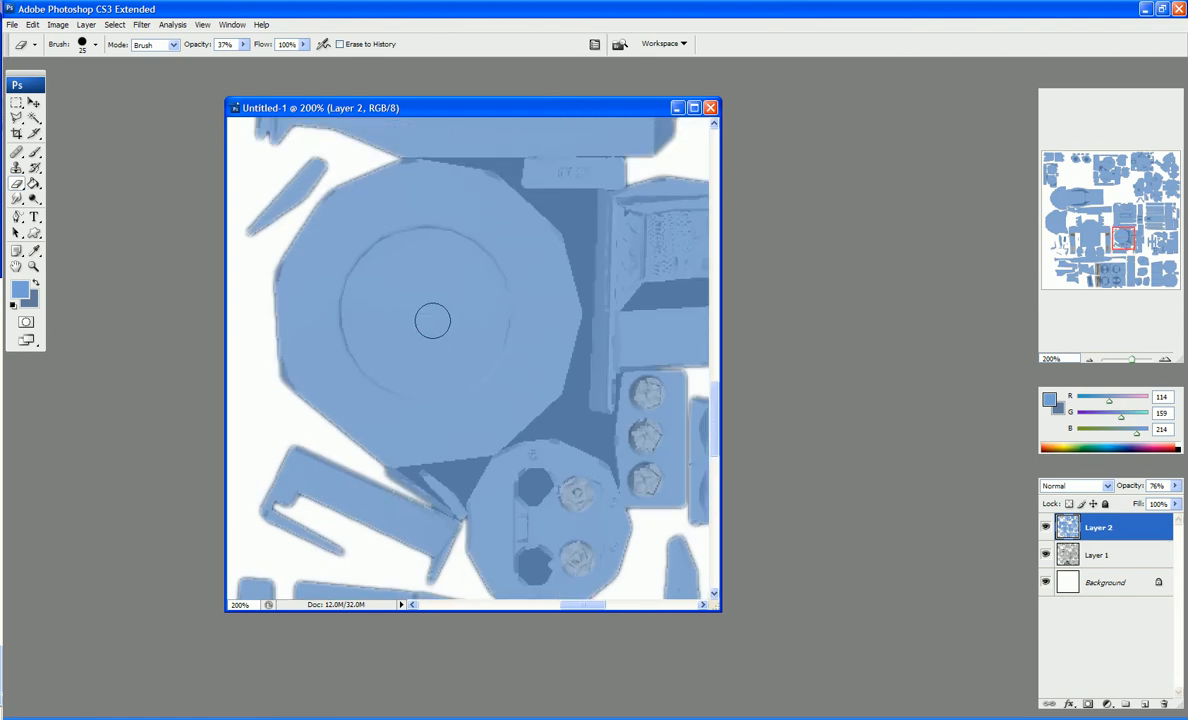
{"action": "key", "text": "bracketright"}
{"action": "key", "text": "bracketright"}
{"action": "key", "text": "bracketright"}
{"action": "key", "text": "bracketright"}
{"action": "key", "text": "bracketright"}
{"action": "key", "text": "bracketright"}
{"action": "key", "text": "bracketright"}
{"action": "key", "text": "bracketright"}
{"action": "key", "text": "bracketright"}
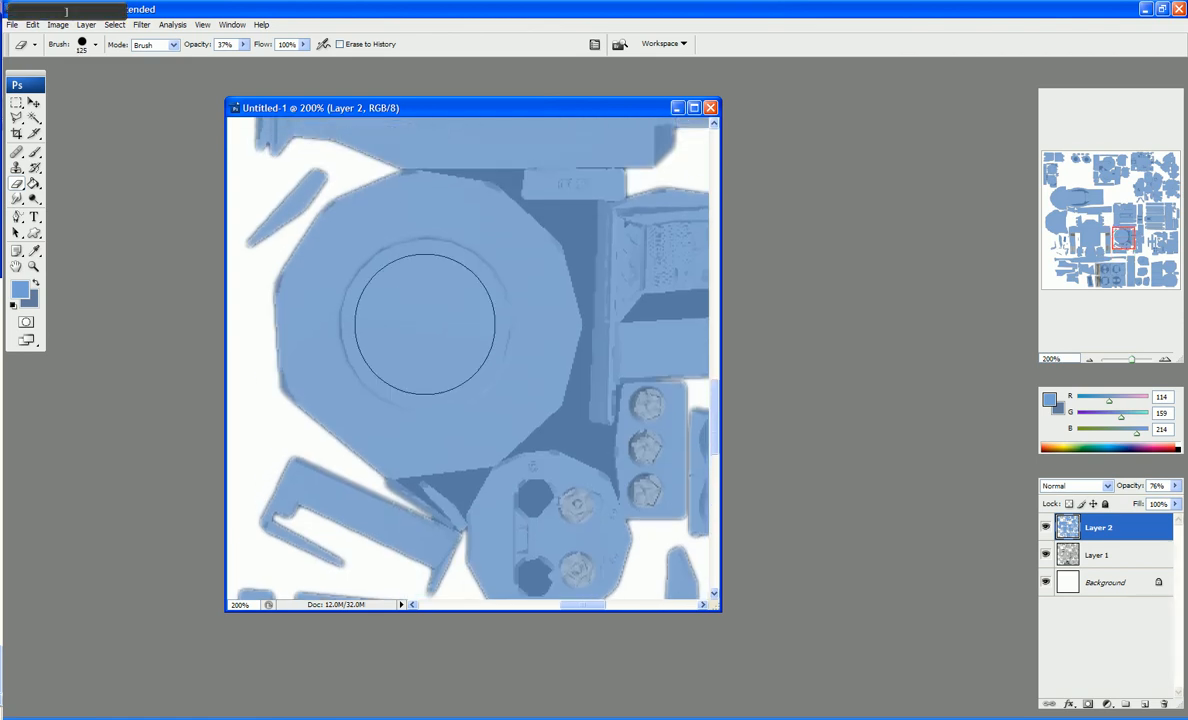
{"action": "left_click", "coordinate": [425, 323]}
Reduce the eraser brush to 25 px to fit the round bolt on the cross-shaped piece.
{"action": "scroll", "coordinate": [540, 420], "scroll_direction": "down", "scroll_amount": 3}
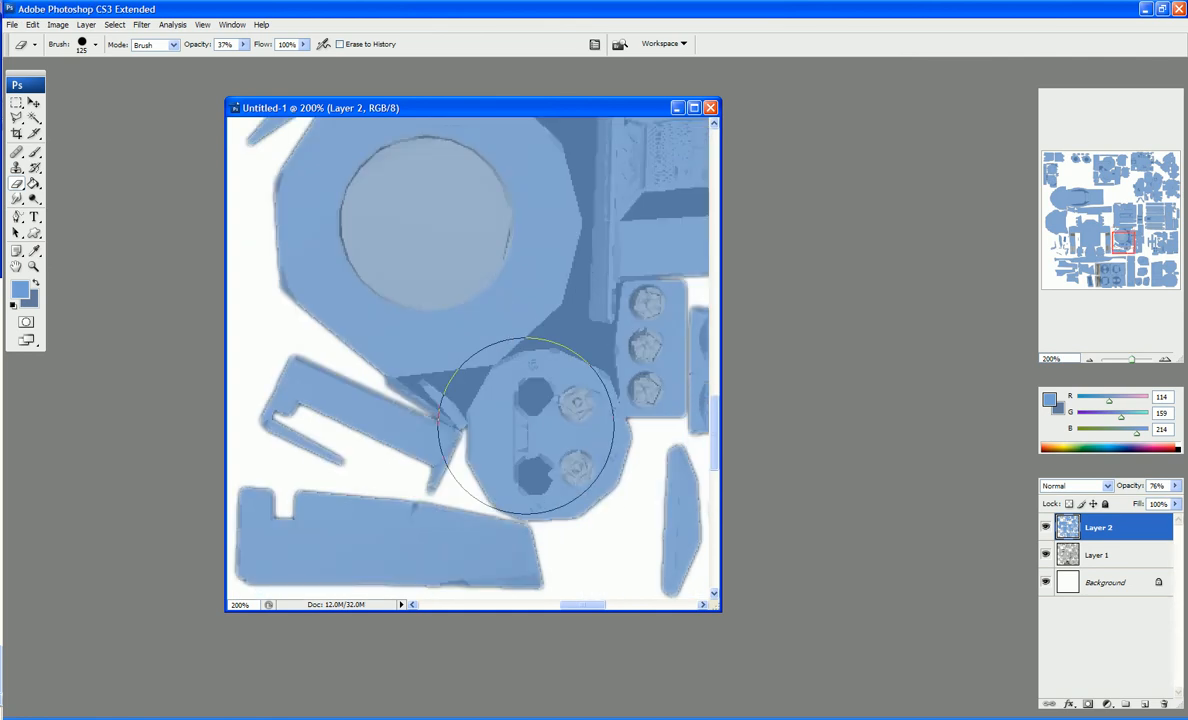
{"action": "scroll", "coordinate": [525, 425], "scroll_direction": "up", "scroll_amount": 5}
{"action": "scroll", "coordinate": [525, 425], "scroll_direction": "up", "scroll_amount": 8}
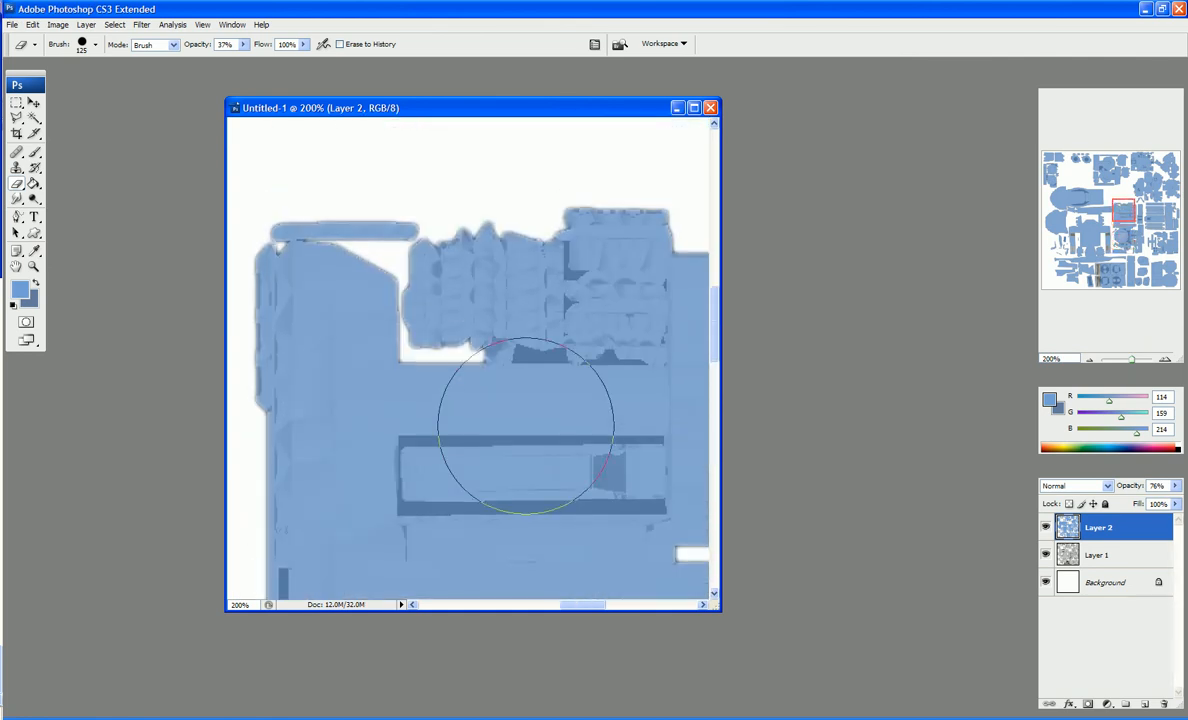
{"action": "scroll", "coordinate": [522, 424], "scroll_direction": "down", "scroll_amount": 2}
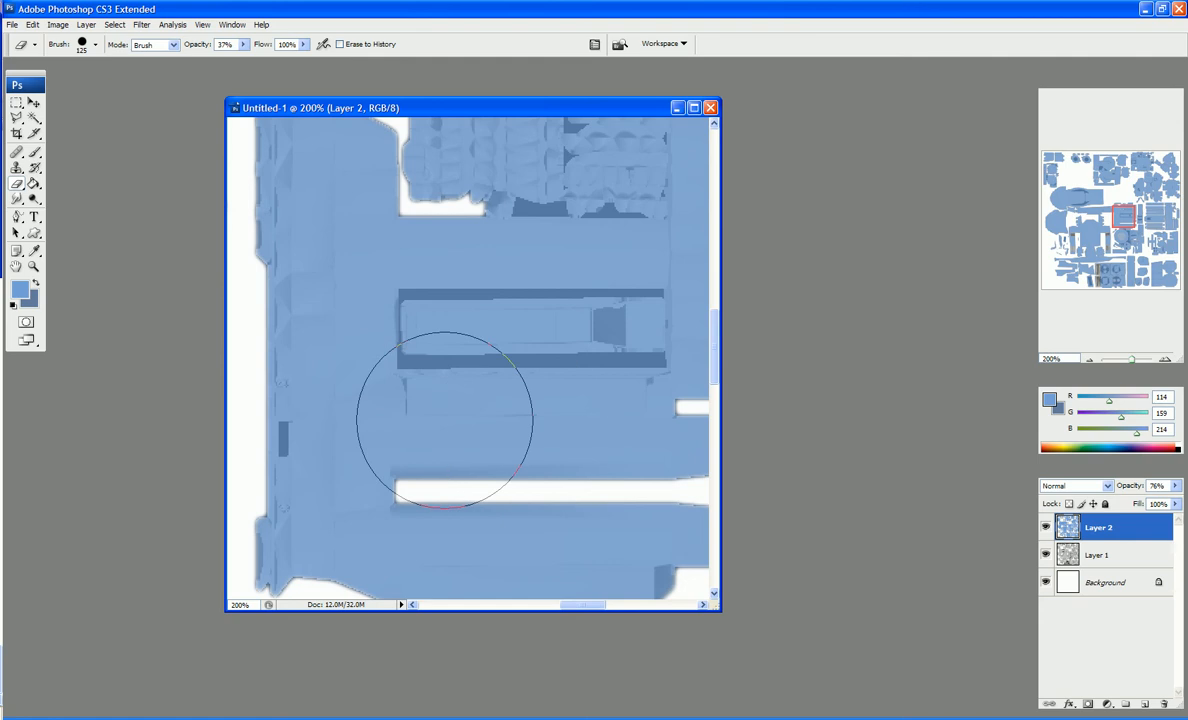
{"action": "scroll", "coordinate": [446, 420], "scroll_direction": "up", "scroll_amount": 15}
{"action": "scroll", "coordinate": [330, 445], "scroll_direction": "up", "scroll_amount": 4}
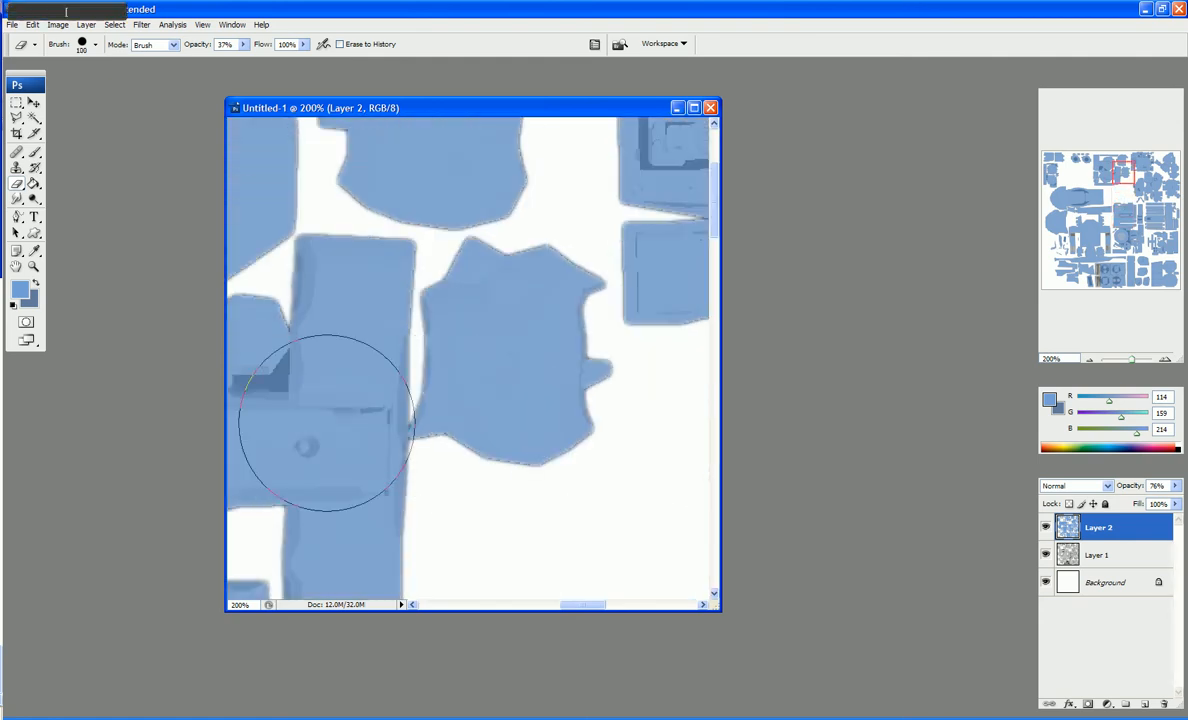
{"action": "key", "text": "bracketleft"}
{"action": "key", "text": "bracketleft"}
{"action": "key", "text": "bracketleft"}
{"action": "key", "text": "bracketleft"}
{"action": "key", "text": "bracketleft"}
{"action": "key", "text": "bracketleft"}
{"action": "key", "text": "bracketleft"}
{"action": "key", "text": "bracketleft"}
{"action": "key", "text": "bracketleft"}
{"action": "key", "text": "bracketleft"}
{"action": "key", "text": "bracketleft"}
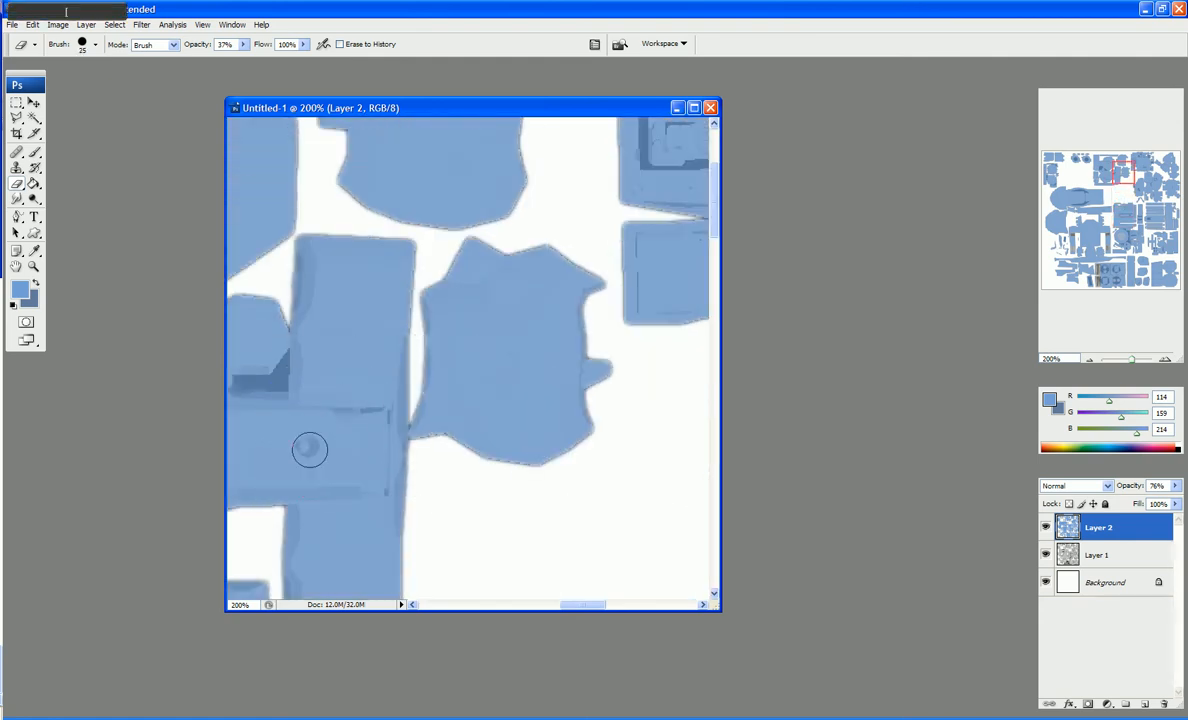
{"action": "key", "text": "bracketleft"}
{"action": "key", "text": "bracketright"}
Erase the blue over the outer bolts and two small inner bolts of the panel with the framed recess, using a brush of about 10 px.
{"action": "scroll", "coordinate": [413, 444], "scroll_direction": "up", "scroll_amount": 4}
{"action": "key", "text": "bracketleft"}
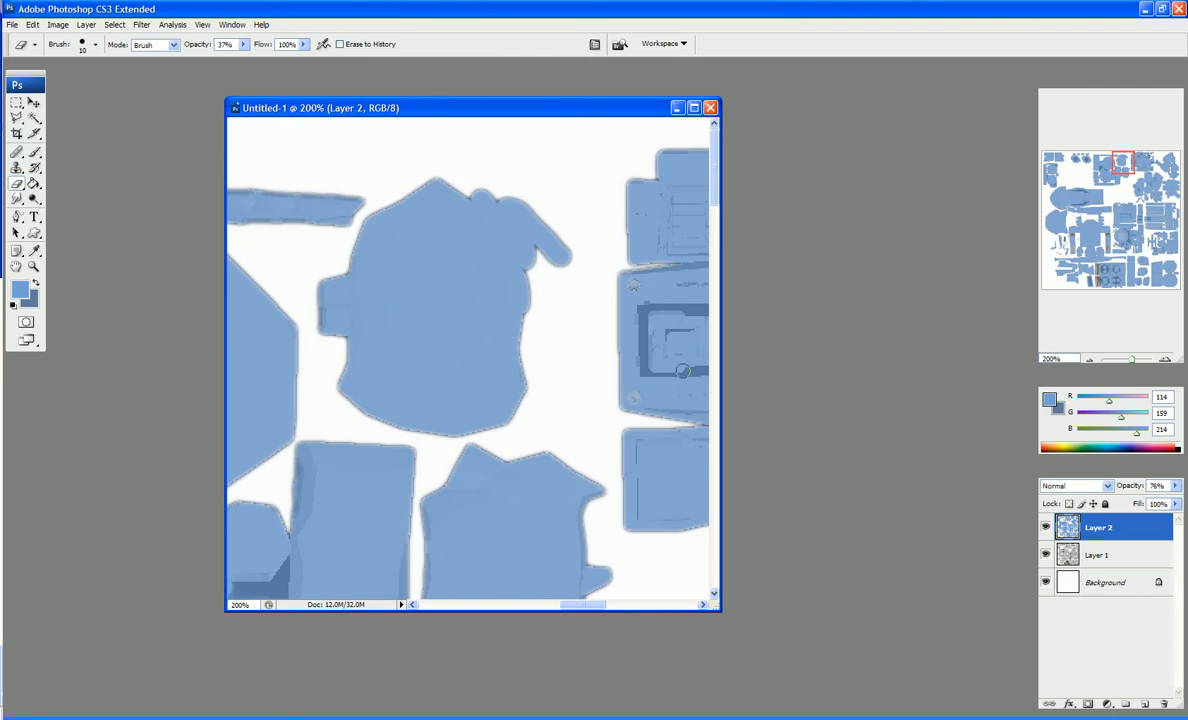
{"action": "key", "text": "bracketright"}
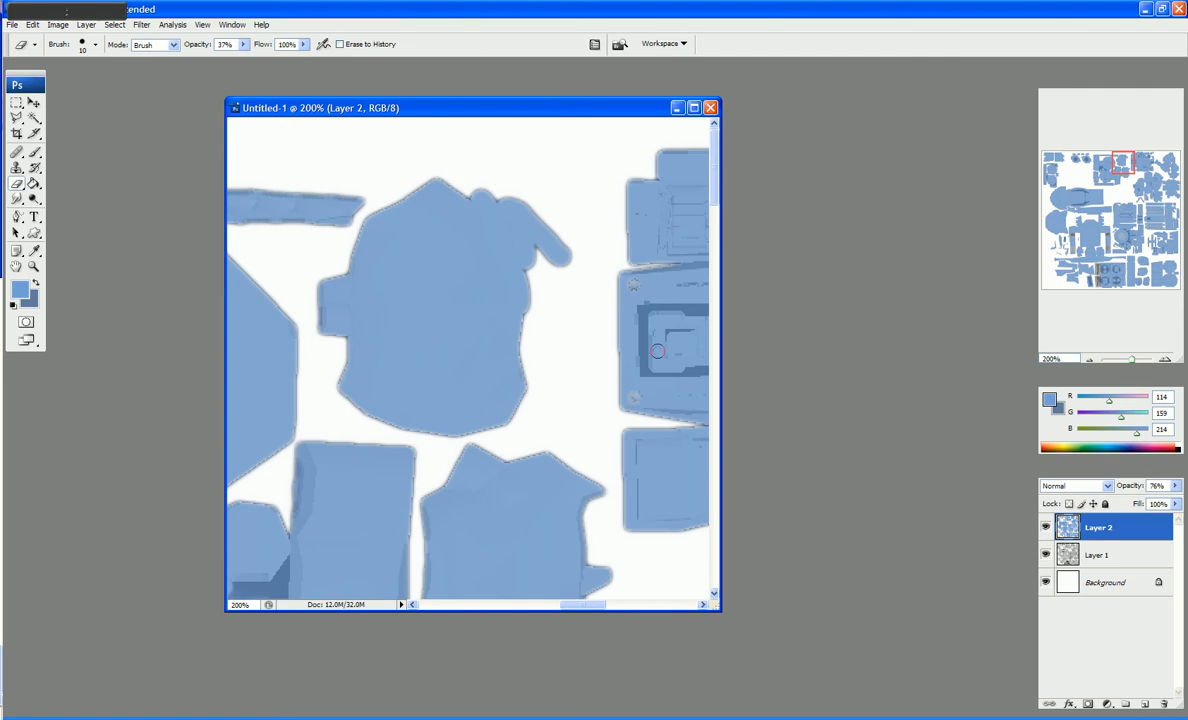
{"action": "key", "text": "bracketleft"}
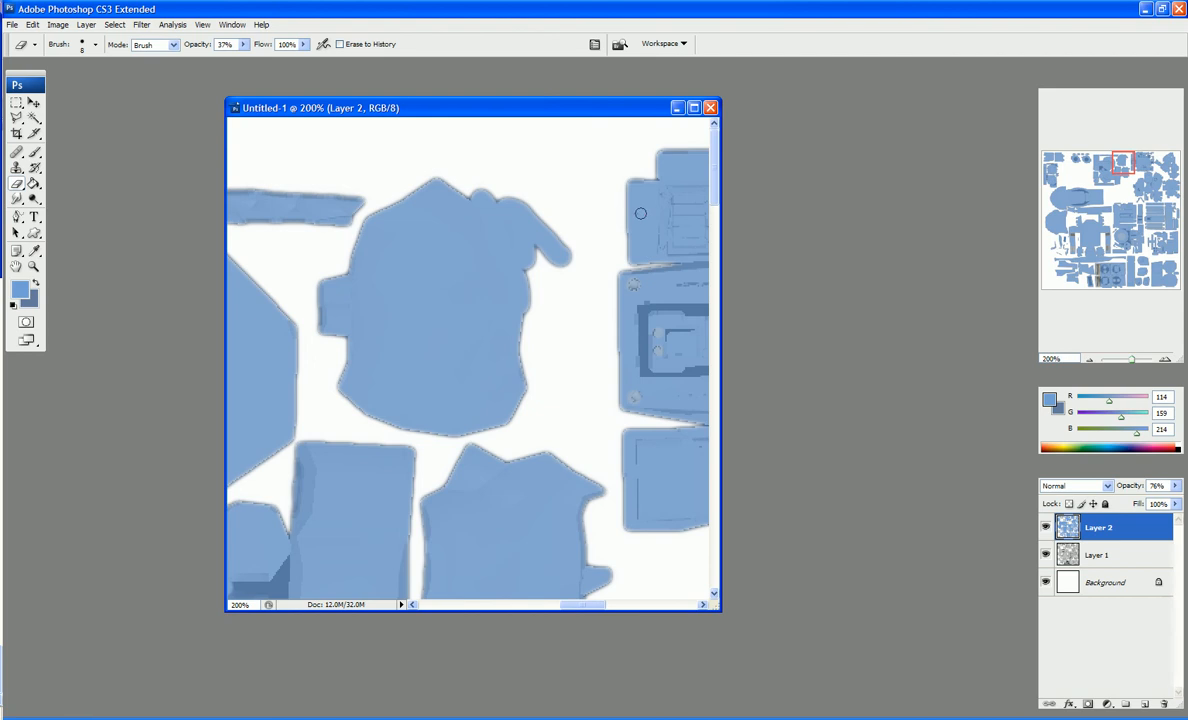
{"action": "key", "text": "bracketleft"}
Erase the blue over the two bolts at the framed panel's other end and the small bolt pairs on nearby pieces with a 10 px brush.
{"action": "left_click_drag", "start_coordinate": [1122, 161], "coordinate": [1144, 161]}
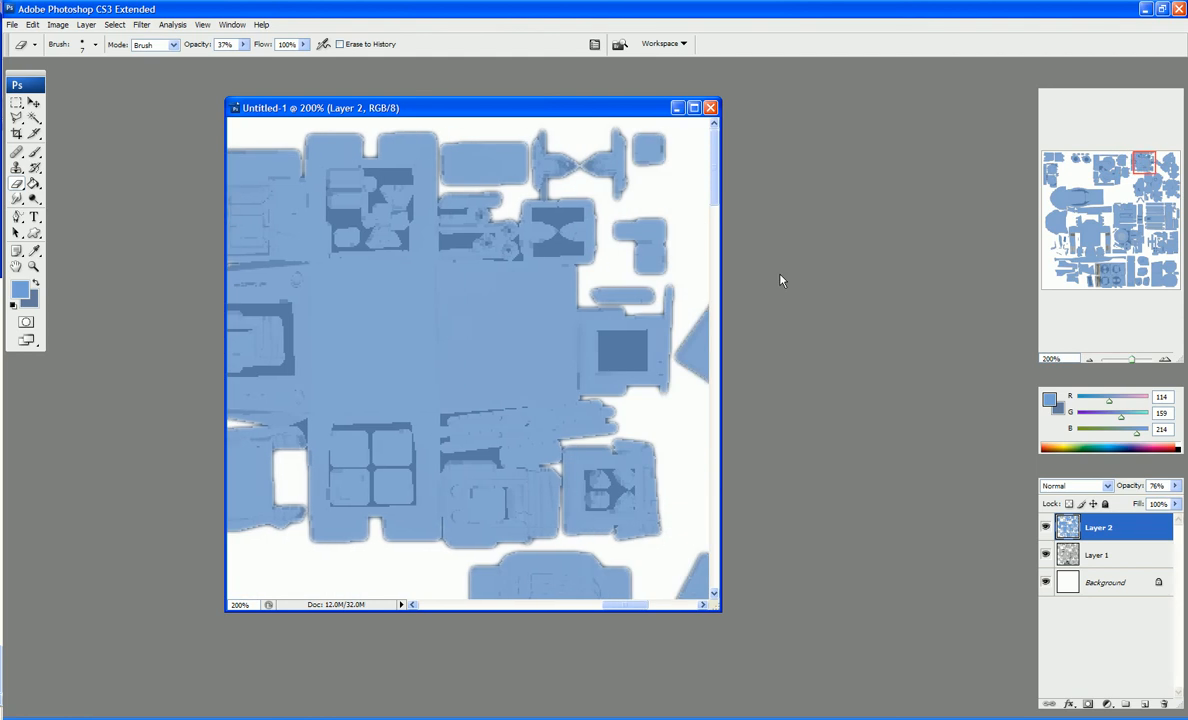
{"action": "key", "text": "bracketright"}
{"action": "key", "text": "bracketright"}
{"action": "left_click", "coordinate": [296, 278]}
{"action": "left_click", "coordinate": [297, 394]}
{"action": "scroll", "coordinate": [503, 242], "scroll_direction": "down", "scroll_amount": 2}
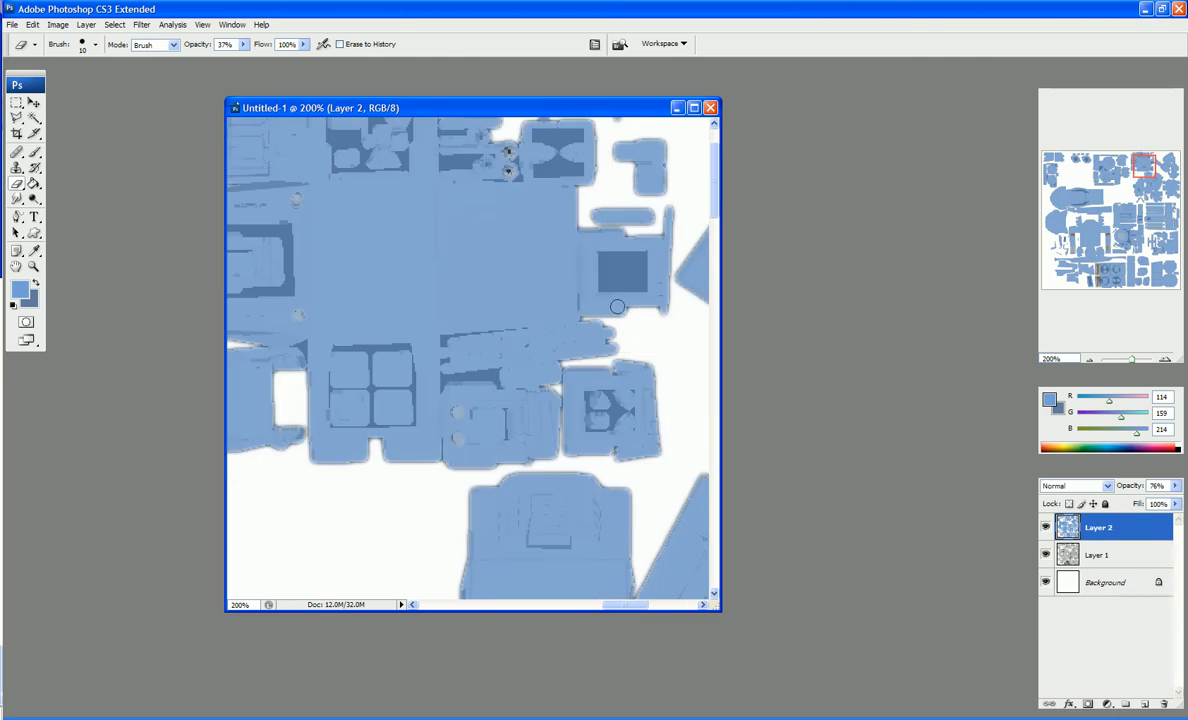
Erase the blue over the round hub with the dark centre beside the angular plate, enlarging the brush to 50 px.
{"action": "scroll", "coordinate": [603, 401], "scroll_direction": "down", "scroll_amount": 8}
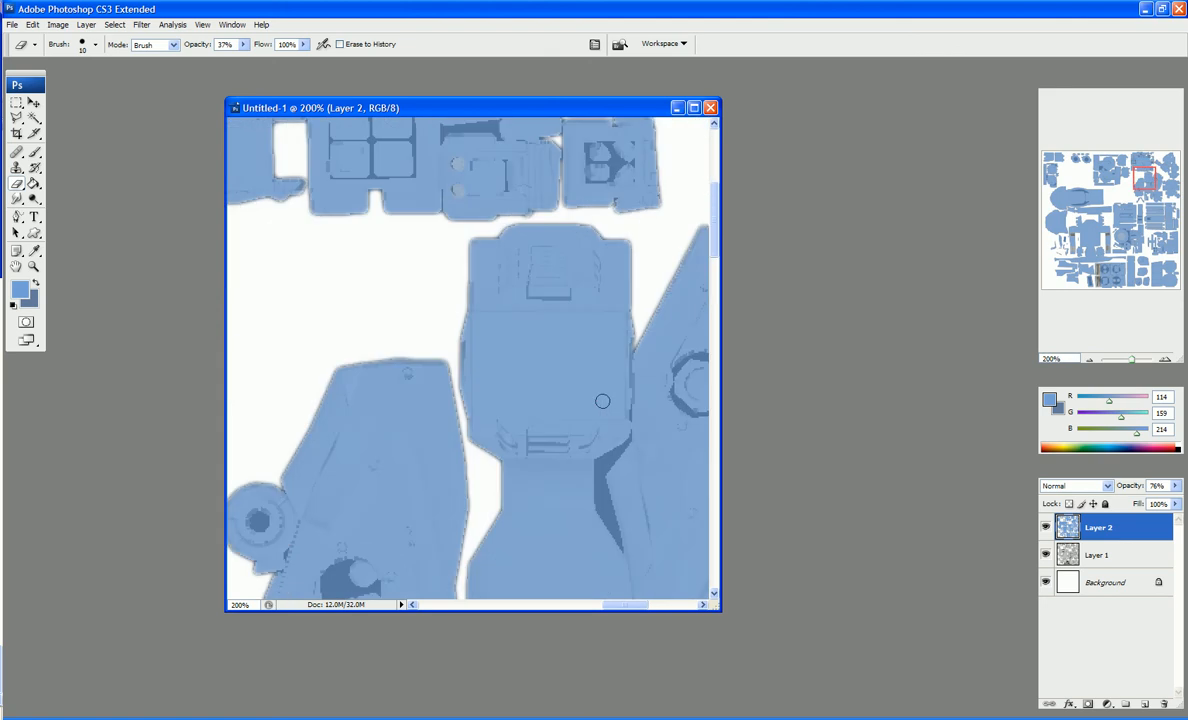
{"action": "key", "text": "bracketright"}
{"action": "key", "text": "bracketright"}
{"action": "key", "text": "bracketright"}
{"action": "key", "text": "bracketright"}
{"action": "key", "text": "bracketright"}
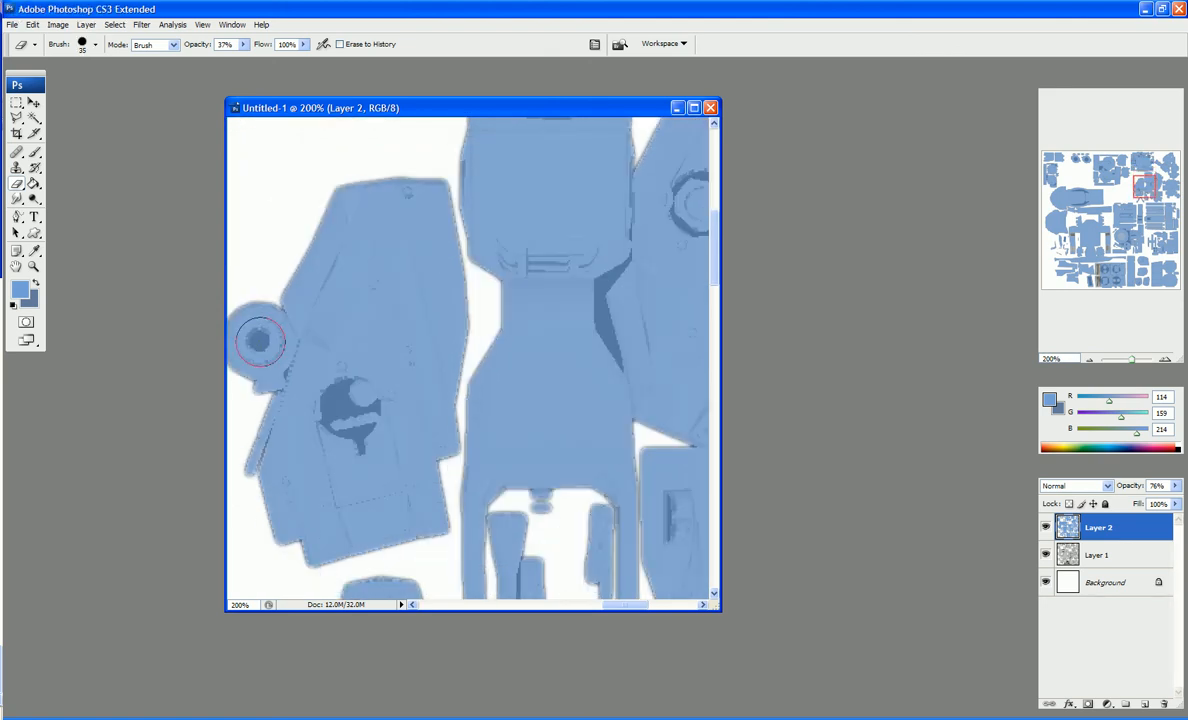
{"action": "key", "text": "bracketright"}
{"action": "key", "text": "bracketright"}
{"action": "key", "text": "bracketright"}
{"action": "key", "text": "bracketright"}
{"action": "key", "text": "bracketright"}
{"action": "key", "text": "bracketleft"}
{"action": "left_click_drag", "start_coordinate": [259, 340], "coordinate": [257, 339]}
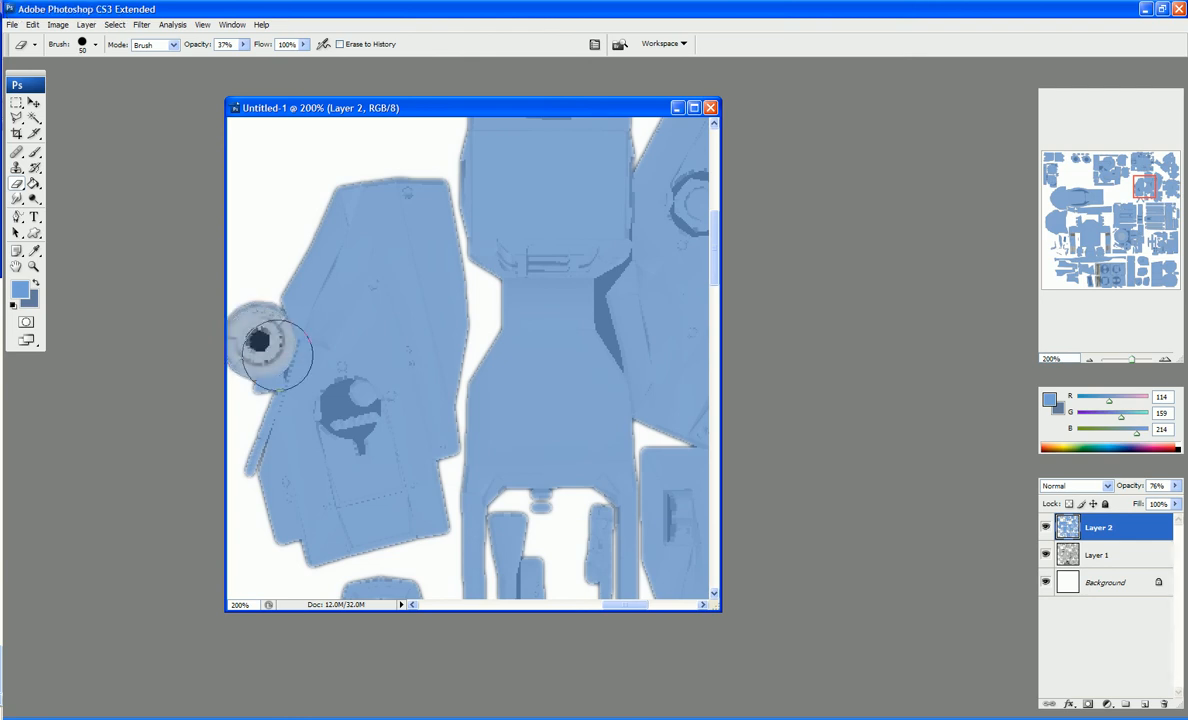
Erase the blue over the bolts on the angular plate, reducing the brush to 15 px, 10 px and 9 px.
{"action": "scroll", "coordinate": [597, 199], "scroll_direction": "up", "scroll_amount": 3}
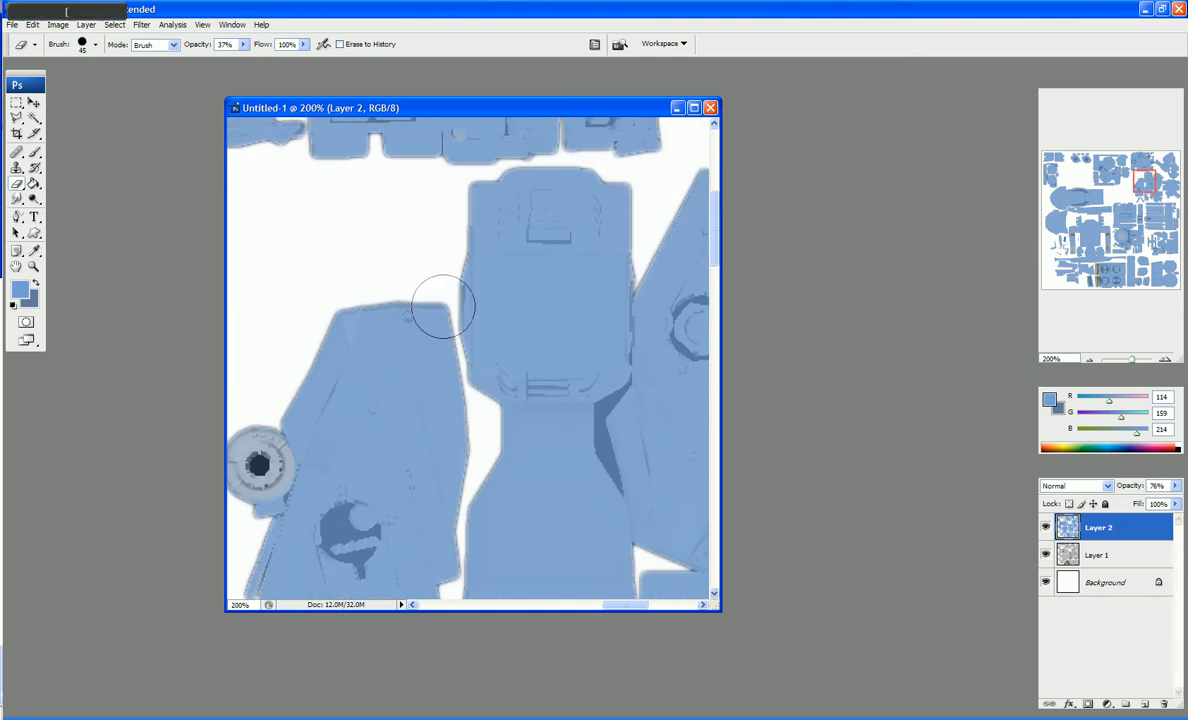
{"action": "key", "text": "bracketleft"}
{"action": "key", "text": "bracketleft"}
{"action": "key", "text": "bracketleft"}
{"action": "key", "text": "bracketleft"}
{"action": "key", "text": "bracketleft"}
{"action": "key", "text": "bracketleft"}
{"action": "key", "text": "bracketleft"}
{"action": "key", "text": "bracketleft"}
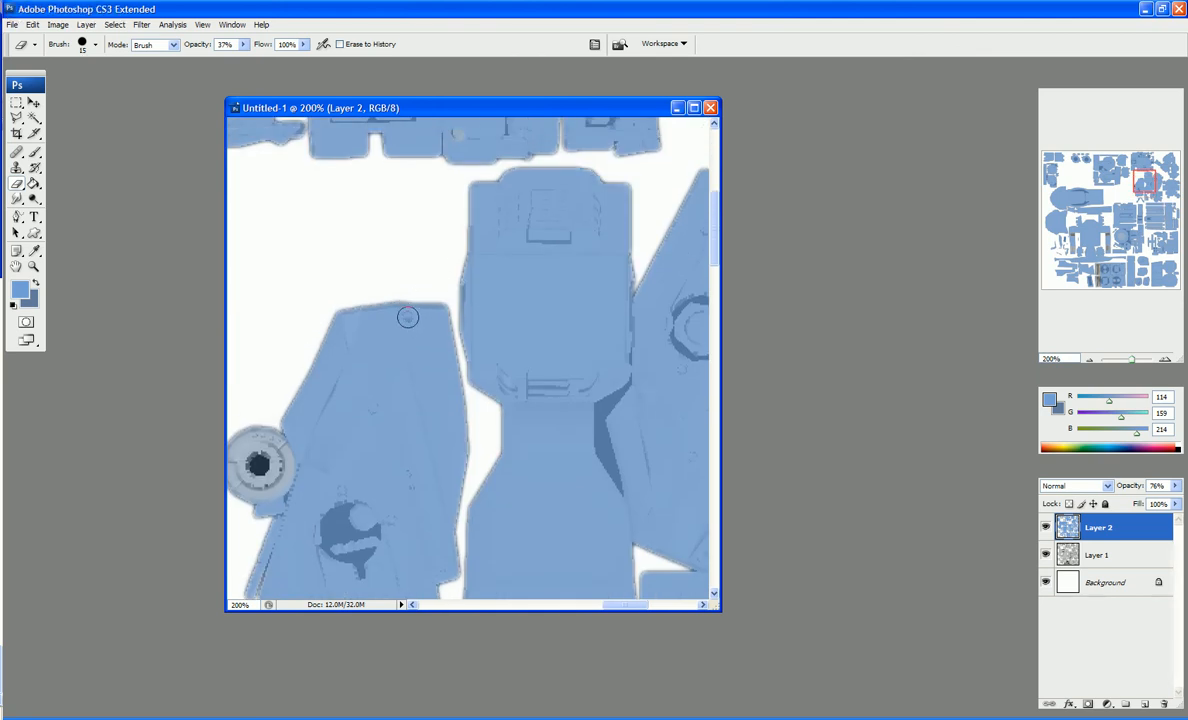
{"action": "scroll", "coordinate": [530, 330], "scroll_direction": "down", "scroll_amount": 5}
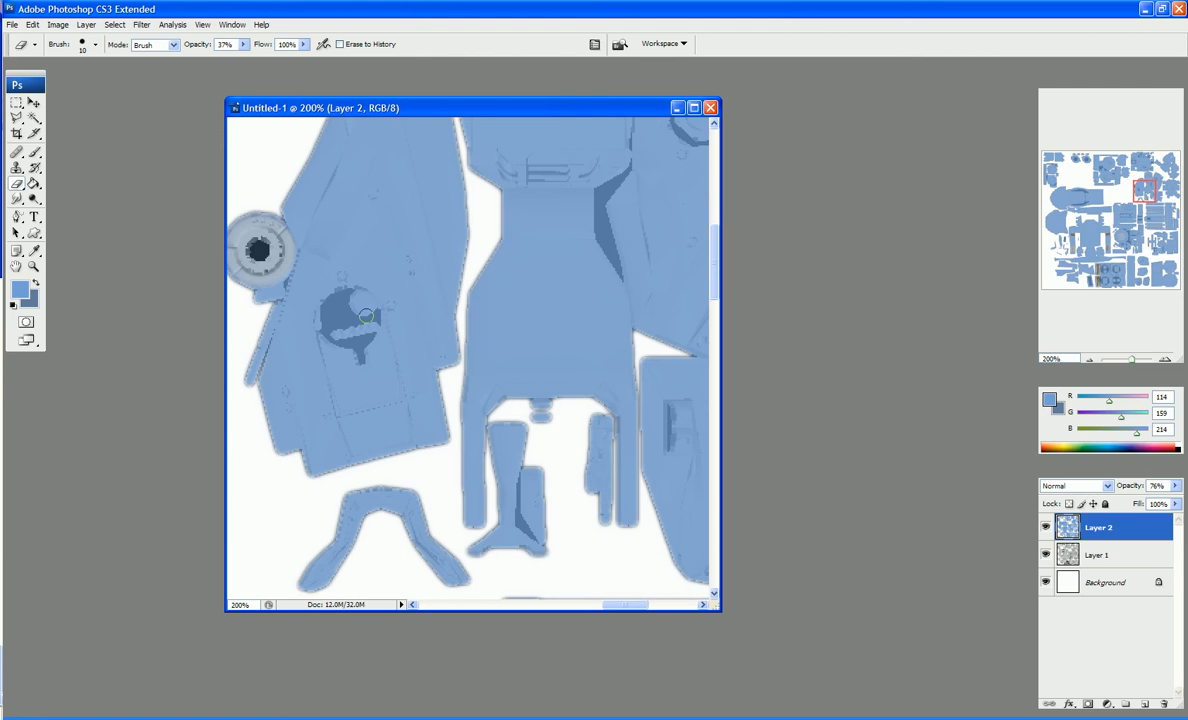
{"action": "left_click", "coordinate": [371, 193]}
{"action": "key", "text": "bracketleft"}
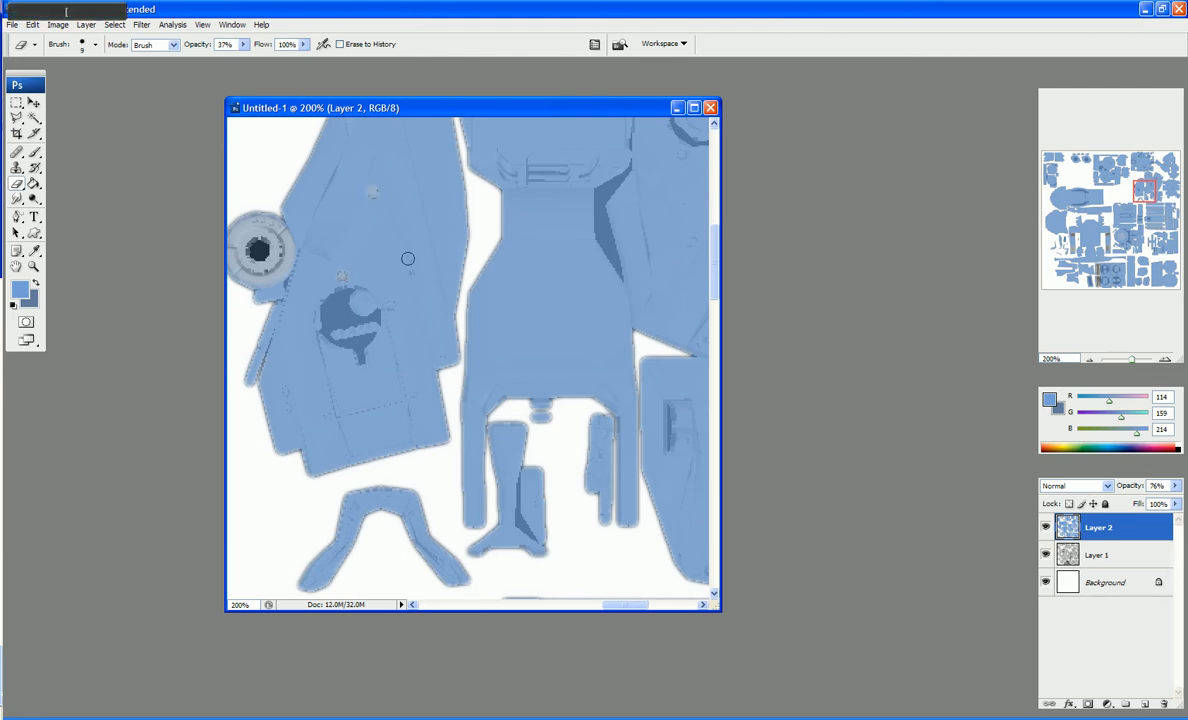
{"action": "scroll", "coordinate": [412, 274], "scroll_direction": "down", "scroll_amount": 1}
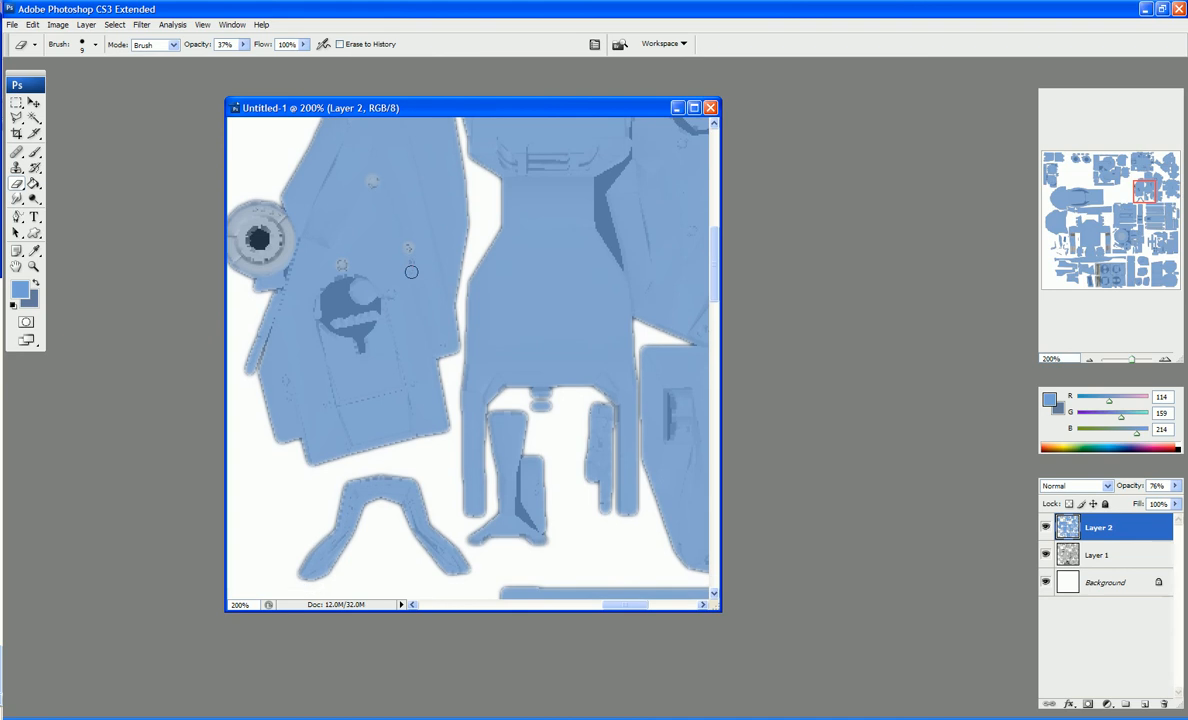
Undo the last erase and clear the tiny bolt pair near the angular plate's edge with a smaller brush.
{"action": "key", "text": "ctrl+z"}
{"action": "key", "text": "bracketleft"}
{"action": "key", "text": "bracketleft"}
{"action": "scroll", "coordinate": [551, 358], "scroll_direction": "down", "scroll_amount": 1}
Erase the blue over the bolt beside the ring on the neighbouring plate with an 8 px brush and the ring's centre with 25 px.
{"action": "scroll", "coordinate": [620, 300], "scroll_direction": "up", "scroll_amount": 5}
{"action": "key", "text": "bracketright"}
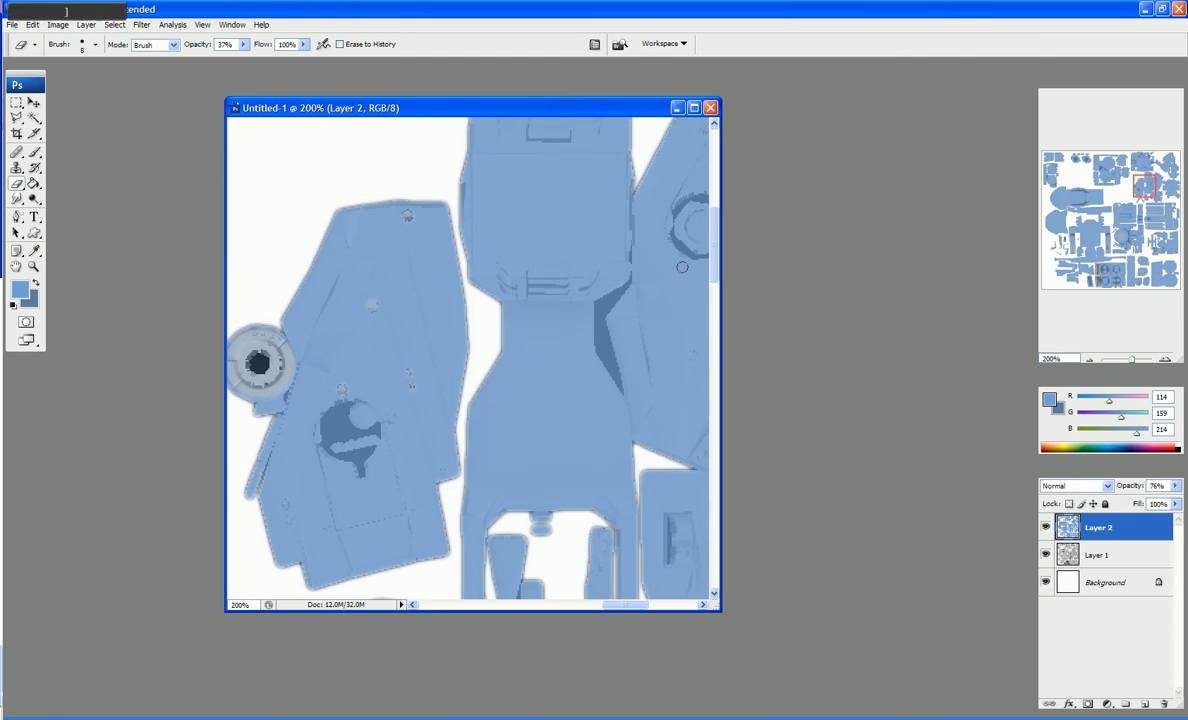
{"action": "key", "text": "bracketright"}
{"action": "key", "text": "bracketright"}
{"action": "key", "text": "bracketright"}
{"action": "key", "text": "bracketright"}
{"action": "key", "text": "bracketright"}
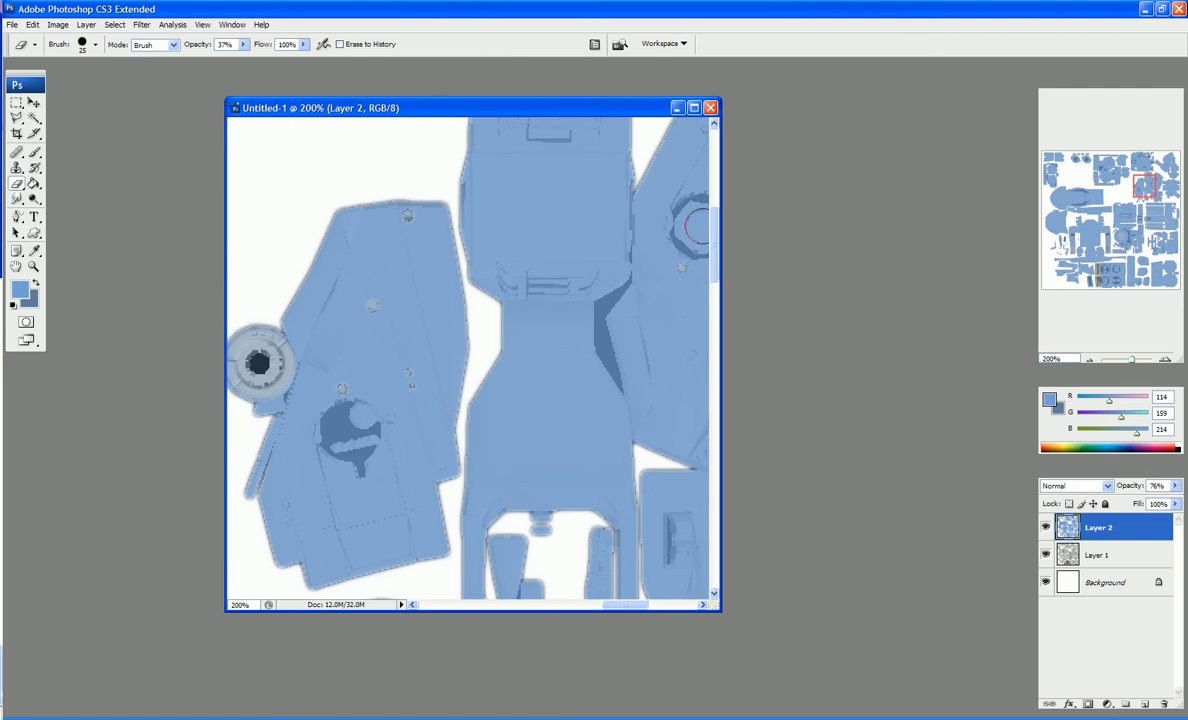
Delete the blue over the vented block at the central panel's upper end using a rectangular selection, and deselect.
{"action": "scroll", "coordinate": [540, 290], "scroll_direction": "up", "scroll_amount": 7}
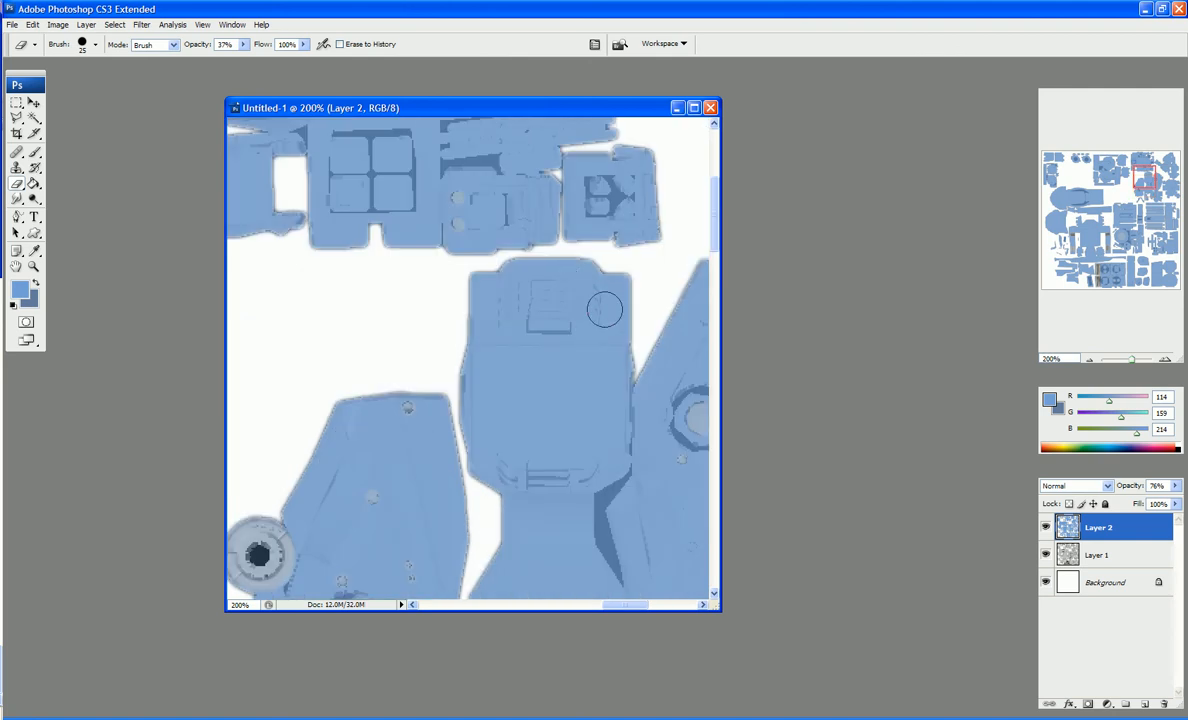
{"action": "left_click", "coordinate": [20, 102]}
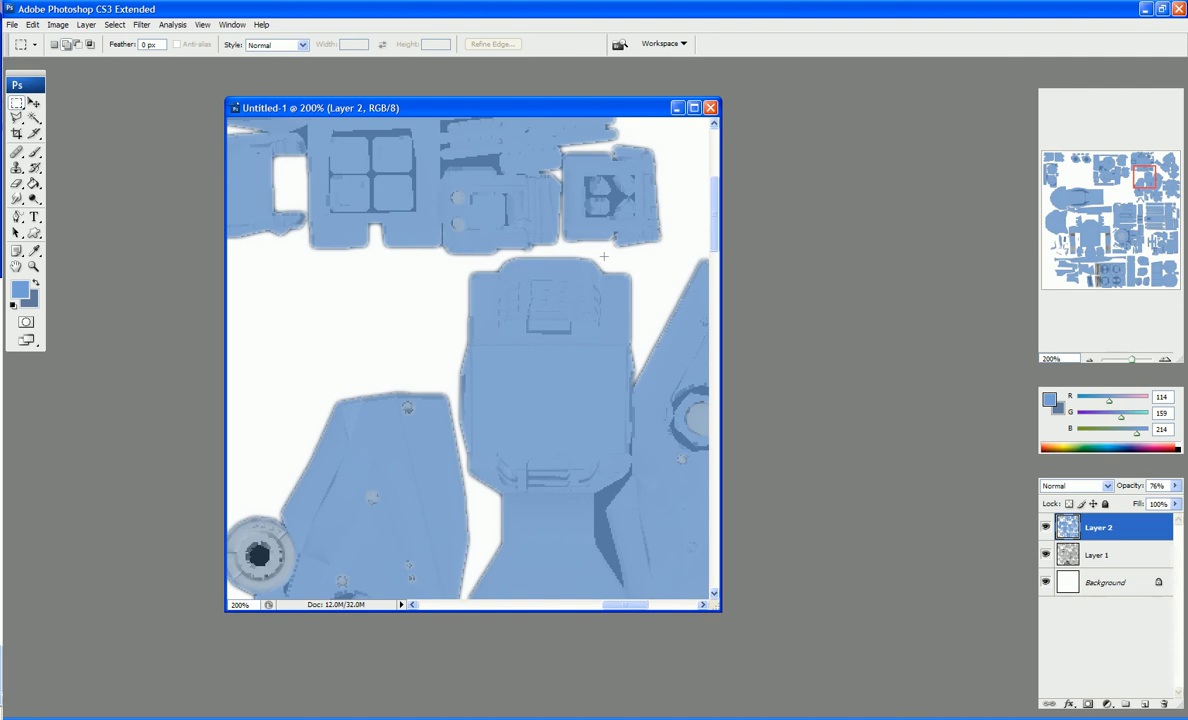
{"action": "left_click_drag", "start_coordinate": [574, 311], "coordinate": [545, 290]}
{"action": "key", "text": "ctrl+d"}
{"action": "left_click_drag", "start_coordinate": [501, 342], "coordinate": [496, 344]}
{"action": "key", "text": "Delete"}
{"action": "scroll", "coordinate": [604, 384], "scroll_direction": "down", "scroll_amount": 3}
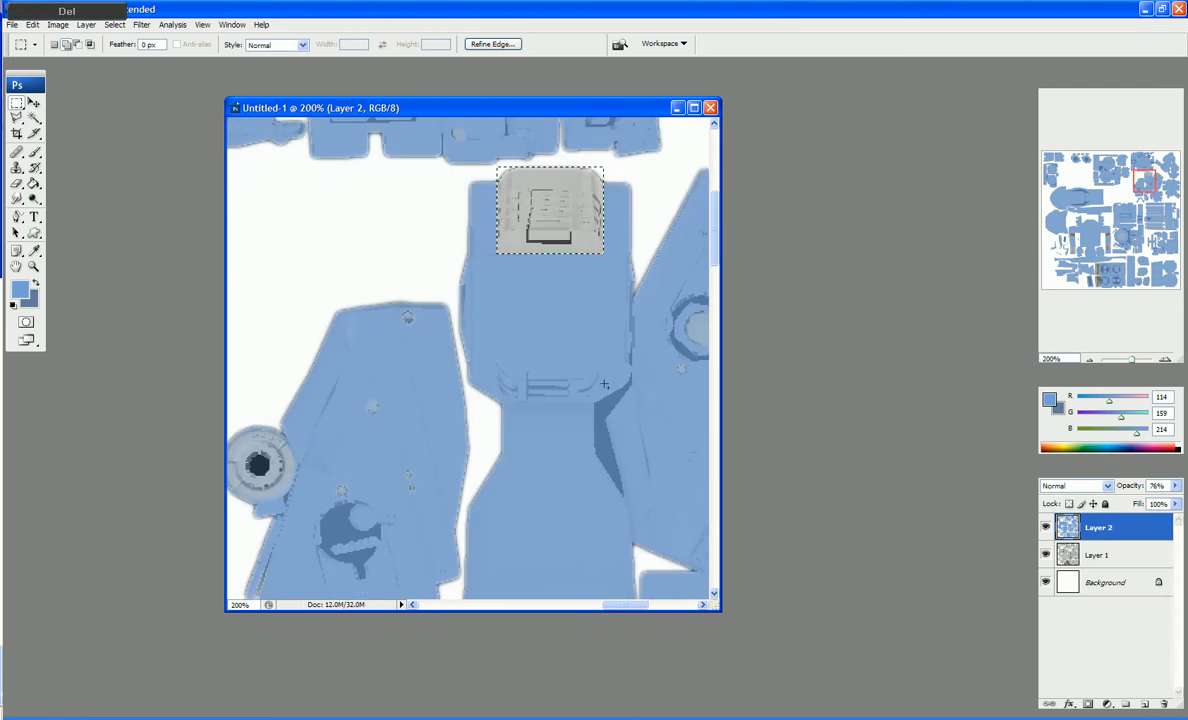
{"action": "key", "text": "ctrl+d"}
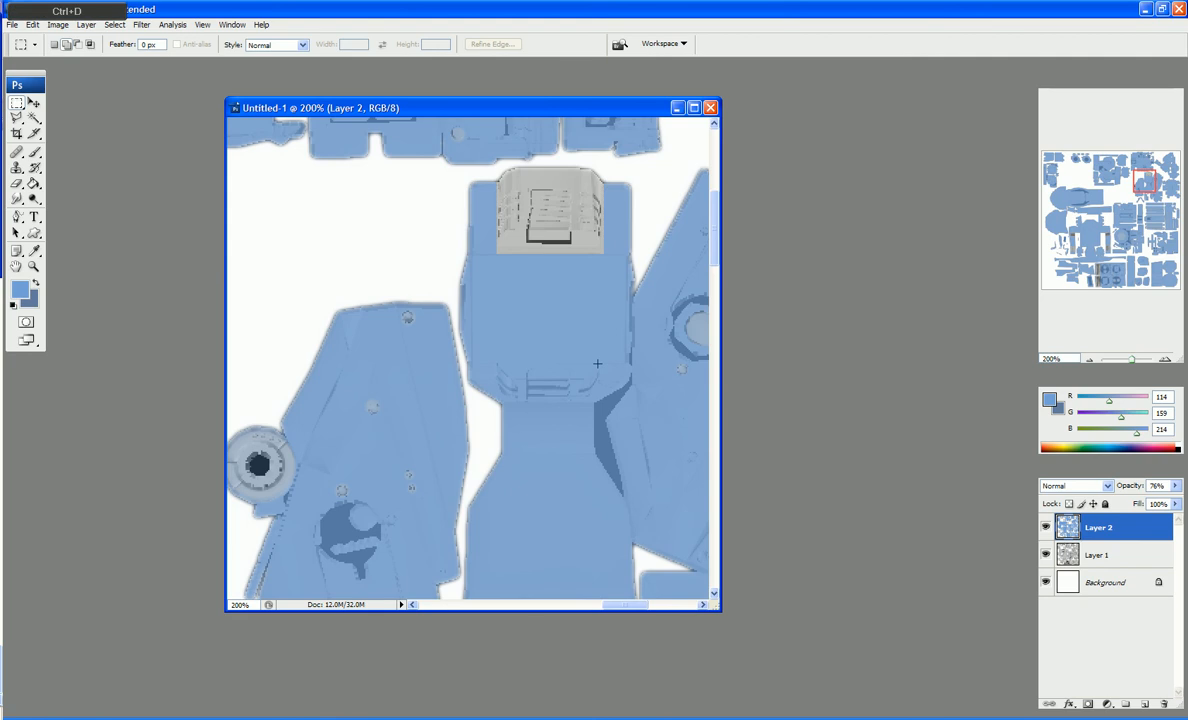
Delete the blue over the slotted grille at the panel's narrow waist using a rectangular selection, and deselect.
{"action": "left_click_drag", "start_coordinate": [598, 365], "coordinate": [497, 401]}
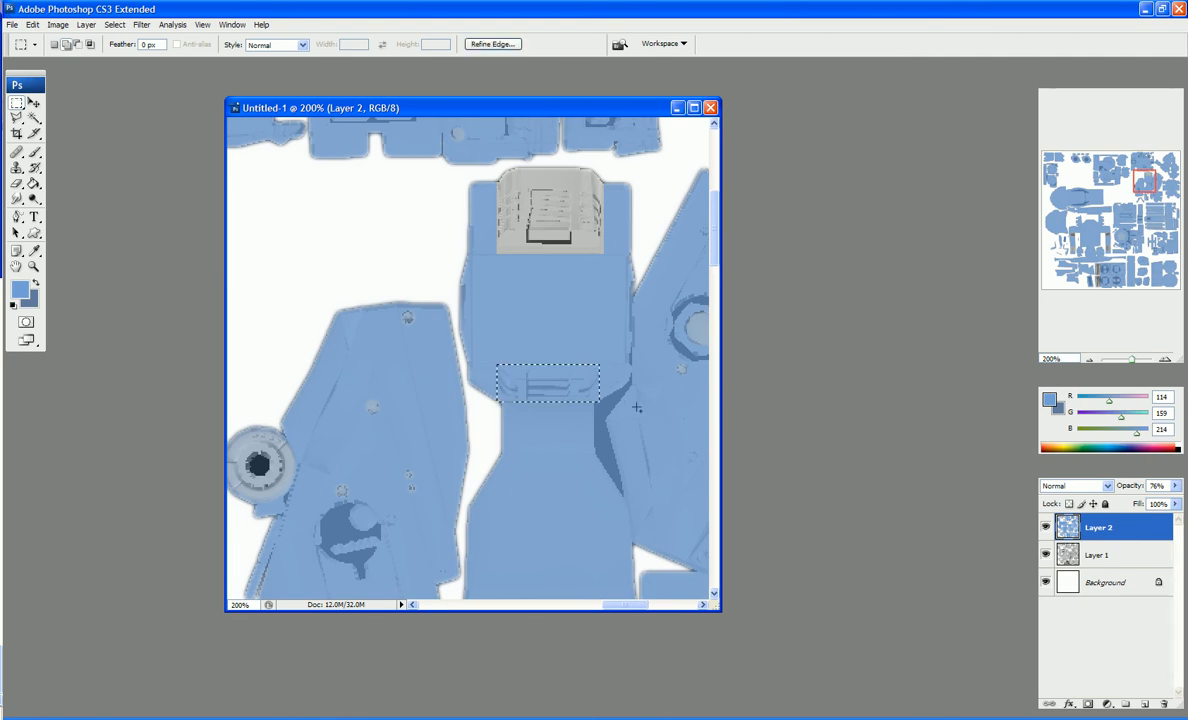
{"action": "key", "text": "Delete"}
{"action": "scroll", "coordinate": [590, 342], "scroll_direction": "down", "scroll_amount": 5}
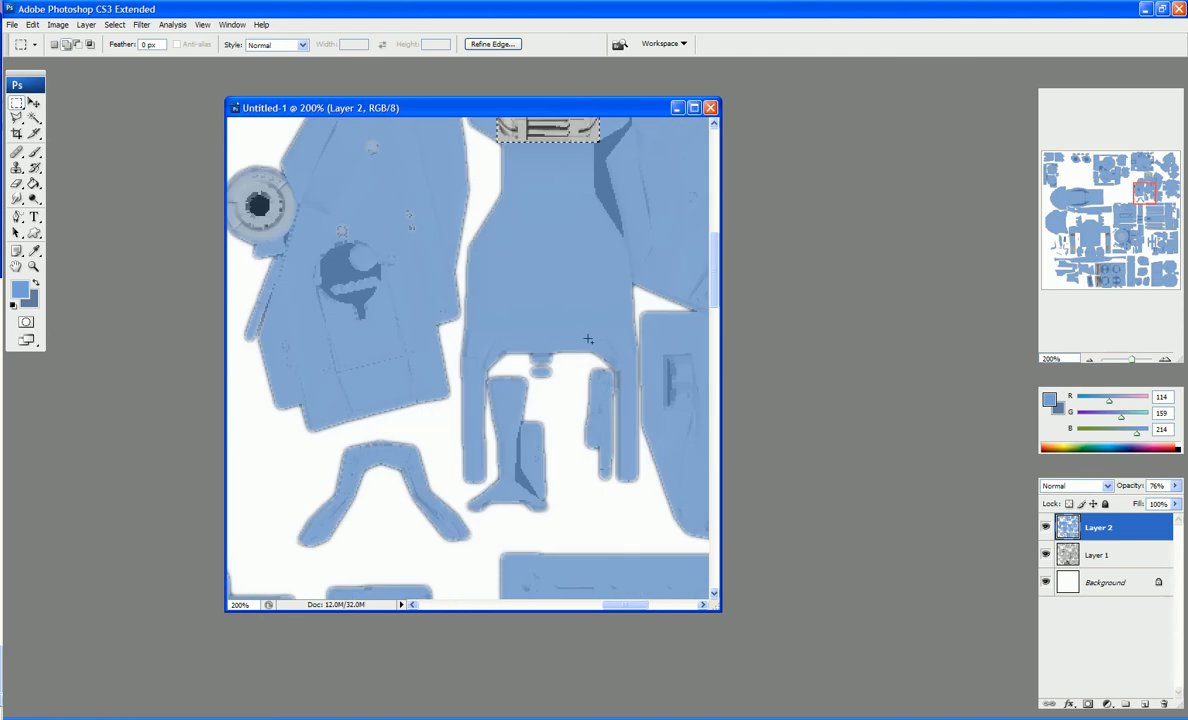
{"action": "key", "text": "ctrl+d"}
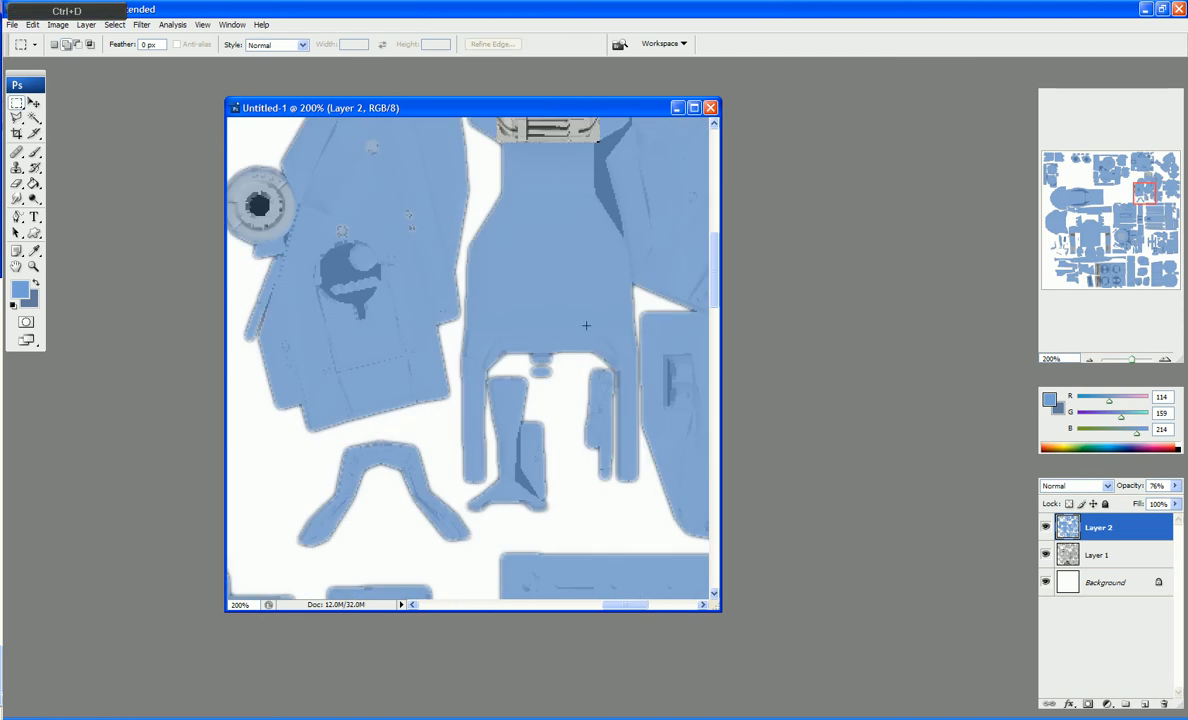
Switch back to the Eraser and reduce its brush to 9 px for the small bolt on the neighbouring plate.
{"action": "key", "text": "e"}
{"action": "scroll", "coordinate": [590, 325], "scroll_direction": "down", "scroll_amount": 1}
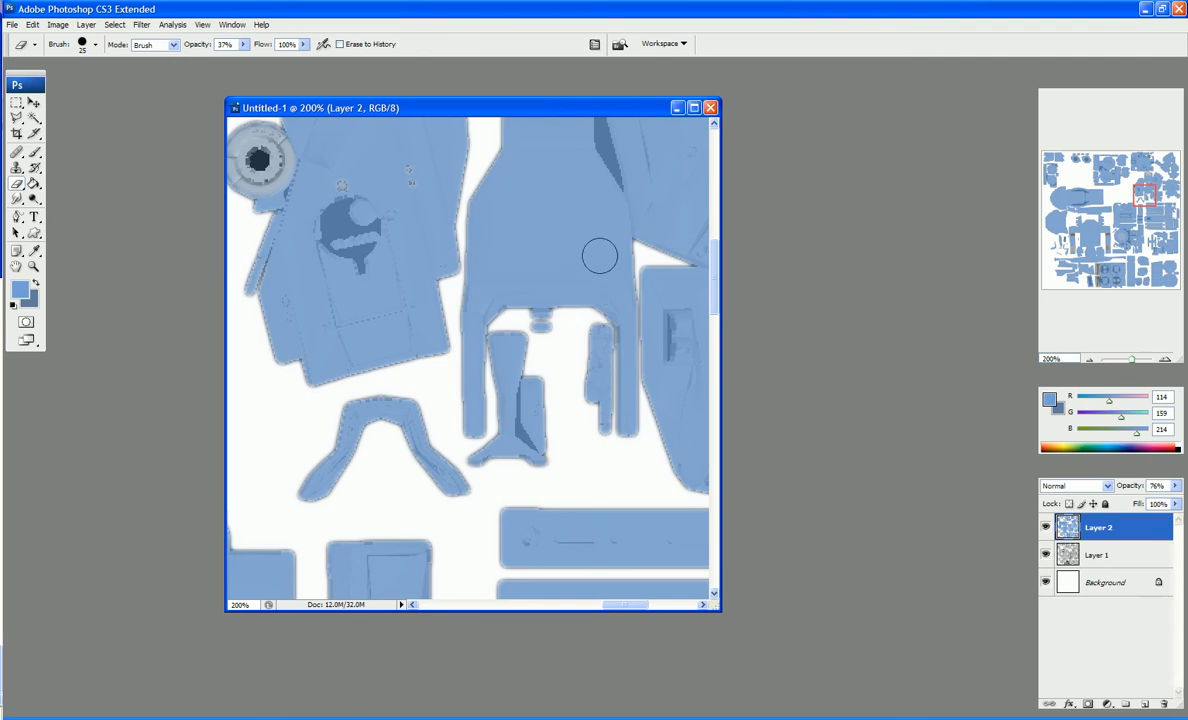
{"action": "key", "text": "bracketleft"}
{"action": "key", "text": "bracketleft"}
{"action": "key", "text": "bracketleft"}
{"action": "key", "text": "bracketleft"}
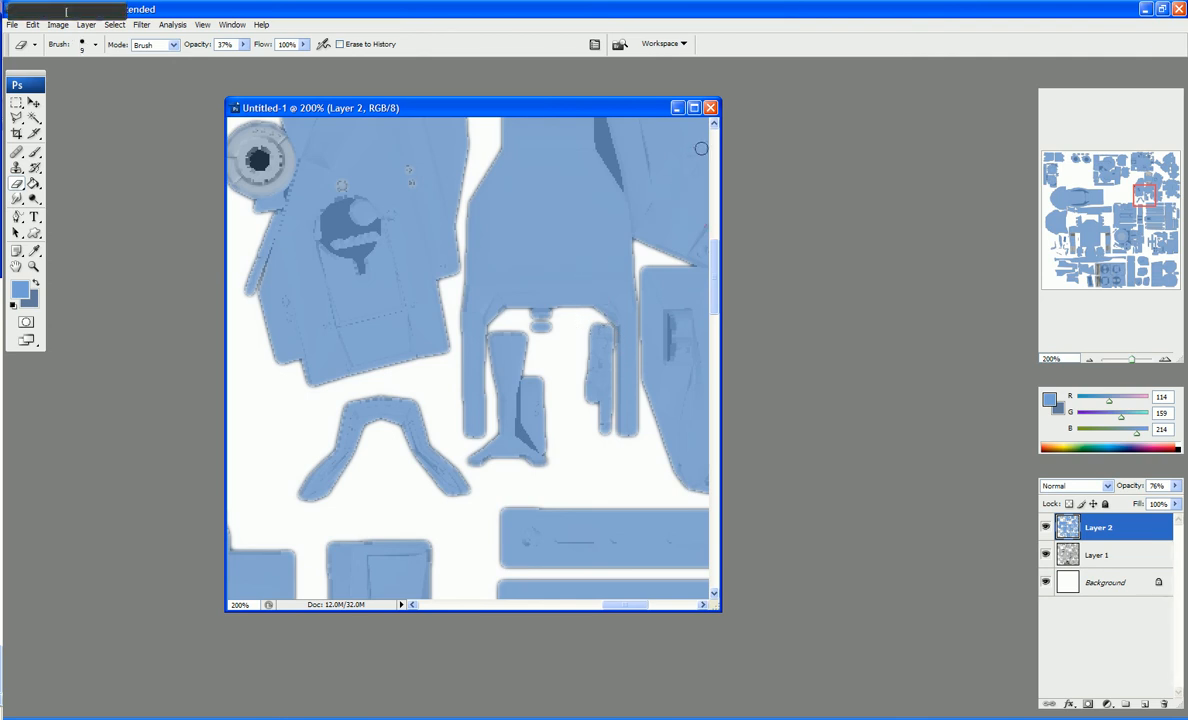
Erase the blue over the round bolts at the ends of the four long strips with a brush of 10 to 15 px.
{"action": "scroll", "coordinate": [688, 210], "scroll_direction": "down", "scroll_amount": 5}
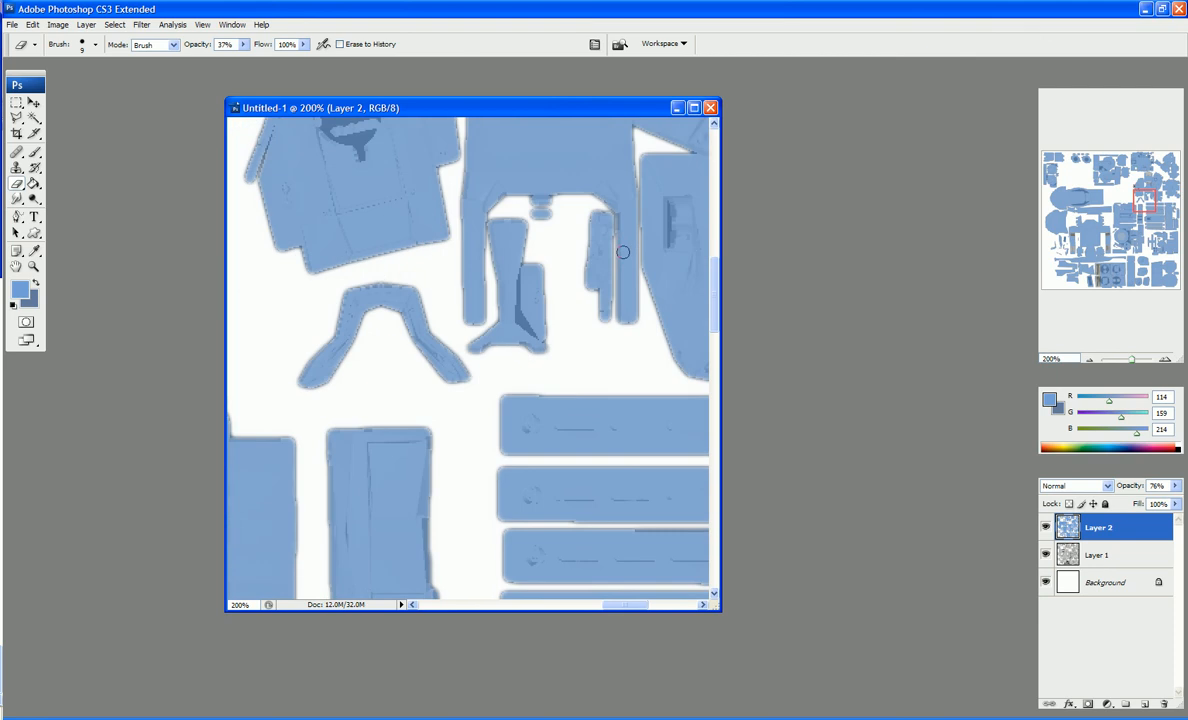
{"action": "key", "text": "bracketright"}
{"action": "key", "text": "bracketright"}
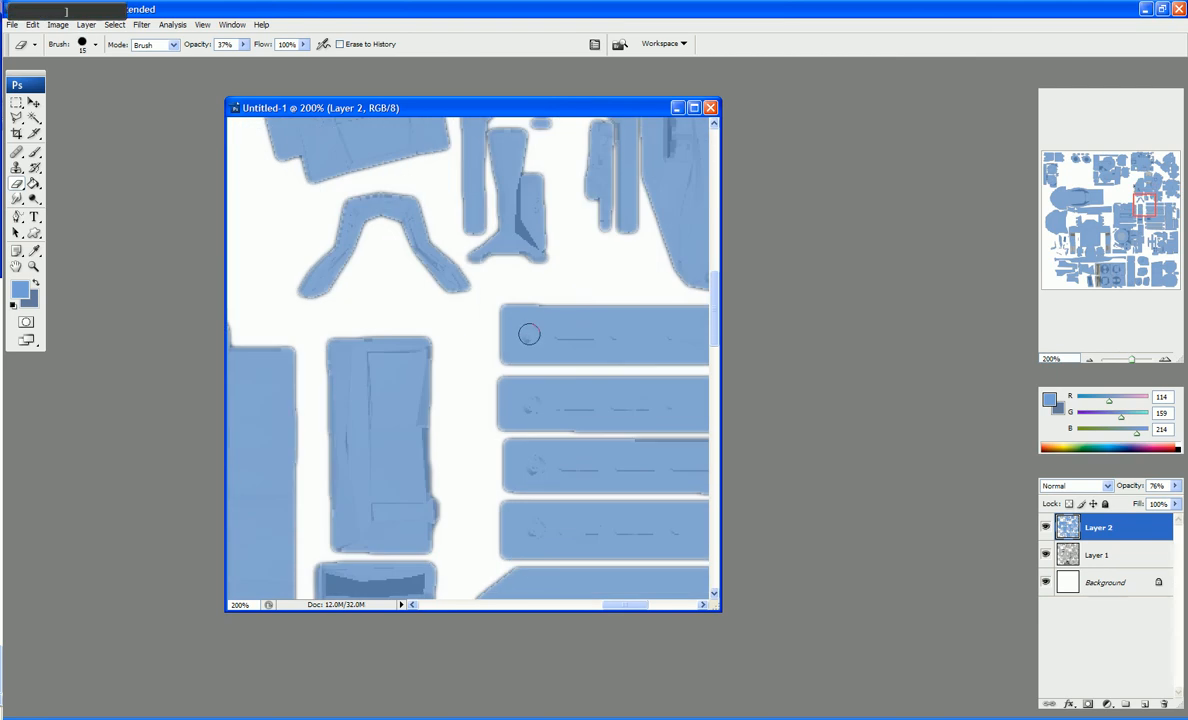
{"action": "key", "text": "bracketleft"}
{"action": "key", "text": "bracketright"}
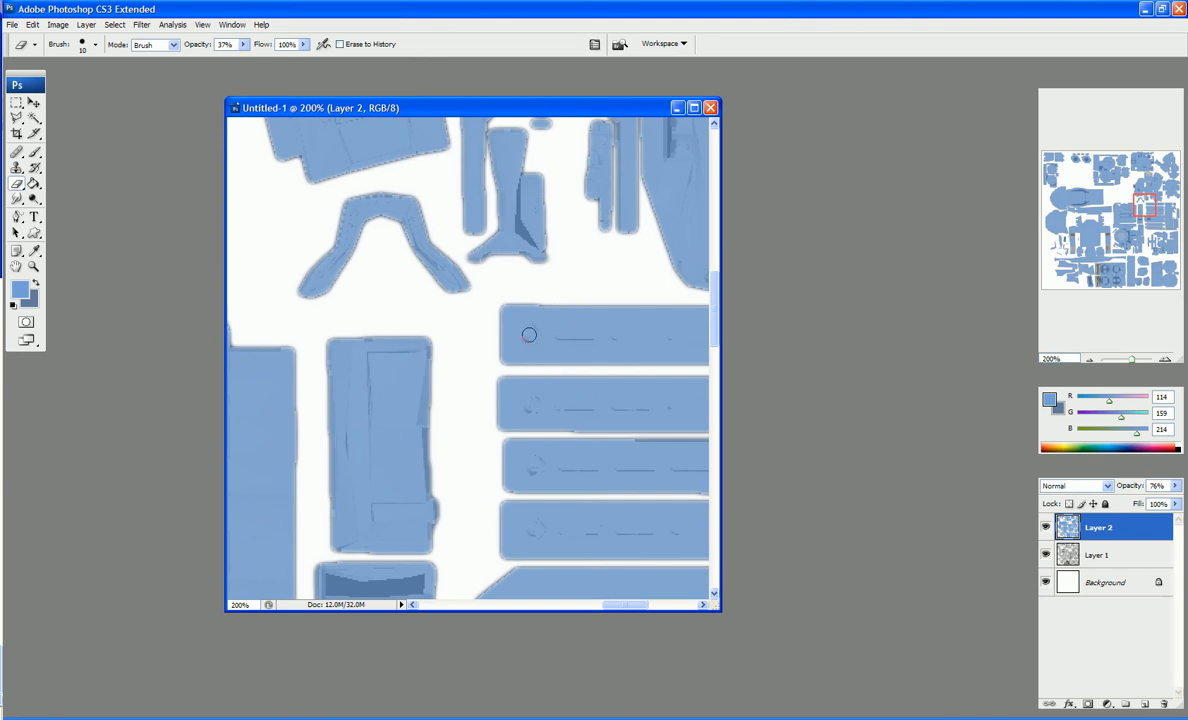
{"action": "left_click", "coordinate": [531, 403]}
{"action": "left_click", "coordinate": [533, 465]}
Erase the blue over the upper dark recess of the block with round openings using a 20 px brush.
{"action": "scroll", "coordinate": [589, 517], "scroll_direction": "down", "scroll_amount": 8}
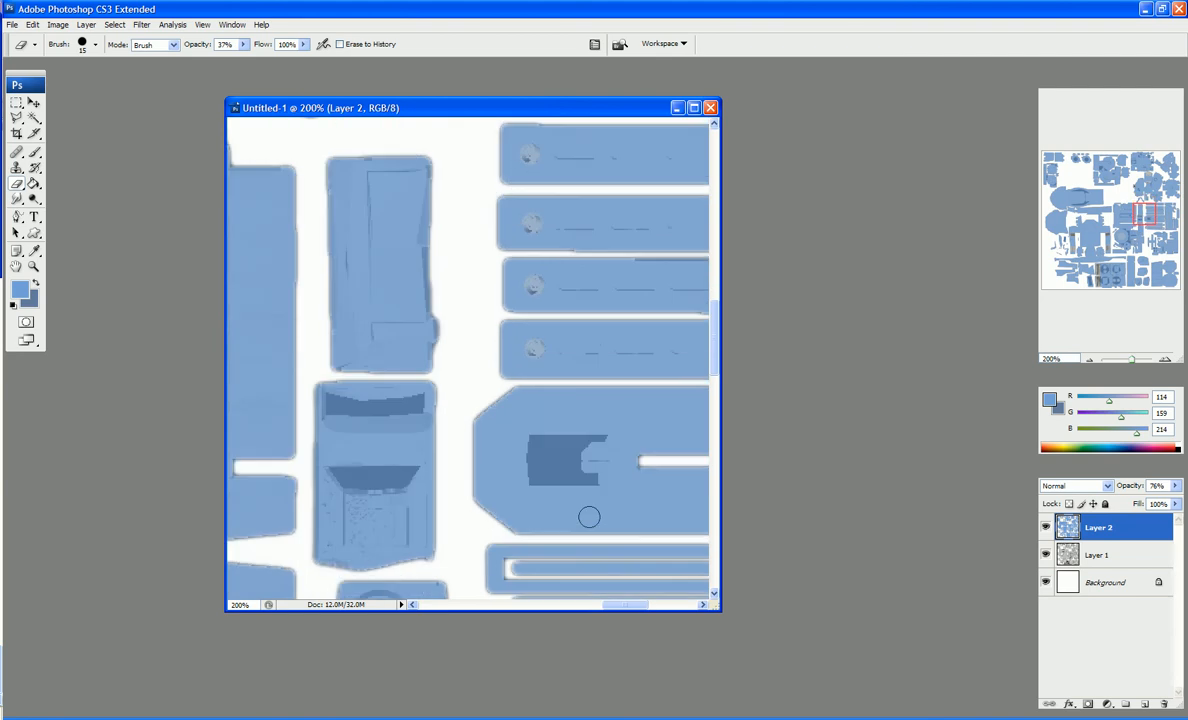
{"action": "scroll", "coordinate": [585, 493], "scroll_direction": "down", "scroll_amount": 8}
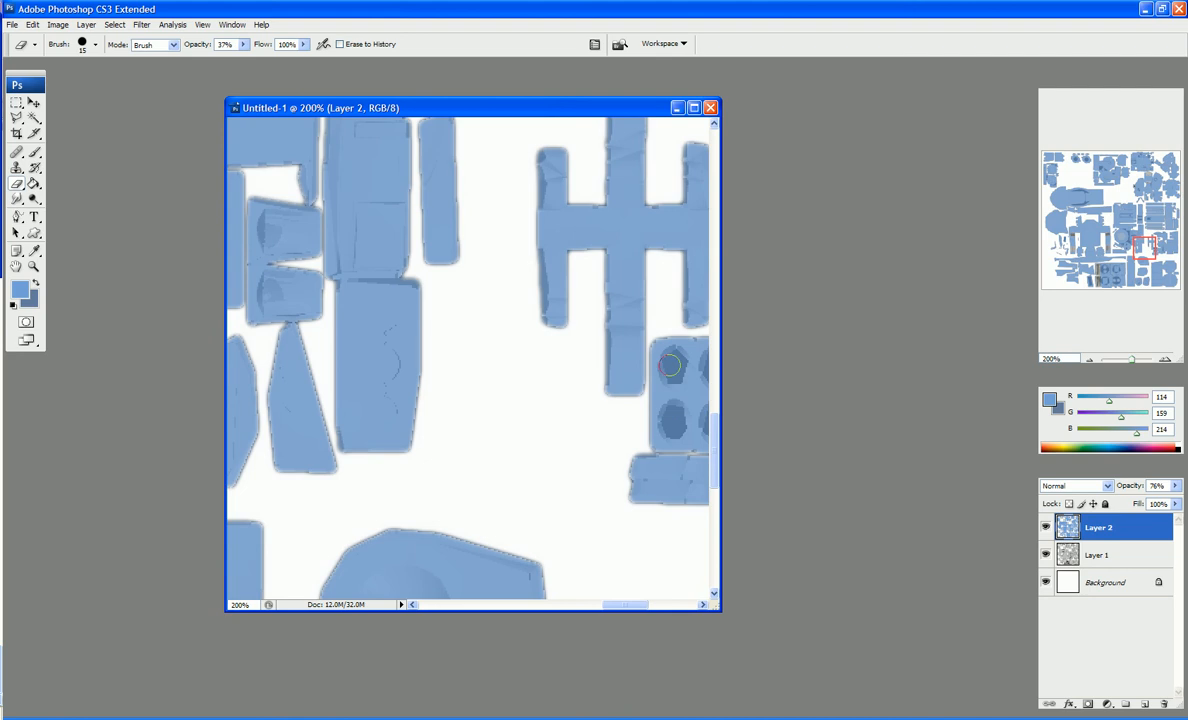
{"action": "key", "text": "bracketright"}
{"action": "left_click", "coordinate": [674, 361]}
{"action": "left_click", "coordinate": [674, 371]}
{"action": "left_click", "coordinate": [671, 363]}
{"action": "left_click", "coordinate": [672, 363]}
{"action": "left_click", "coordinate": [672, 363]}
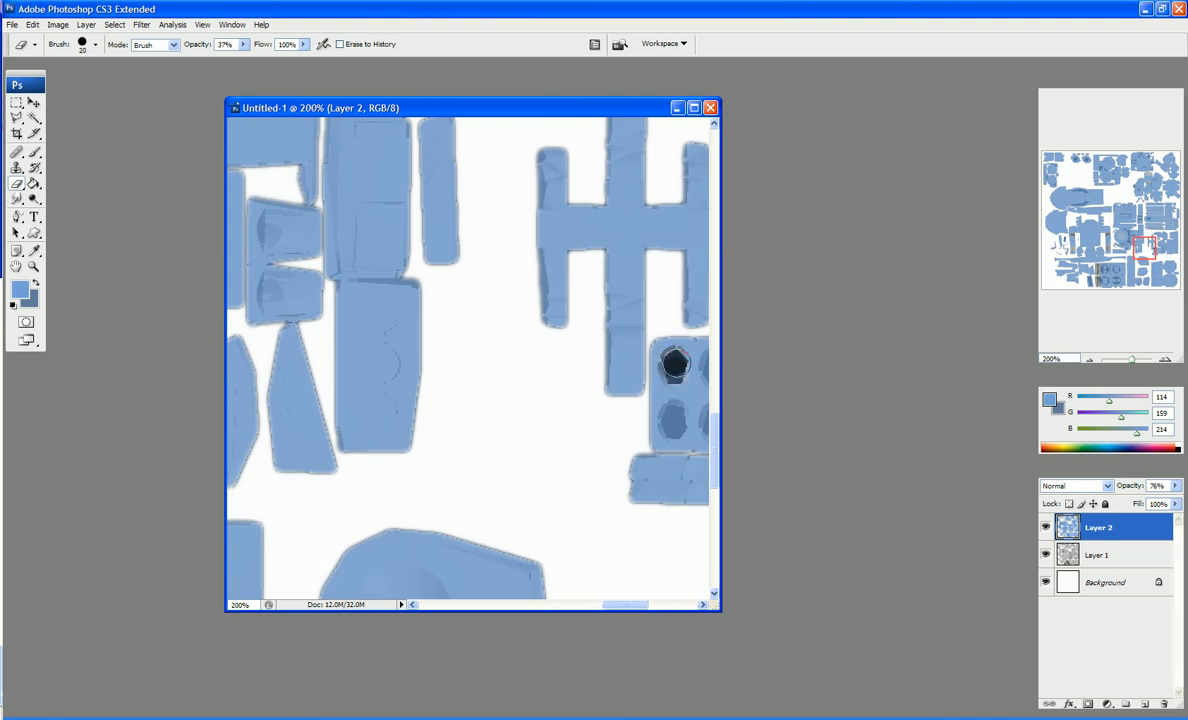
{"action": "left_click", "coordinate": [673, 363]}
{"action": "left_click", "coordinate": [673, 364]}
Erase the blue over the lower dark recess of the same block with the 20 px brush.
{"action": "left_click", "coordinate": [673, 414]}
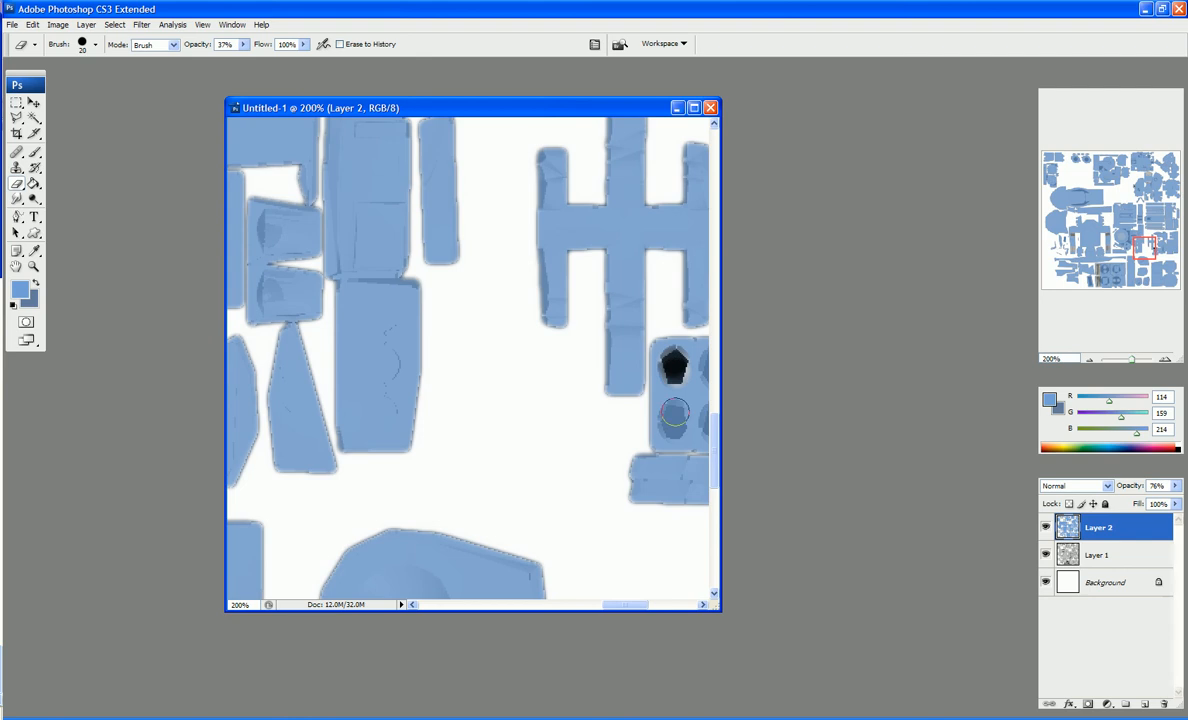
{"action": "left_click", "coordinate": [673, 416]}
{"action": "left_click", "coordinate": [671, 418]}
{"action": "left_click", "coordinate": [669, 422]}
{"action": "left_click", "coordinate": [670, 422]}
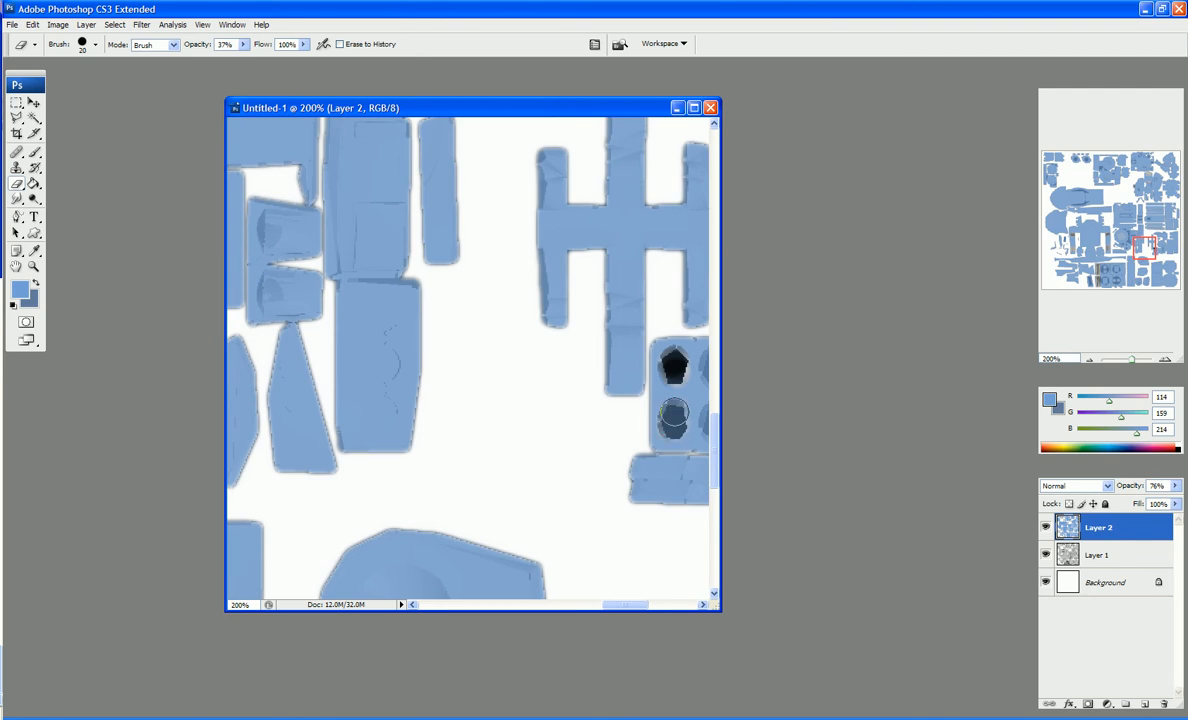
{"action": "left_click", "coordinate": [672, 421]}
{"action": "left_click", "coordinate": [672, 423]}
{"action": "left_click", "coordinate": [672, 425]}
{"action": "left_click", "coordinate": [672, 423]}
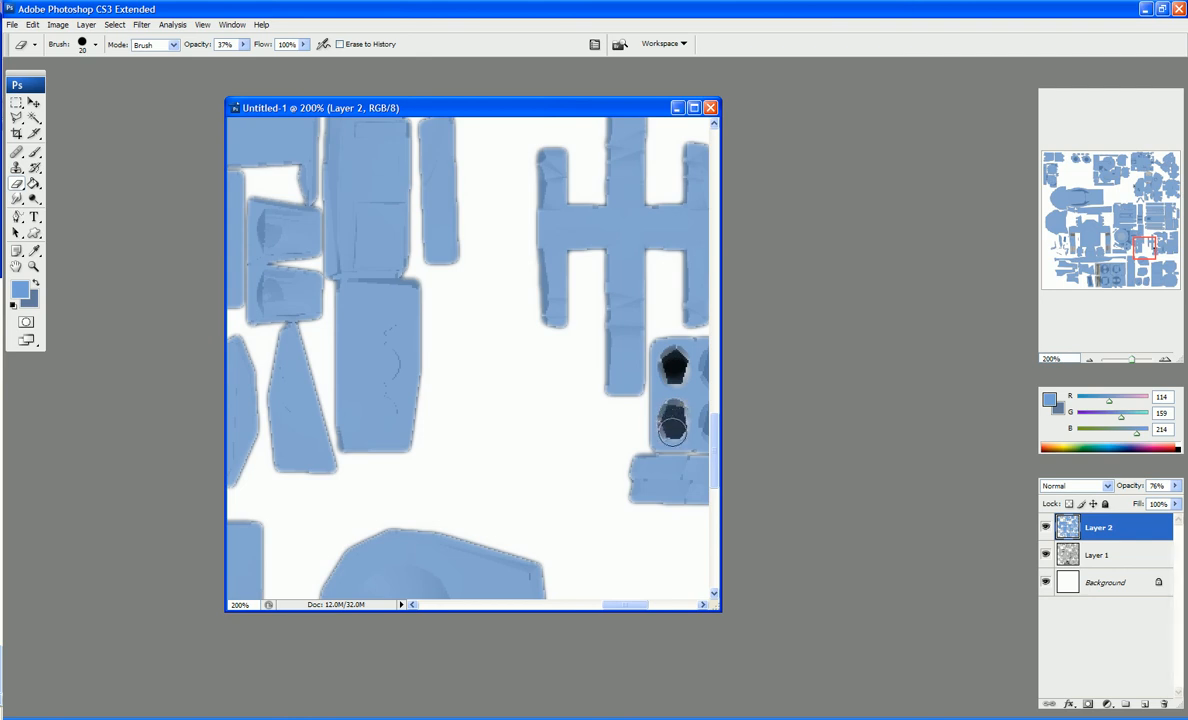
{"action": "left_click", "coordinate": [674, 421]}
{"action": "left_click", "coordinate": [677, 419]}
{"action": "left_click", "coordinate": [683, 415]}
Erase the blue over the four small round knobs on the two domed plates with a 25 px brush.
{"action": "scroll", "coordinate": [683, 415], "scroll_direction": "down", "scroll_amount": 10}
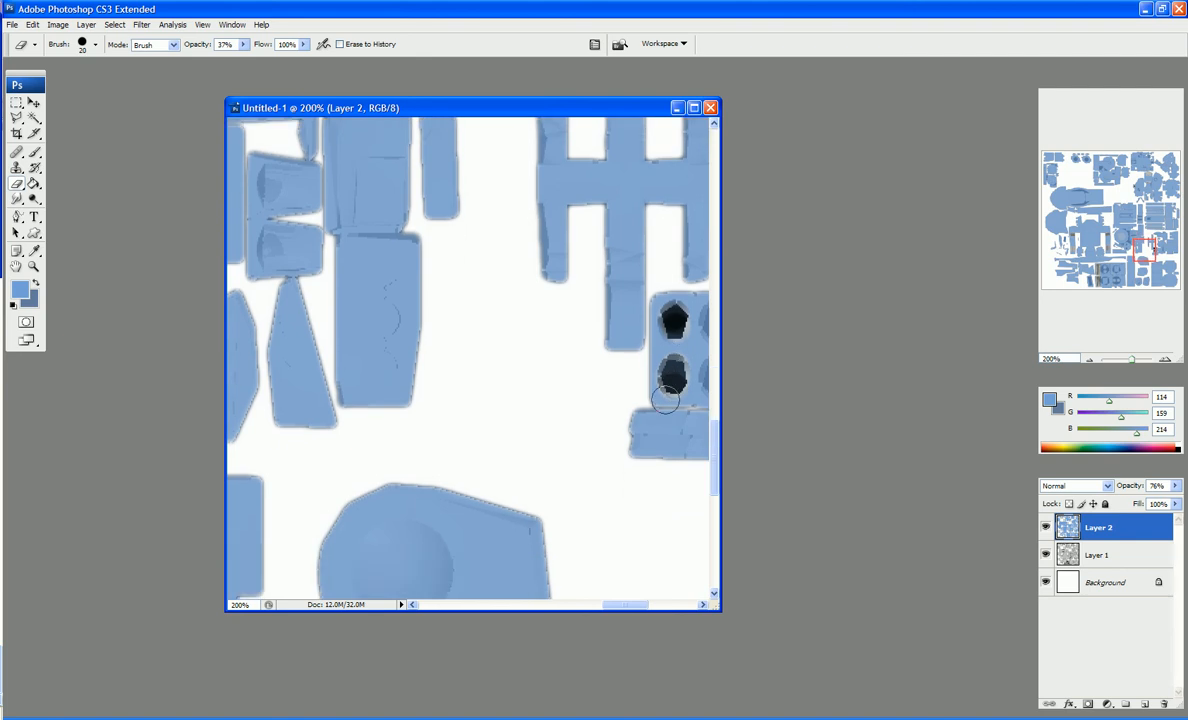
{"action": "scroll", "coordinate": [630, 403], "scroll_direction": "down", "scroll_amount": 1}
{"action": "key", "text": "bracketright"}
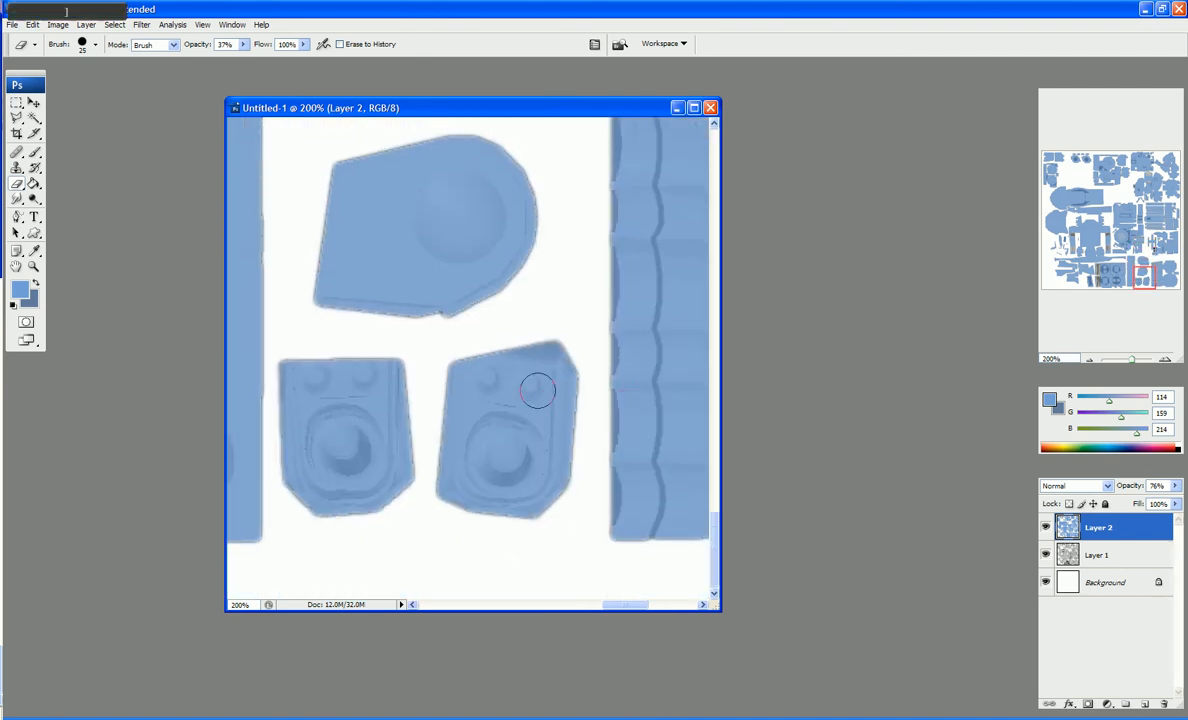
{"action": "left_click", "coordinate": [529, 387]}
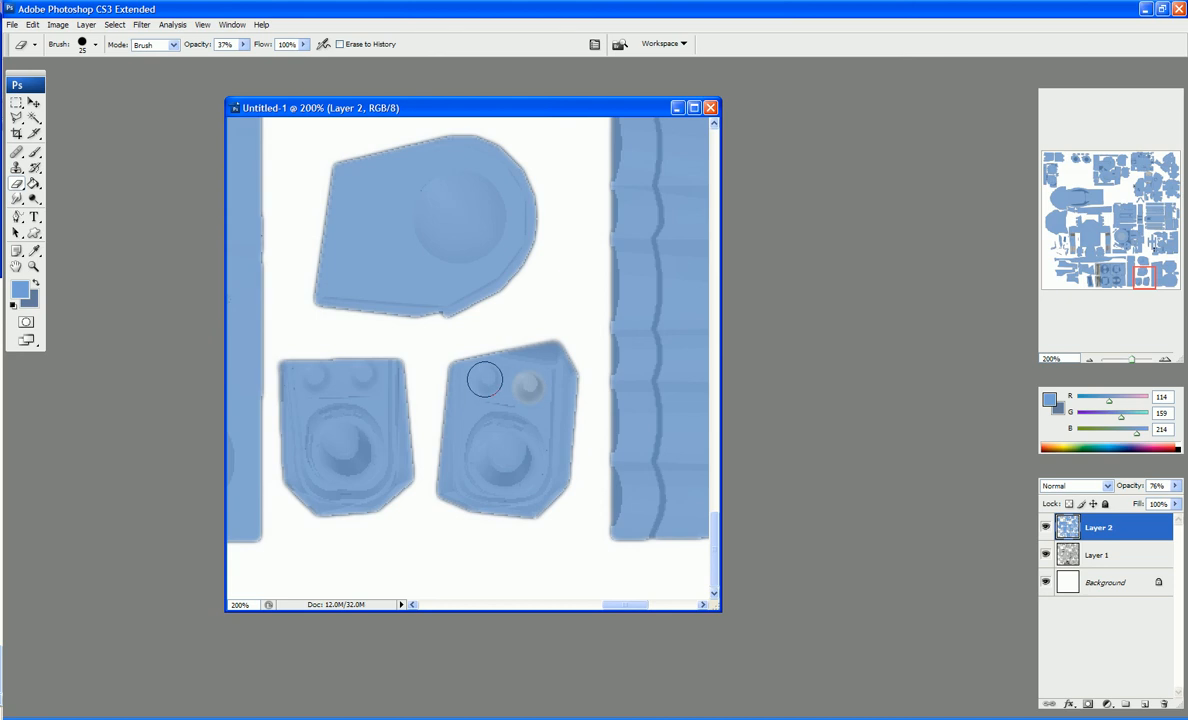
{"action": "left_click", "coordinate": [530, 387]}
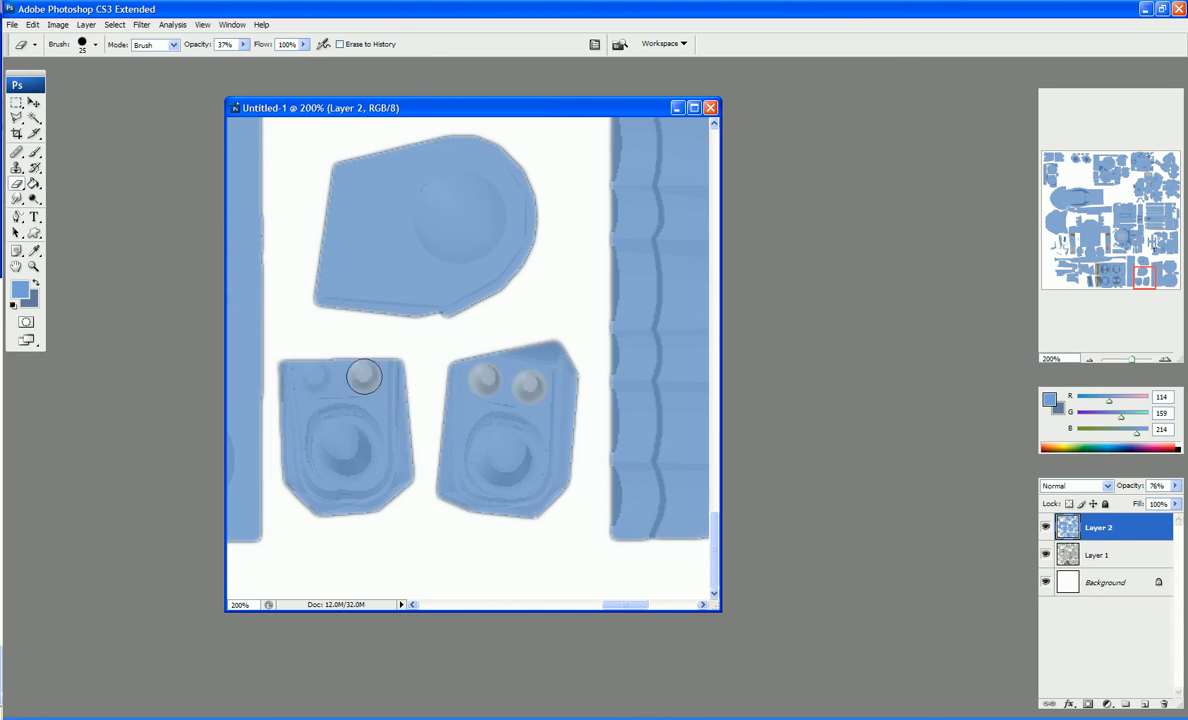
{"action": "mouse_move", "coordinate": [364, 375]}
{"action": "left_mouse_down"}
{"action": "mouse_move", "coordinate": [302, 373]}
{"action": "mouse_move", "coordinate": [313, 376]}
{"action": "left_mouse_up"}
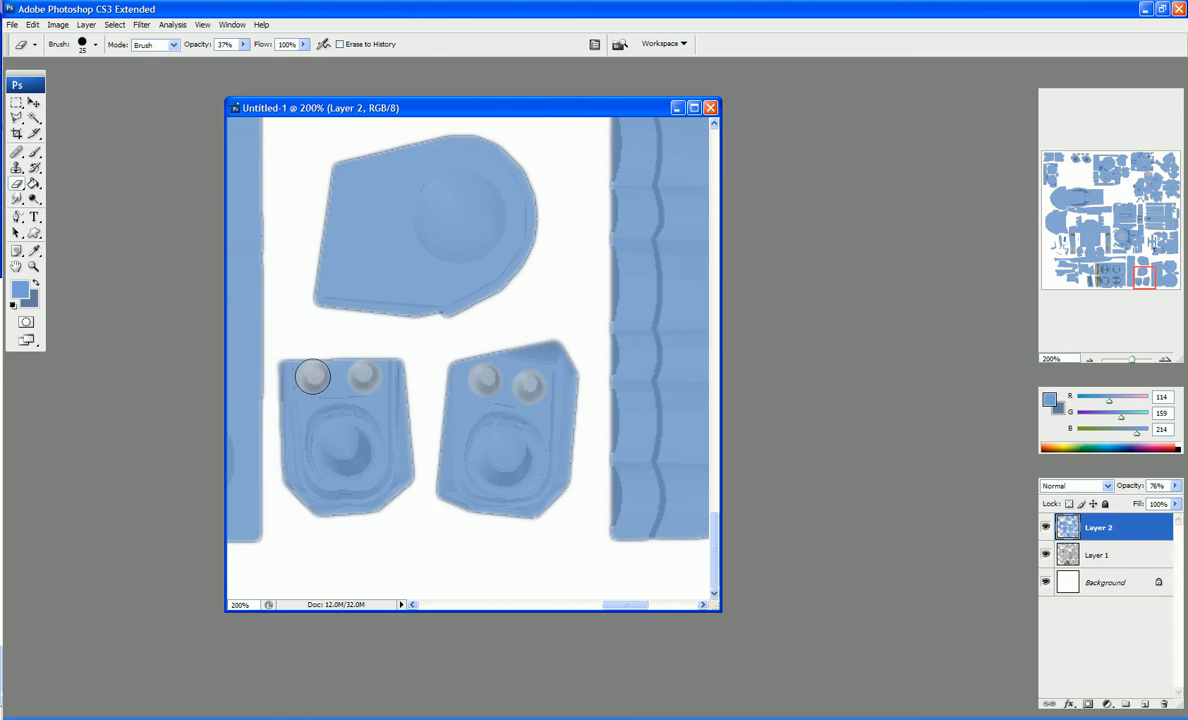
Enlarge the eraser brush to 60 px and erase the blue over the large dome on each of the two plates.
{"action": "key", "text": "bracketright"}
{"action": "key", "text": "bracketright"}
{"action": "key", "text": "bracketright"}
{"action": "key", "text": "bracketright"}
{"action": "key", "text": "bracketright"}
{"action": "key", "text": "bracketright"}
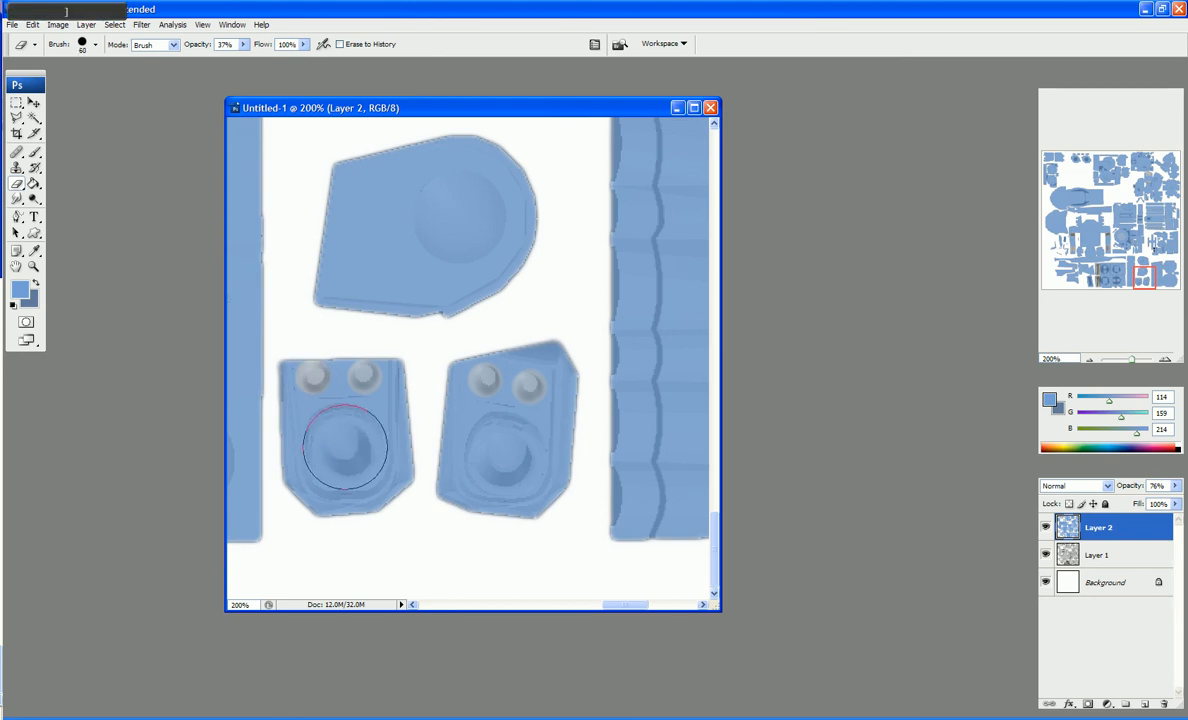
{"action": "left_click_drag", "start_coordinate": [345, 448], "coordinate": [344, 447]}
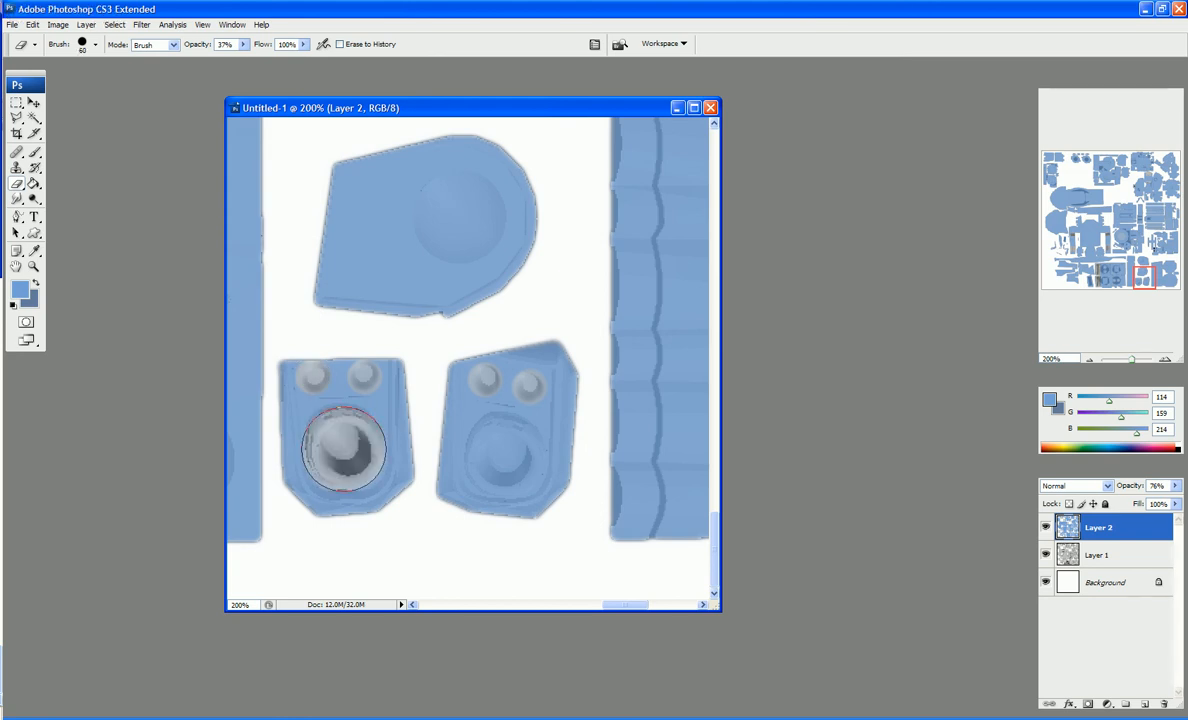
{"action": "left_click_drag", "start_coordinate": [490, 442], "coordinate": [502, 455]}
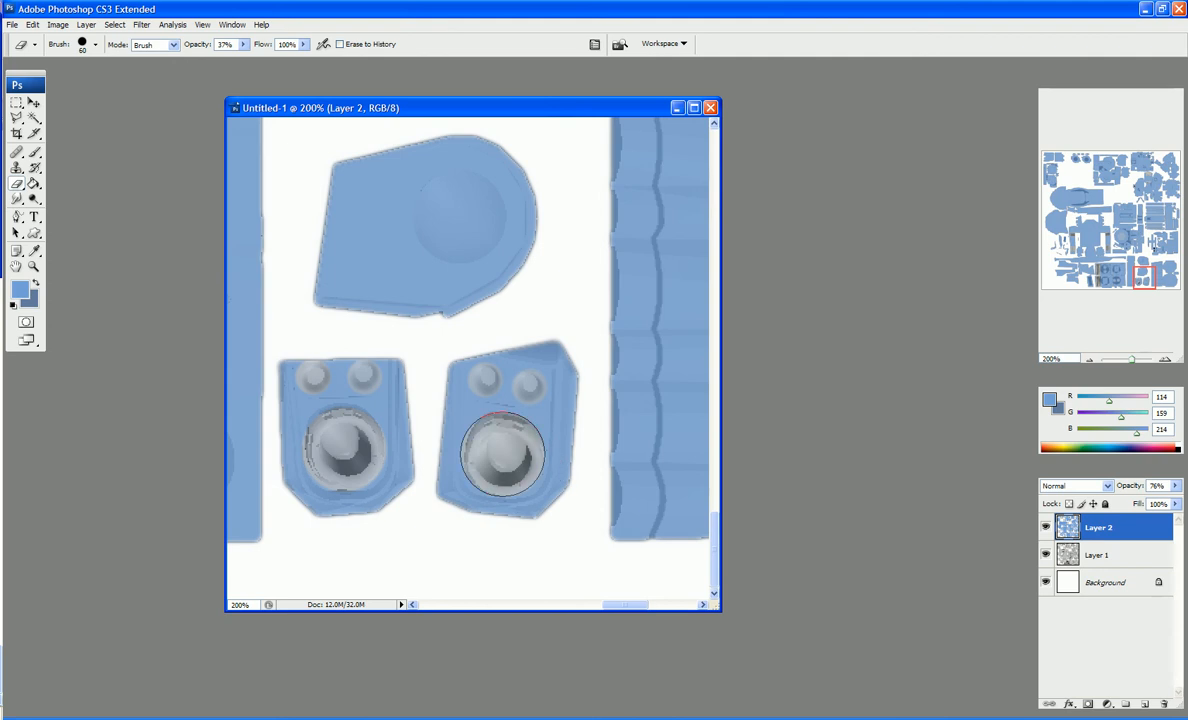
Erase the blue over the central round knob of the lower boat-shaped part with a reduced eraser brush.
{"action": "left_click_drag", "start_coordinate": [1147, 279], "coordinate": [1169, 285]}
{"action": "scroll", "coordinate": [580, 410], "scroll_direction": "up", "scroll_amount": 15}
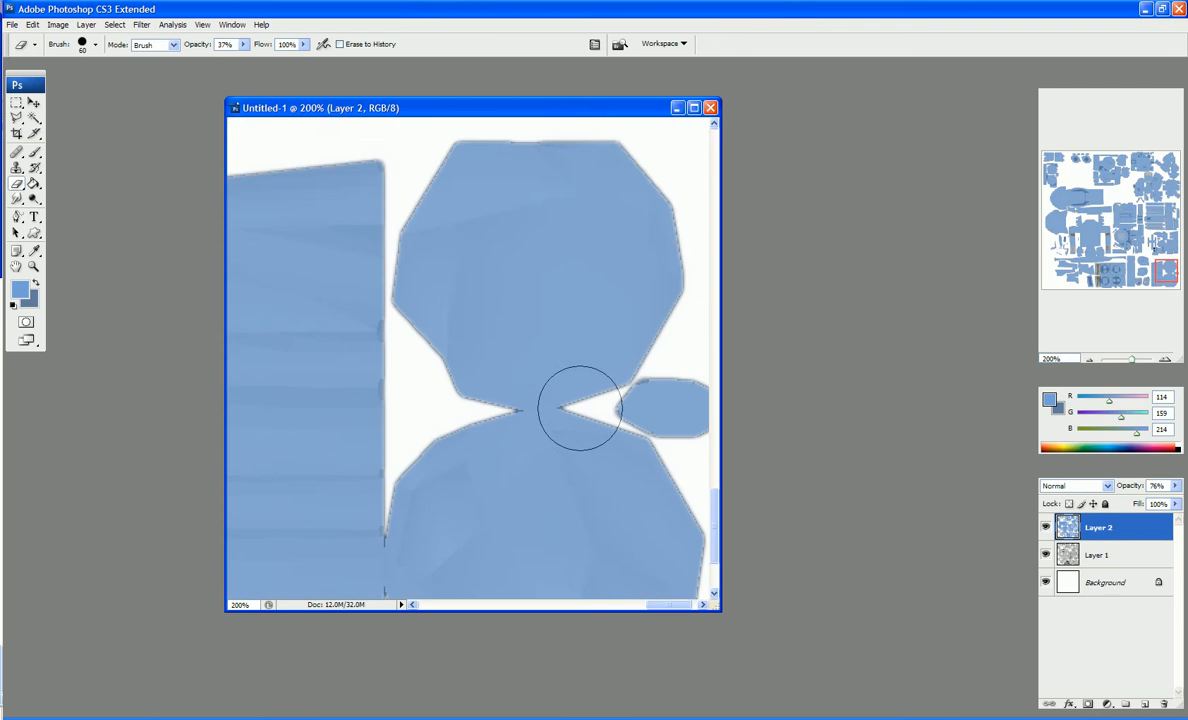
{"action": "key", "text": "bracketleft"}
{"action": "key", "text": "bracketleft"}
{"action": "key", "text": "bracketleft"}
{"action": "key", "text": "bracketleft"}
{"action": "key", "text": "bracketleft"}
{"action": "key", "text": "bracketleft"}
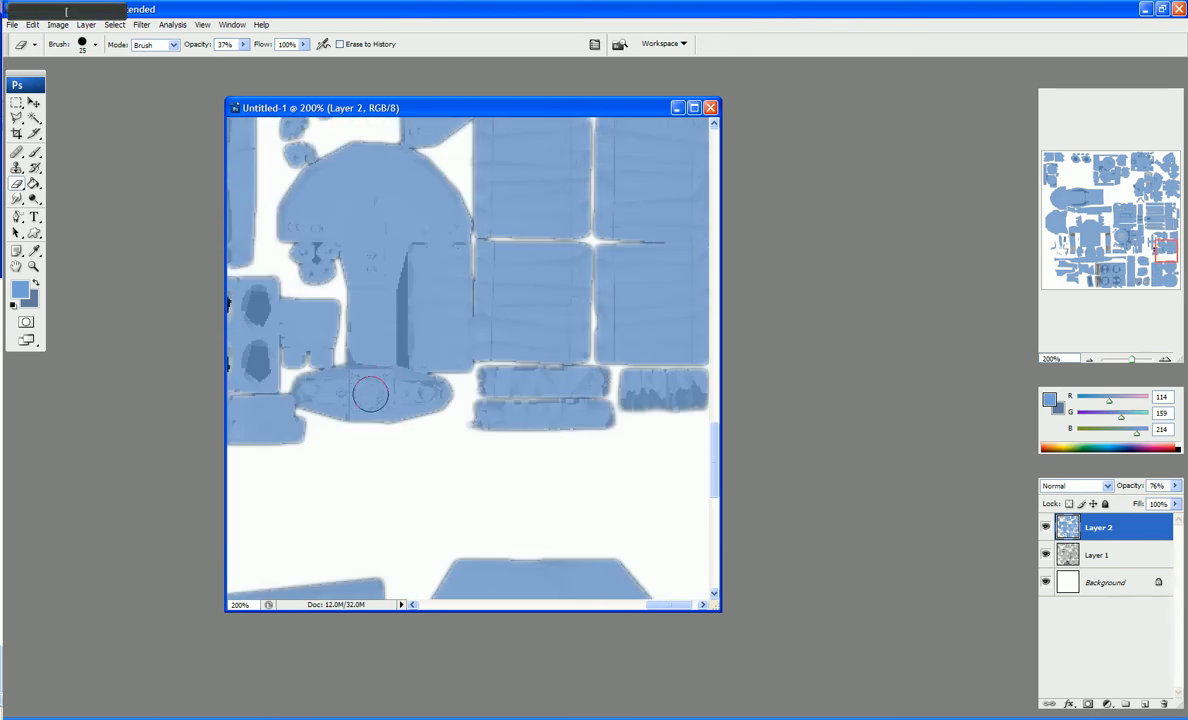
{"action": "key", "text": "bracketleft"}
{"action": "left_click", "coordinate": [370, 393]}
Erase the blue over the small bolts on the lower boat-shaped part and the two adjoining rounded panels with 8 and 9 px brushes.
{"action": "key", "text": "bracketleft"}
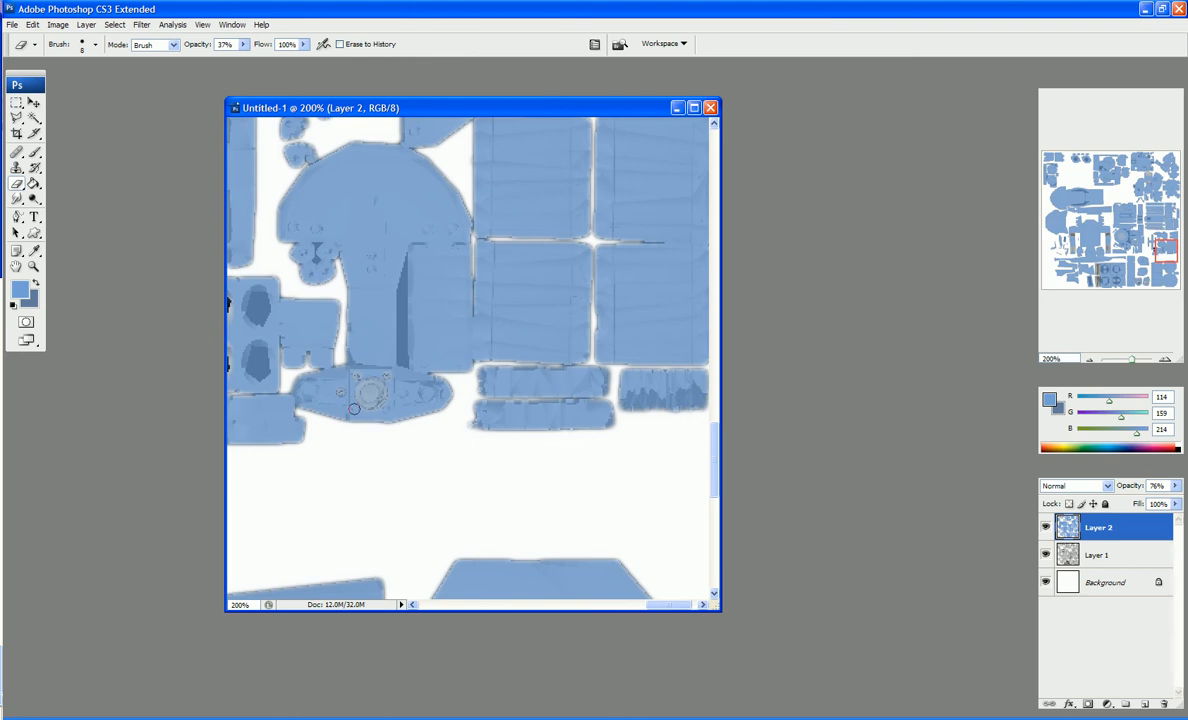
{"action": "key", "text": "bracketright"}
{"action": "key", "text": "bracketleft"}
{"action": "key", "text": "bracketleft"}
{"action": "scroll", "coordinate": [454, 229], "scroll_direction": "up", "scroll_amount": 4}
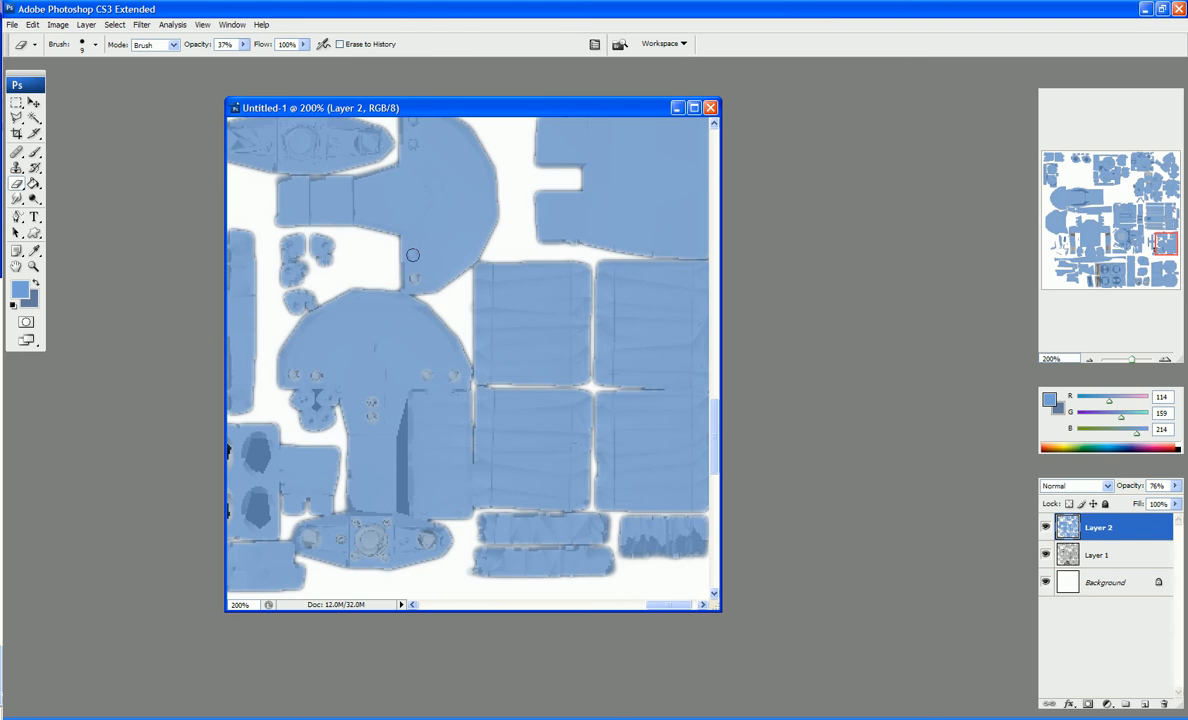
{"action": "scroll", "coordinate": [405, 270], "scroll_direction": "up", "scroll_amount": 3}
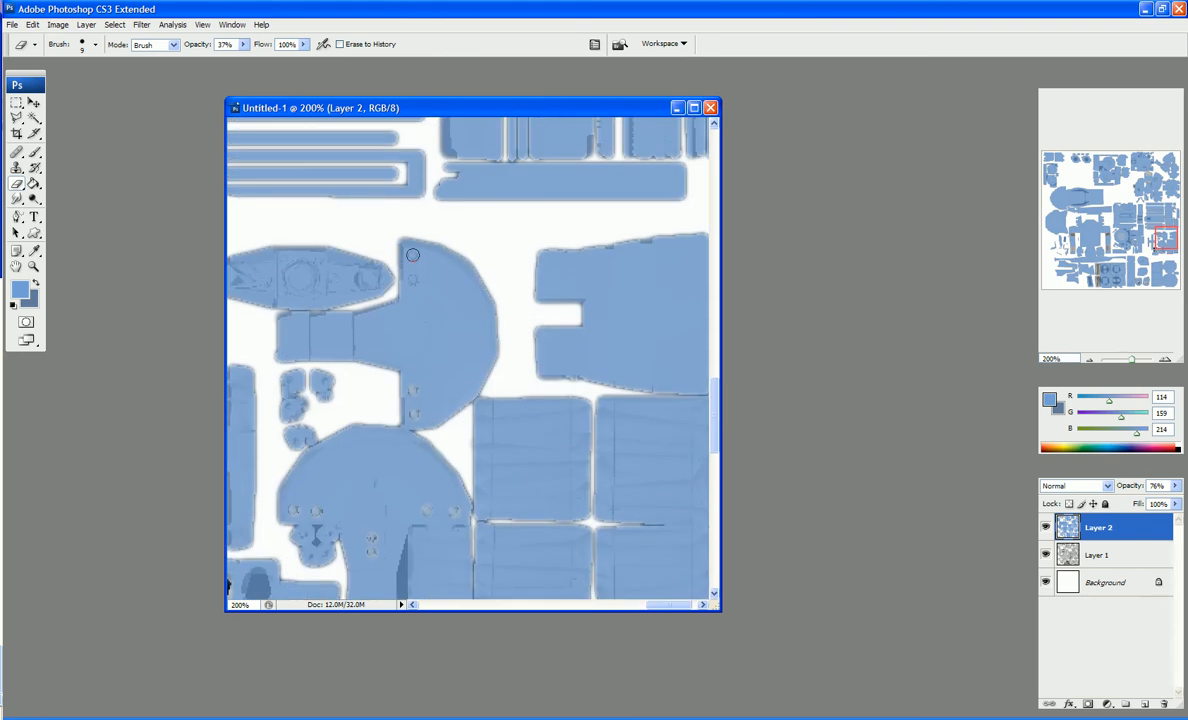
Erase the blue over the upper boat-shaped part's round boss with a 25 px brush and its small bolts with an 8 px brush.
{"action": "key", "text": "bracketright"}
{"action": "key", "text": "bracketright"}
{"action": "key", "text": "bracketright"}
{"action": "key", "text": "bracketright"}
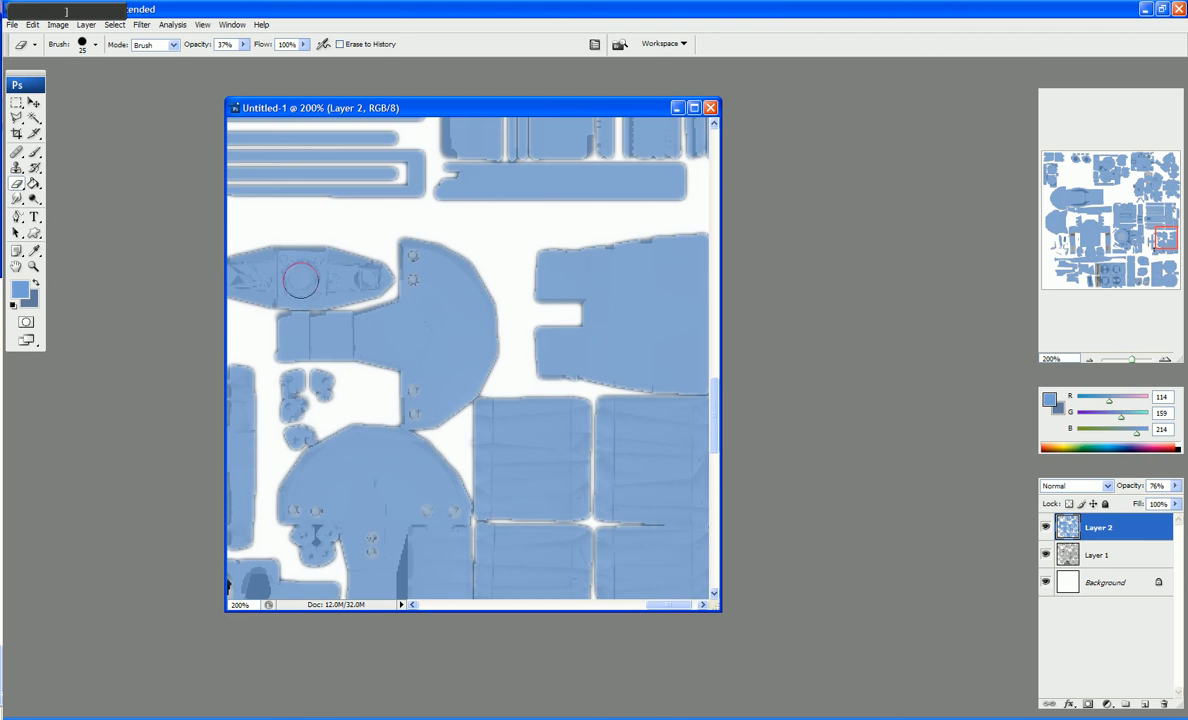
{"action": "key", "text": "bracketleft"}
{"action": "key", "text": "bracketleft"}
{"action": "key", "text": "bracketleft"}
{"action": "key", "text": "bracketleft"}
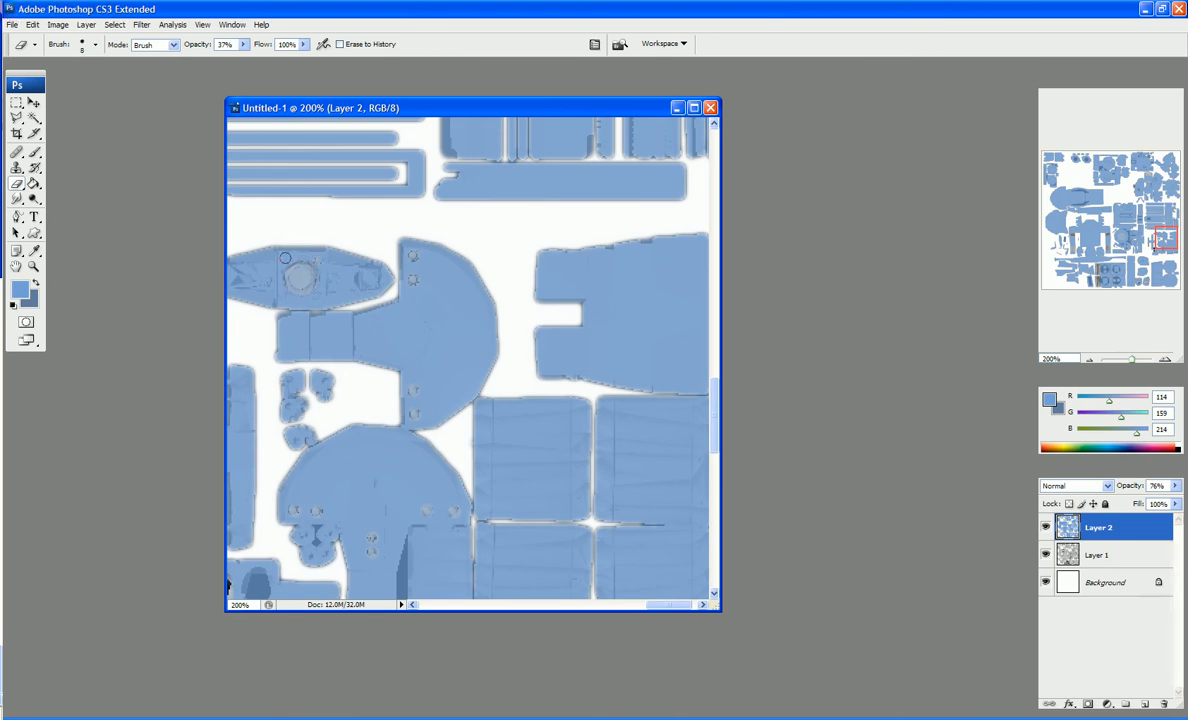
Erase the blue over the round hub of the long slotted plate and the small bolts around it, using 10 and 9 px brushes for the bolts.
{"action": "scroll", "coordinate": [397, 309], "scroll_direction": "up", "scroll_amount": 10}
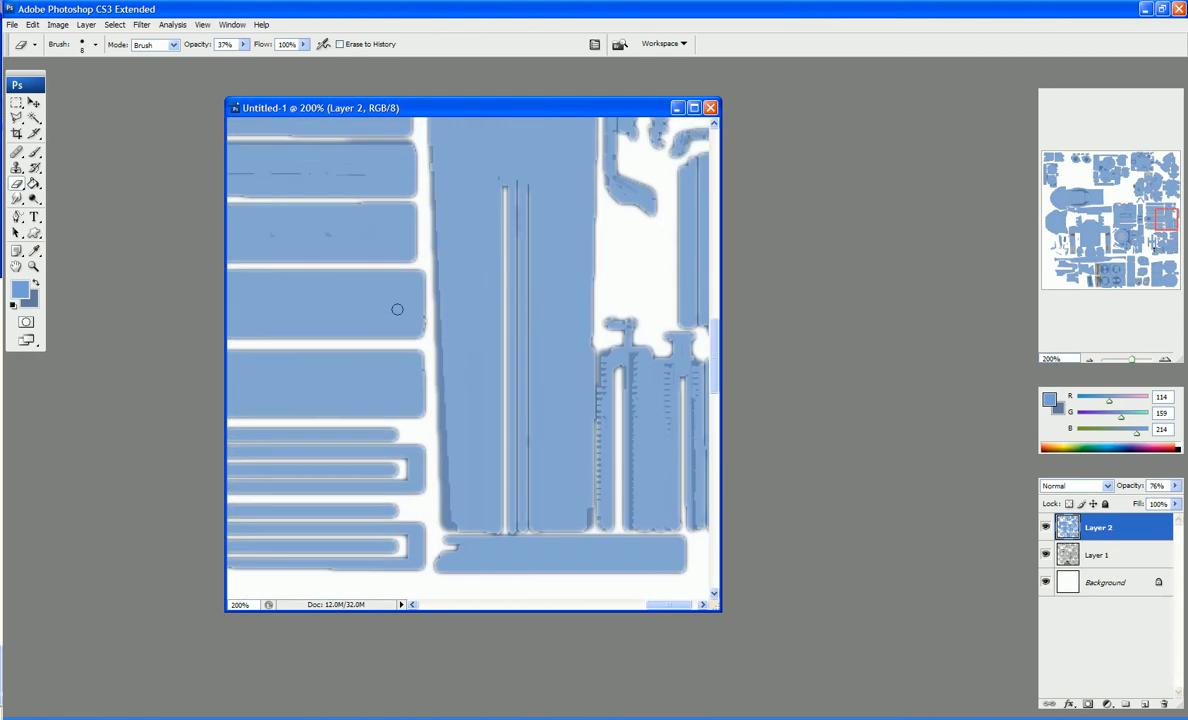
{"action": "key", "text": "bracketright"}
{"action": "key", "text": "bracketright"}
{"action": "key", "text": "bracketright"}
{"action": "key", "text": "bracketright"}
{"action": "key", "text": "bracketright"}
{"action": "key", "text": "bracketright"}
{"action": "key", "text": "bracketright"}
{"action": "key", "text": "bracketright"}
{"action": "key", "text": "bracketright"}
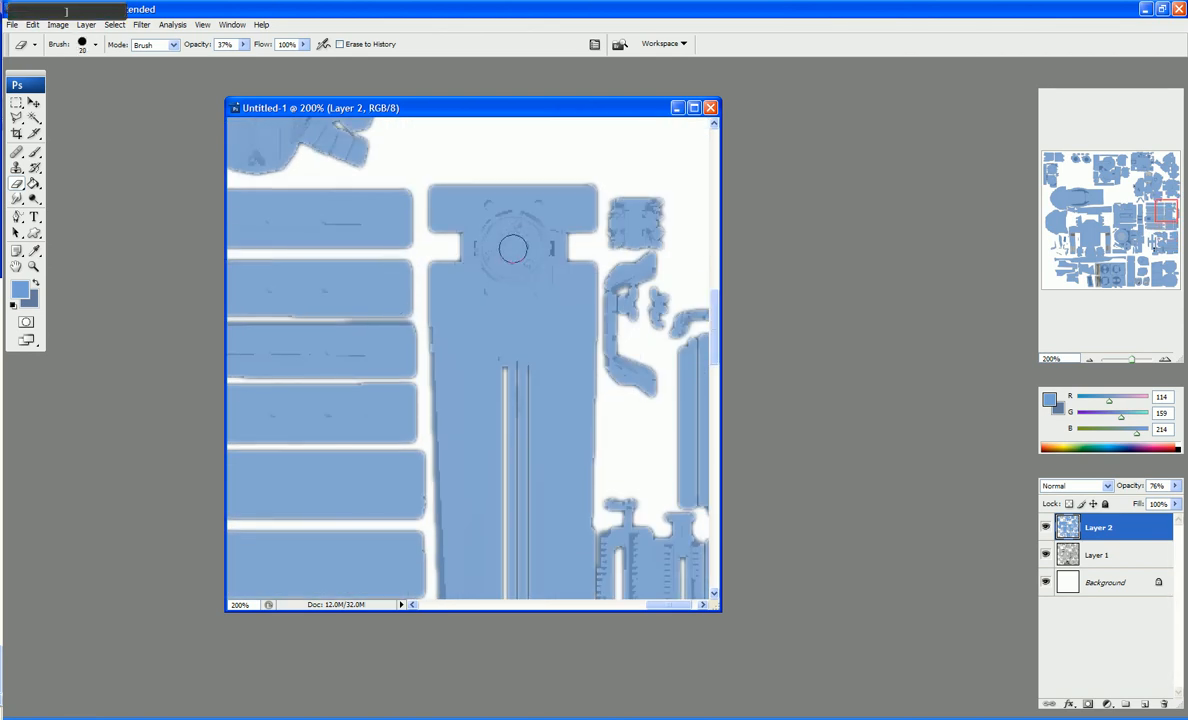
{"action": "key", "text": "bracketright"}
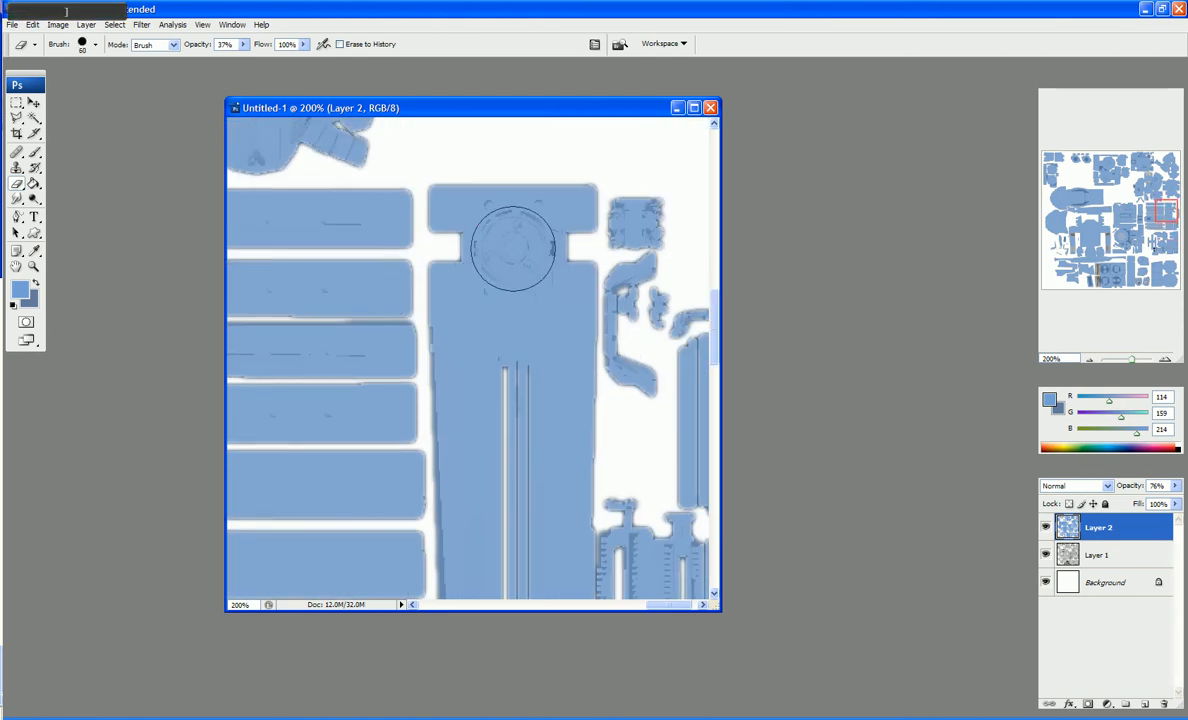
{"action": "key", "text": "bracketleft"}
{"action": "key", "text": "bracketleft"}
{"action": "key", "text": "bracketleft"}
{"action": "key", "text": "bracketleft"}
{"action": "key", "text": "bracketleft"}
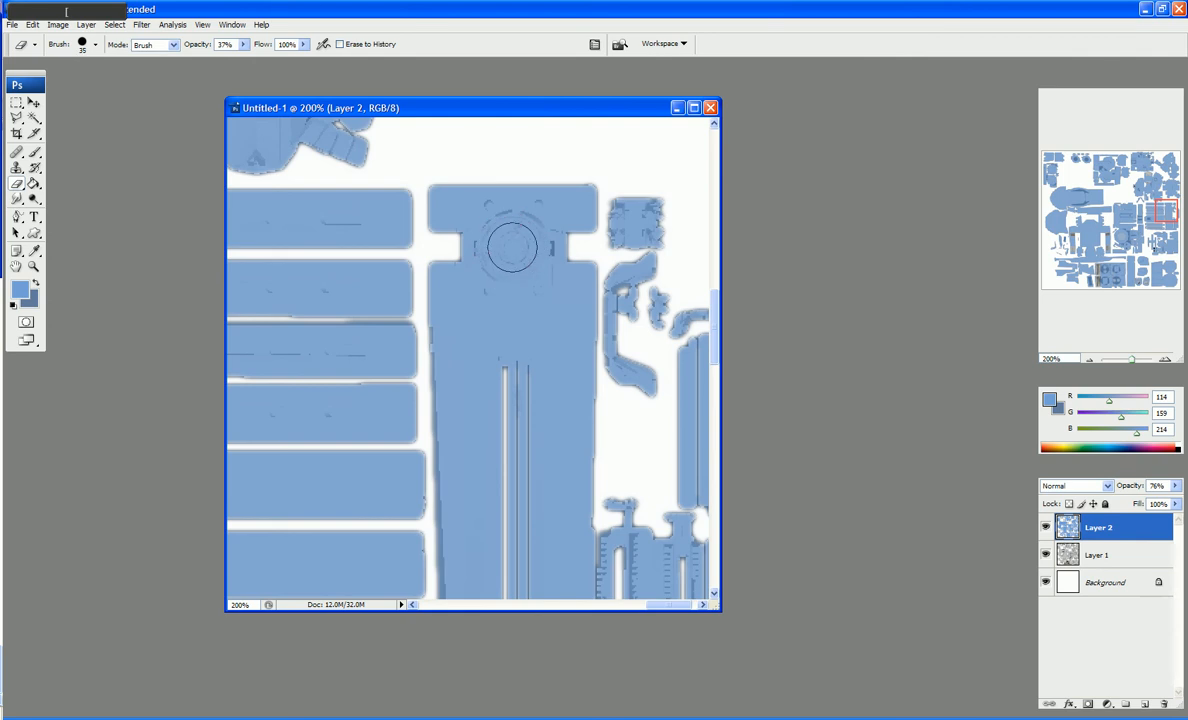
{"action": "key", "text": "bracketleft"}
{"action": "key", "text": "bracketleft"}
{"action": "key", "text": "bracketleft"}
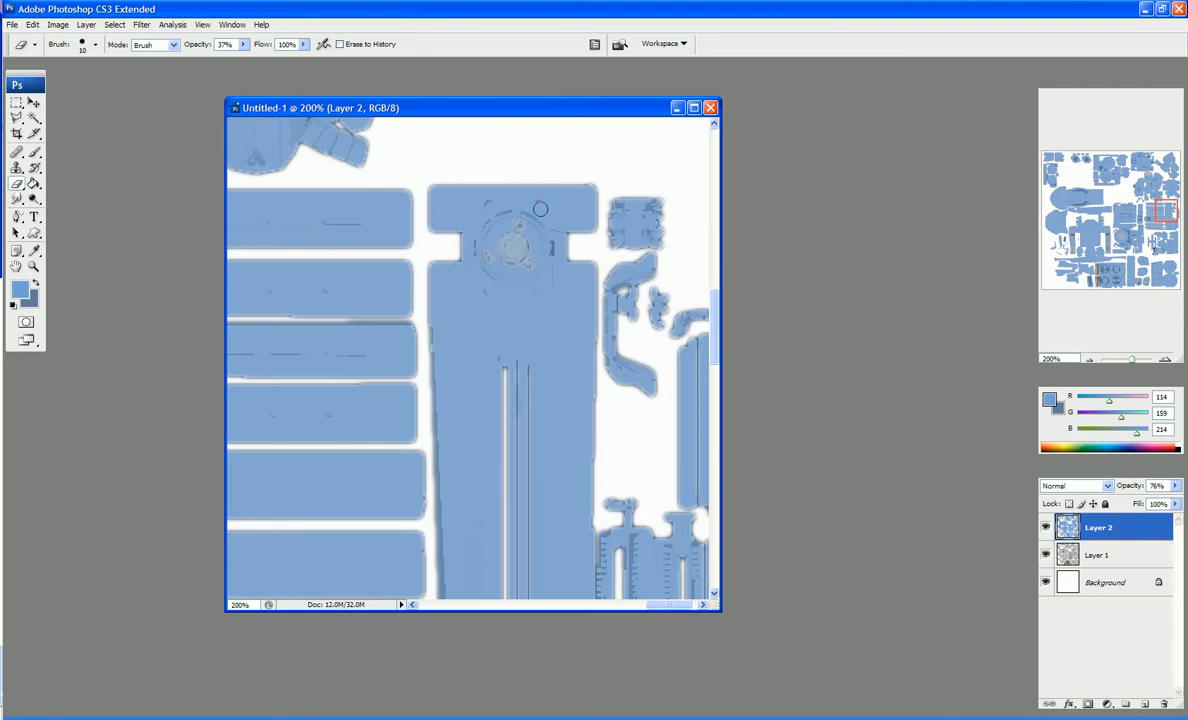
{"action": "key", "text": "bracketleft"}
Erase the blue over the round boss at the centre of the winged panel with a 25 px brush.
{"action": "scroll", "coordinate": [549, 292], "scroll_direction": "up", "scroll_amount": 5}
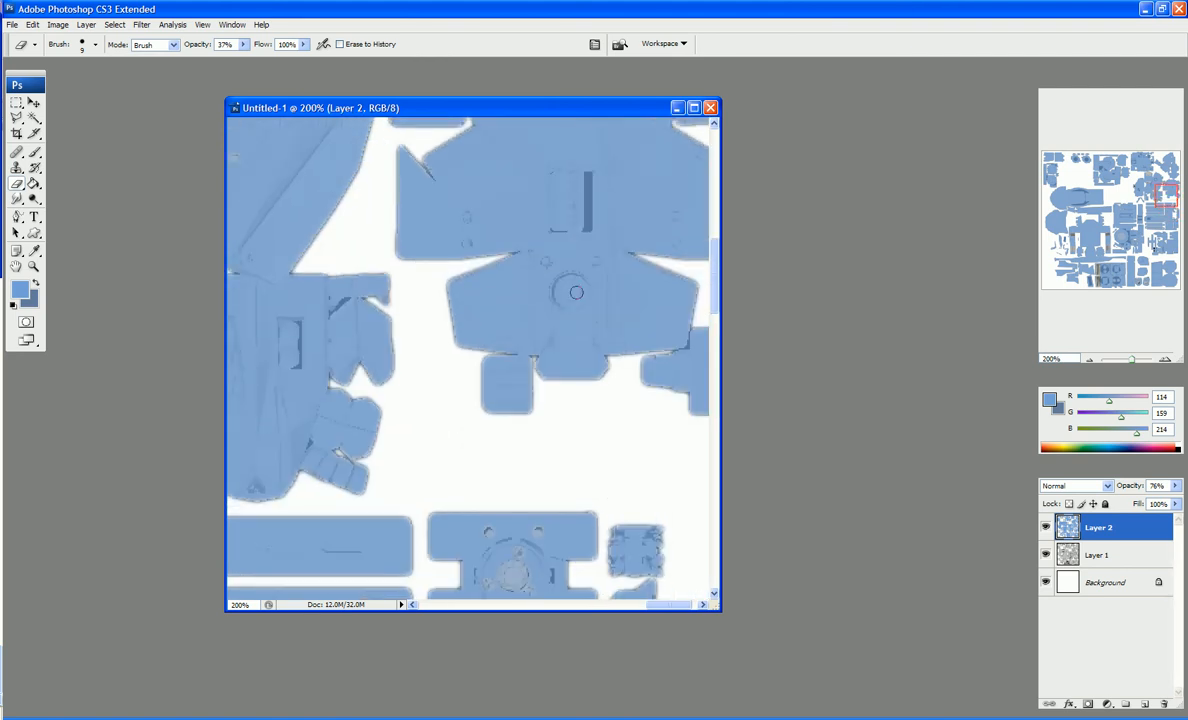
{"action": "key", "text": "bracketright"}
{"action": "key", "text": "bracketright"}
{"action": "key", "text": "bracketright"}
{"action": "key", "text": "bracketright"}
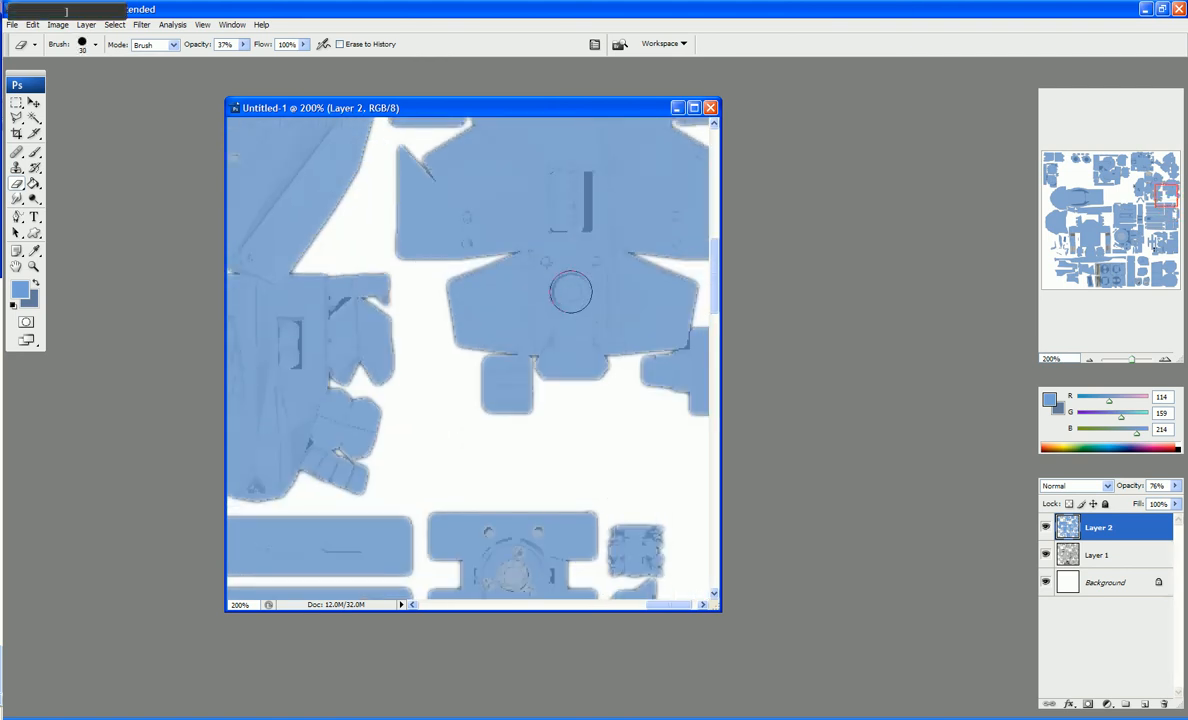
{"action": "key", "text": "bracketleft"}
{"action": "left_click", "coordinate": [569, 291]}
Erase the blue over the two bolts above the boss and the bolts on both side wings with a 10 px brush.
{"action": "key", "text": "bracketleft"}
{"action": "key", "text": "bracketleft"}
{"action": "key", "text": "bracketleft"}
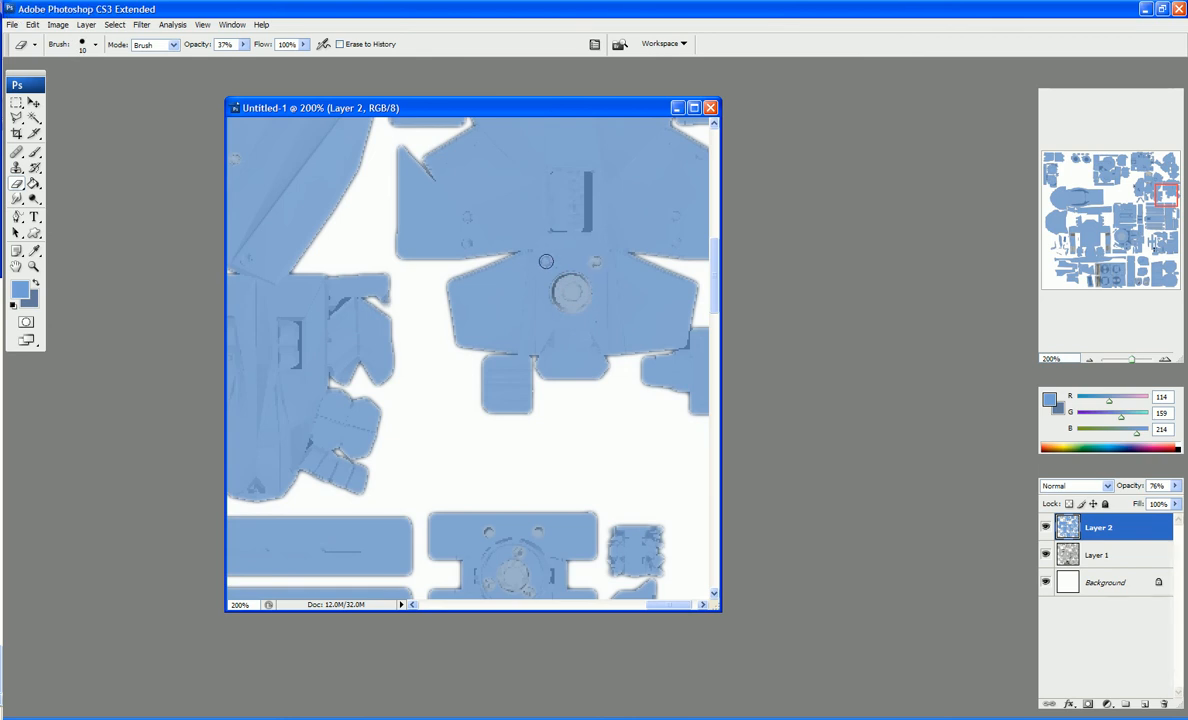
{"action": "left_click", "coordinate": [468, 215]}
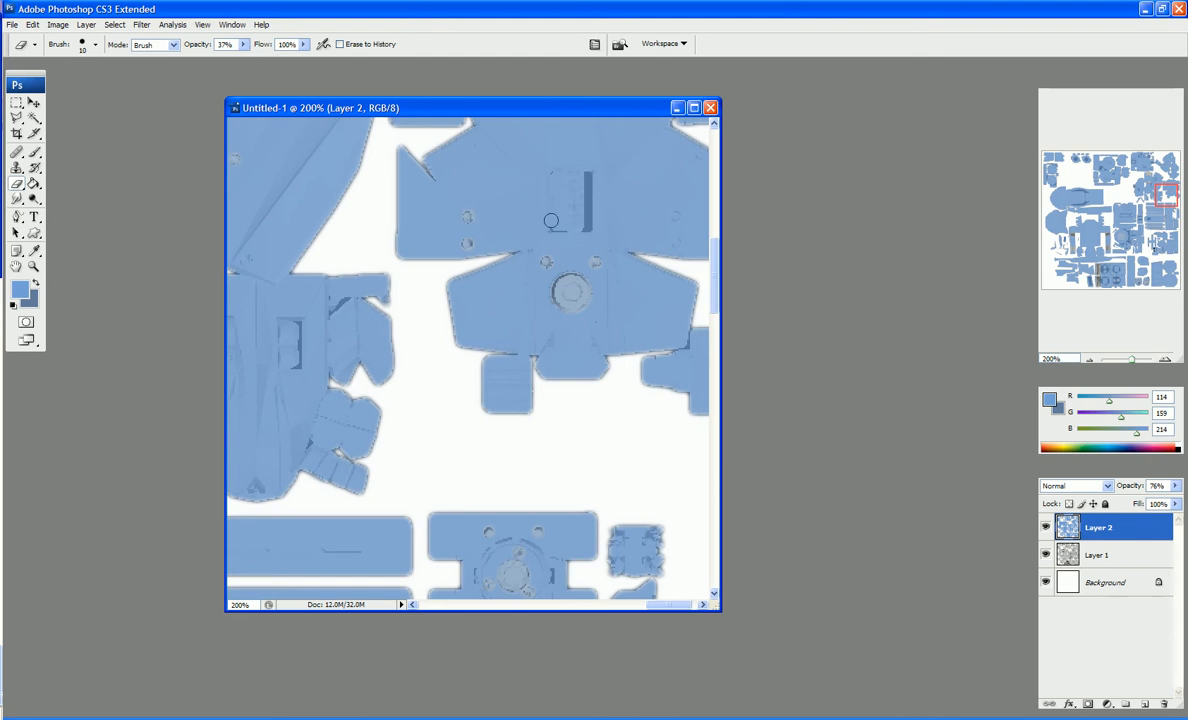
{"action": "left_click", "coordinate": [675, 214]}
Erase the blue over the round bolt on the arched tab beside the winged panel with a 15 px brush.
{"action": "scroll", "coordinate": [543, 215], "scroll_direction": "up", "scroll_amount": 3}
{"action": "key", "text": "bracketright"}
{"action": "key", "text": "bracketright"}
{"action": "key", "text": "bracketright"}
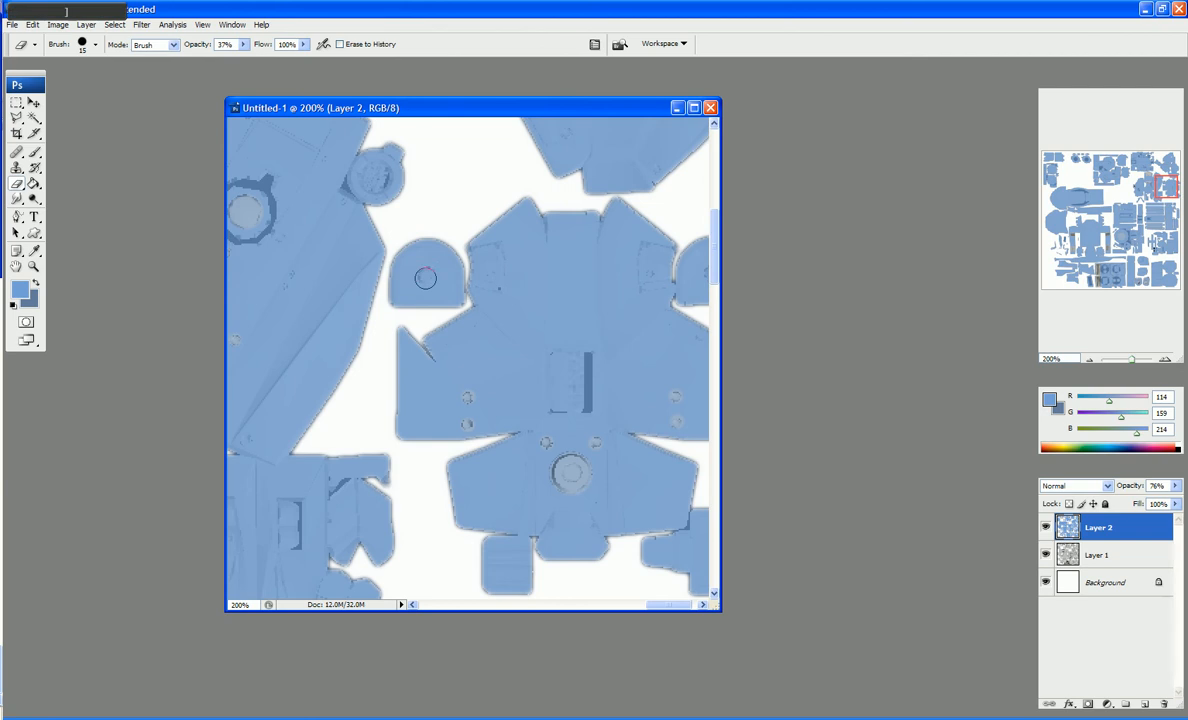
Enlarge the eraser brush and erase the blue over the round port attached to the large angled panel.
{"action": "key", "text": "bracketright"}
{"action": "key", "text": "bracketright"}
{"action": "key", "text": "bracketleft"}
{"action": "left_click", "coordinate": [375, 177]}
{"action": "left_click", "coordinate": [377, 176]}
Erase the blue over the small bolts in the winged panel's two upper corner recesses with a 9 px brush.
{"action": "key", "text": "bracketleft"}
{"action": "key", "text": "bracketleft"}
{"action": "key", "text": "bracketleft"}
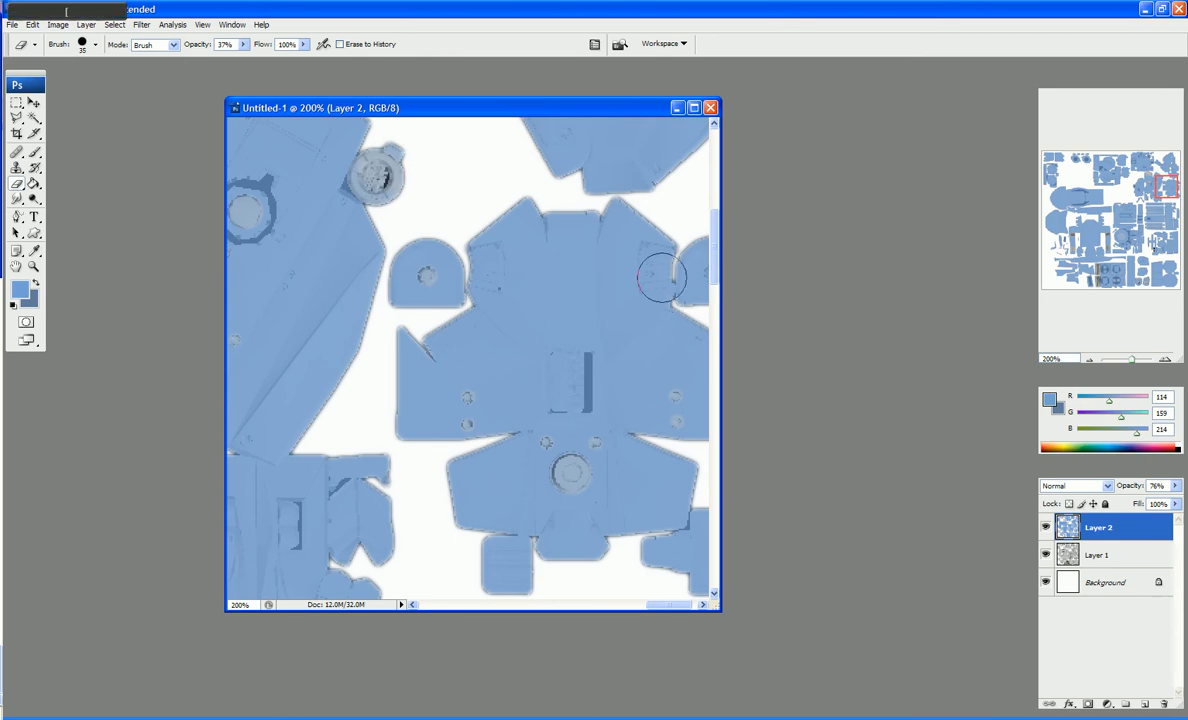
{"action": "key", "text": "bracketleft"}
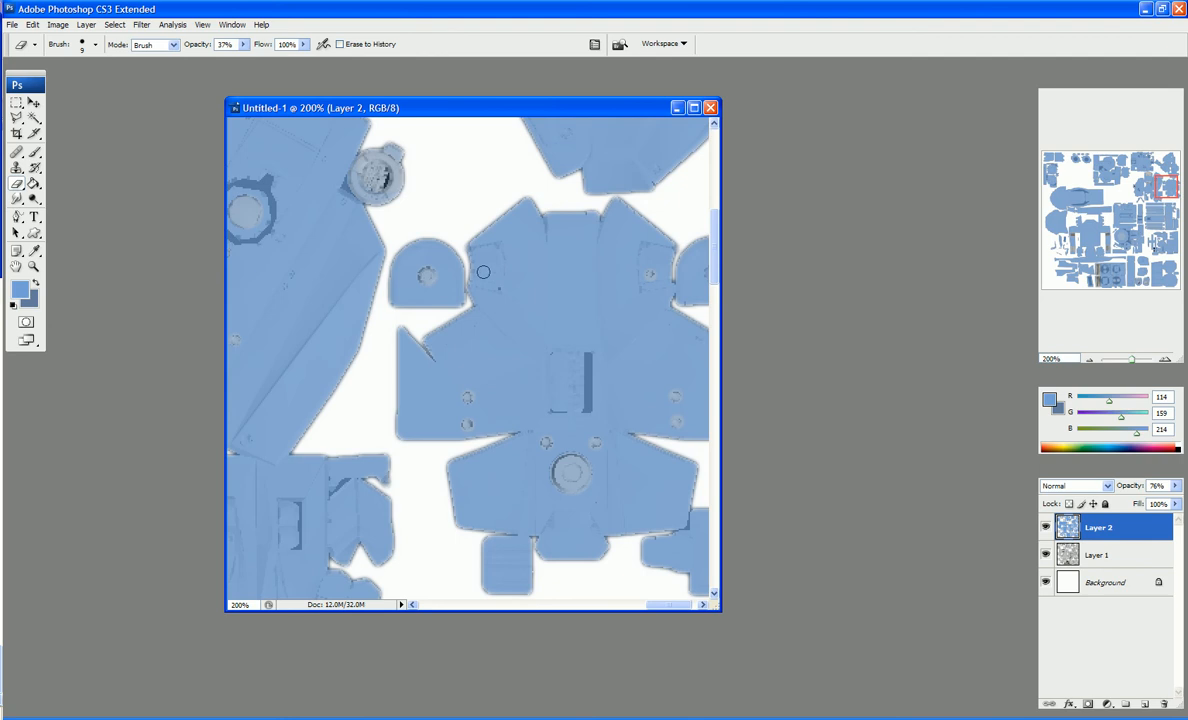
Erase the blue over the small bolts on the folded angular panels in the texture's upper-right corner with the 9 px brush.
{"action": "scroll", "coordinate": [512, 214], "scroll_direction": "up", "scroll_amount": 3}
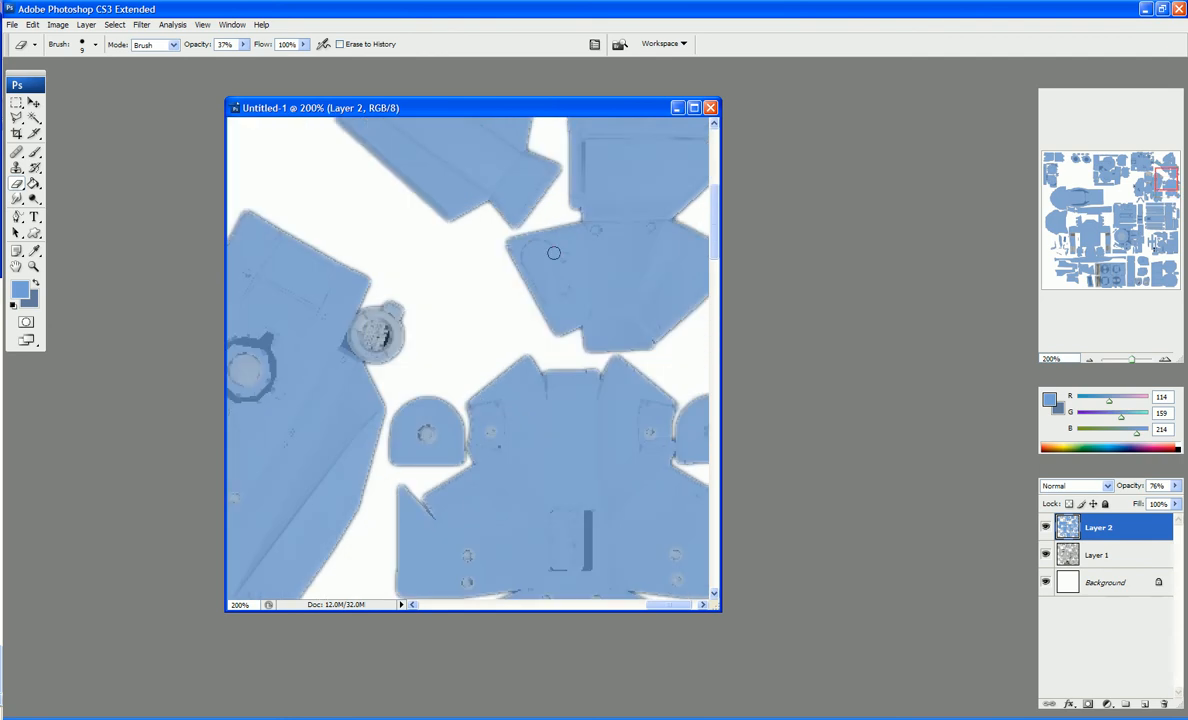
{"action": "scroll", "coordinate": [506, 207], "scroll_direction": "up", "scroll_amount": 3}
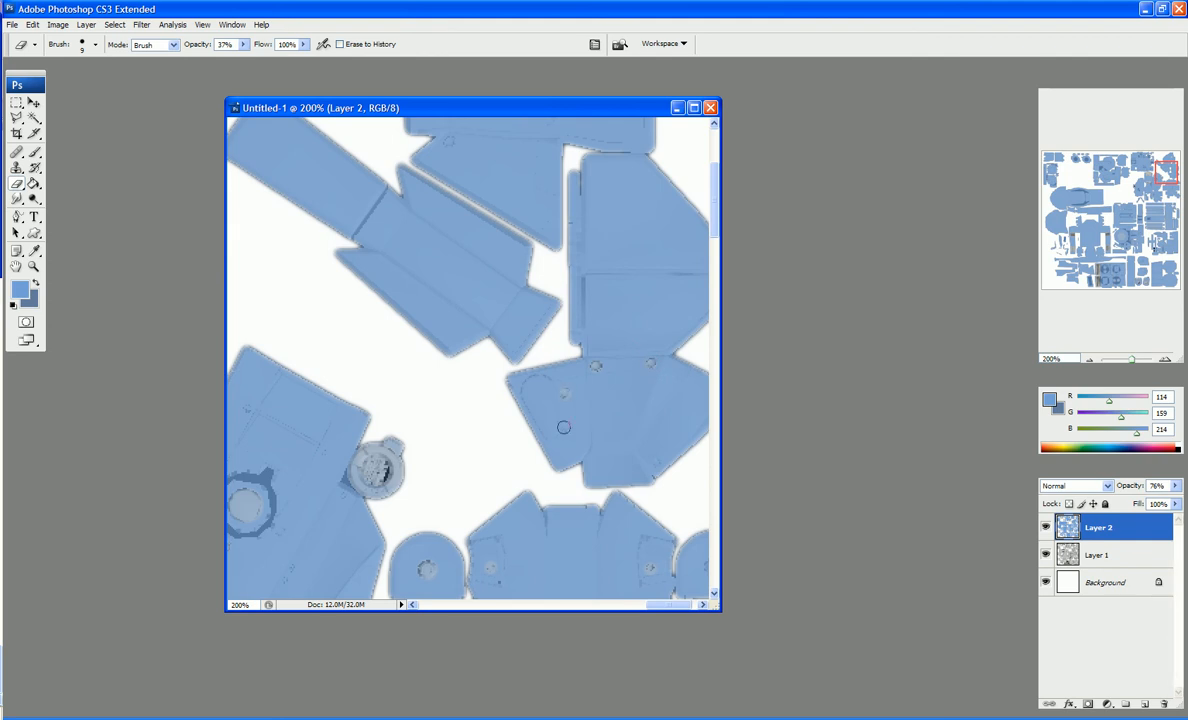
{"action": "scroll", "coordinate": [607, 388], "scroll_direction": "up", "scroll_amount": 5}
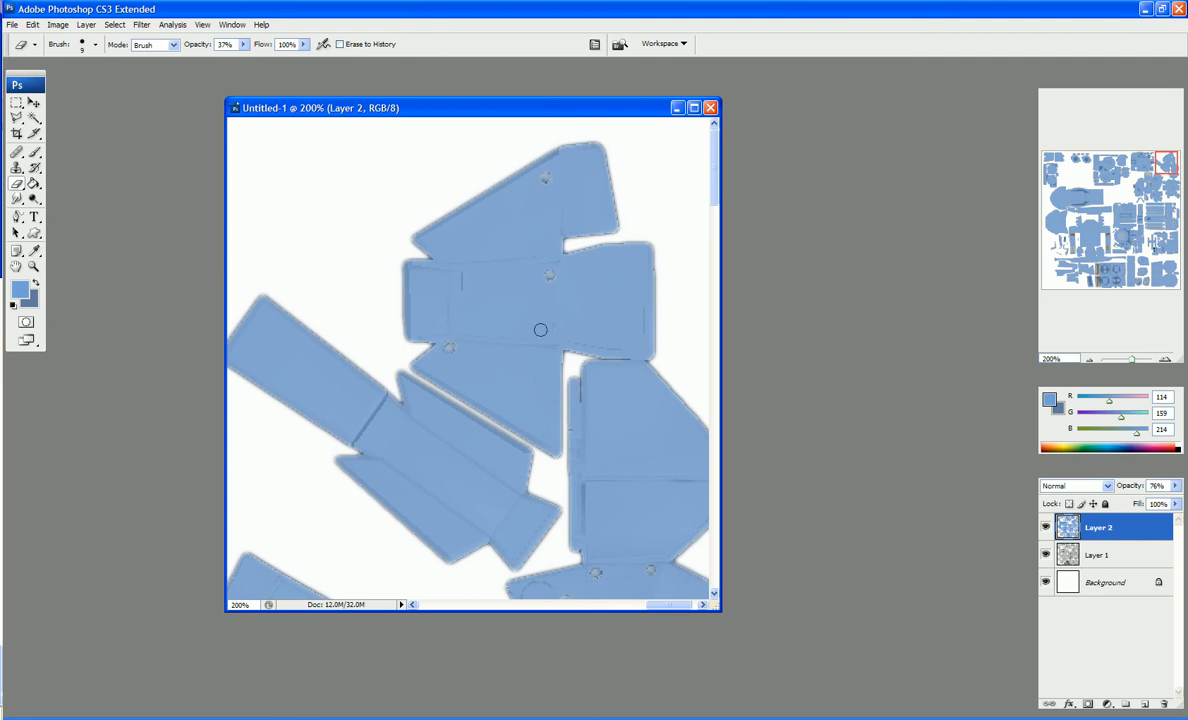
{"action": "scroll", "coordinate": [540, 329], "scroll_direction": "down", "scroll_amount": 1}
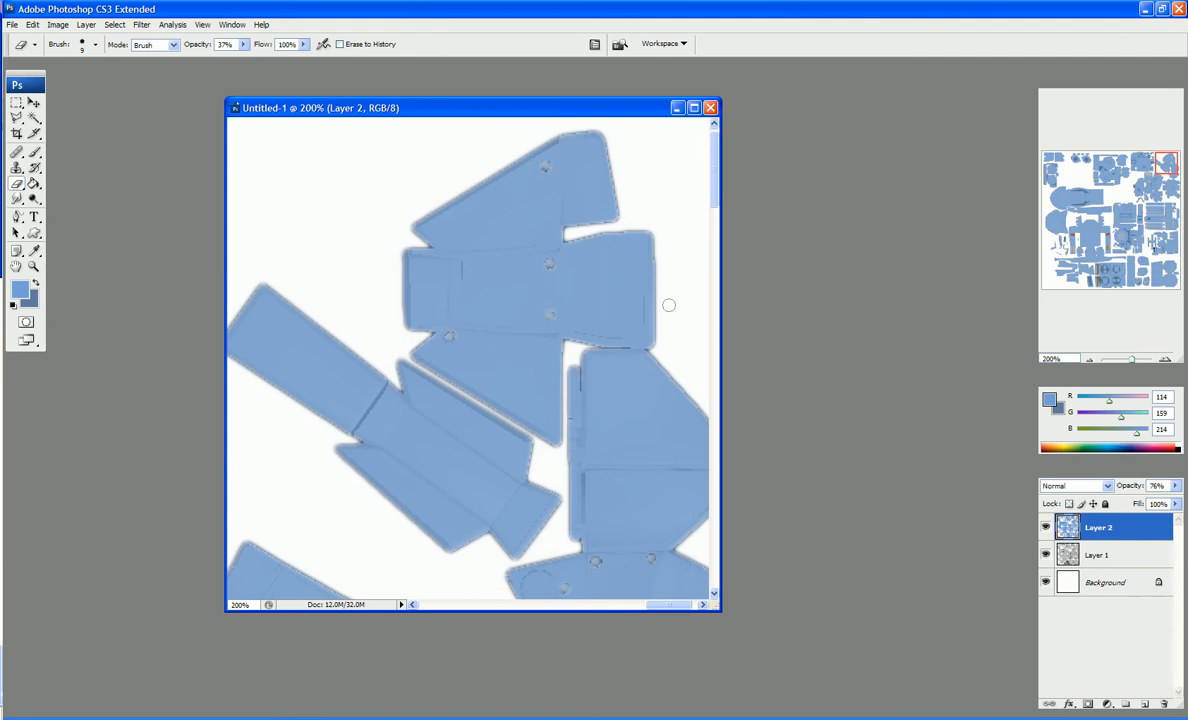
{"action": "scroll", "coordinate": [656, 305], "scroll_direction": "up", "scroll_amount": 1}
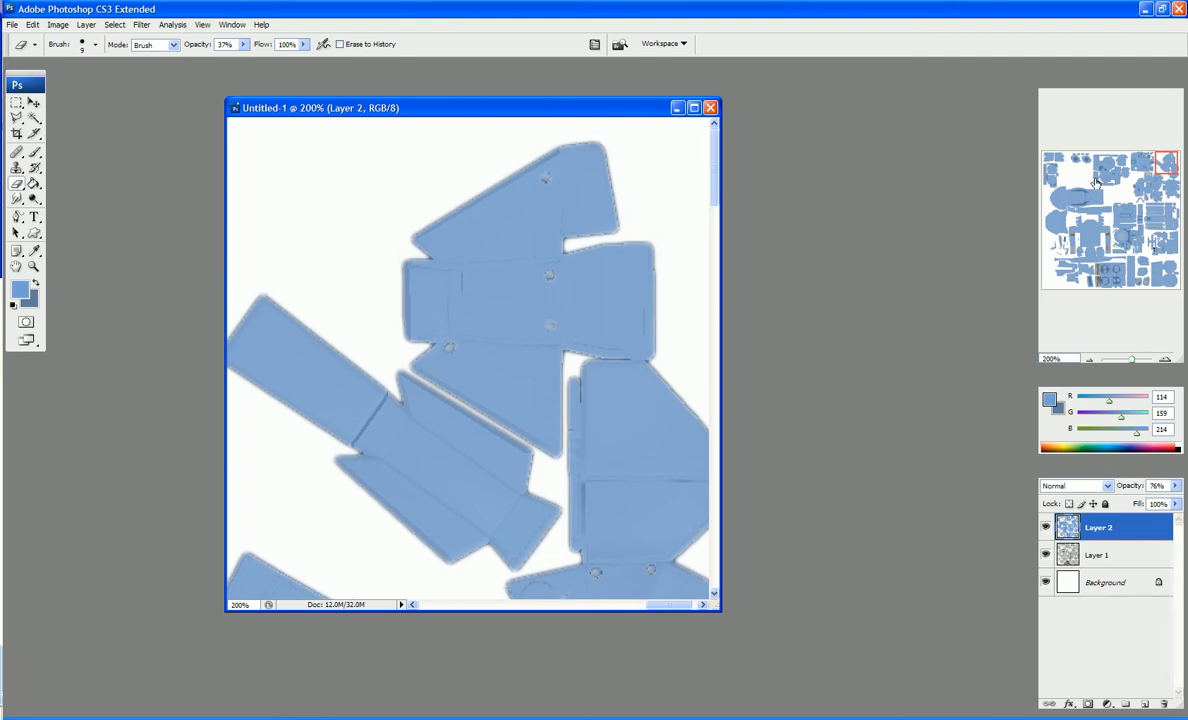
Erase the blue over the round bolt on the second arched tab with a 15 px brush.
{"action": "left_click_drag", "start_coordinate": [1165, 165], "coordinate": [1180, 195]}
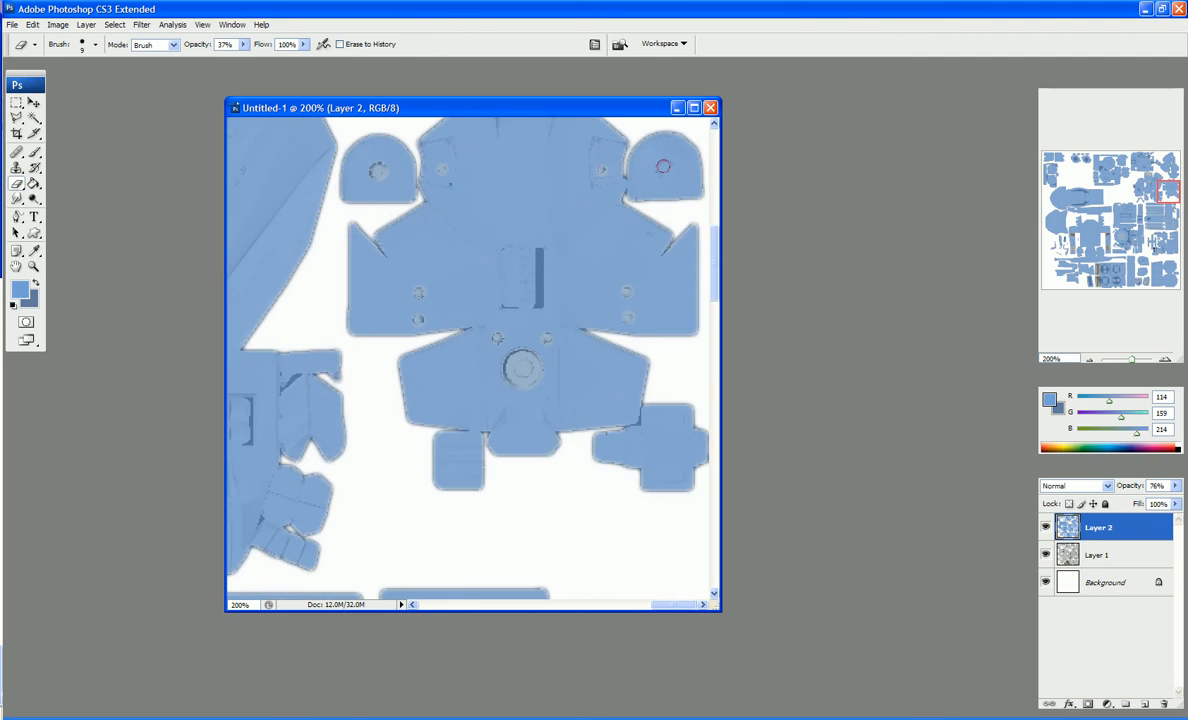
{"action": "key", "text": "bracketright"}
{"action": "key", "text": "bracketright"}
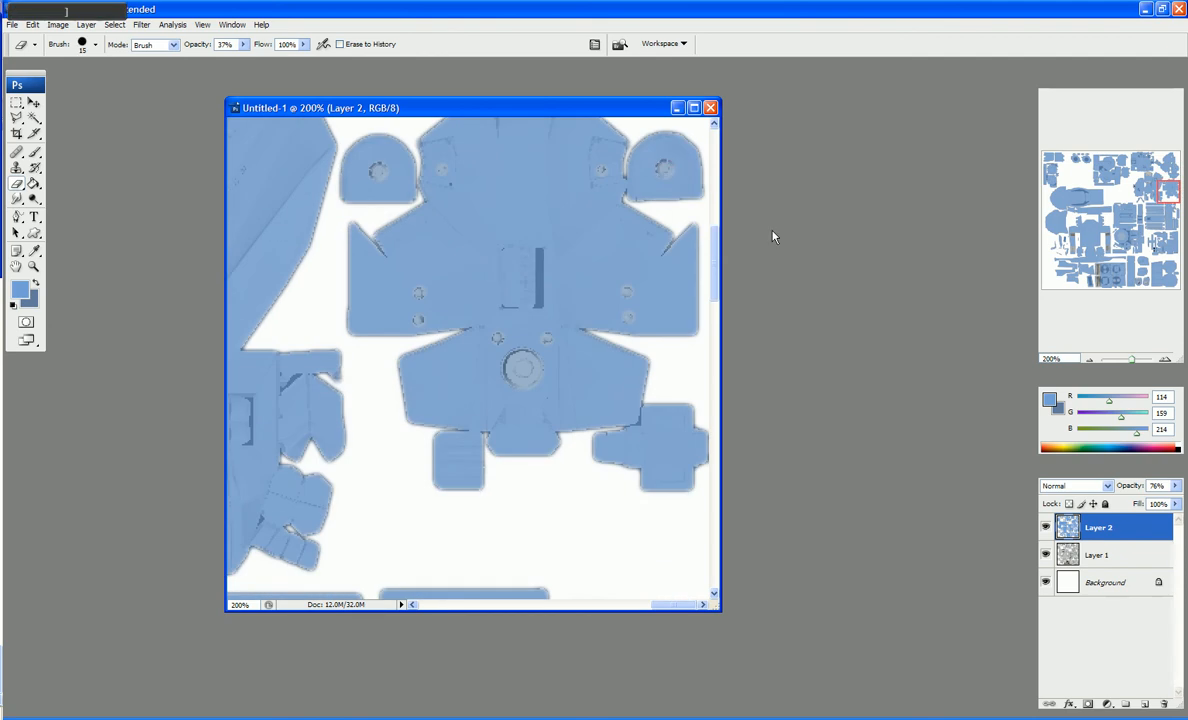
Set the opacity of Layer 2 to 100%.
{"action": "scroll", "coordinate": [639, 285], "scroll_direction": "down", "scroll_amount": 10}
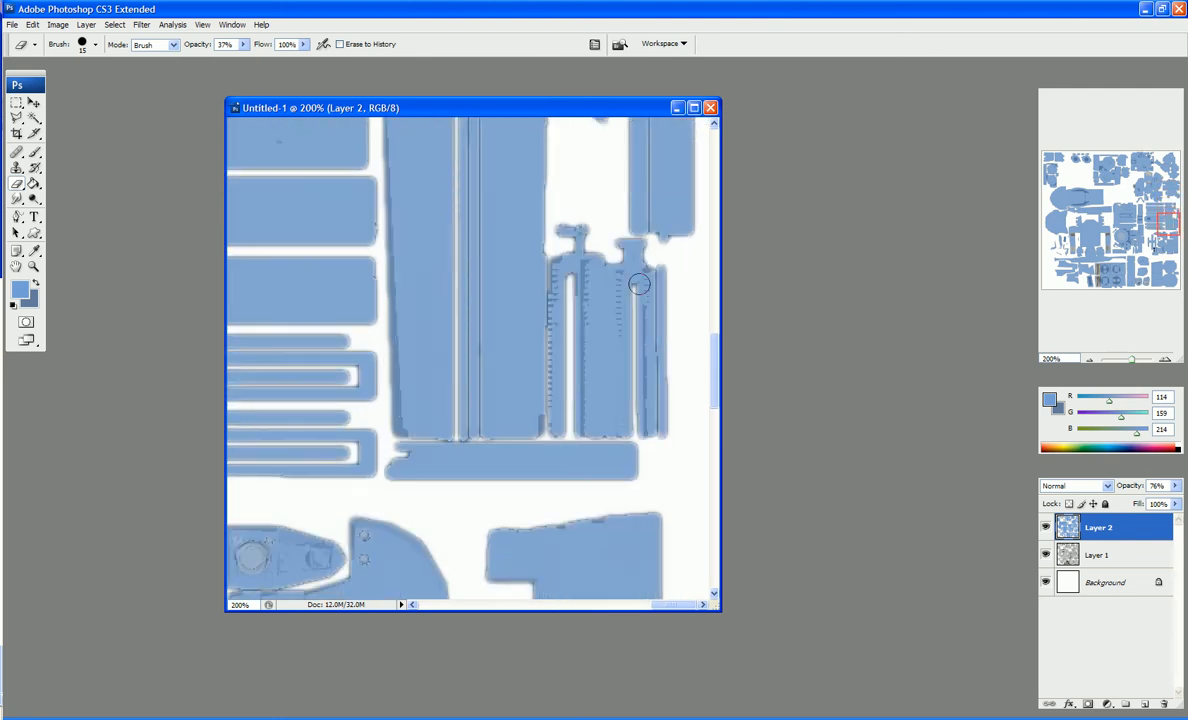
{"action": "scroll", "coordinate": [639, 285], "scroll_direction": "down", "scroll_amount": 10}
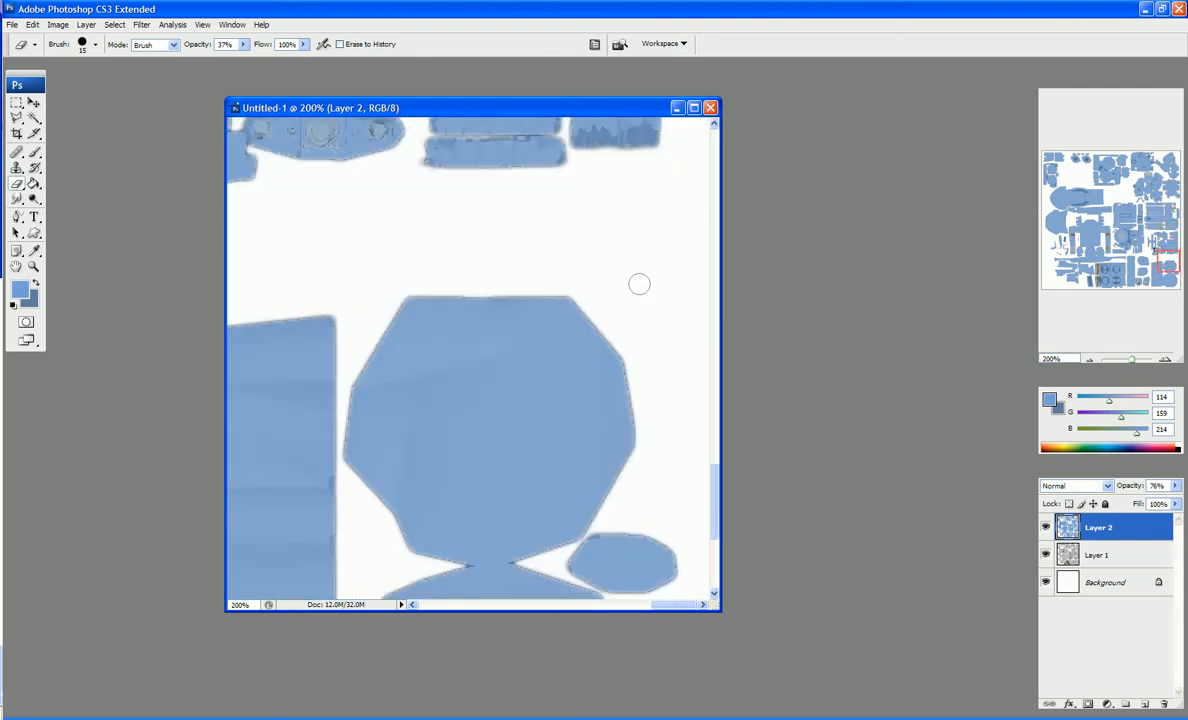
{"action": "scroll", "coordinate": [639, 285], "scroll_direction": "down", "scroll_amount": 2}
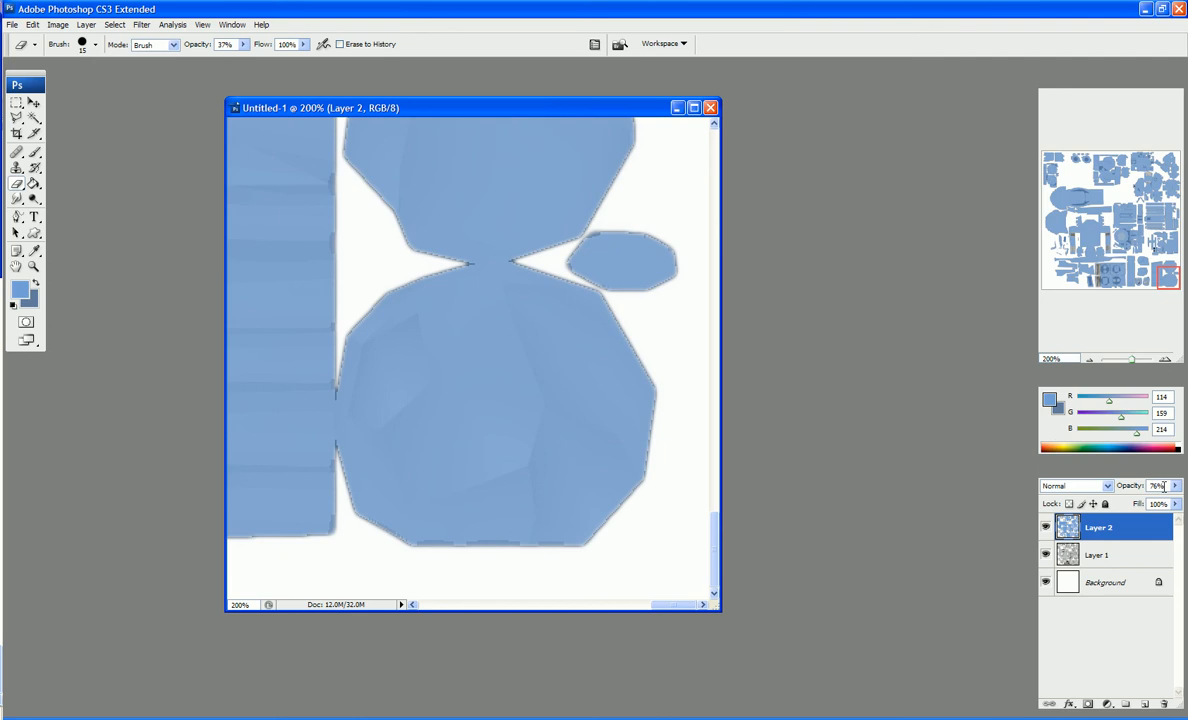
{"action": "left_click_drag", "start_coordinate": [1175, 485], "coordinate": [1186, 508]}
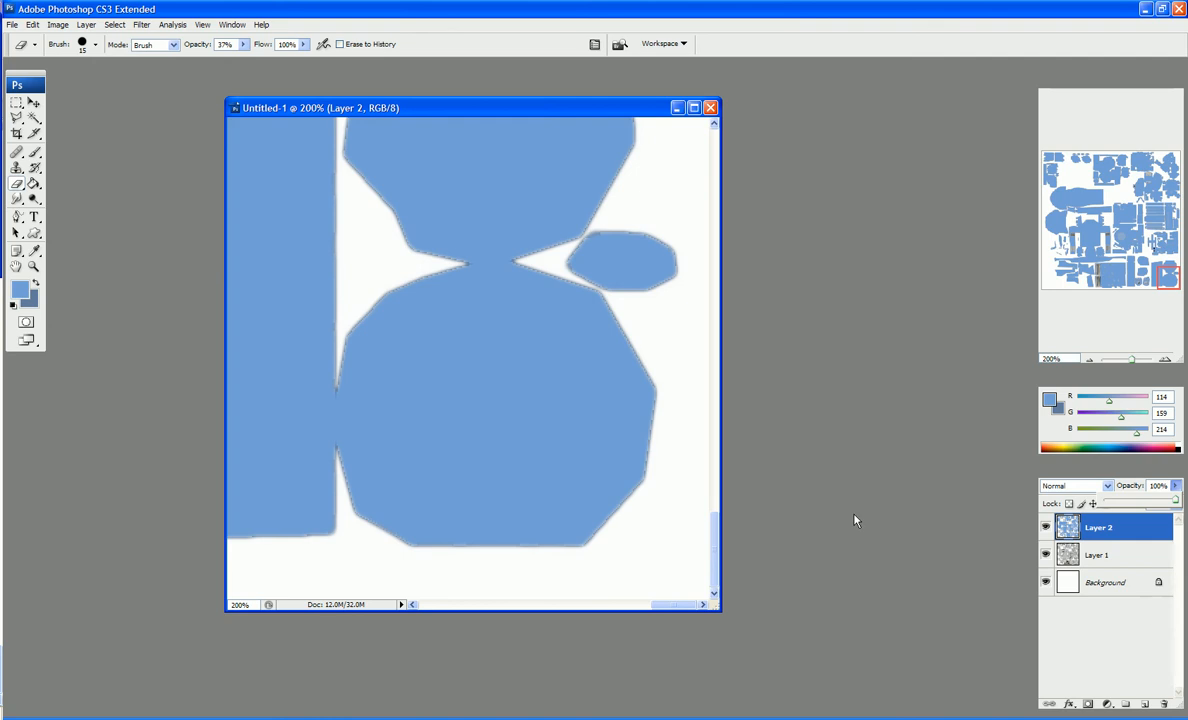
Toggle Layer 1 off and on to check the erased areas across the whole texture, and hide Layer 2.
{"action": "key", "text": "ctrl+KP_Subtract"}
{"action": "key", "text": "ctrl+KP_Subtract"}
{"action": "key", "text": "ctrl+KP_Subtract"}
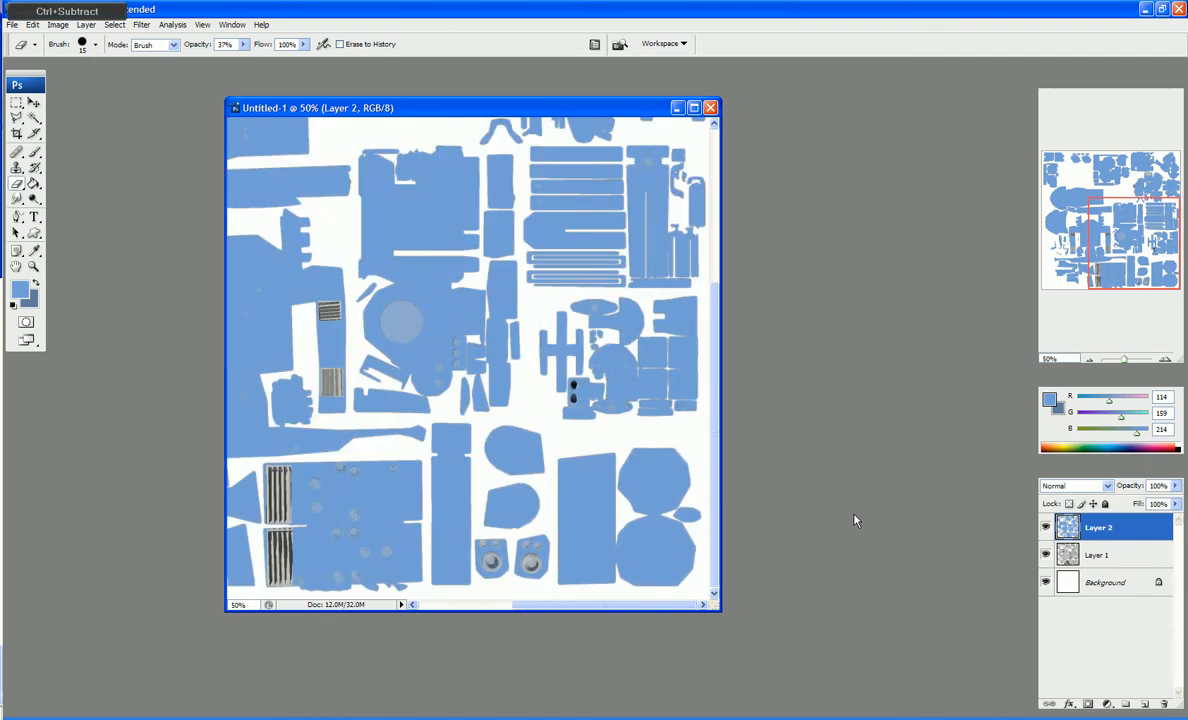
{"action": "left_click", "coordinate": [1047, 555]}
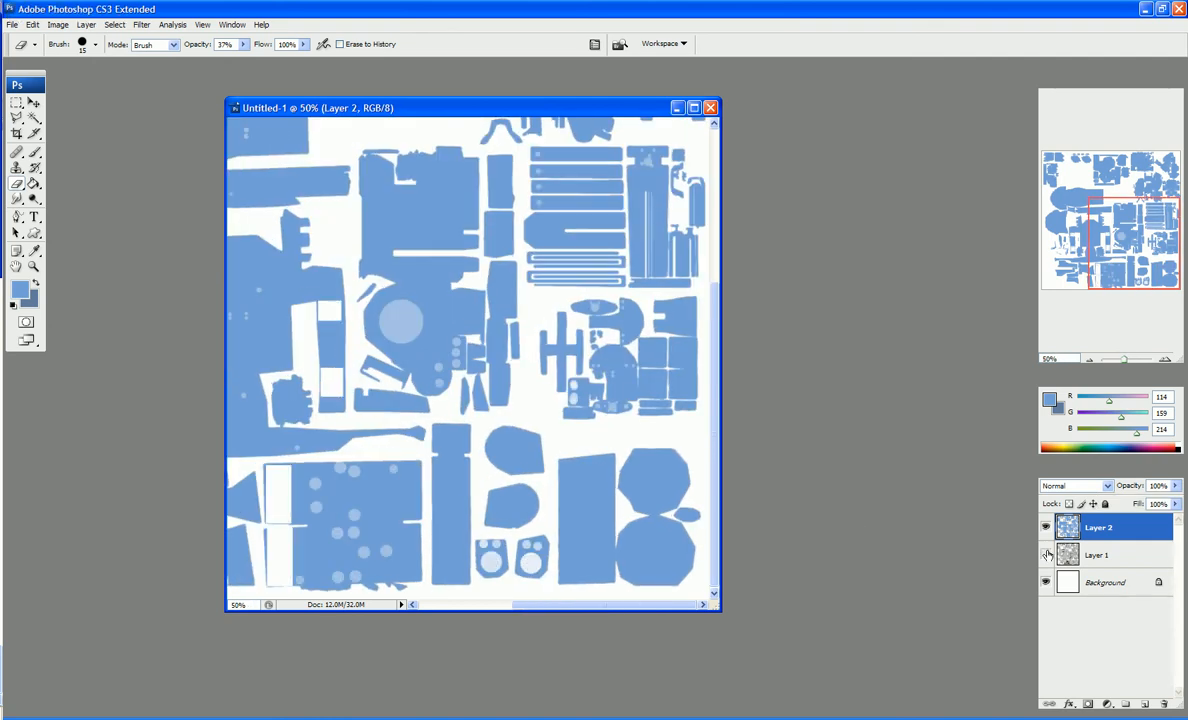
{"action": "key", "text": "ctrl+KP_Subtract"}
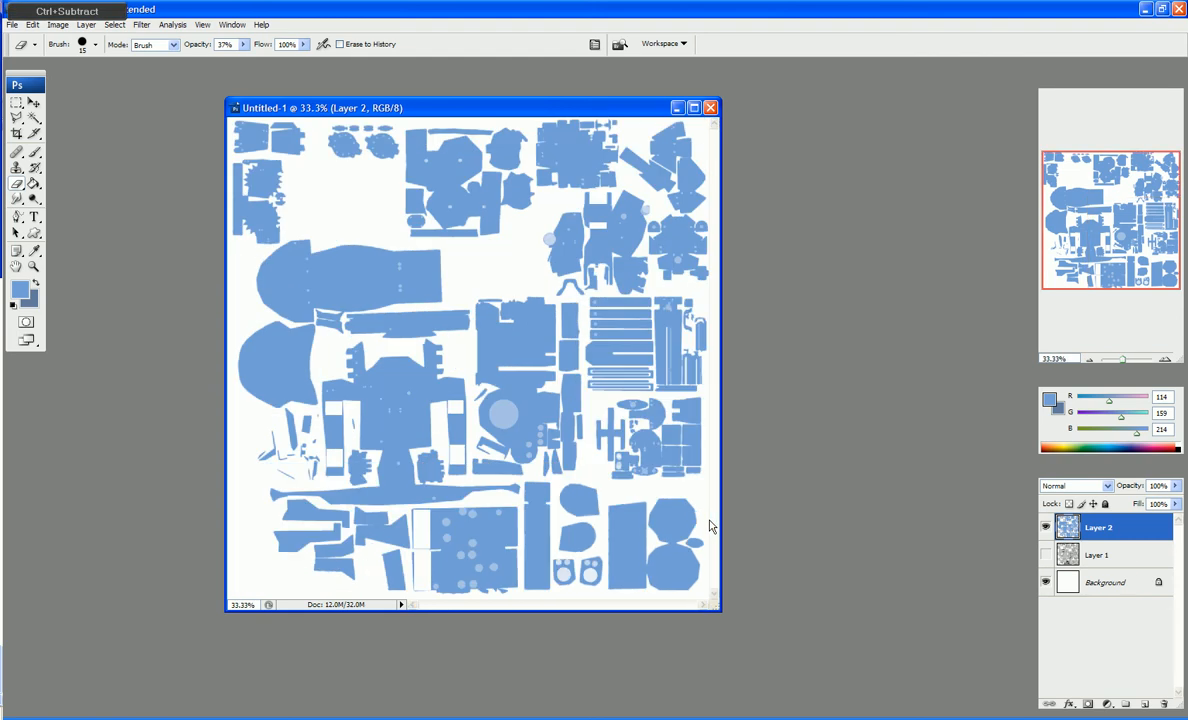
{"action": "left_click", "coordinate": [1045, 555]}
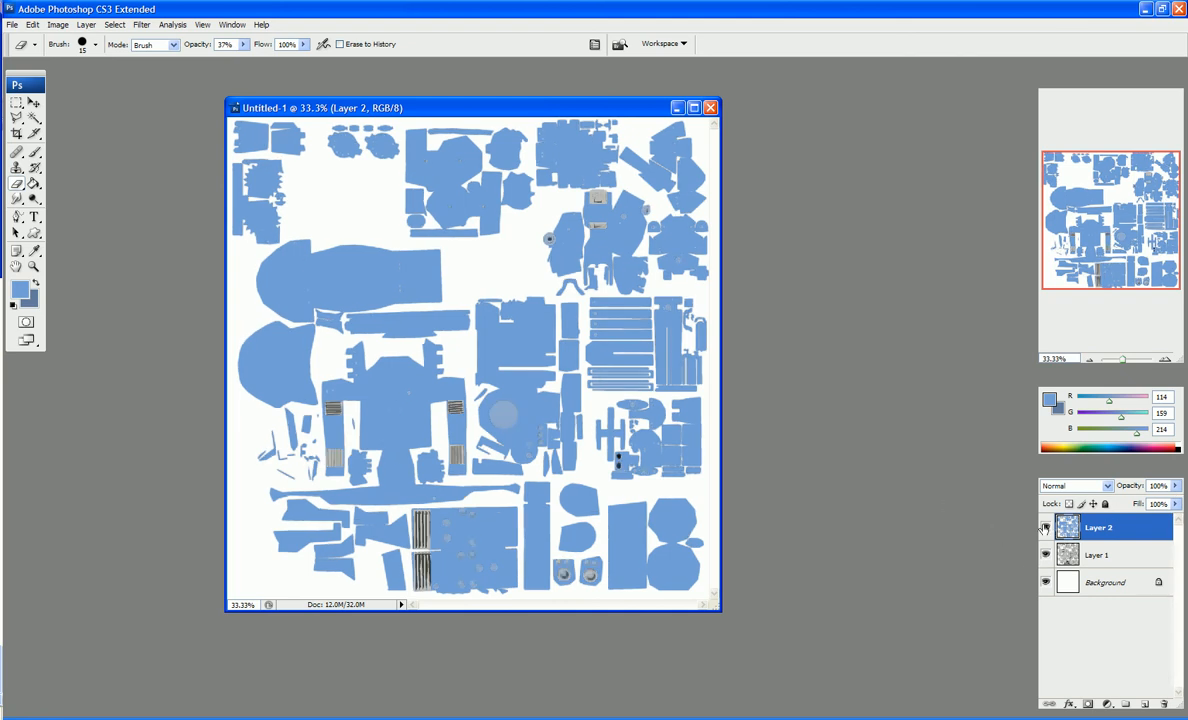
{"action": "left_click", "coordinate": [1045, 527]}
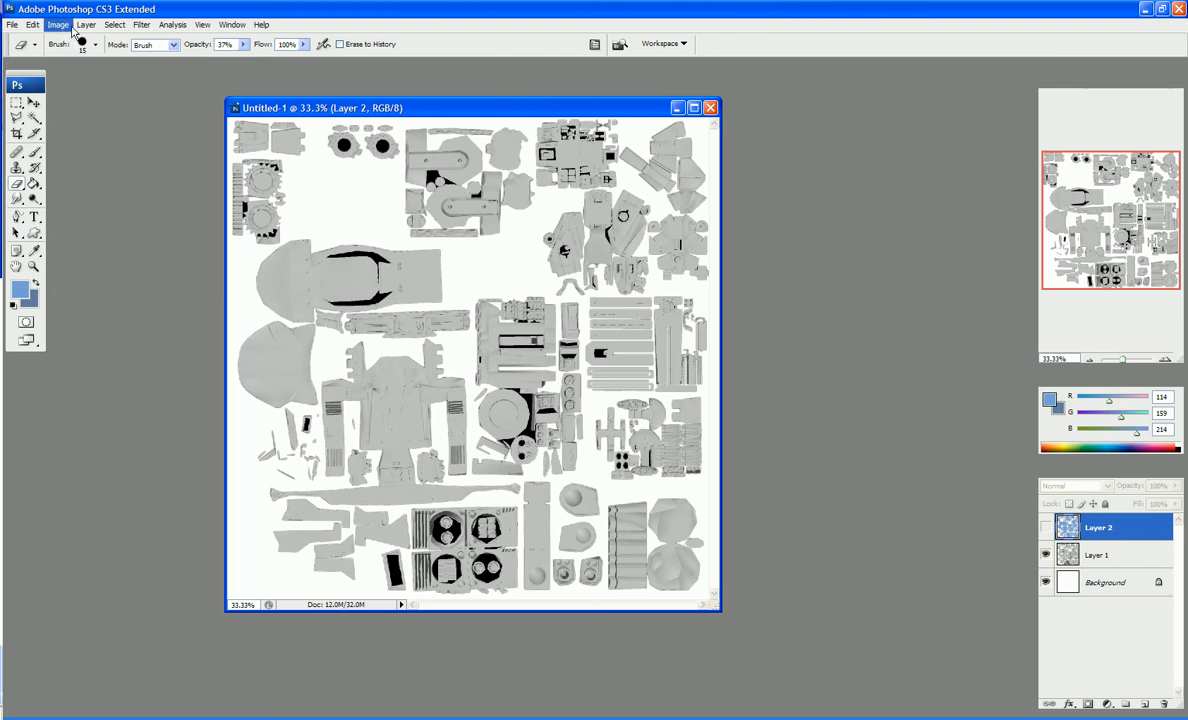
Darken the grey metal on Layer 1 using Levels with a black input level of 101, and show Layer 2 again.
{"action": "left_click", "coordinate": [84, 25]}
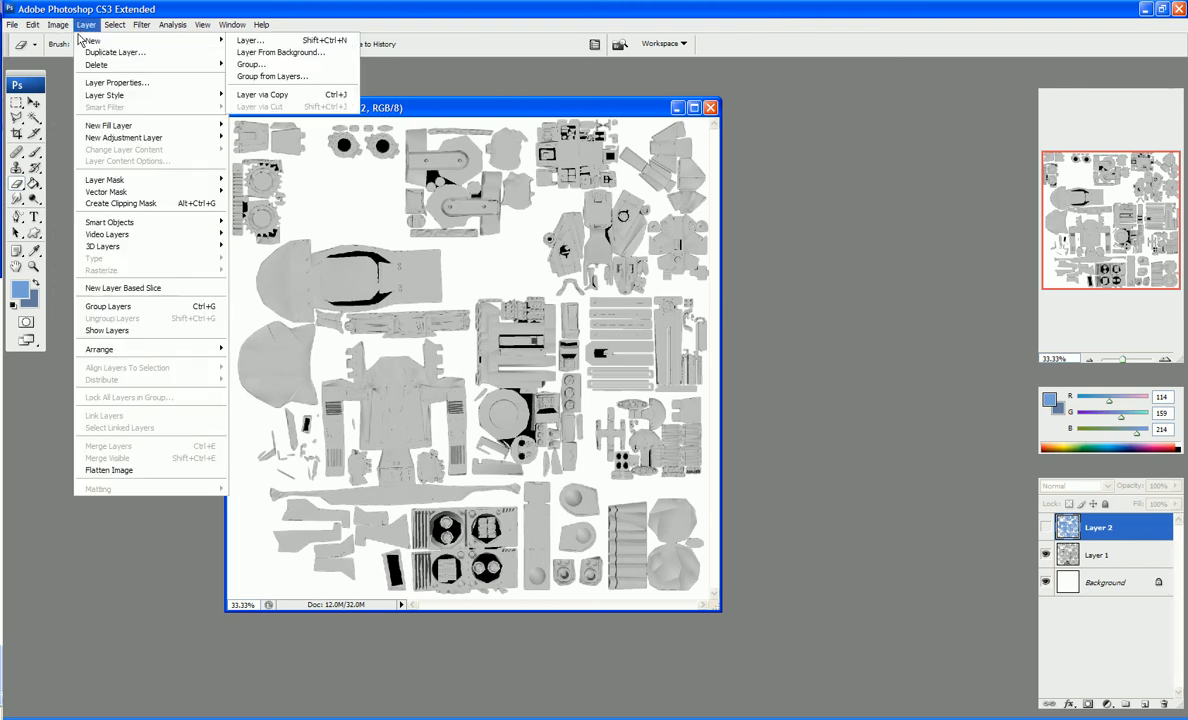
{"action": "mouse_move", "coordinate": [57, 25]}
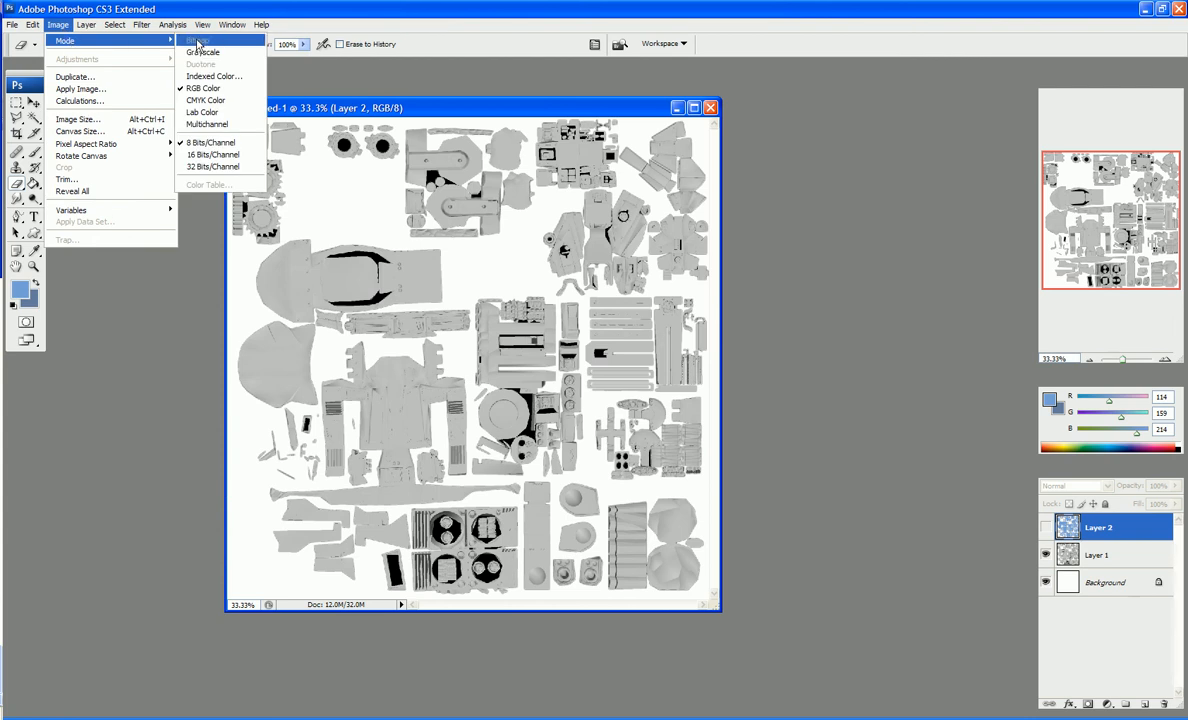
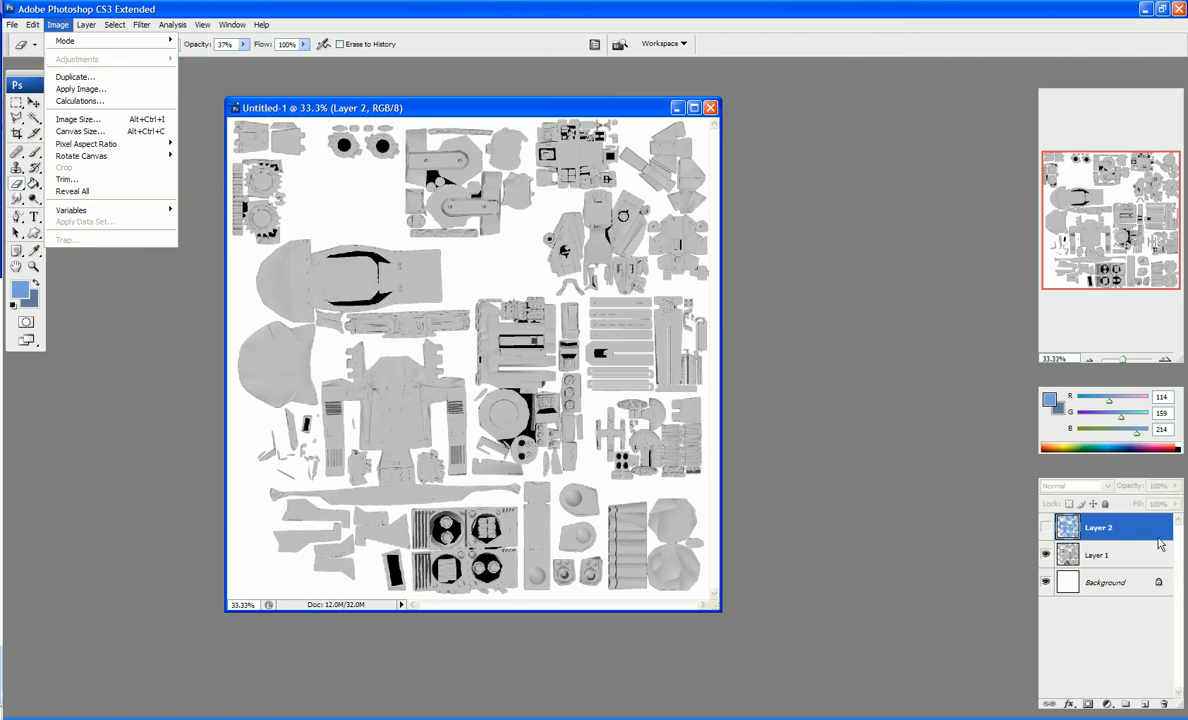
{"action": "left_click", "coordinate": [1122, 557]}
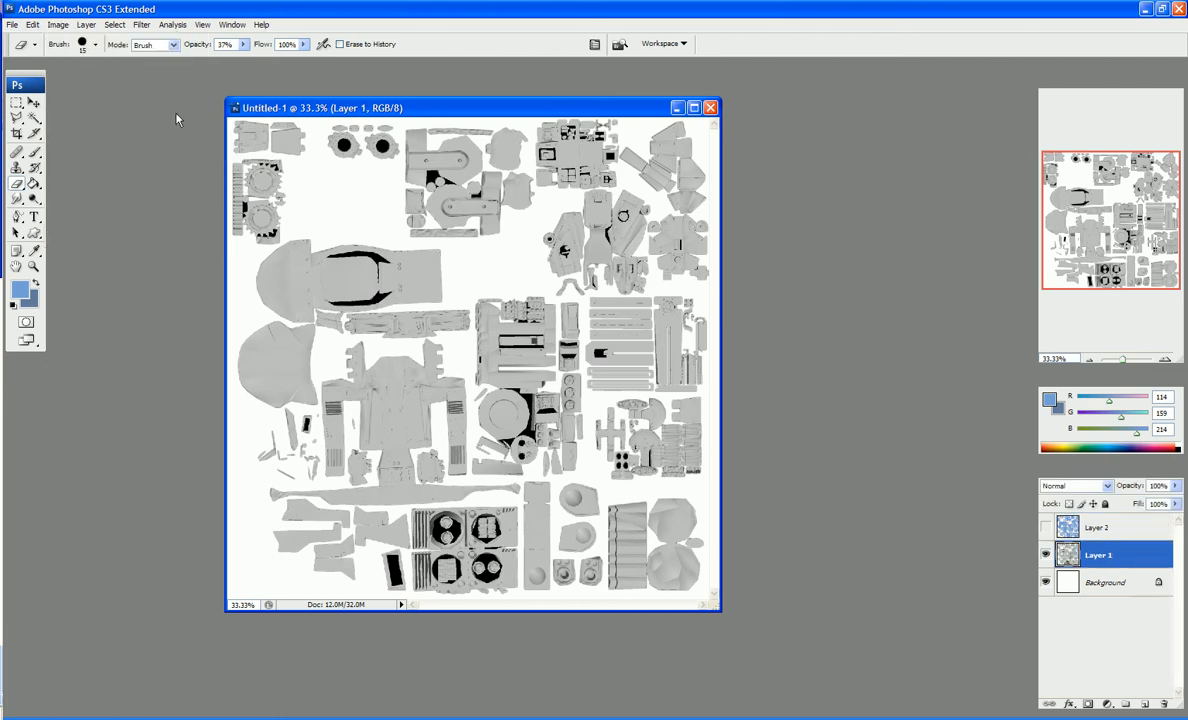
{"action": "left_click", "coordinate": [57, 24]}
{"action": "mouse_move", "coordinate": [145, 59]}
{"action": "left_click", "coordinate": [210, 60]}
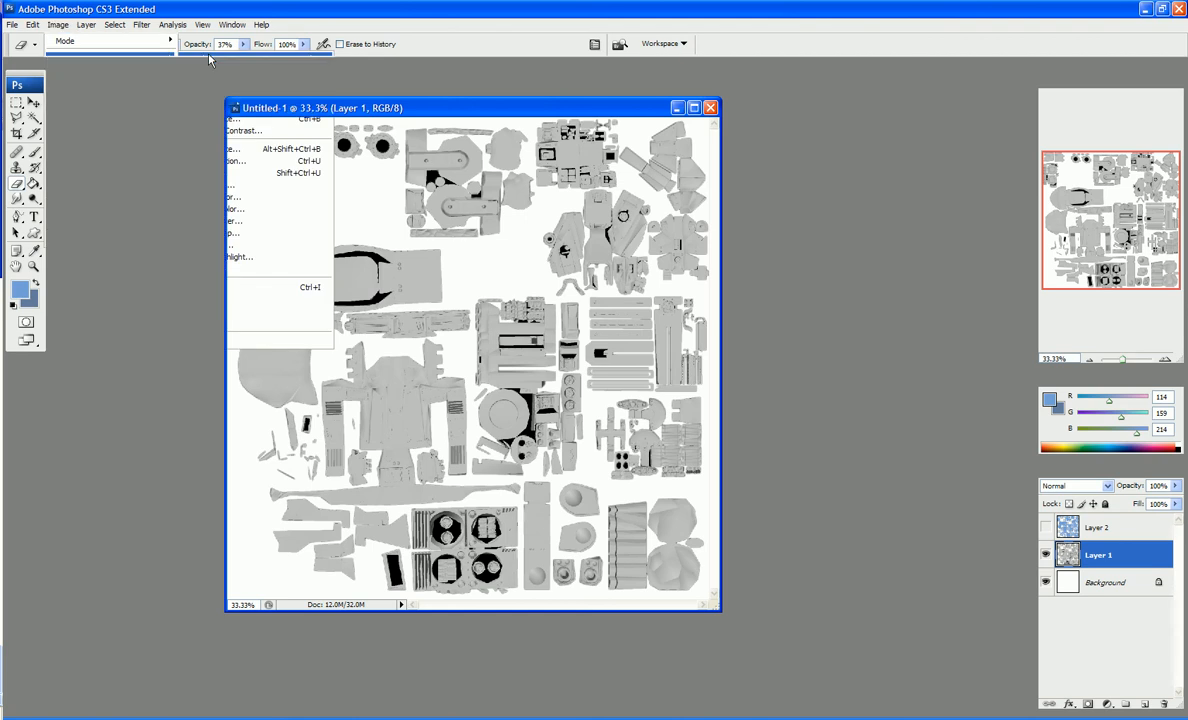
{"action": "left_click_drag", "start_coordinate": [336, 390], "coordinate": [401, 387]}
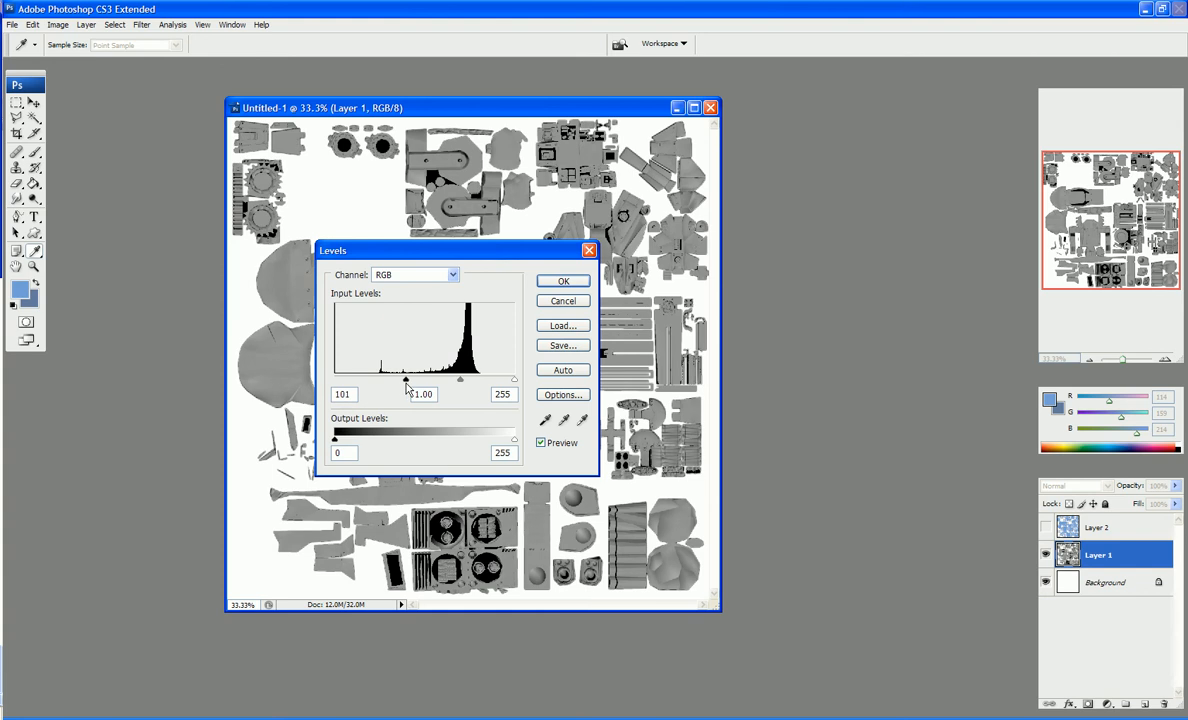
{"action": "left_click", "coordinate": [563, 282]}
{"action": "key", "text": "e"}
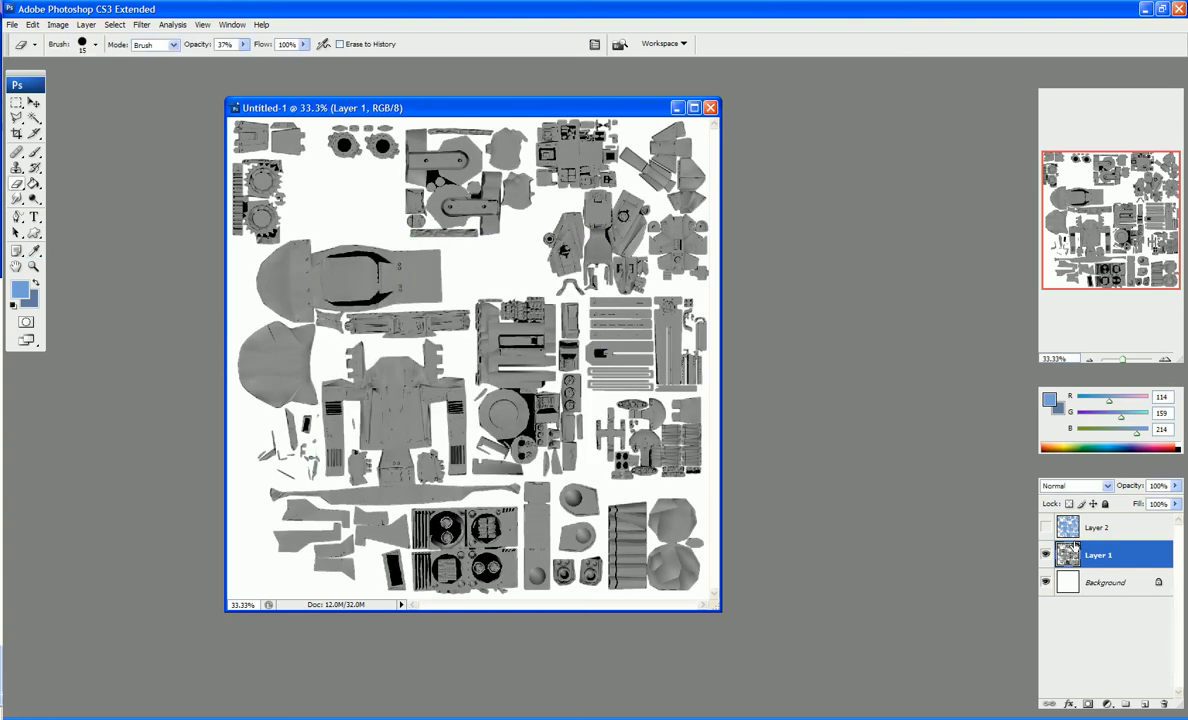
{"action": "left_click", "coordinate": [1045, 528]}
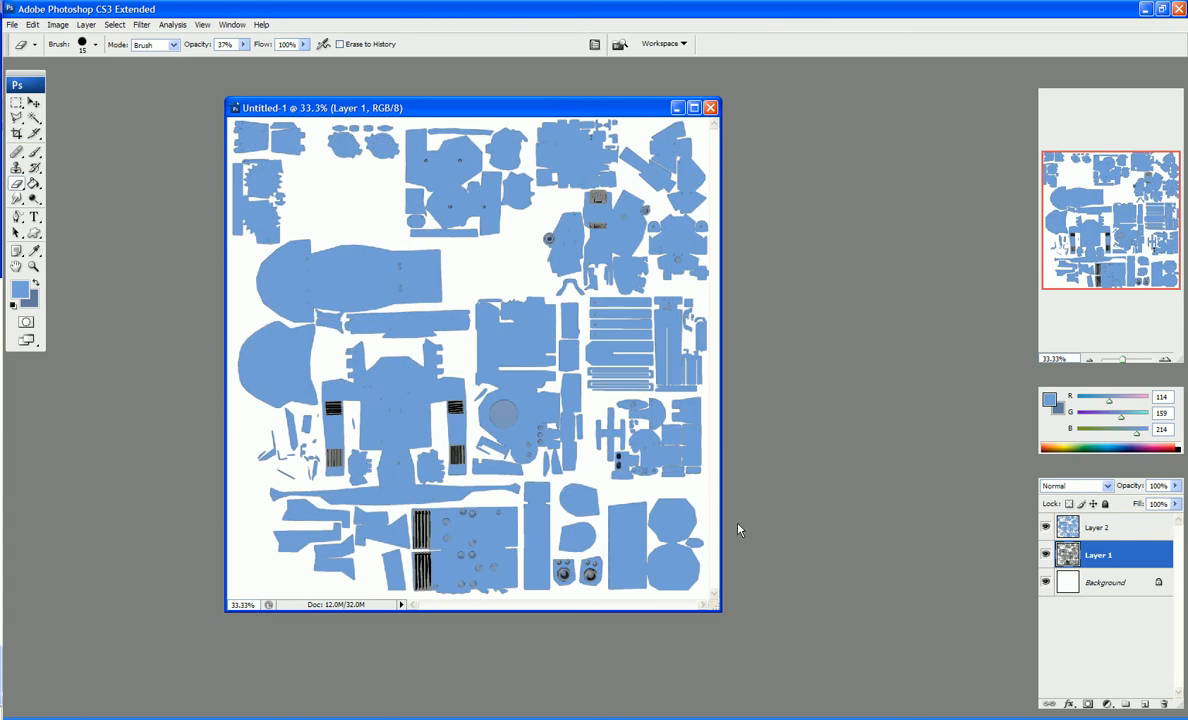
Create a new document from the clipboard size and paste the copied brown woven pattern into it.
{"action": "key", "text": "alt+Tab"}
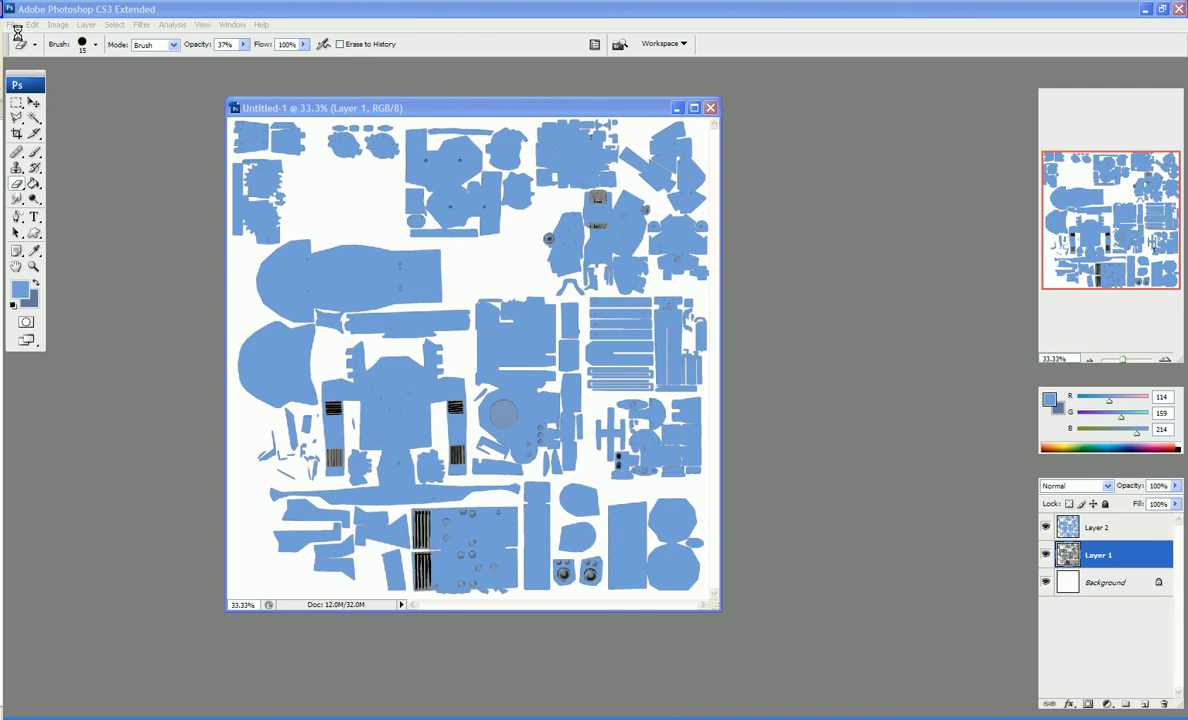
{"action": "left_click", "coordinate": [12, 25]}
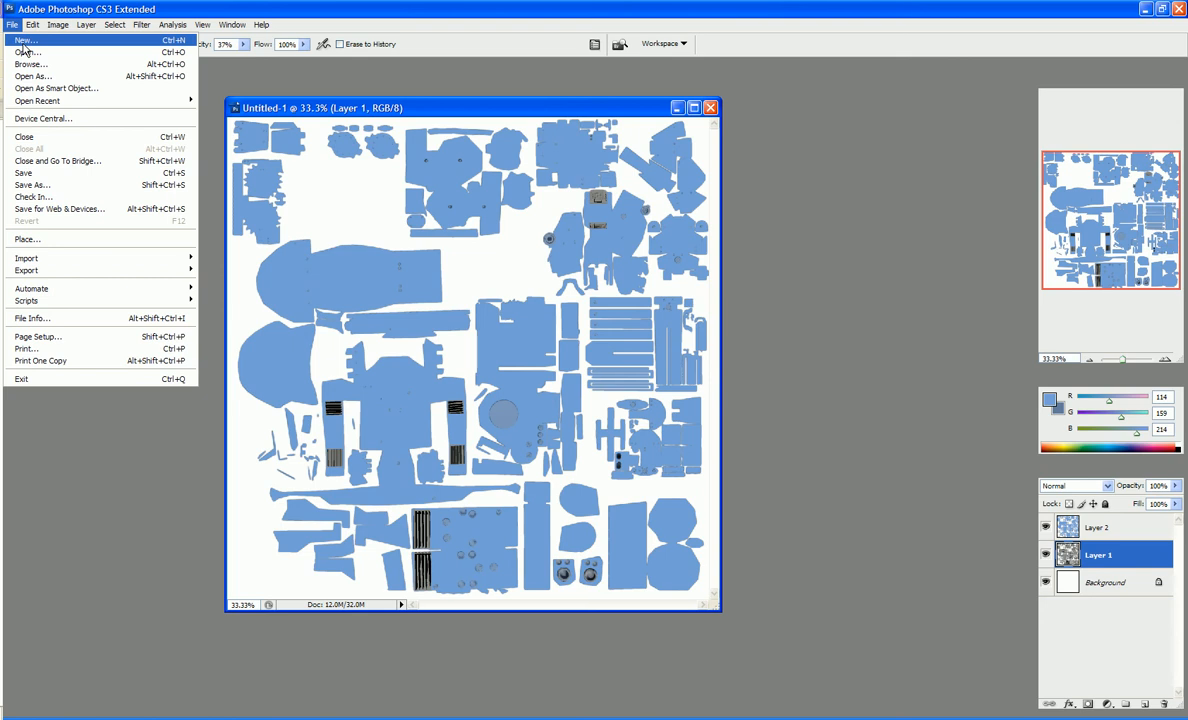
{"action": "left_click", "coordinate": [24, 44]}
{"action": "key", "text": "Return"}
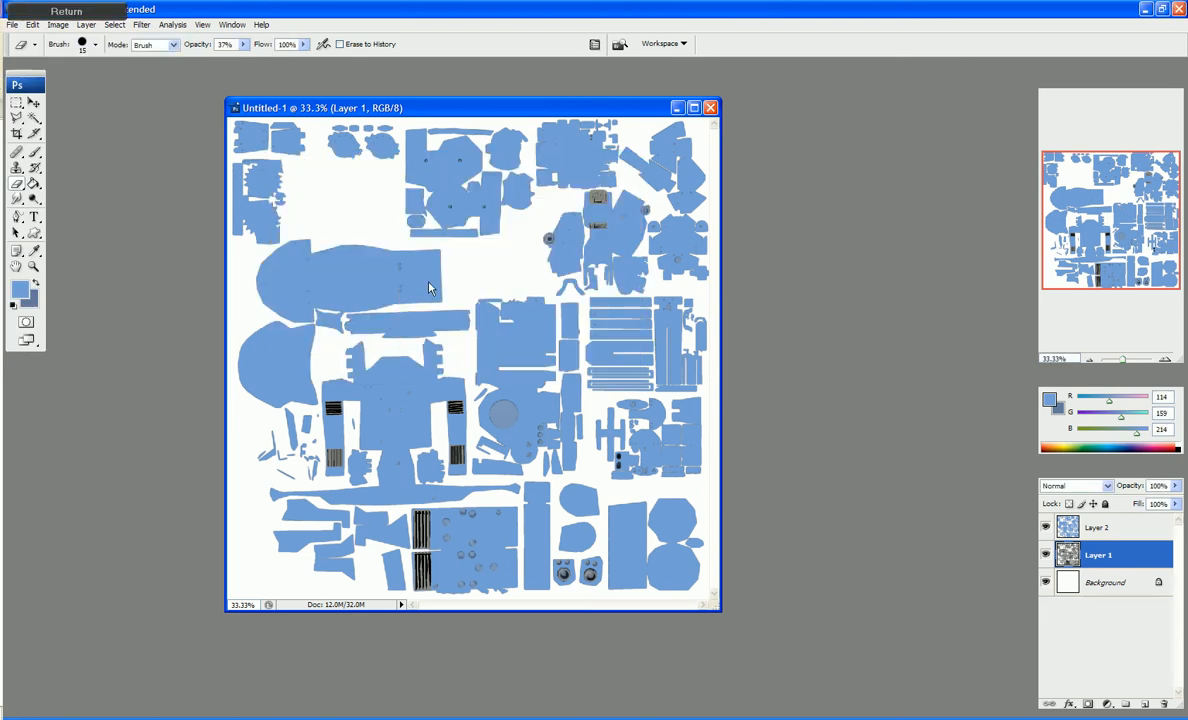
{"action": "key", "text": "ctrl+v"}
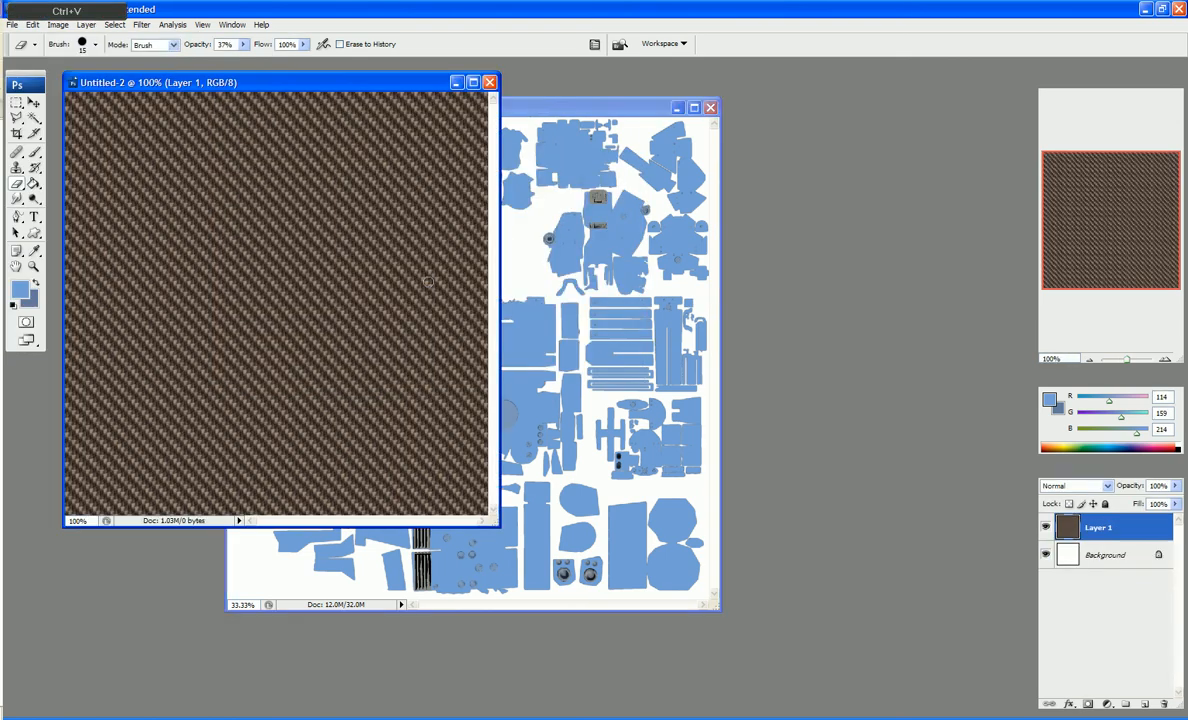
Copy the entire woven texture from Untitled-2 and paste it above Layer 1 in Untitled-1.
{"action": "left_click_drag", "start_coordinate": [385, 84], "coordinate": [865, 160]}
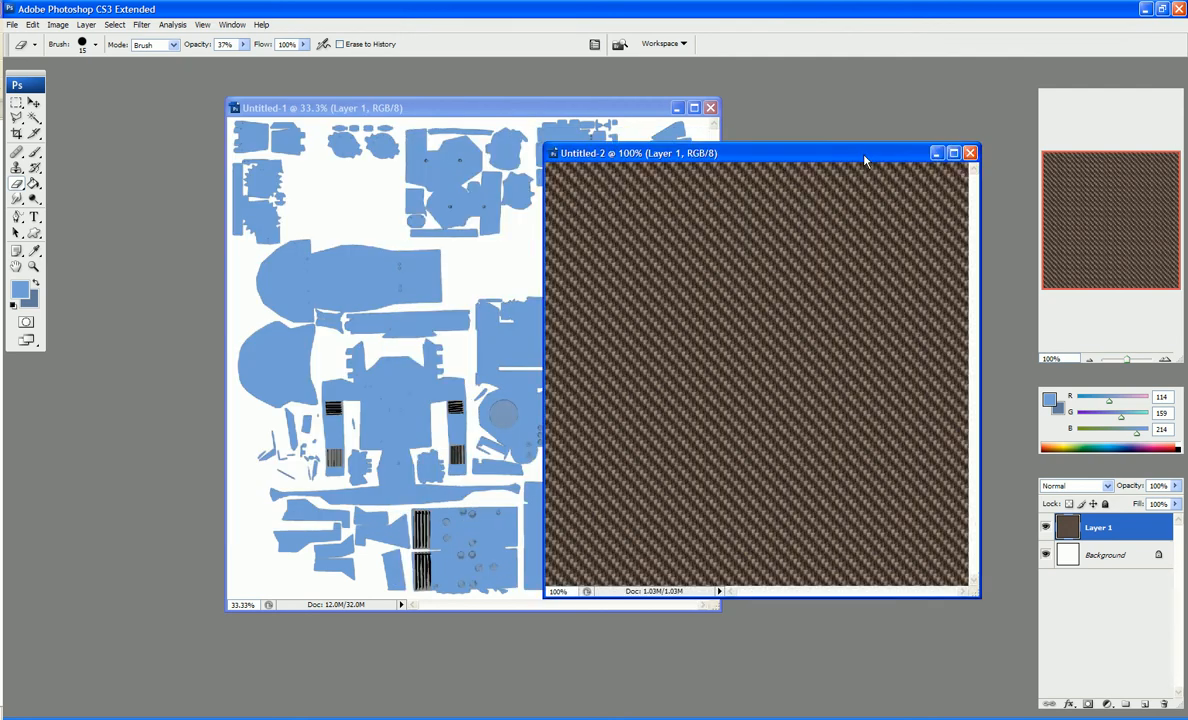
{"action": "key", "text": "ctrl+a"}
{"action": "left_click", "coordinate": [491, 110]}
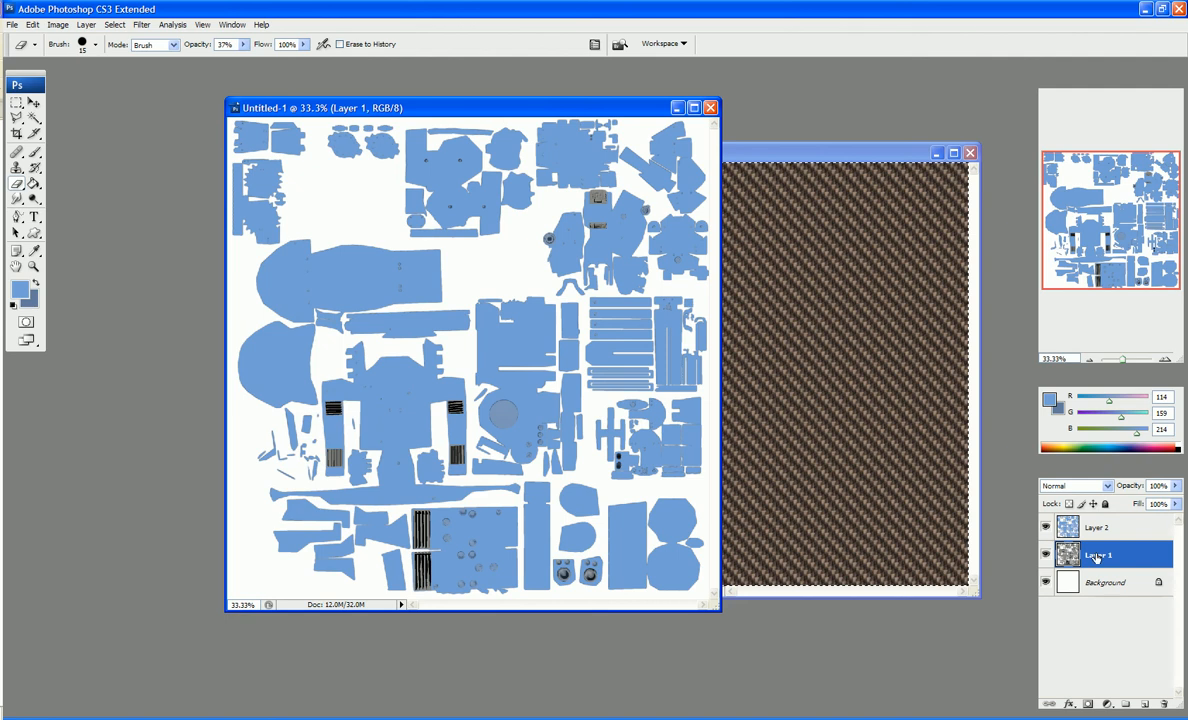
{"action": "key", "text": "ctrl+v"}
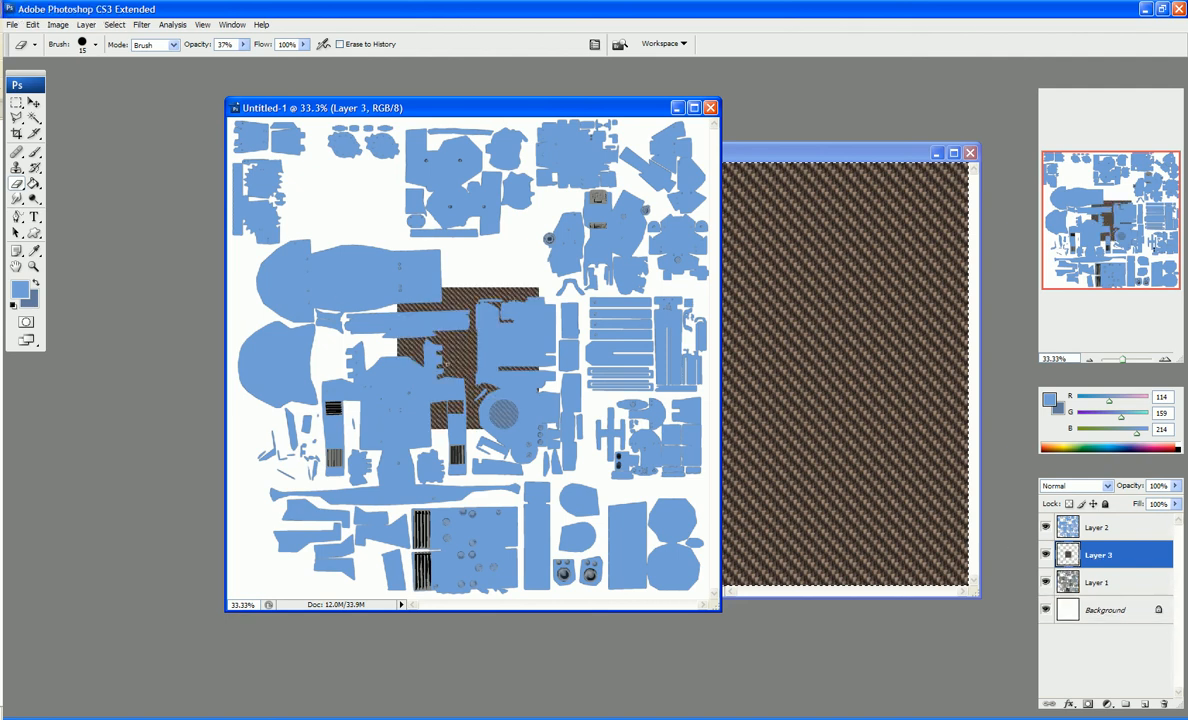
Move the pasted woven texture behind the rounded blue piece near the canvas's left edge.
{"action": "key", "text": "v"}
{"action": "mouse_move", "coordinate": [456, 365]}
{"action": "left_mouse_down"}
{"action": "mouse_move", "coordinate": [240, 347]}
{"action": "mouse_move", "coordinate": [267, 376]}
{"action": "left_mouse_up"}
{"action": "key", "text": "ctrl+KP_Add"}
{"action": "key", "text": "ctrl+KP_Add"}
{"action": "key", "text": "ctrl+KP_Add"}
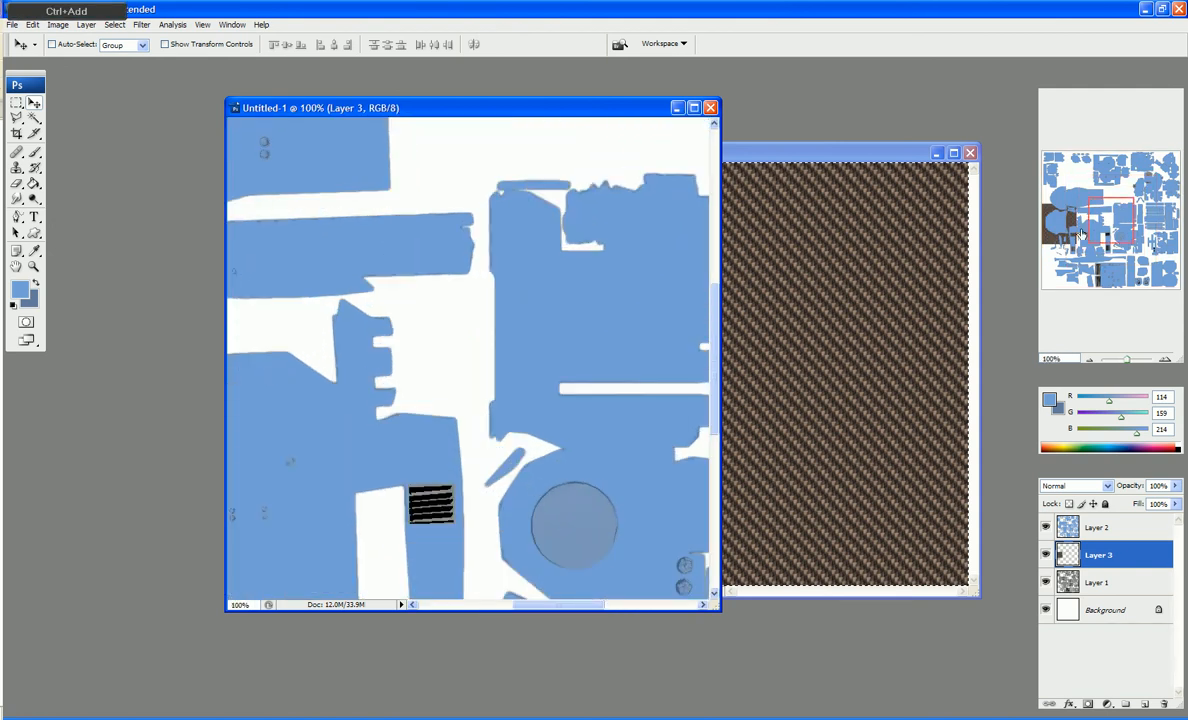
{"action": "left_click_drag", "start_coordinate": [1080, 234], "coordinate": [994, 226]}
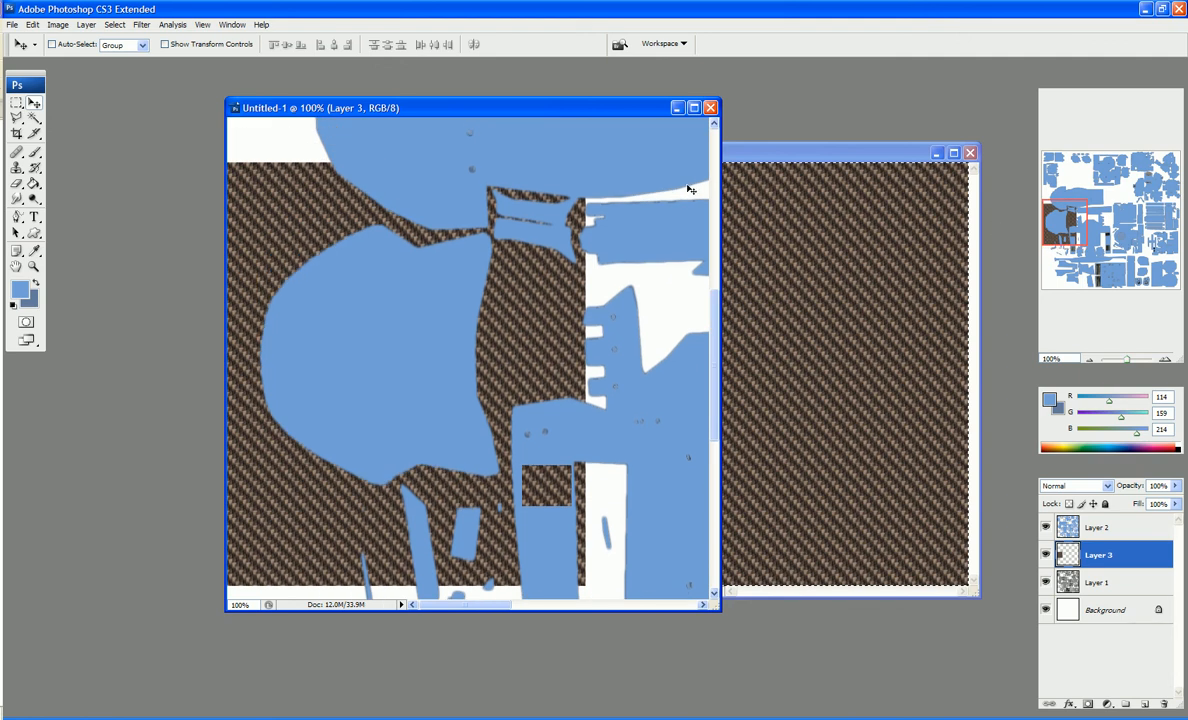
Enlarge the Eraser brush to 125 px.
{"action": "left_click", "coordinate": [16, 184]}
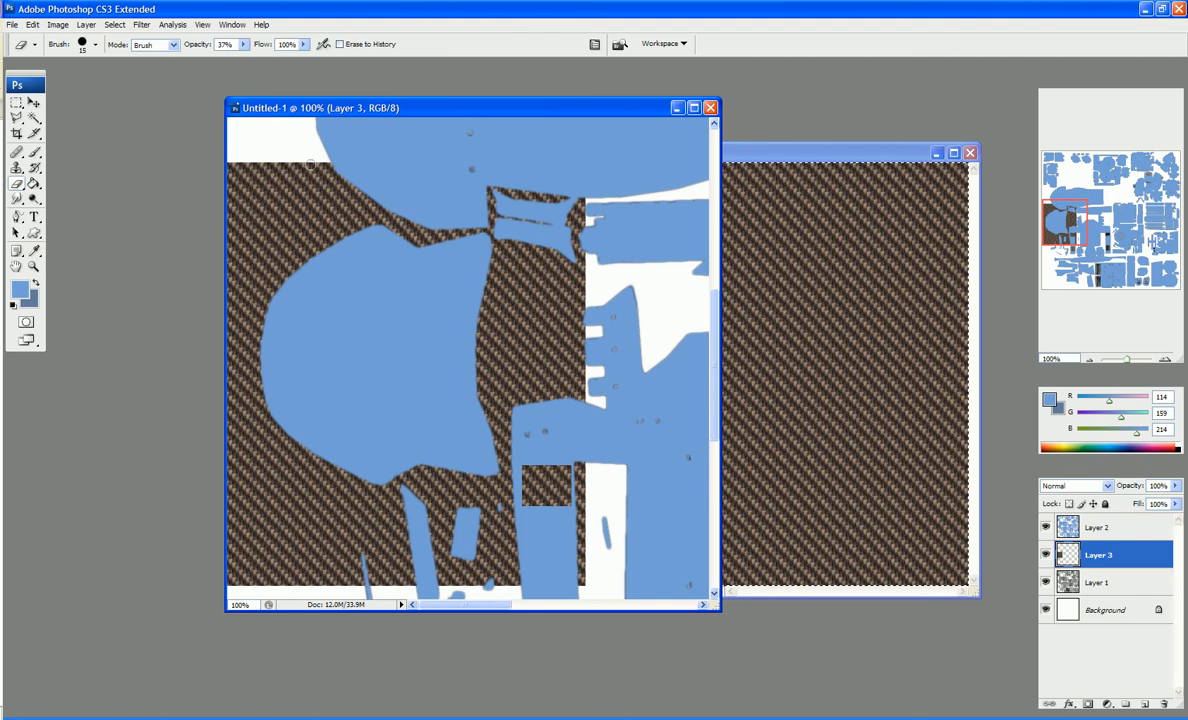
{"action": "key", "text": "bracketright"}
{"action": "key", "text": "bracketright"}
{"action": "key", "text": "bracketright"}
{"action": "key", "text": "bracketright"}
{"action": "key", "text": "bracketright"}
{"action": "key", "text": "bracketright"}
Try to select the empty area around the rounded piece on Layer 2 with the Magic Wand, and deselect it.
{"action": "left_click", "coordinate": [1096, 525]}
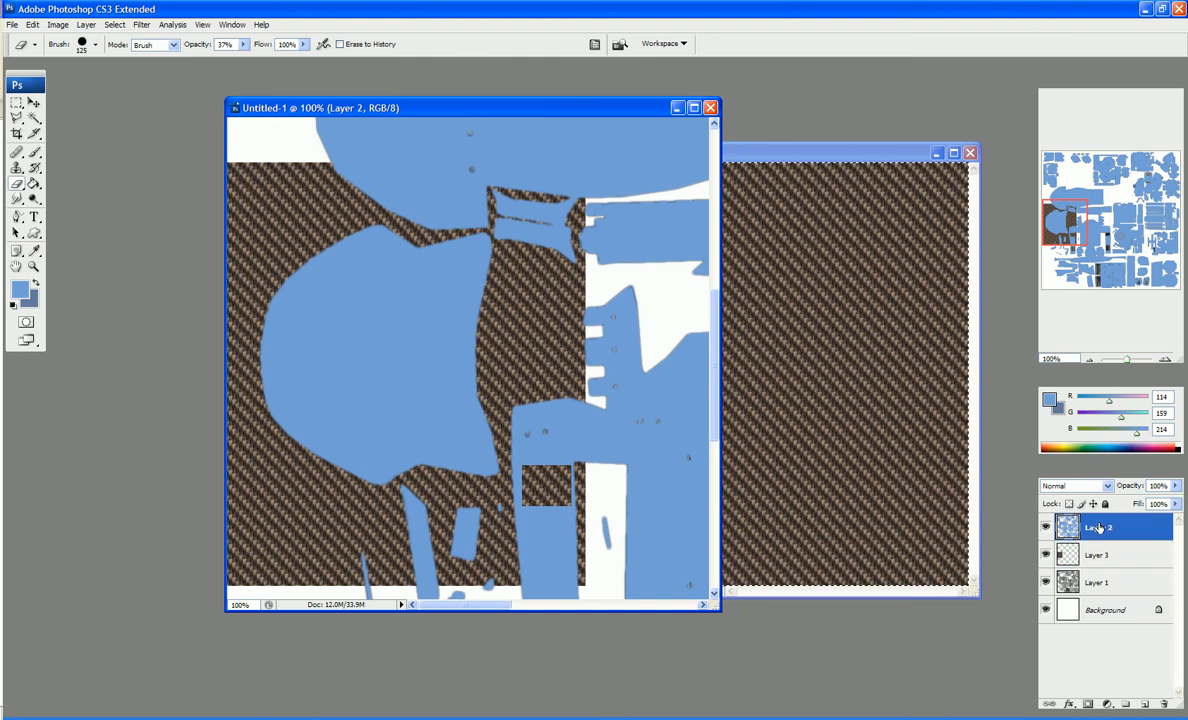
{"action": "left_click", "coordinate": [34, 117]}
{"action": "left_click", "coordinate": [296, 283]}
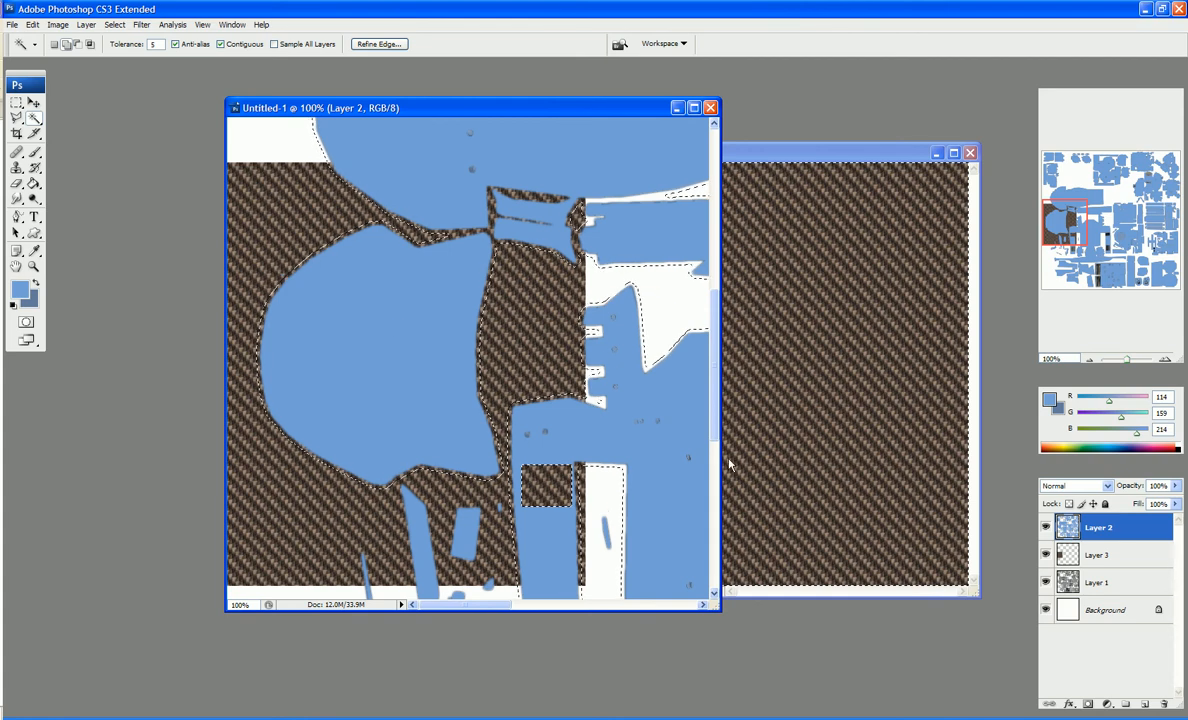
{"action": "key", "text": "ctrl+d"}
{"action": "key", "text": "ctrl+z"}
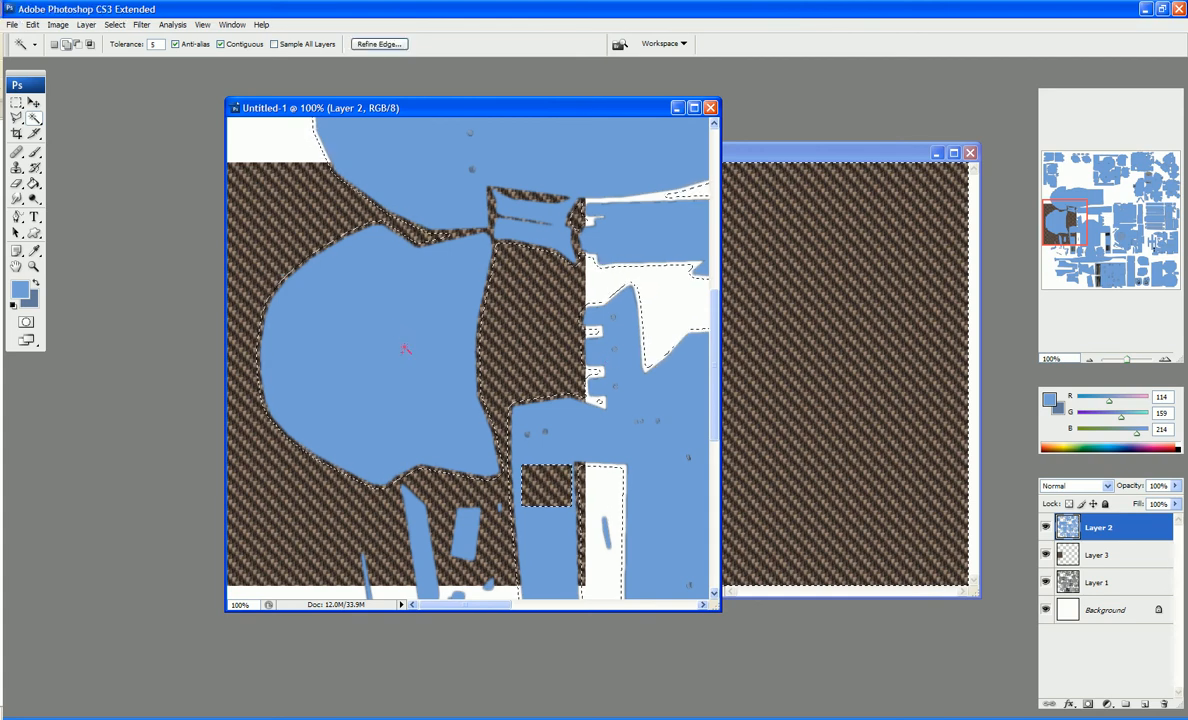
{"action": "key", "text": "ctrl+d"}
{"action": "key", "text": "ctrl+z"}
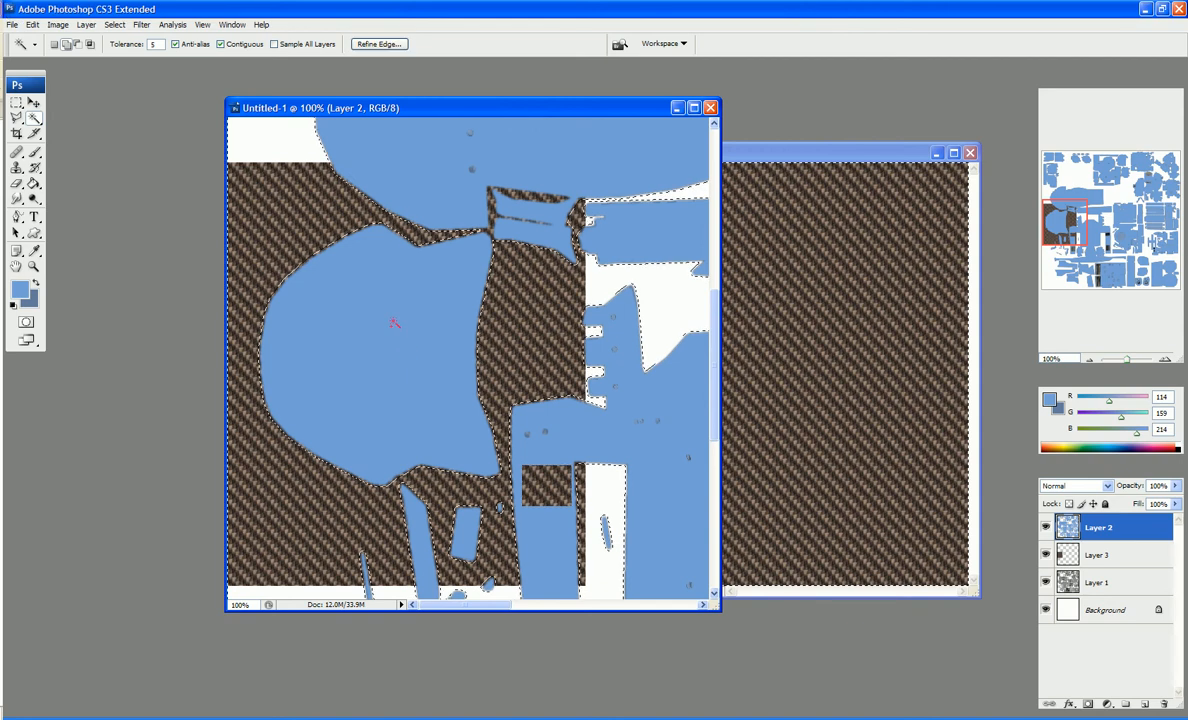
{"action": "key", "text": "ctrl+d"}
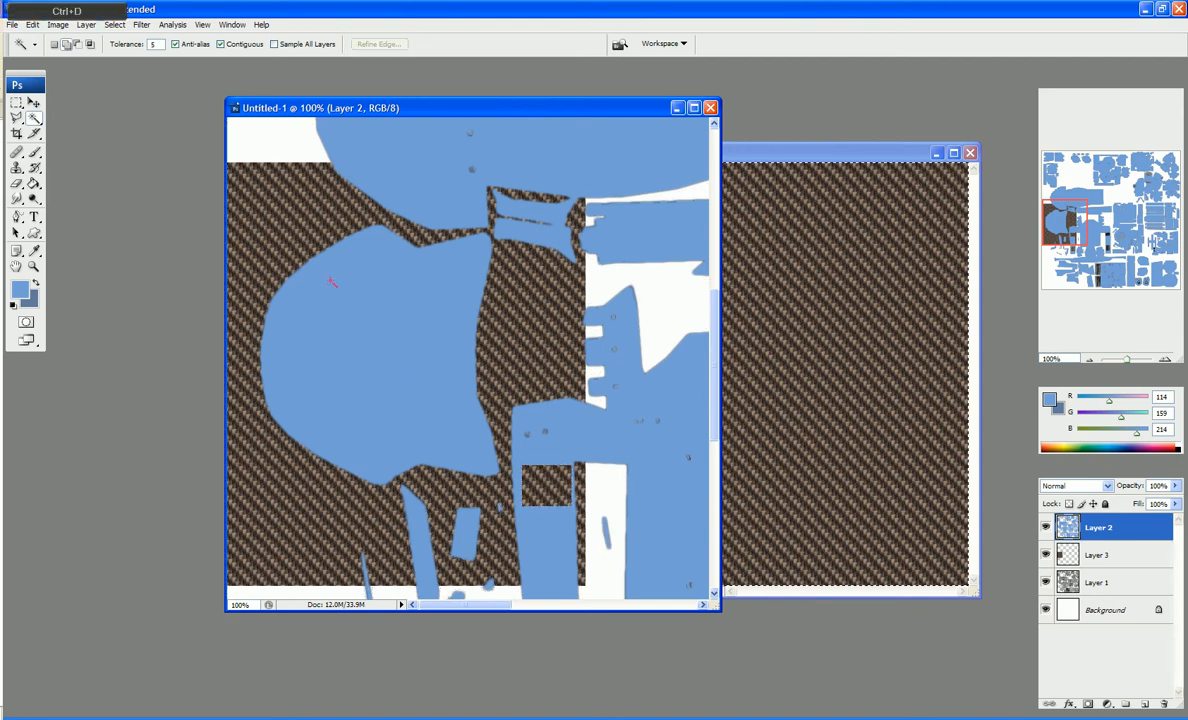
{"action": "key", "text": "ctrl+z"}
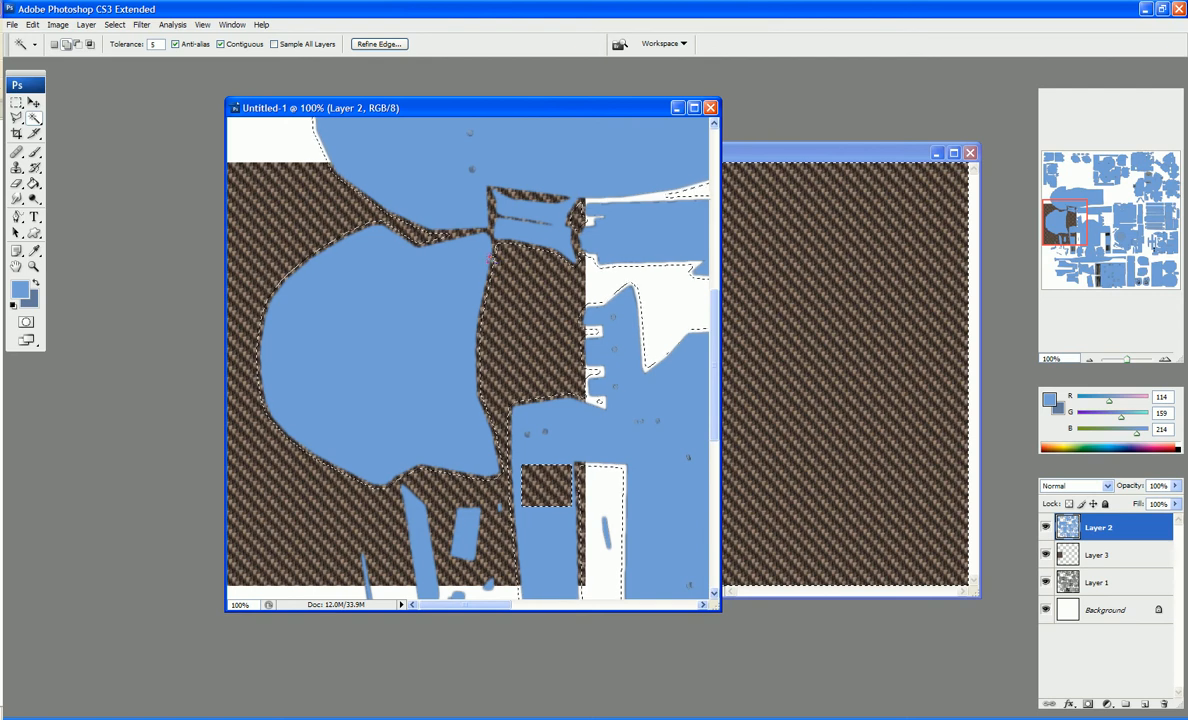
{"action": "key", "text": "ctrl+d"}
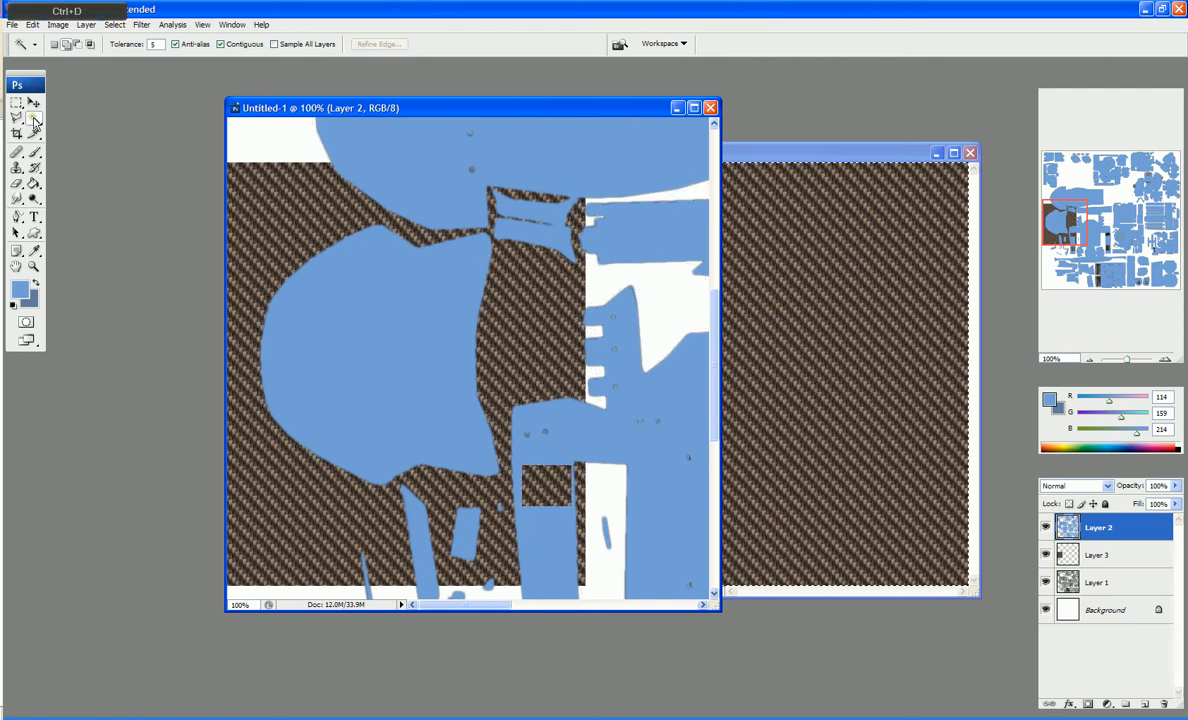
Try erasing the woven texture around the small parts on Layer 3 at 37% opacity, and undo the stroke.
{"action": "left_click", "coordinate": [17, 185]}
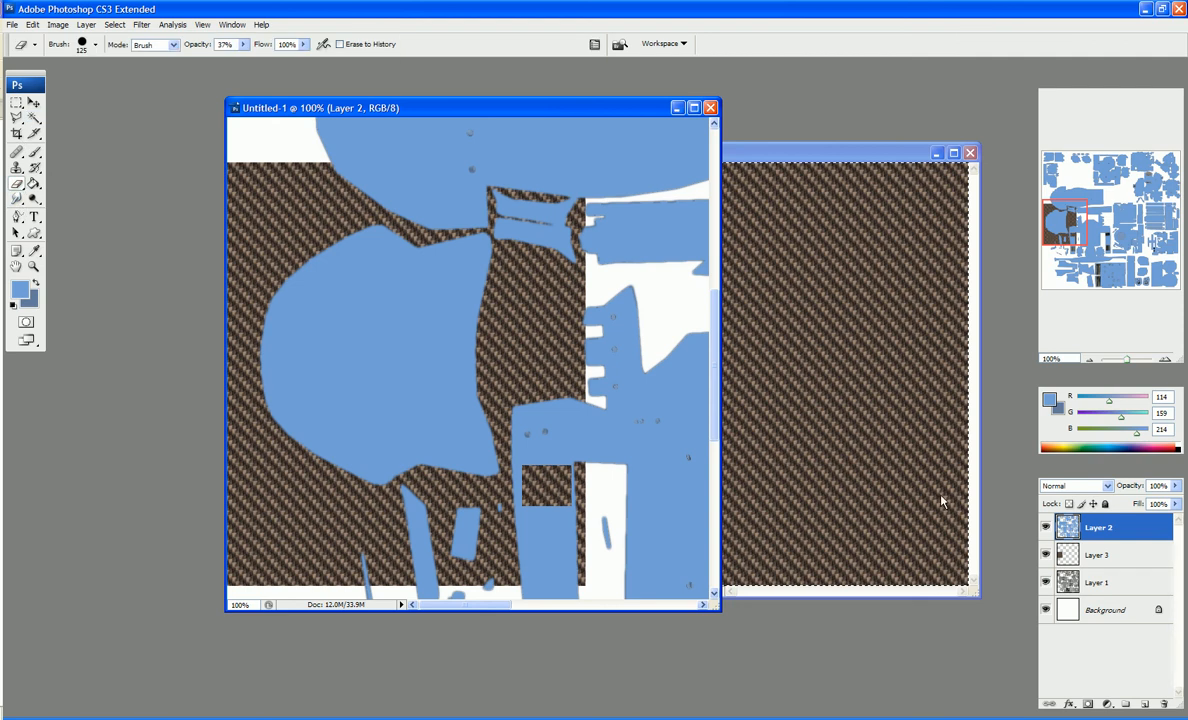
{"action": "left_click", "coordinate": [1076, 557]}
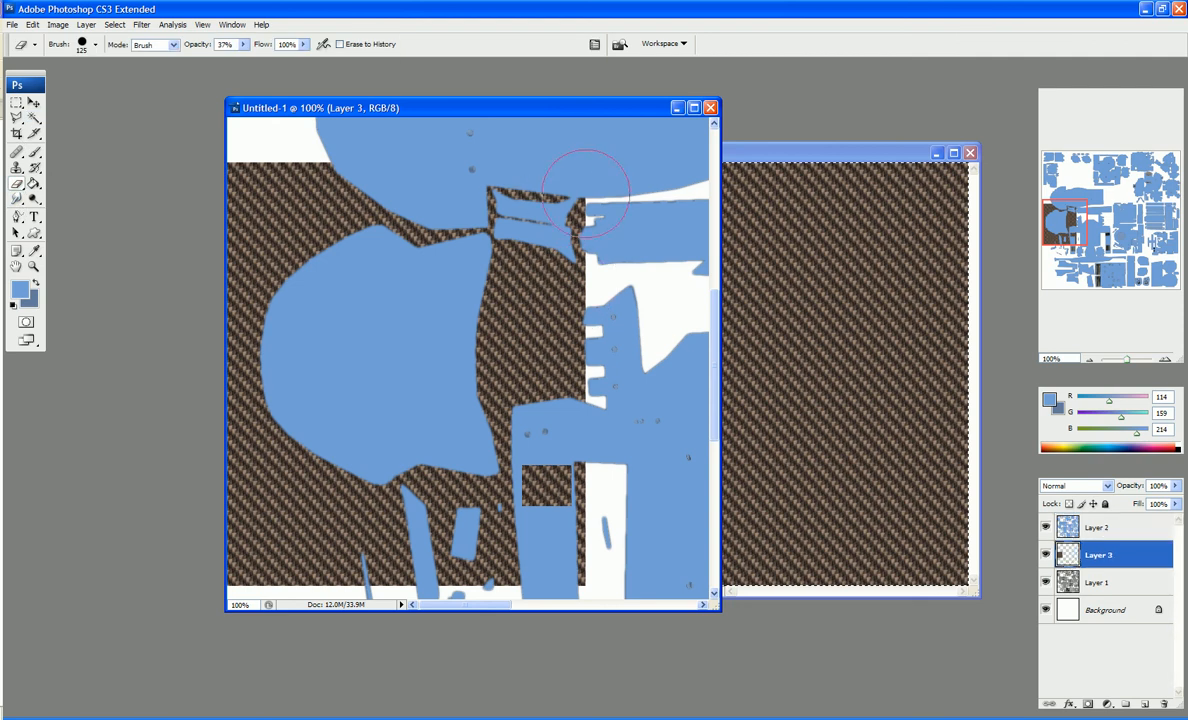
{"action": "mouse_move", "coordinate": [565, 180]}
{"action": "left_mouse_down"}
{"action": "mouse_move", "coordinate": [577, 183]}
{"action": "mouse_move", "coordinate": [470, 165]}
{"action": "mouse_move", "coordinate": [520, 150]}
{"action": "mouse_move", "coordinate": [560, 160]}
{"action": "mouse_move", "coordinate": [476, 168]}
{"action": "mouse_move", "coordinate": [564, 174]}
{"action": "left_mouse_up"}
{"action": "key", "text": "ctrl+z"}
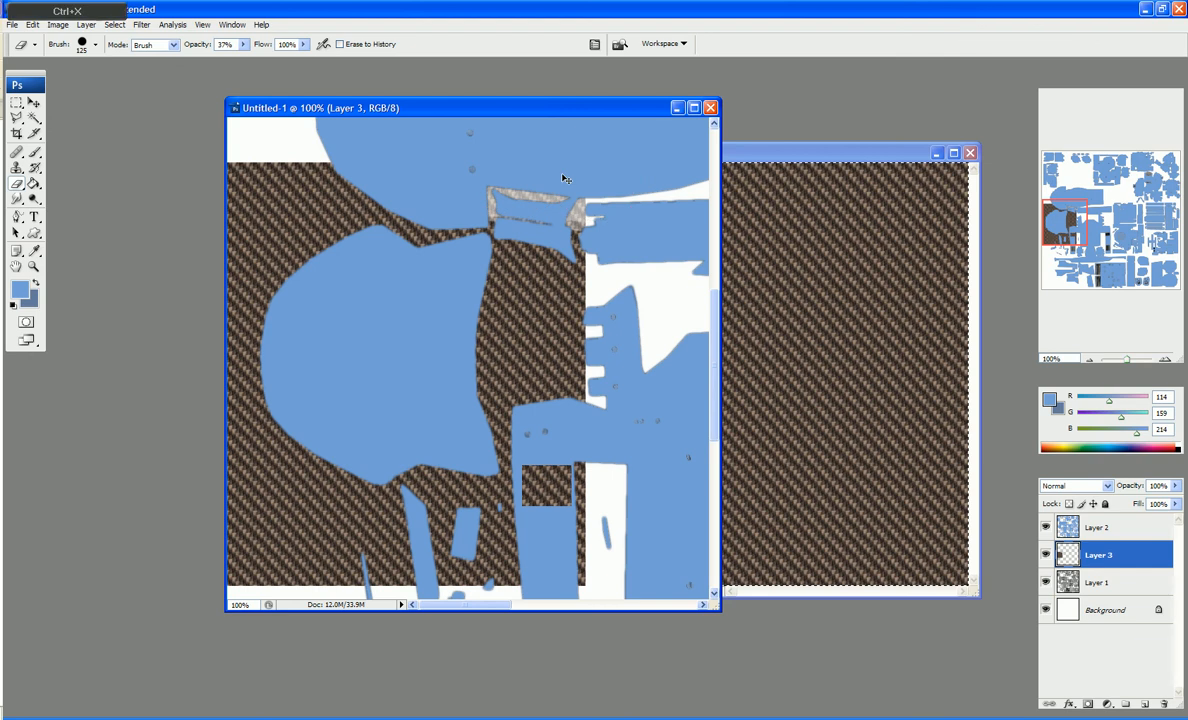
{"action": "key", "text": "ctrl+alt+z"}
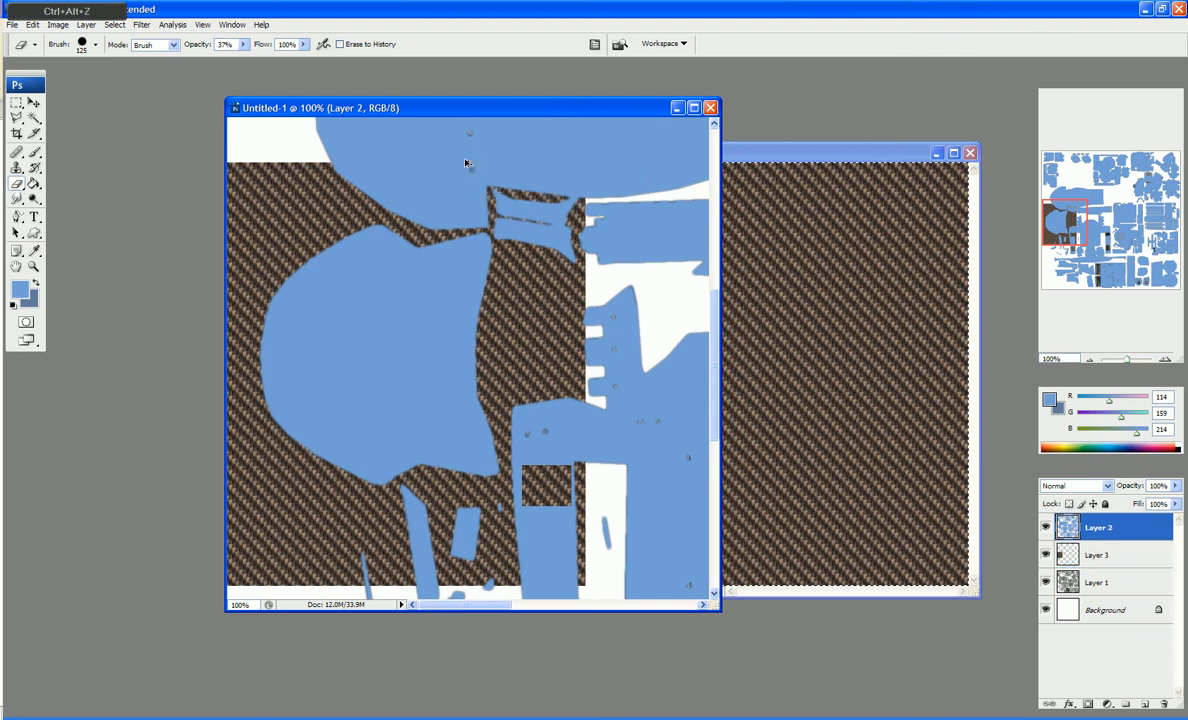
Set the Eraser opacity to 100% and erase most of the woven texture surrounding the rounded piece on Layer 3.
{"action": "left_click", "coordinate": [243, 44]}
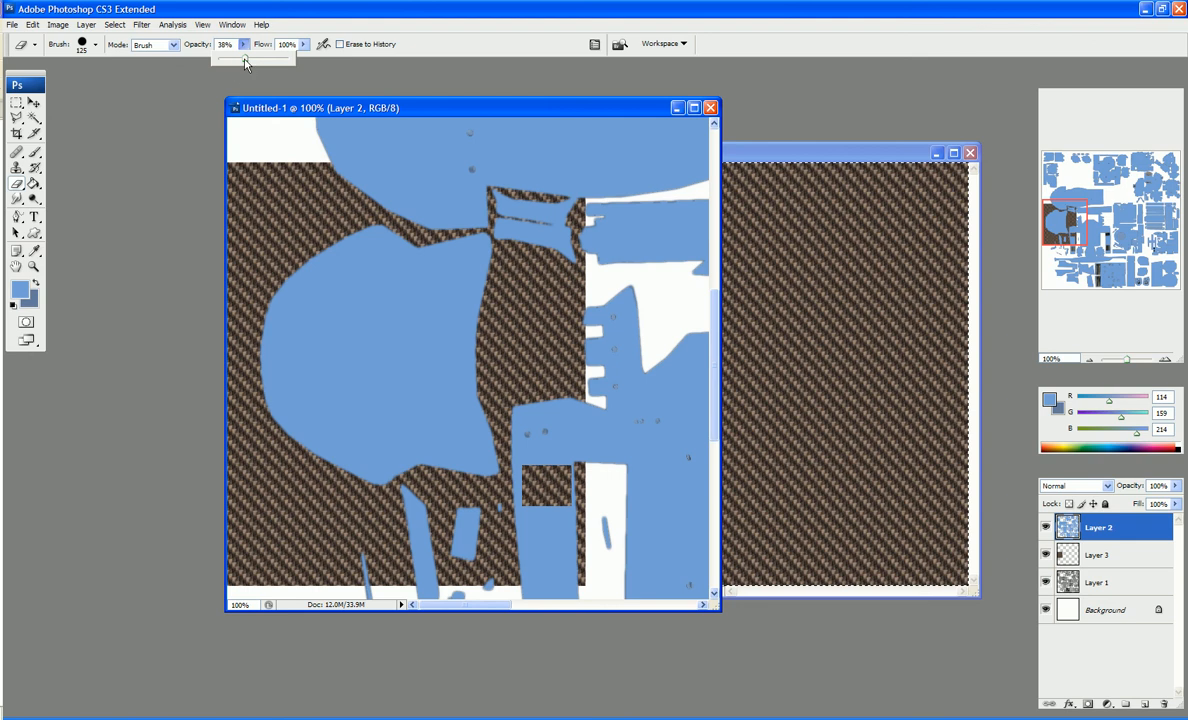
{"action": "left_click_drag", "start_coordinate": [594, 159], "coordinate": [532, 170]}
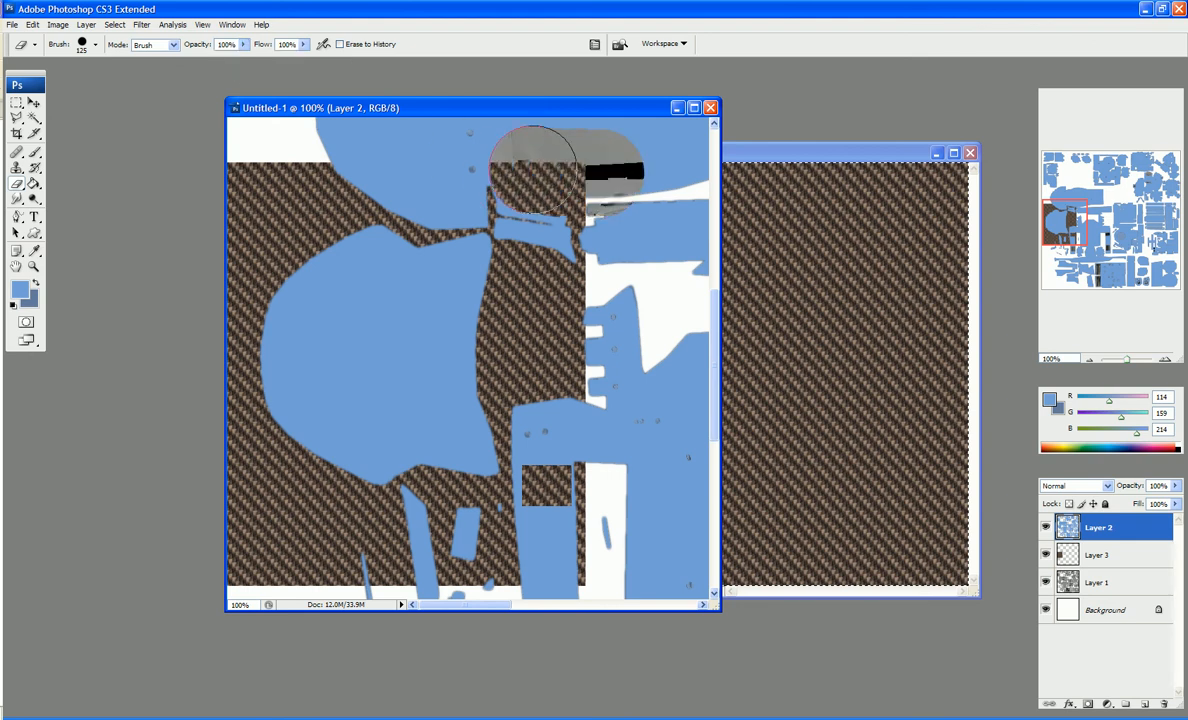
{"action": "key", "text": "ctrl+z"}
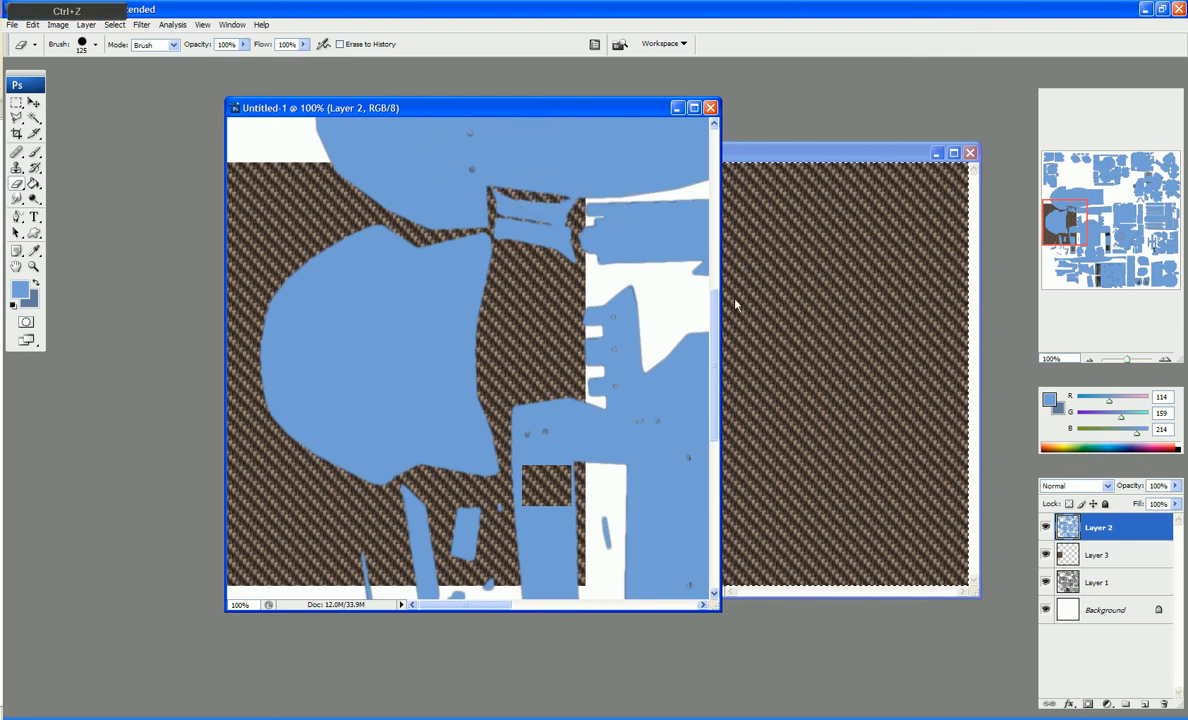
{"action": "left_click", "coordinate": [1068, 557]}
{"action": "mouse_move", "coordinate": [578, 164]}
{"action": "left_mouse_down"}
{"action": "mouse_move", "coordinate": [253, 163]}
{"action": "mouse_move", "coordinate": [191, 132]}
{"action": "mouse_move", "coordinate": [439, 191]}
{"action": "mouse_move", "coordinate": [529, 183]}
{"action": "mouse_move", "coordinate": [562, 217]}
{"action": "mouse_move", "coordinate": [550, 242]}
{"action": "mouse_move", "coordinate": [534, 221]}
{"action": "mouse_move", "coordinate": [546, 221]}
{"action": "mouse_move", "coordinate": [537, 247]}
{"action": "mouse_move", "coordinate": [553, 257]}
{"action": "mouse_move", "coordinate": [543, 253]}
{"action": "mouse_move", "coordinate": [538, 306]}
{"action": "mouse_move", "coordinate": [559, 311]}
{"action": "mouse_move", "coordinate": [549, 330]}
{"action": "mouse_move", "coordinate": [531, 310]}
{"action": "mouse_move", "coordinate": [525, 370]}
{"action": "mouse_move", "coordinate": [533, 384]}
{"action": "mouse_move", "coordinate": [571, 383]}
{"action": "mouse_move", "coordinate": [539, 436]}
{"action": "mouse_move", "coordinate": [544, 414]}
{"action": "mouse_move", "coordinate": [530, 397]}
{"action": "mouse_move", "coordinate": [594, 431]}
{"action": "mouse_move", "coordinate": [570, 431]}
{"action": "mouse_move", "coordinate": [570, 490]}
{"action": "mouse_move", "coordinate": [568, 466]}
{"action": "mouse_move", "coordinate": [555, 500]}
{"action": "mouse_move", "coordinate": [236, 572]}
{"action": "mouse_move", "coordinate": [400, 525]}
{"action": "mouse_move", "coordinate": [505, 530]}
{"action": "mouse_move", "coordinate": [545, 500]}
{"action": "mouse_move", "coordinate": [515, 445]}
{"action": "mouse_move", "coordinate": [460, 510]}
{"action": "mouse_move", "coordinate": [500, 527]}
{"action": "mouse_move", "coordinate": [415, 480]}
{"action": "mouse_move", "coordinate": [436, 512]}
{"action": "mouse_move", "coordinate": [400, 495]}
{"action": "mouse_move", "coordinate": [398, 475]}
{"action": "mouse_move", "coordinate": [410, 500]}
{"action": "mouse_move", "coordinate": [360, 535]}
{"action": "mouse_move", "coordinate": [235, 470]}
{"action": "mouse_move", "coordinate": [291, 494]}
{"action": "left_mouse_up"}
Reduce the Eraser to 60 px and erase the leftover texture on the outer side of the rounded piece, leaving a thin border.
{"action": "key", "text": "bracketleft"}
{"action": "key", "text": "bracketleft"}
{"action": "key", "text": "bracketleft"}
{"action": "key", "text": "bracketleft"}
{"action": "key", "text": "bracketleft"}
{"action": "key", "text": "bracketleft"}
{"action": "key", "text": "bracketleft"}
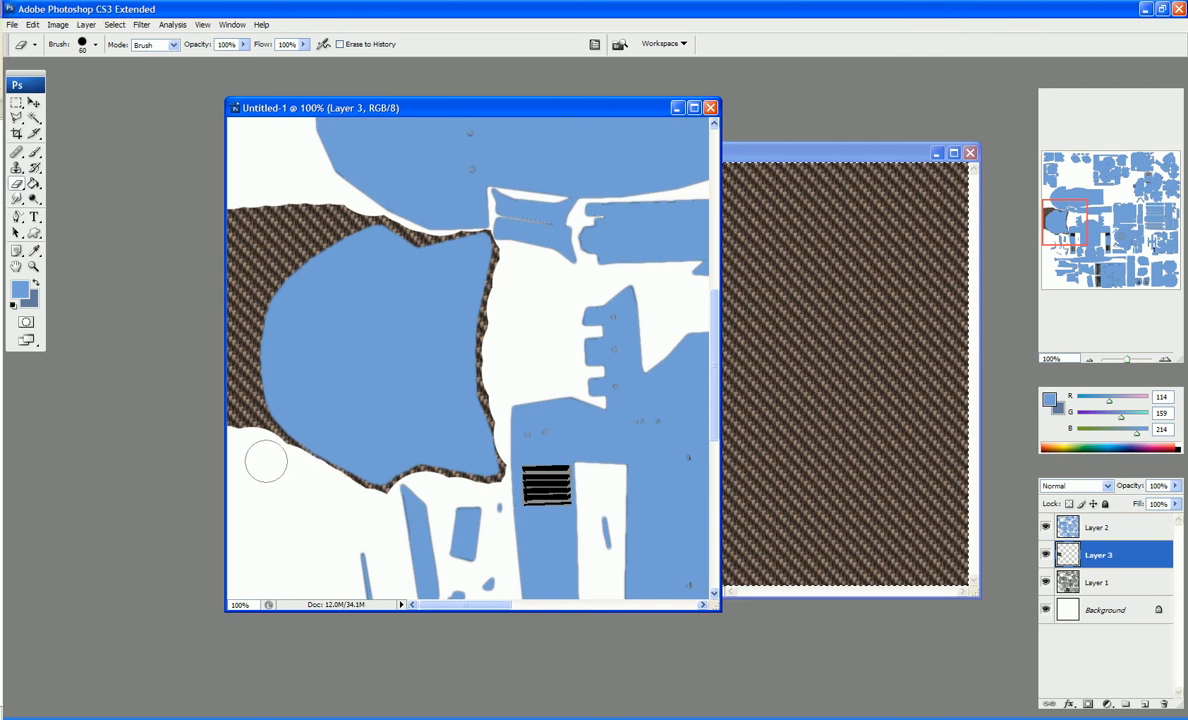
{"action": "mouse_move", "coordinate": [259, 452]}
{"action": "left_mouse_down"}
{"action": "mouse_move", "coordinate": [236, 385]}
{"action": "mouse_move", "coordinate": [236, 257]}
{"action": "mouse_move", "coordinate": [336, 218]}
{"action": "mouse_move", "coordinate": [325, 202]}
{"action": "mouse_move", "coordinate": [308, 205]}
{"action": "mouse_move", "coordinate": [317, 220]}
{"action": "mouse_move", "coordinate": [296, 238]}
{"action": "mouse_move", "coordinate": [275, 229]}
{"action": "mouse_move", "coordinate": [259, 259]}
{"action": "mouse_move", "coordinate": [272, 261]}
{"action": "left_mouse_up"}
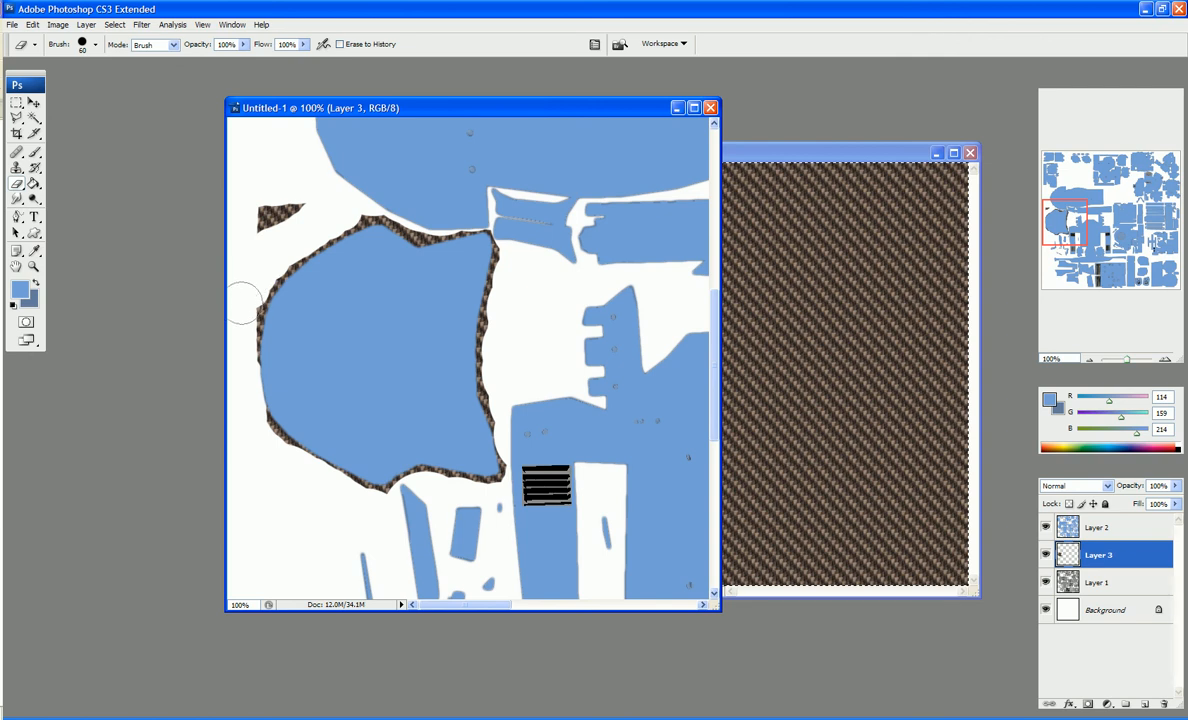
{"action": "mouse_move", "coordinate": [240, 204]}
{"action": "left_mouse_down"}
{"action": "mouse_move", "coordinate": [295, 200]}
{"action": "mouse_move", "coordinate": [265, 217]}
{"action": "left_mouse_up"}
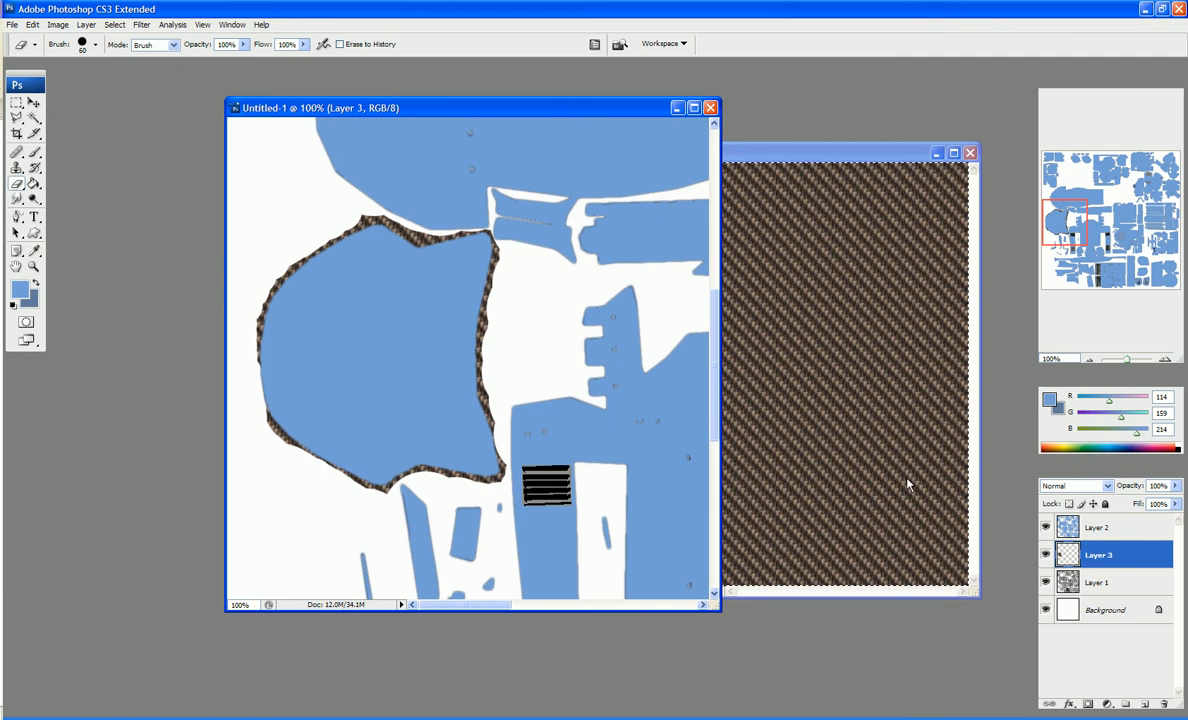
Erase the blue fill of the rounded piece on Layer 2 to expose the woven texture beneath it.
{"action": "left_click", "coordinate": [1094, 530]}
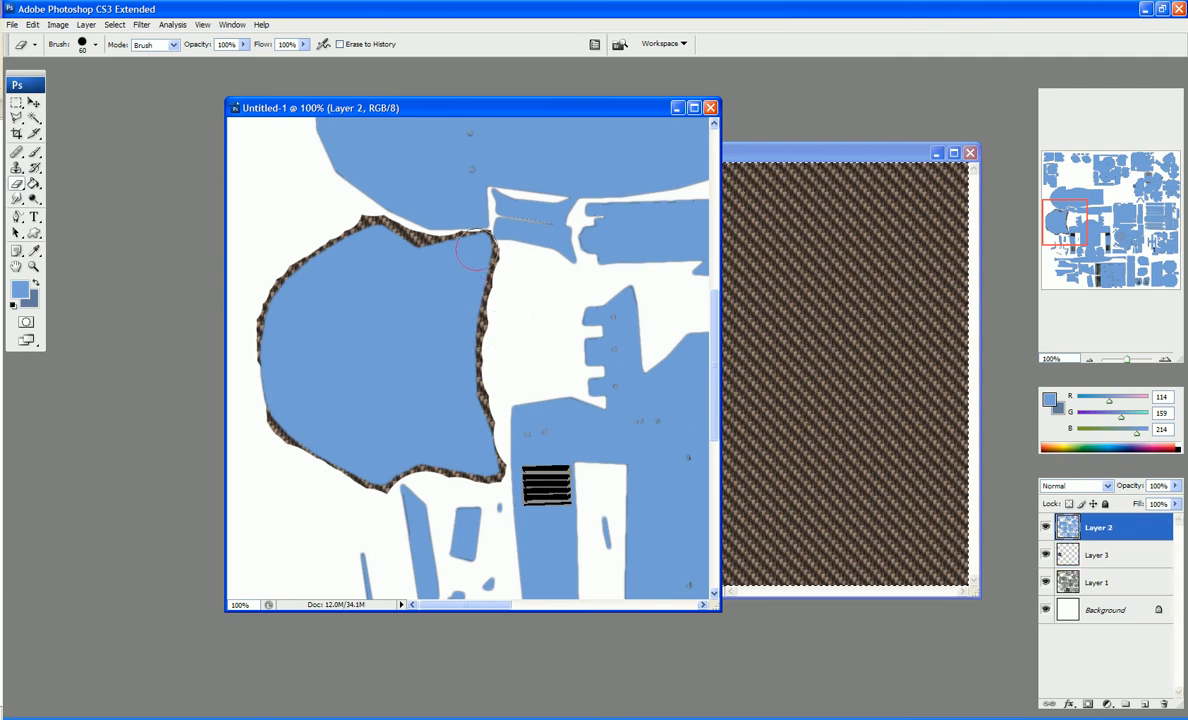
{"action": "mouse_move", "coordinate": [472, 250]}
{"action": "left_mouse_down"}
{"action": "mouse_move", "coordinate": [346, 240]}
{"action": "mouse_move", "coordinate": [330, 250]}
{"action": "mouse_move", "coordinate": [377, 242]}
{"action": "mouse_move", "coordinate": [318, 253]}
{"action": "mouse_move", "coordinate": [255, 337]}
{"action": "mouse_move", "coordinate": [313, 278]}
{"action": "mouse_move", "coordinate": [292, 412]}
{"action": "mouse_move", "coordinate": [282, 336]}
{"action": "mouse_move", "coordinate": [279, 438]}
{"action": "mouse_move", "coordinate": [352, 450]}
{"action": "mouse_move", "coordinate": [369, 467]}
{"action": "mouse_move", "coordinate": [310, 406]}
{"action": "mouse_move", "coordinate": [432, 339]}
{"action": "mouse_move", "coordinate": [478, 291]}
{"action": "mouse_move", "coordinate": [356, 286]}
{"action": "mouse_move", "coordinate": [324, 353]}
{"action": "mouse_move", "coordinate": [380, 290]}
{"action": "mouse_move", "coordinate": [485, 313]}
{"action": "mouse_move", "coordinate": [383, 301]}
{"action": "mouse_move", "coordinate": [360, 269]}
{"action": "mouse_move", "coordinate": [370, 343]}
{"action": "mouse_move", "coordinate": [345, 403]}
{"action": "mouse_move", "coordinate": [388, 432]}
{"action": "mouse_move", "coordinate": [390, 462]}
{"action": "mouse_move", "coordinate": [485, 463]}
{"action": "mouse_move", "coordinate": [462, 353]}
{"action": "mouse_move", "coordinate": [445, 420]}
{"action": "mouse_move", "coordinate": [434, 360]}
{"action": "mouse_move", "coordinate": [401, 430]}
{"action": "mouse_move", "coordinate": [392, 365]}
{"action": "mouse_move", "coordinate": [382, 400]}
{"action": "left_mouse_up"}
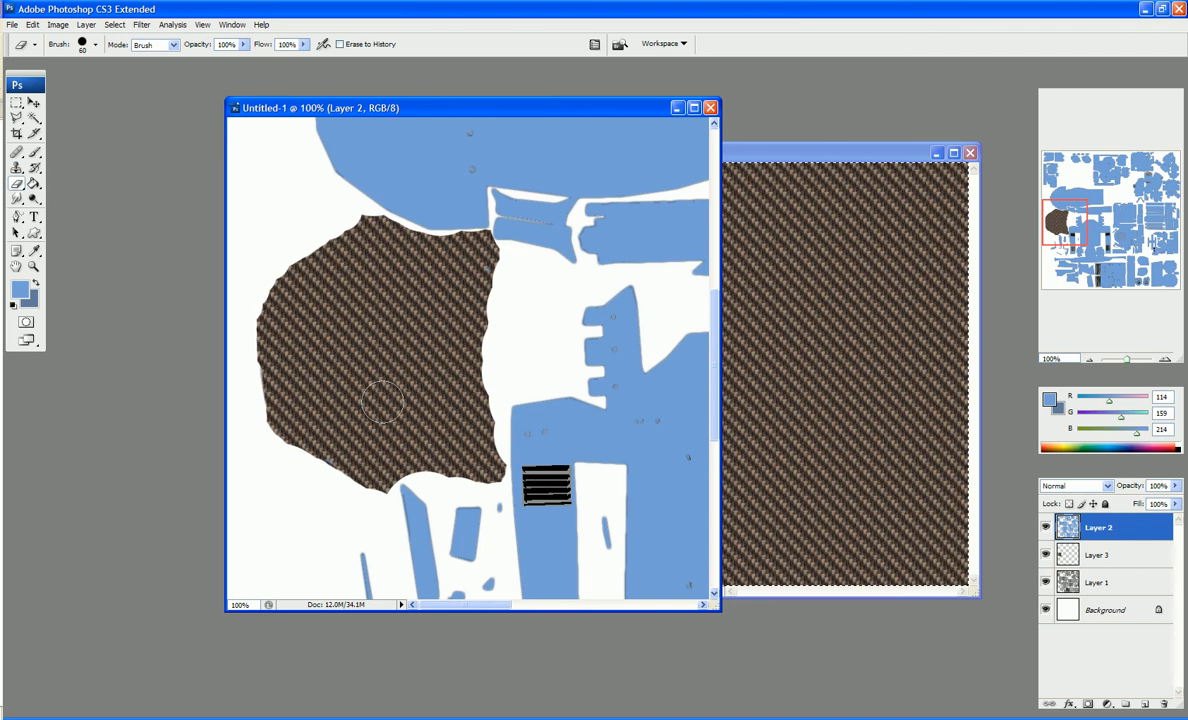
Darken the woven texture on Layer 3 using the Burn tool with a 500 px brush.
{"action": "left_click", "coordinate": [1125, 558]}
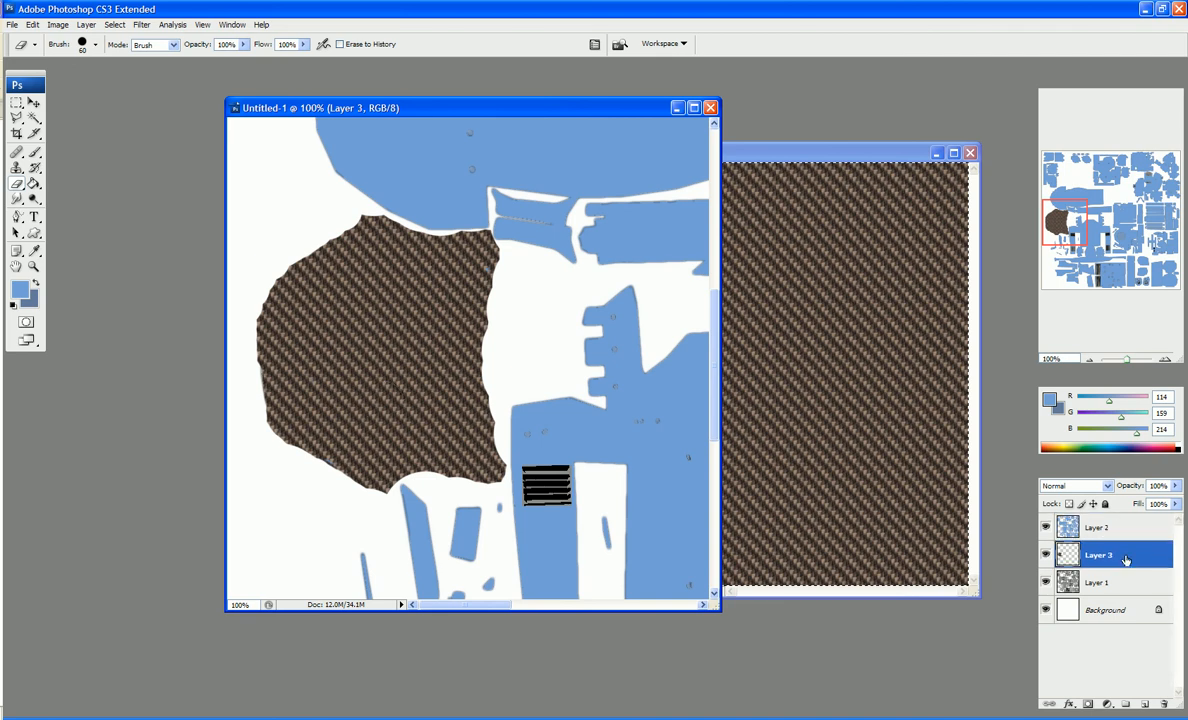
{"action": "left_click", "coordinate": [34, 199]}
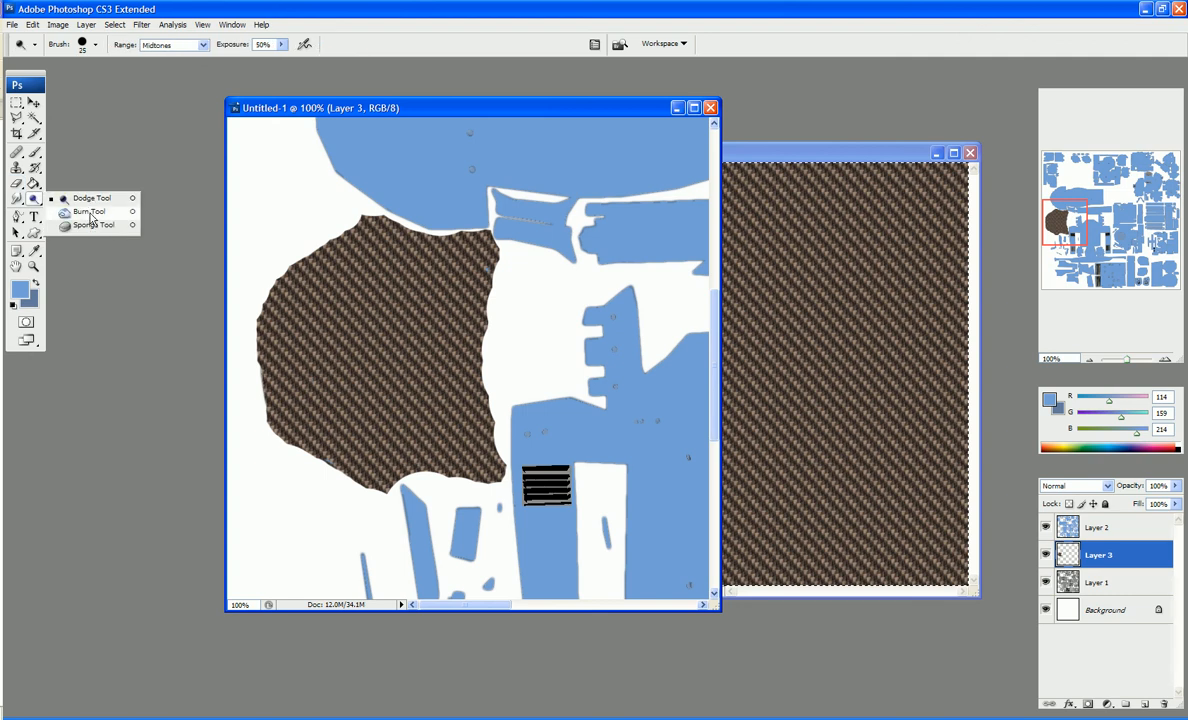
{"action": "left_click", "coordinate": [89, 212]}
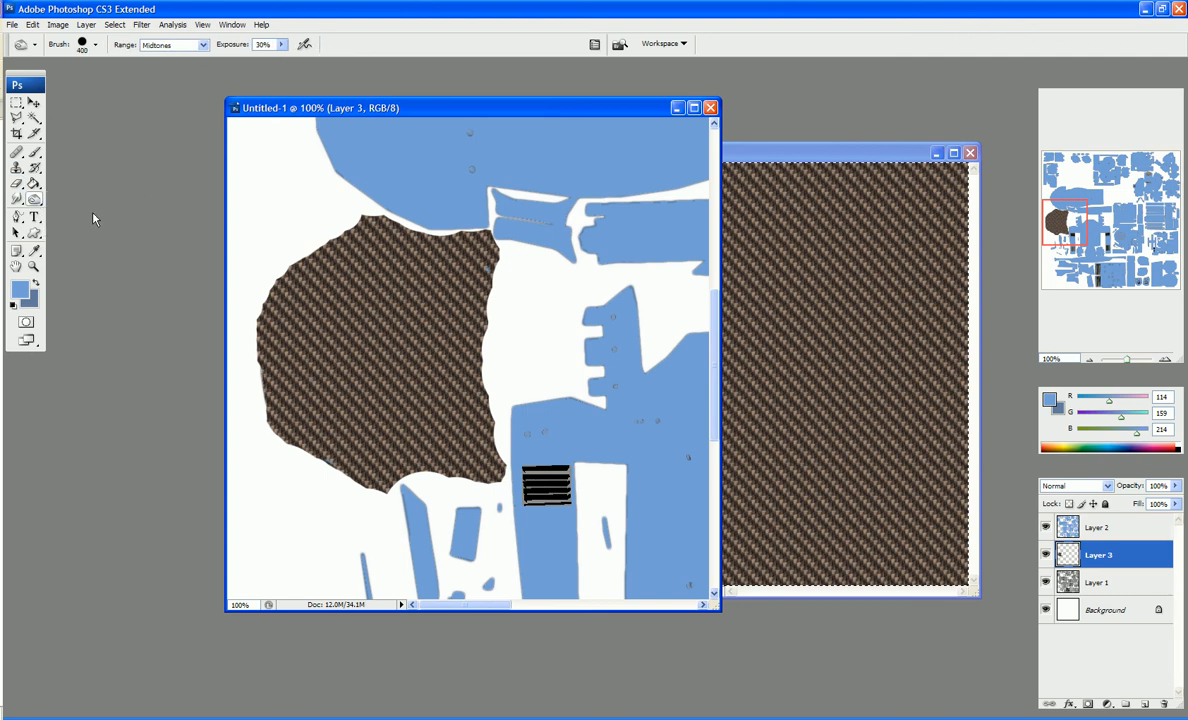
{"action": "key", "text": "bracketright"}
{"action": "left_click", "coordinate": [394, 356]}
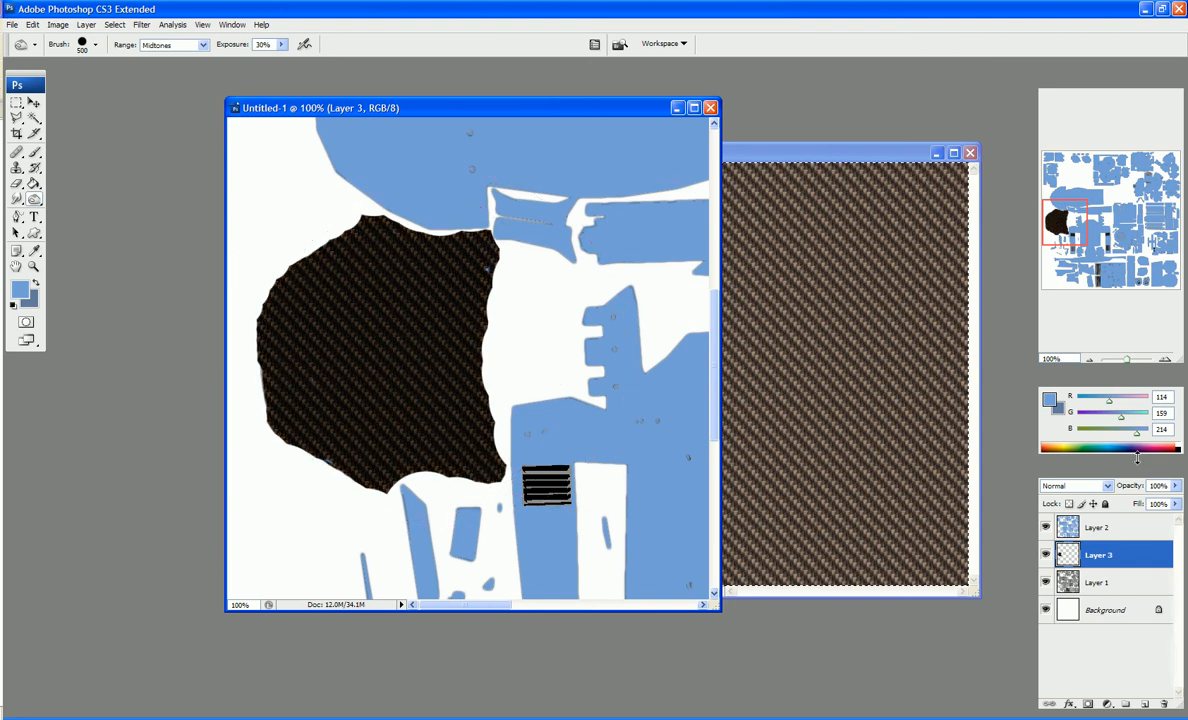
Merge Layer 2 and Layer 3 using Merge Visible, hiding Layer 1 and Background for the merge and showing them again.
{"action": "left_click", "coordinate": [1104, 526]}
{"action": "key", "text": "e"}
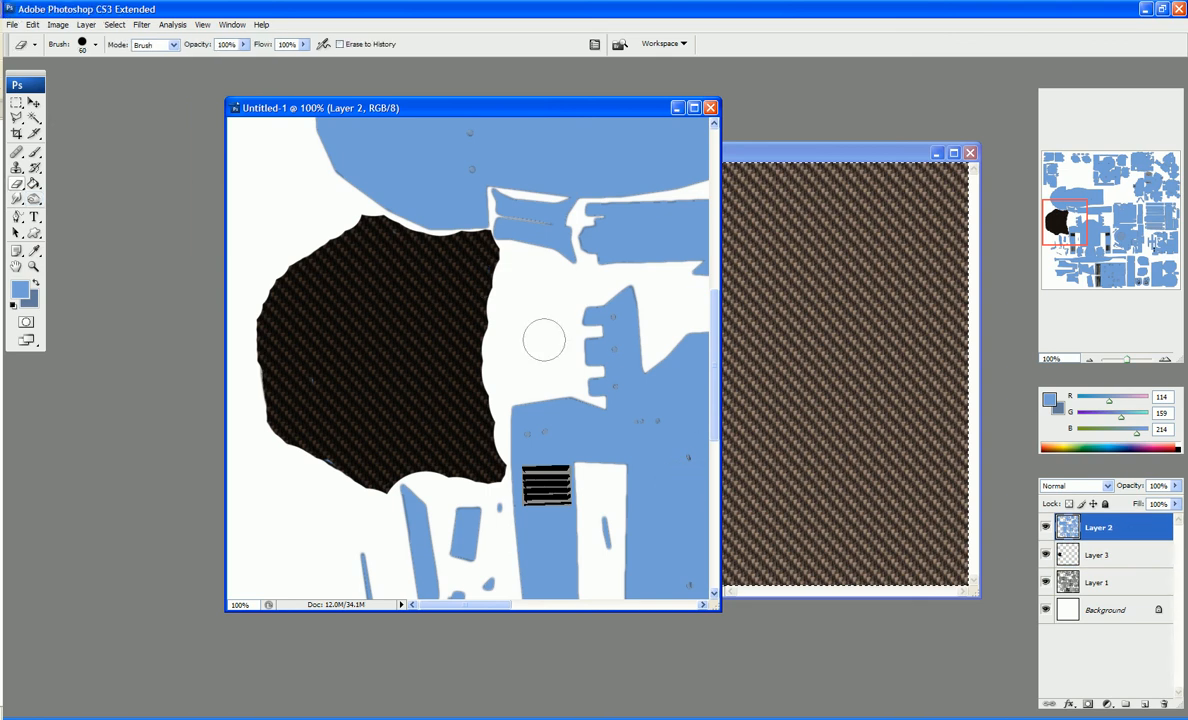
{"action": "right_click", "coordinate": [1112, 526]}
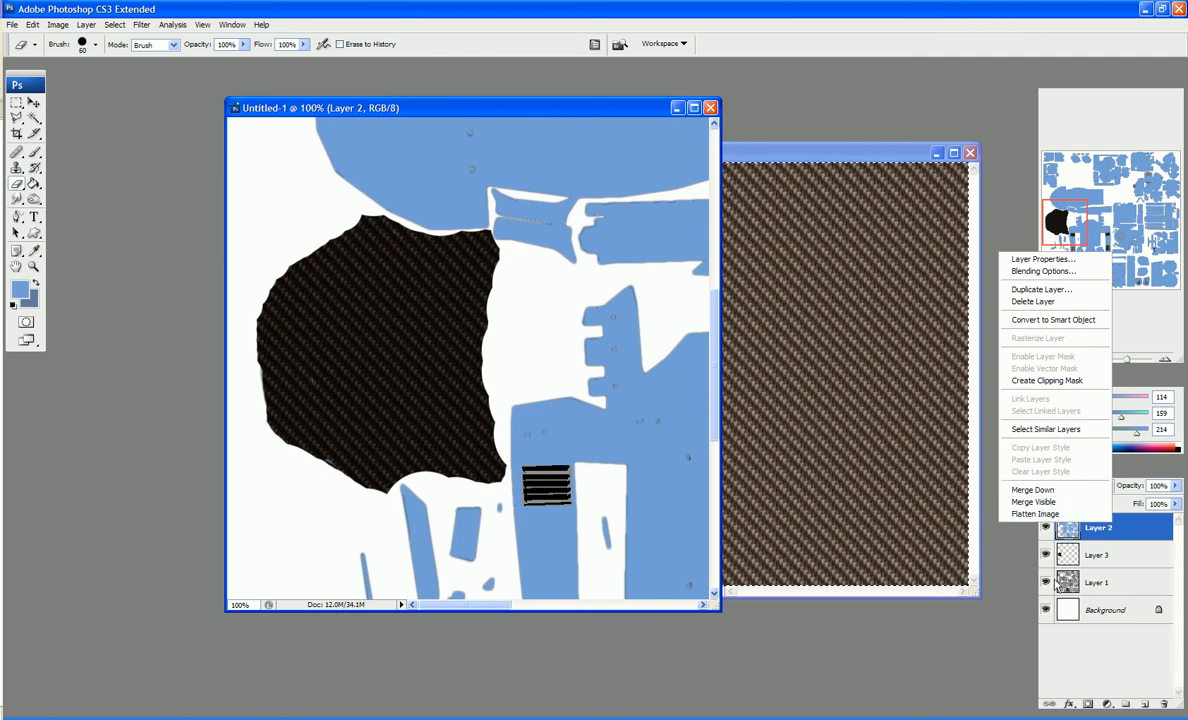
{"action": "left_click", "coordinate": [965, 538]}
{"action": "left_click", "coordinate": [1045, 582]}
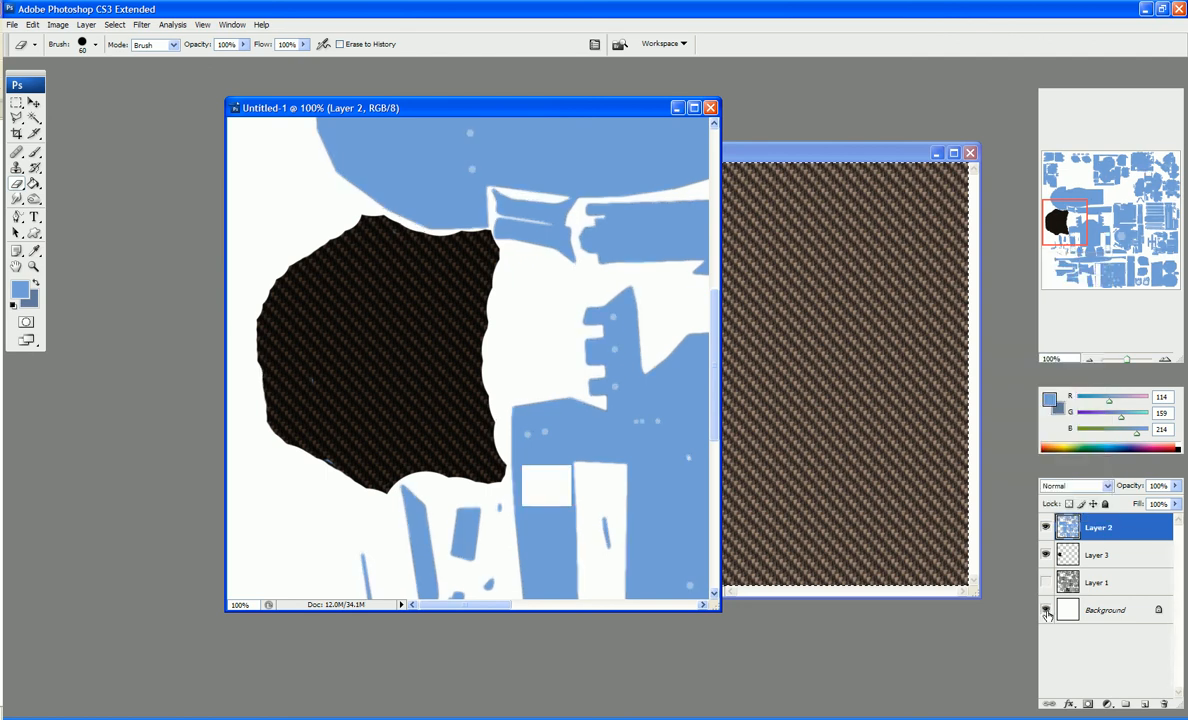
{"action": "left_click", "coordinate": [1045, 610]}
{"action": "right_click", "coordinate": [1087, 528]}
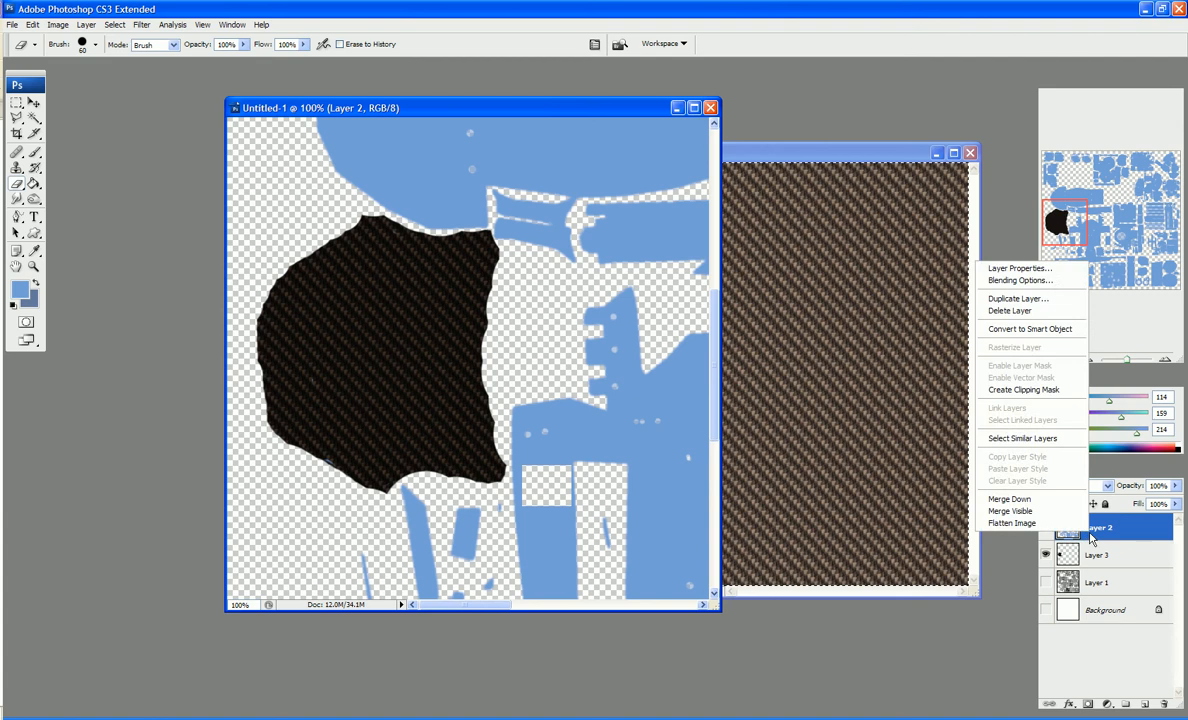
{"action": "left_click", "coordinate": [1043, 513]}
{"action": "left_click", "coordinate": [1046, 555]}
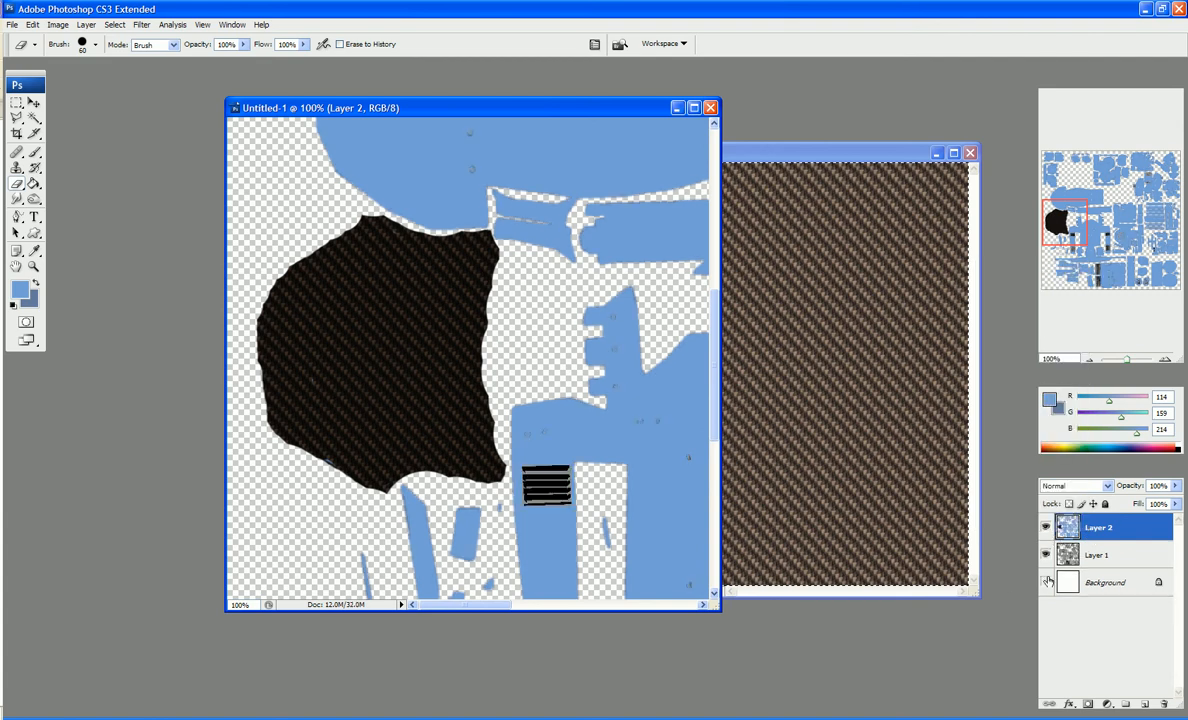
{"action": "left_click", "coordinate": [1046, 582]}
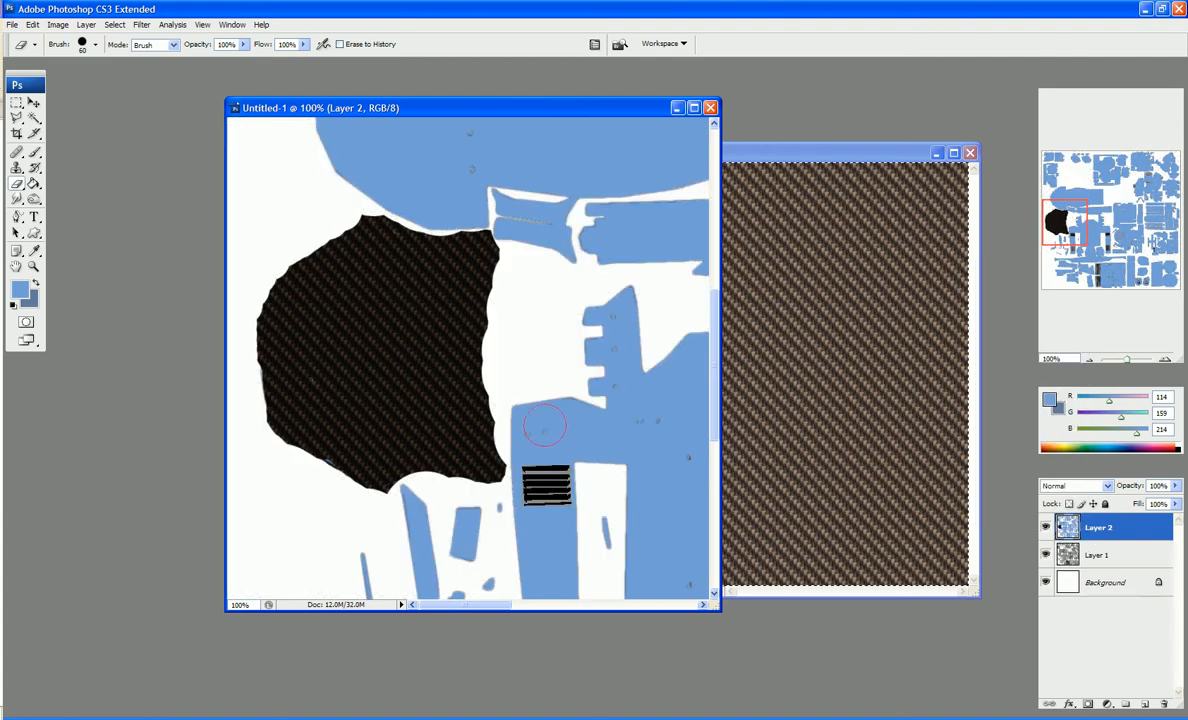
{"action": "key", "text": "ctrl+minus"}
{"action": "key", "text": "ctrl+minus"}
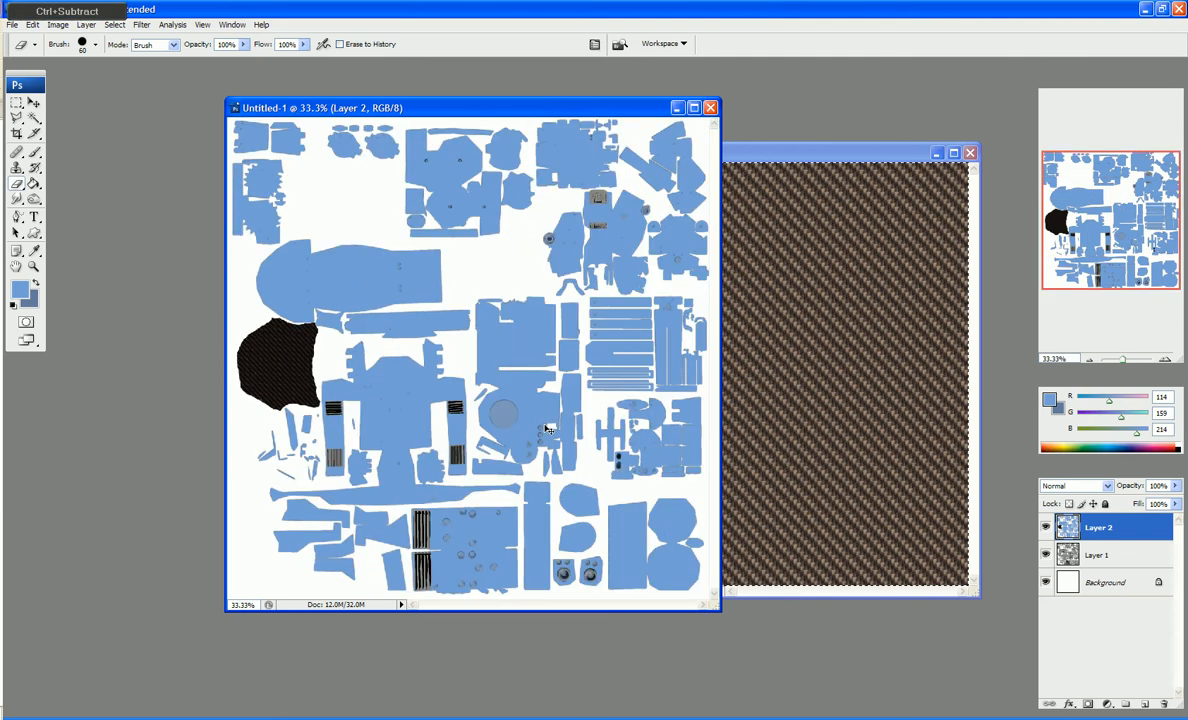
{"action": "key", "text": "ctrl+plus"}
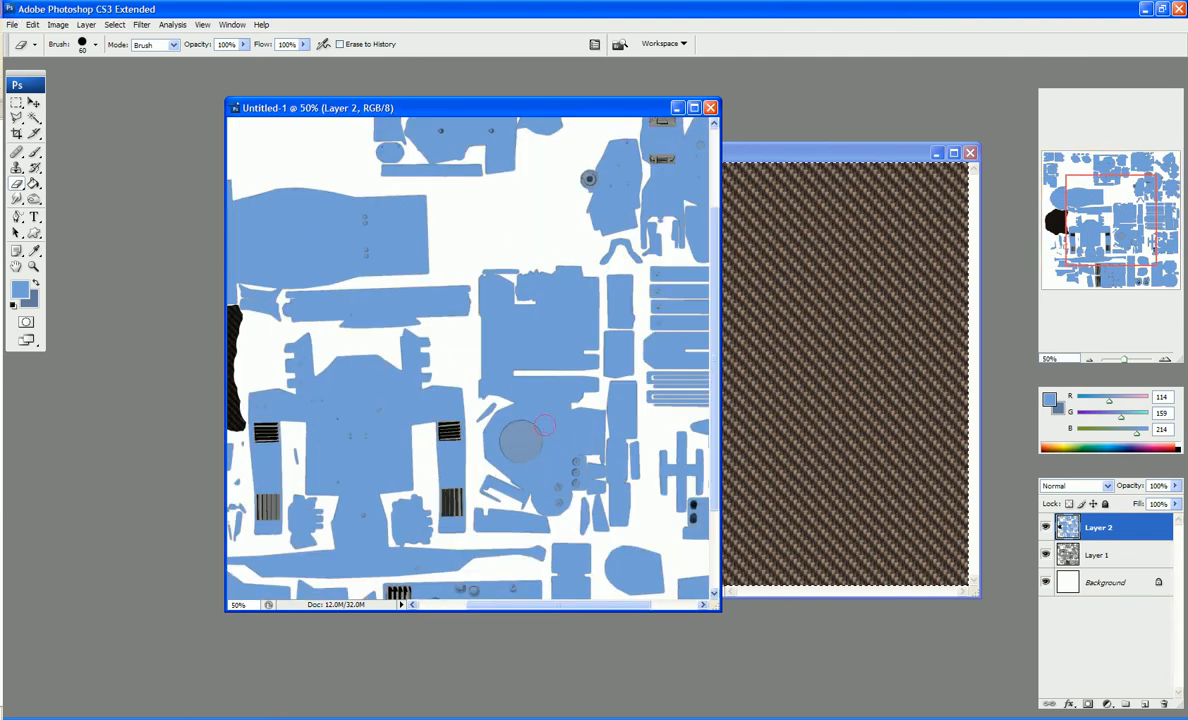
{"action": "left_click_drag", "start_coordinate": [600, 604], "coordinate": [540, 604]}
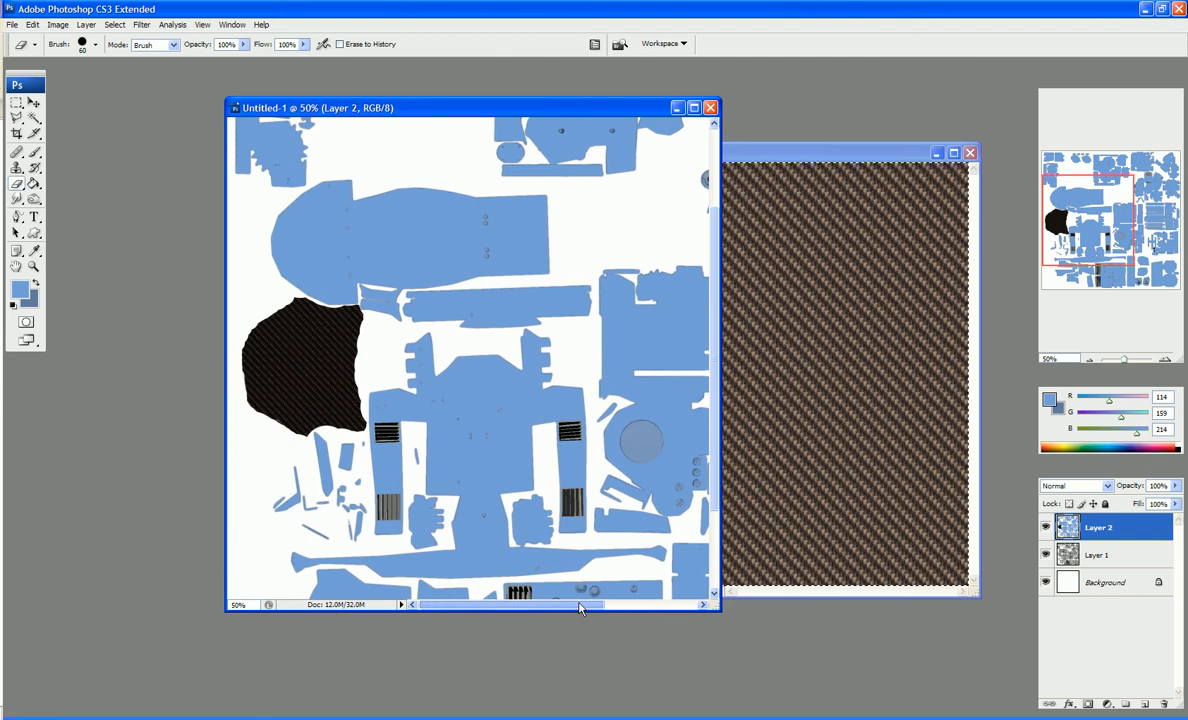
{"action": "scroll", "coordinate": [420, 250], "scroll_direction": "up", "scroll_amount": 5}
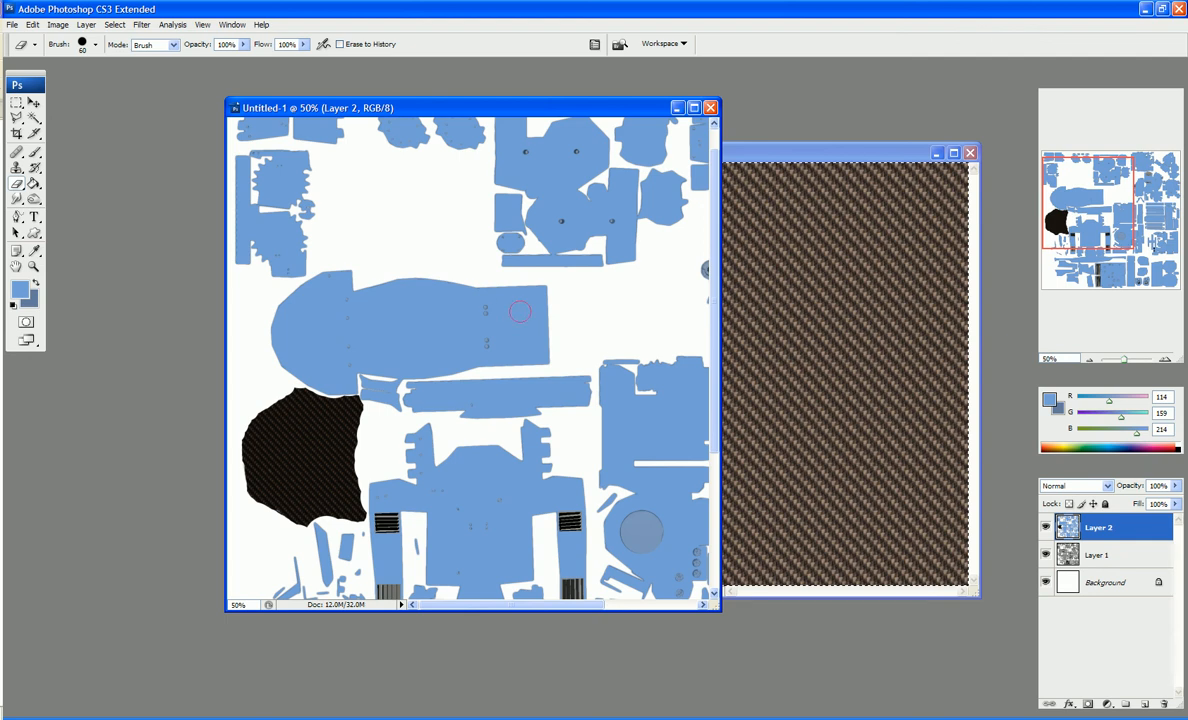
{"action": "left_click_drag", "start_coordinate": [535, 289], "coordinate": [451, 287]}
{"action": "key", "text": "ctrl+z"}
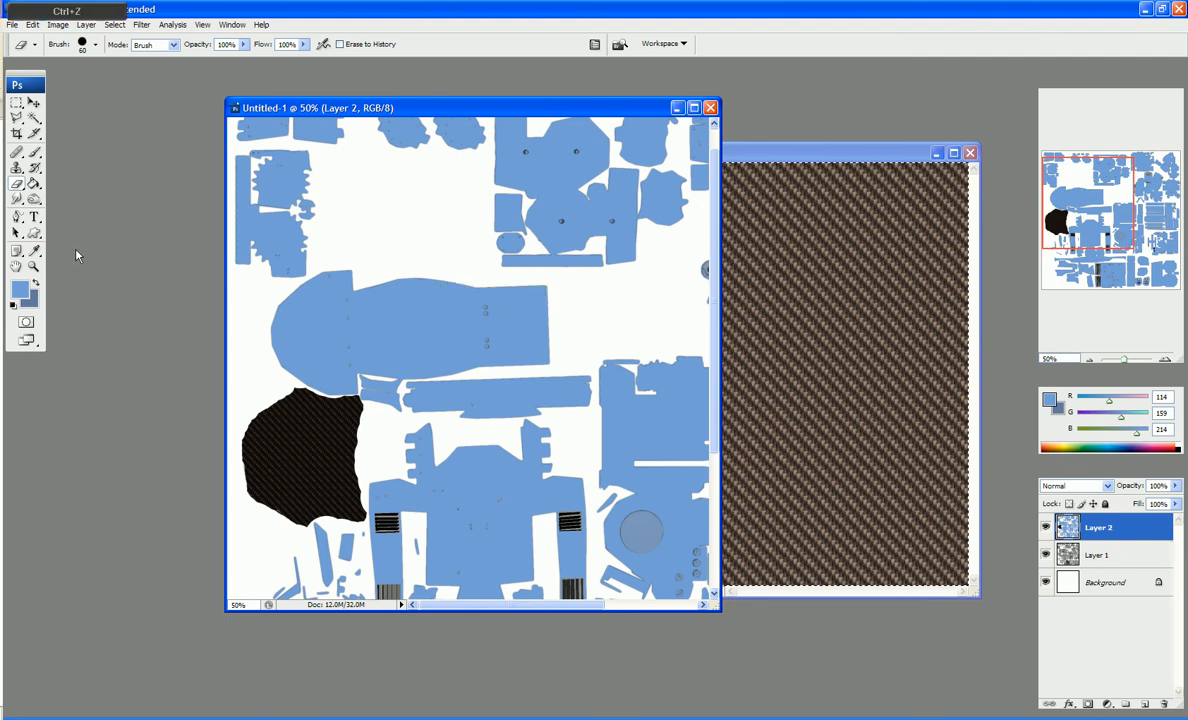
Switch to the Burn tool and reduce its brush to 125 px.
{"action": "left_click", "coordinate": [34, 198]}
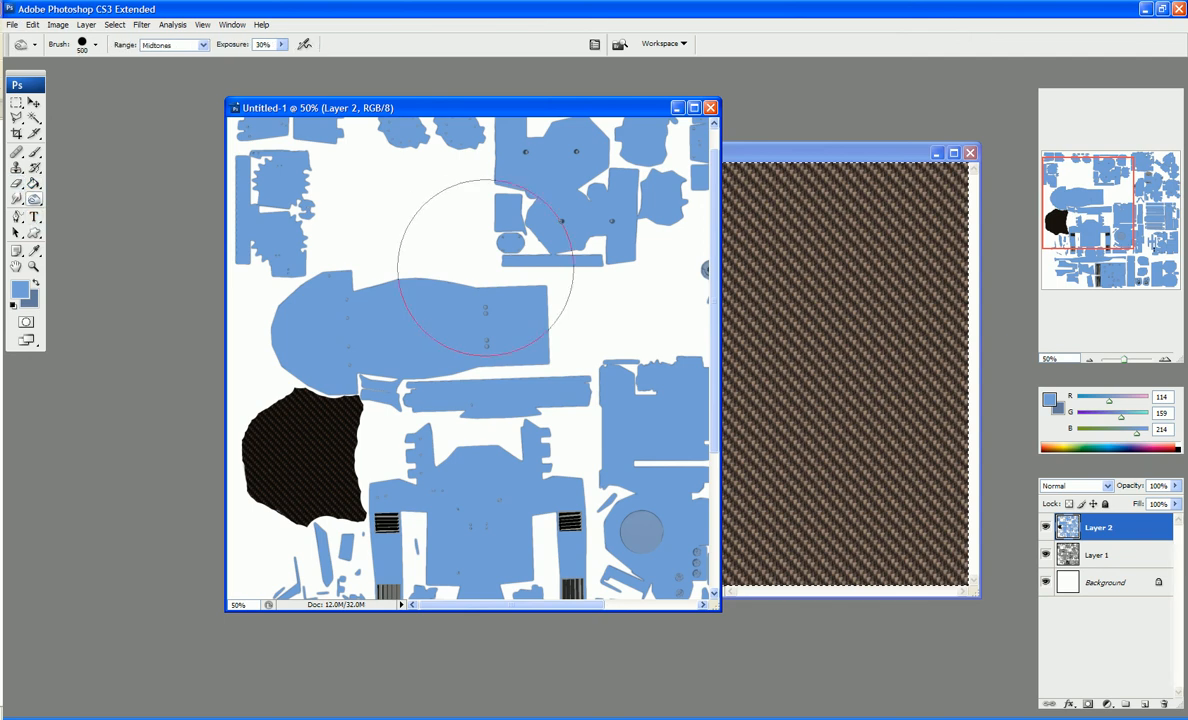
{"action": "key", "text": "bracketleft"}
{"action": "key", "text": "bracketleft"}
{"action": "key", "text": "bracketleft"}
{"action": "key", "text": "bracketleft"}
{"action": "key", "text": "bracketleft"}
{"action": "key", "text": "bracketleft"}
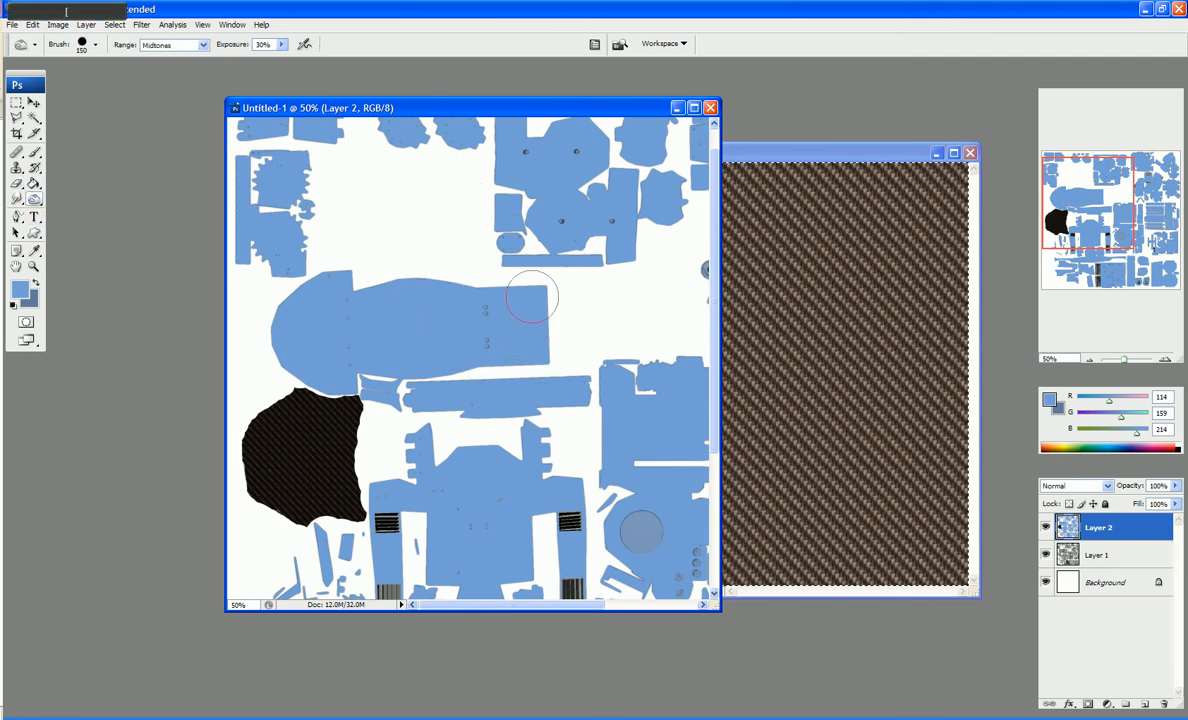
Try burning the long rounded panel with the Midtones range, first at 30% and again at 100% exposure, undoing each stroke.
{"action": "mouse_move", "coordinate": [530, 292]}
{"action": "left_mouse_down"}
{"action": "mouse_move", "coordinate": [401, 287]}
{"action": "mouse_move", "coordinate": [482, 308]}
{"action": "left_mouse_up"}
{"action": "key", "text": "ctrl+z"}
{"action": "left_click", "coordinate": [281, 49]}
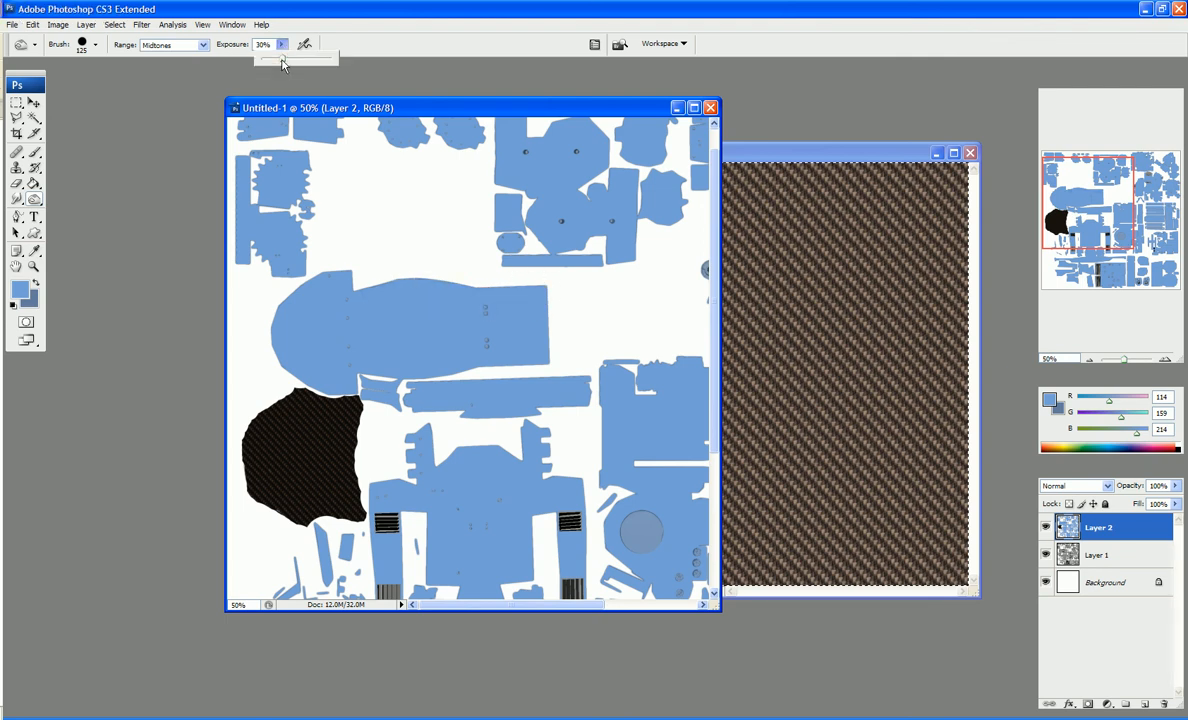
{"action": "left_click_drag", "start_coordinate": [281, 58], "coordinate": [334, 68]}
{"action": "left_click_drag", "start_coordinate": [475, 270], "coordinate": [411, 266]}
{"action": "key", "text": "ctrl+z"}
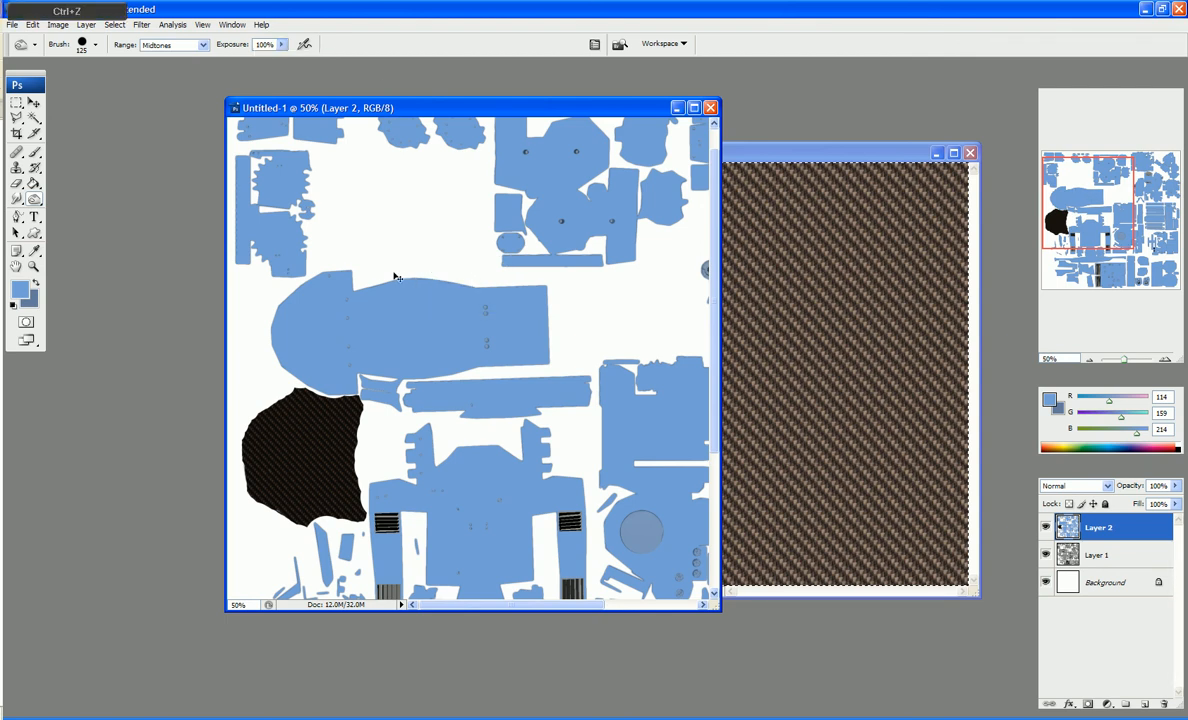
Set the Burn tool to the Shadows range at 5% exposure and shade a band around the rivets on the long rounded panel.
{"action": "left_click", "coordinate": [150, 45]}
{"action": "left_click", "coordinate": [152, 55]}
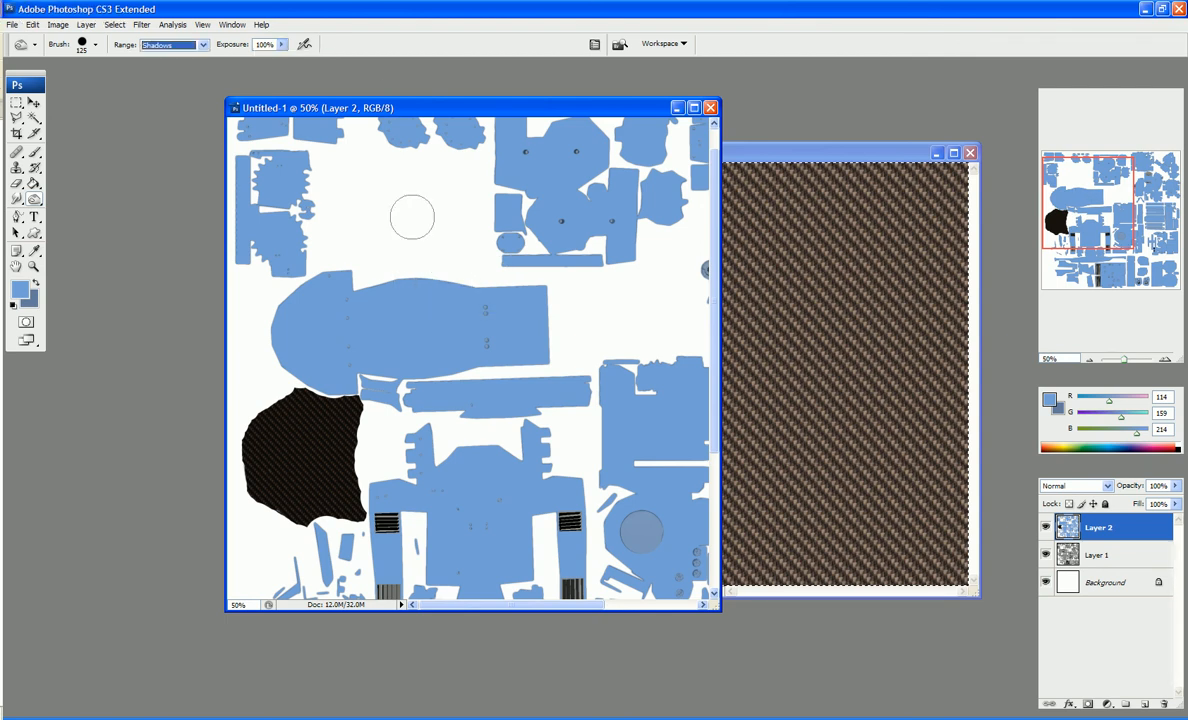
{"action": "left_click", "coordinate": [445, 274]}
{"action": "left_click", "coordinate": [283, 44]}
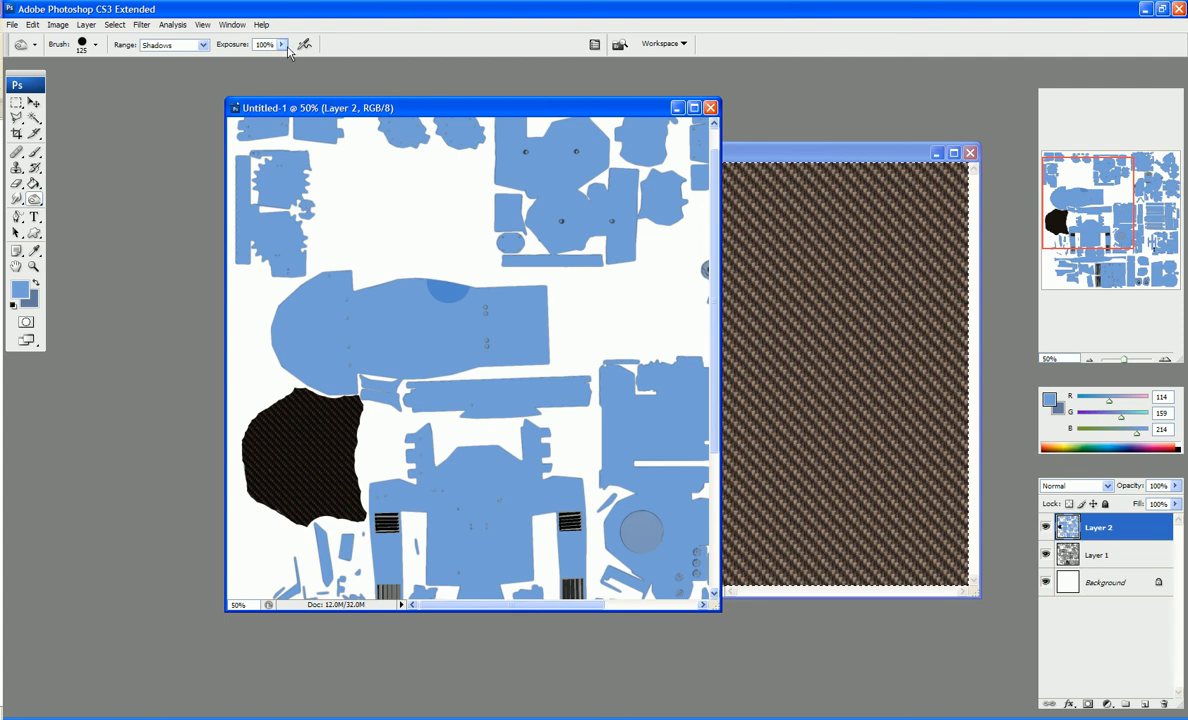
{"action": "left_click_drag", "start_coordinate": [286, 57], "coordinate": [213, 60]}
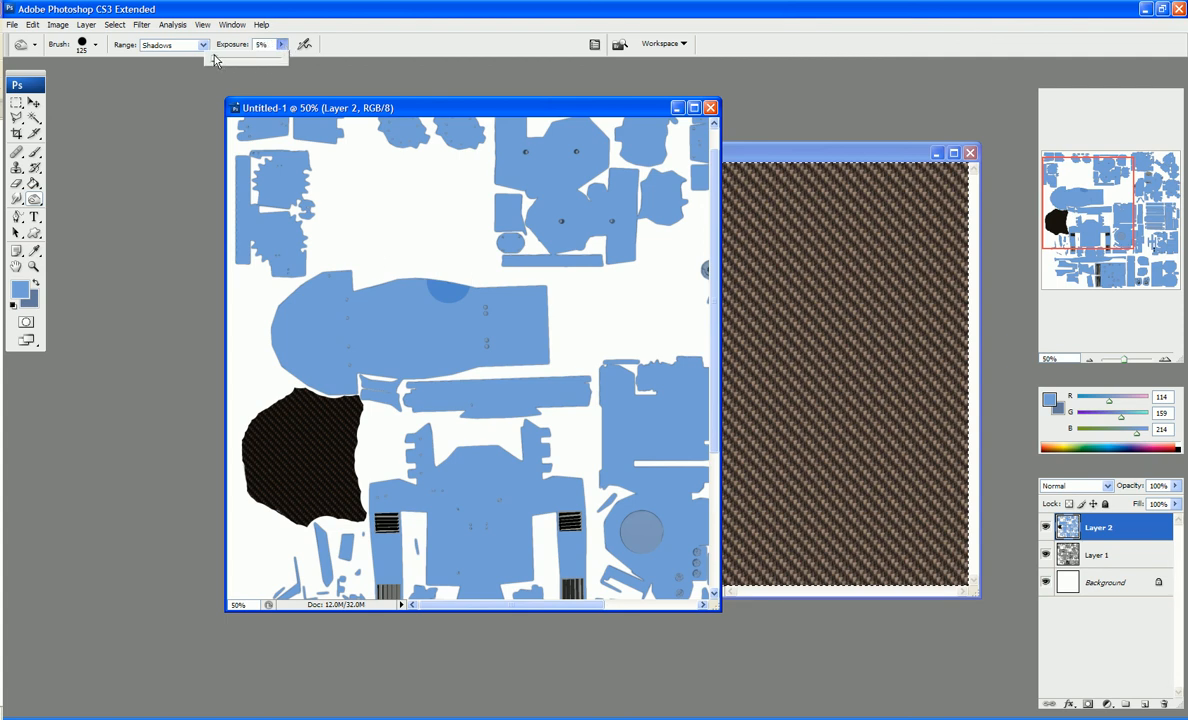
{"action": "left_click", "coordinate": [412, 275]}
{"action": "key", "text": "ctrl+alt+z"}
{"action": "key", "text": "ctrl+alt+z"}
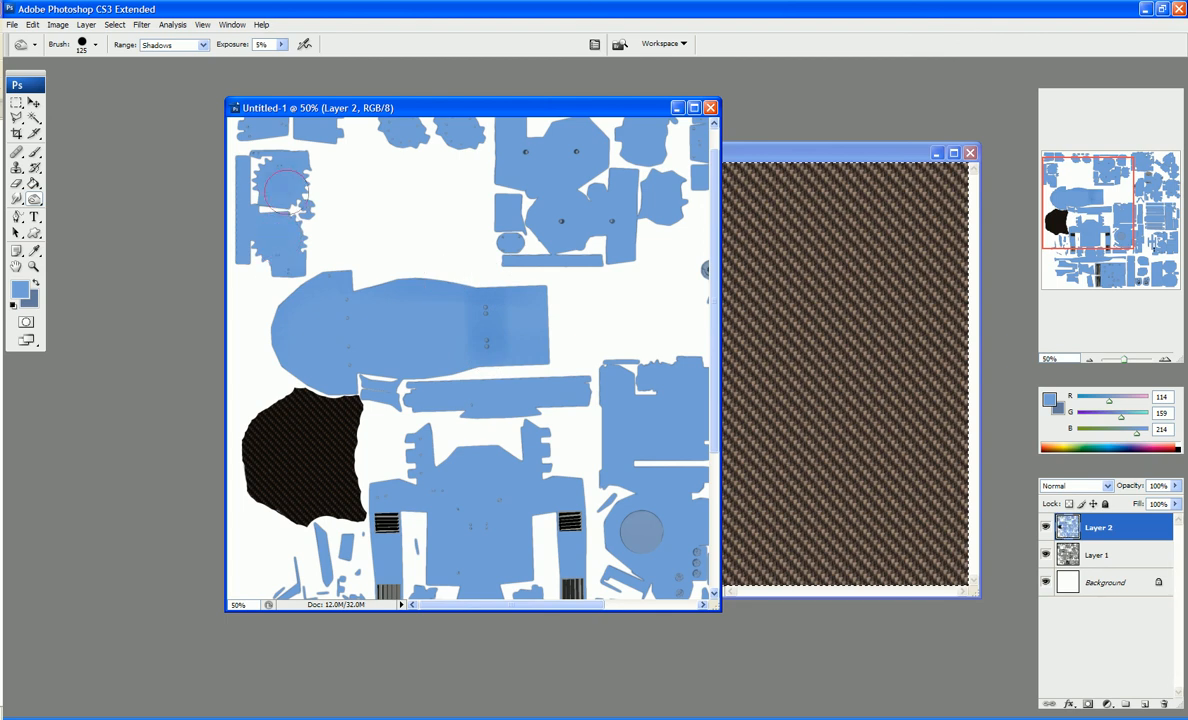
Shade the other blue pieces of the map using a 70 px Burn brush, and merge all visible layers into Background.
{"action": "scroll", "coordinate": [553, 185], "scroll_direction": "up", "scroll_amount": 1}
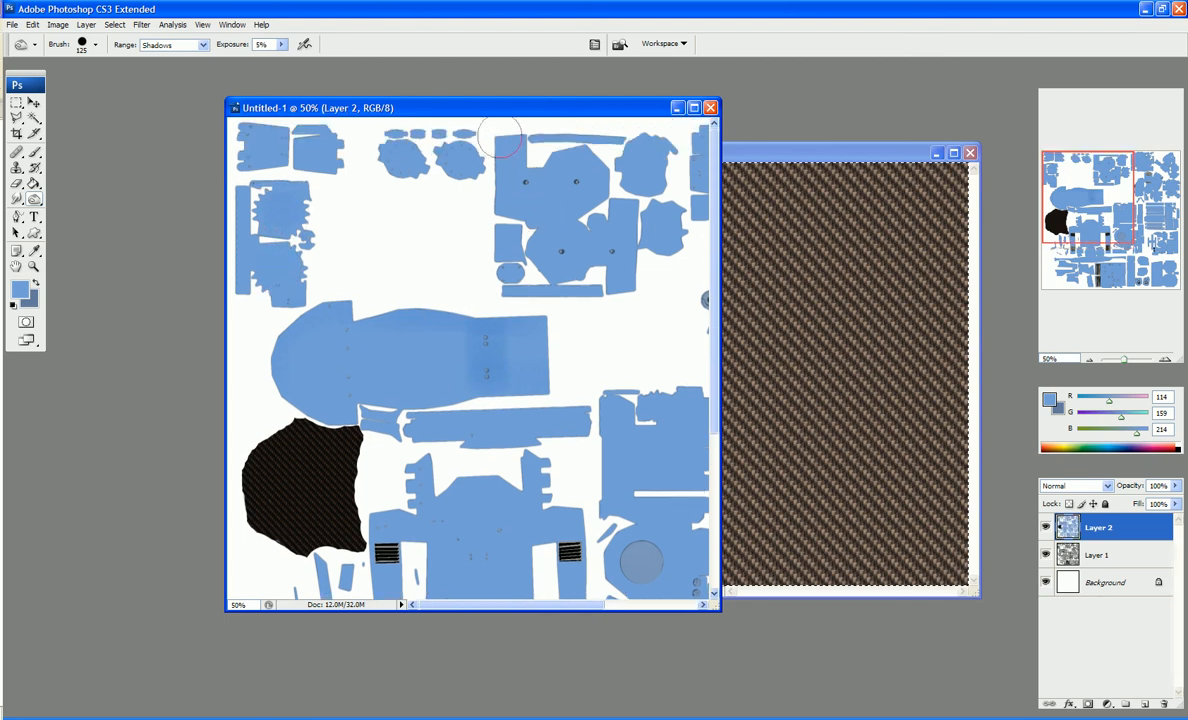
{"action": "key", "text": "bracketleft"}
{"action": "key", "text": "bracketleft"}
{"action": "key", "text": "bracketleft"}
{"action": "key", "text": "bracketleft"}
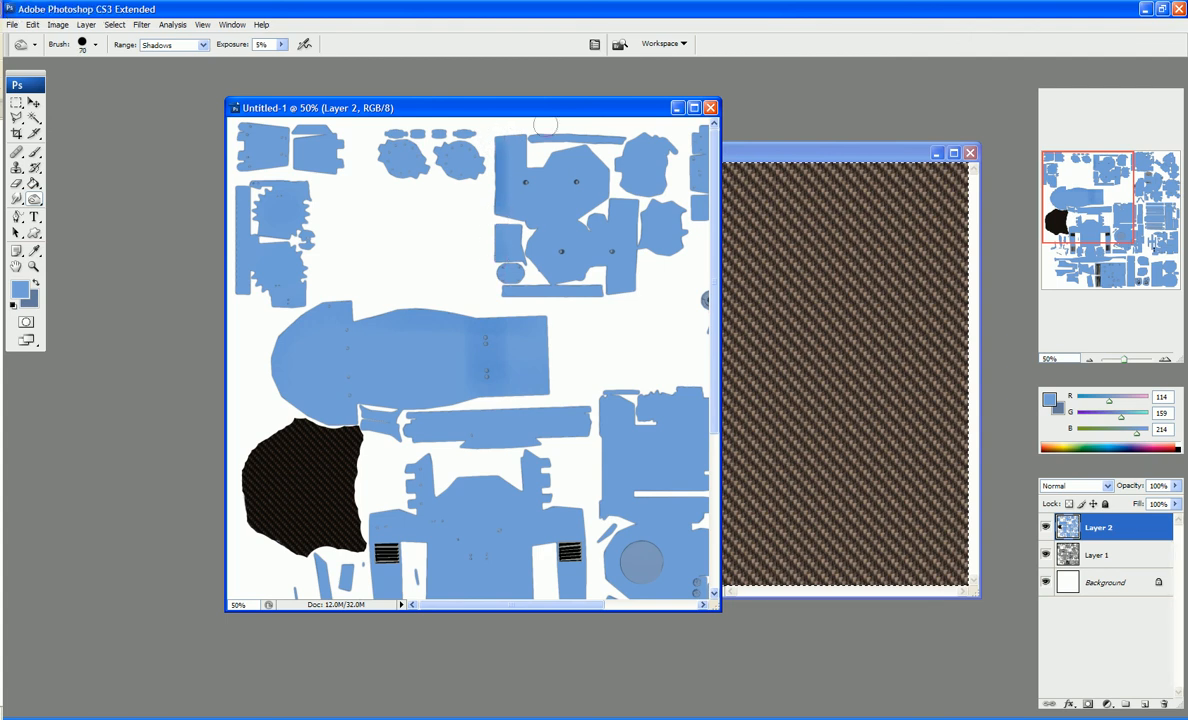
{"action": "scroll", "coordinate": [630, 136], "scroll_direction": "down", "scroll_amount": 5}
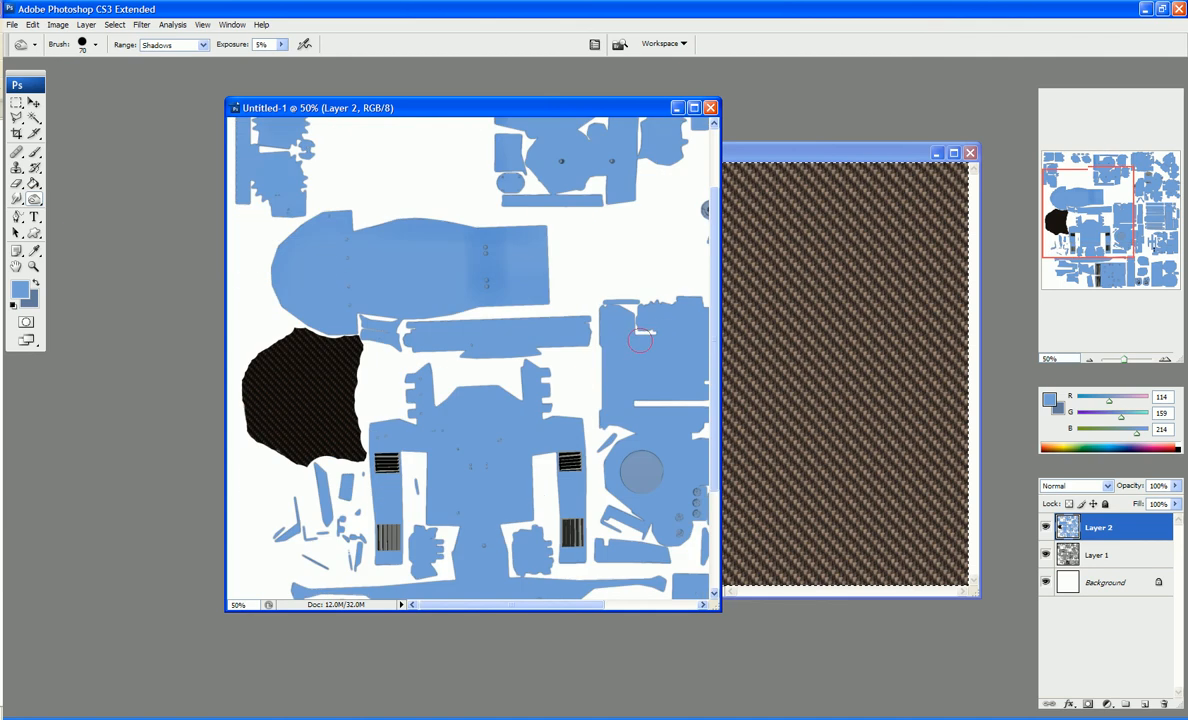
{"action": "scroll", "coordinate": [640, 341], "scroll_direction": "down", "scroll_amount": 3}
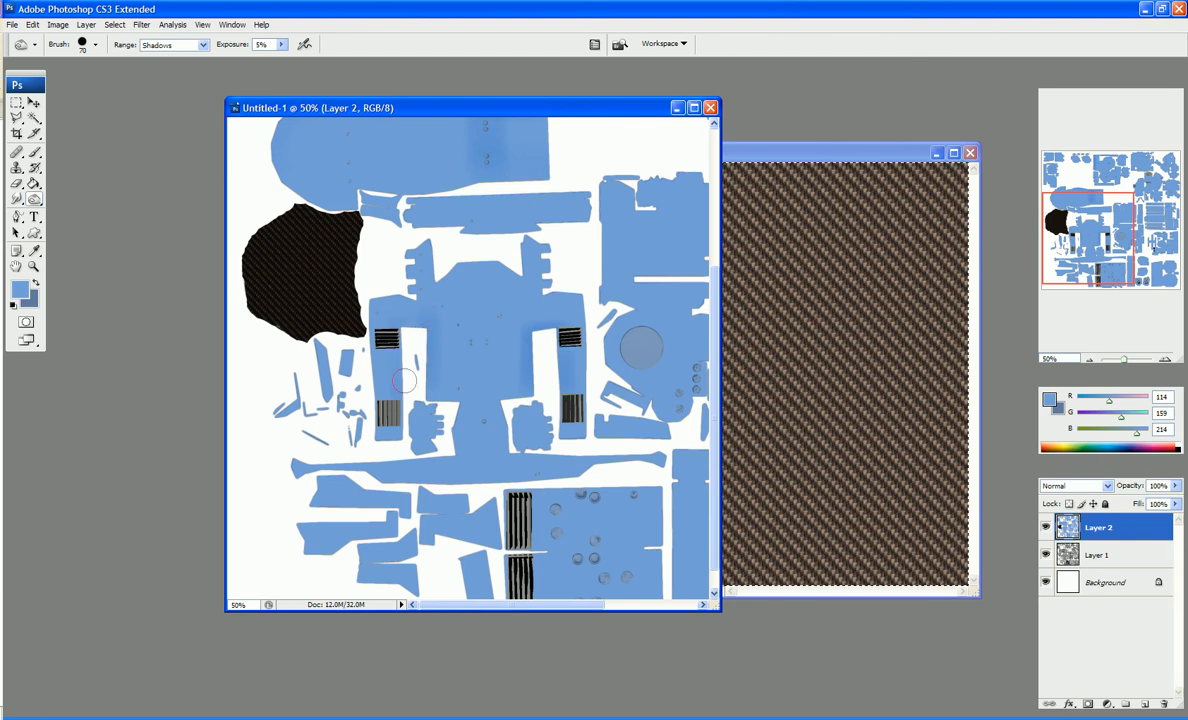
{"action": "scroll", "coordinate": [412, 440], "scroll_direction": "down", "scroll_amount": 1}
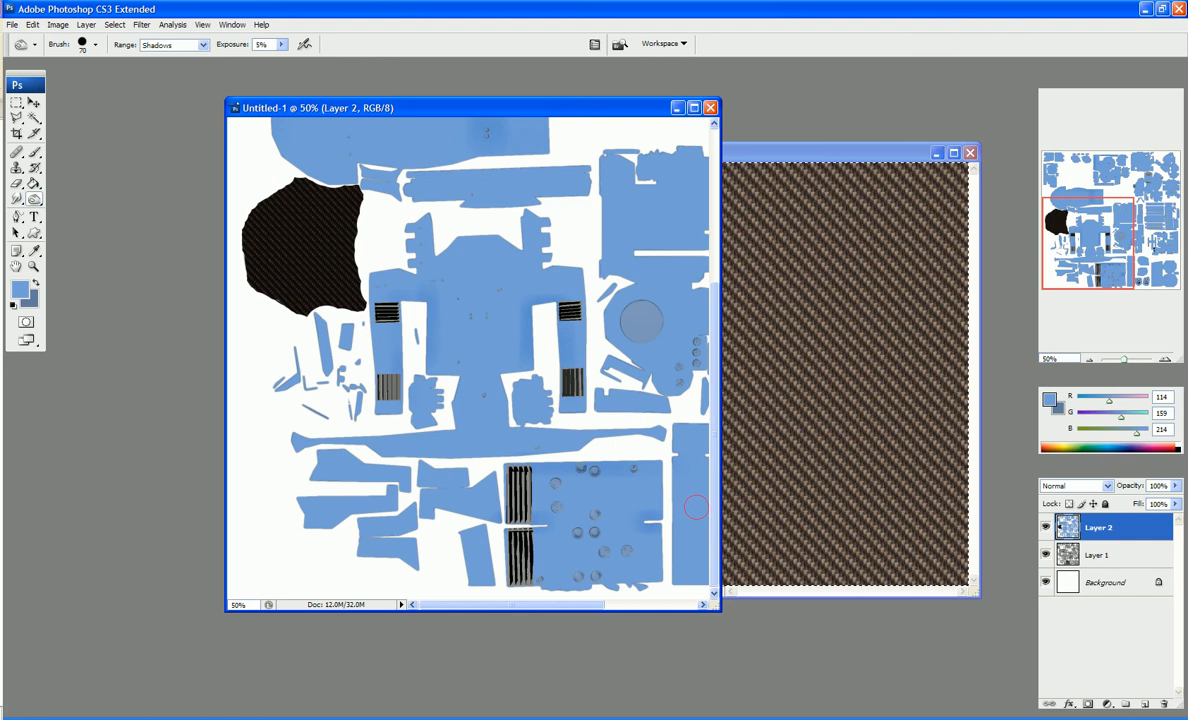
{"action": "key", "text": "ctrl+shift+e"}
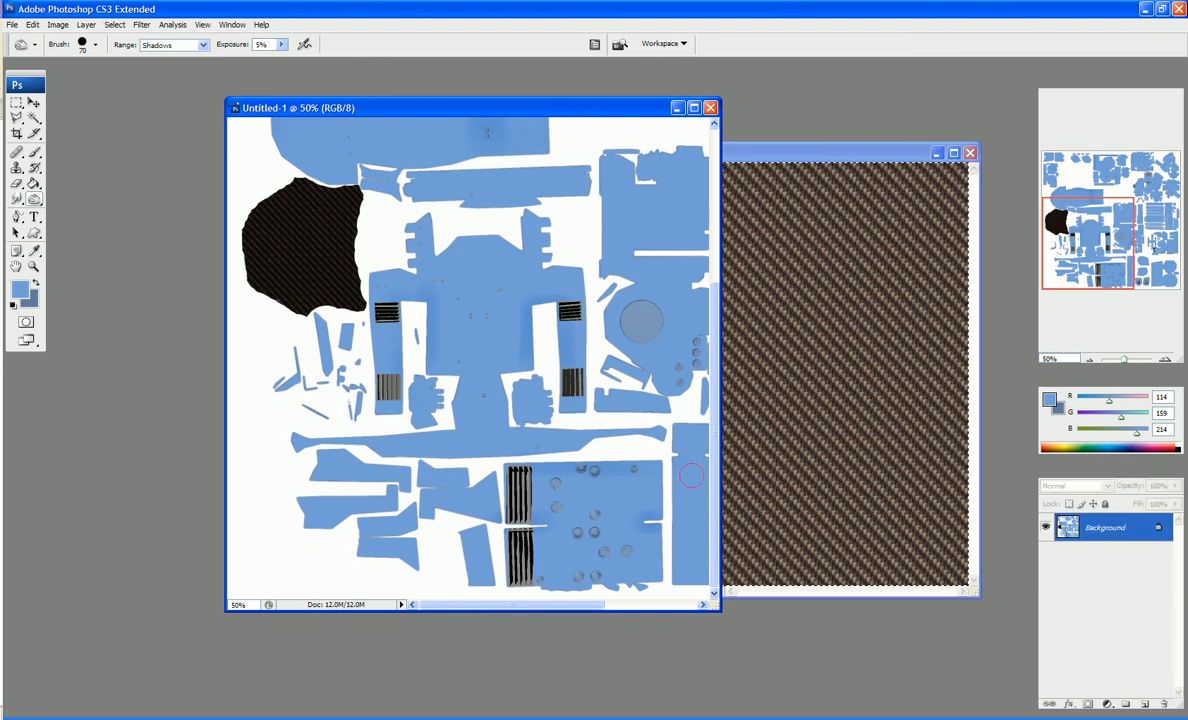
Smear the right sides of the four rivets on the long rounded panel using the Smudge tool with a 9 px brush.
{"action": "scroll", "coordinate": [691, 476], "scroll_direction": "up", "scroll_amount": 5}
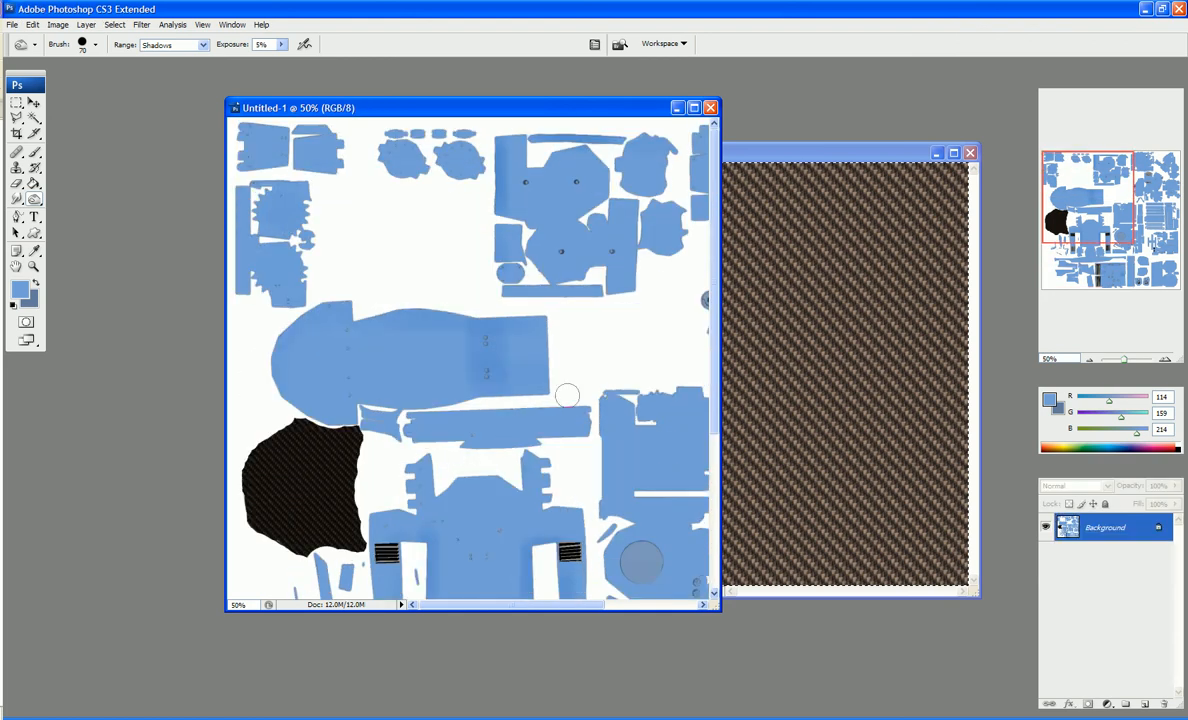
{"action": "key", "text": "ctrl+plus"}
{"action": "key", "text": "ctrl+plus"}
{"action": "key", "text": "ctrl+plus"}
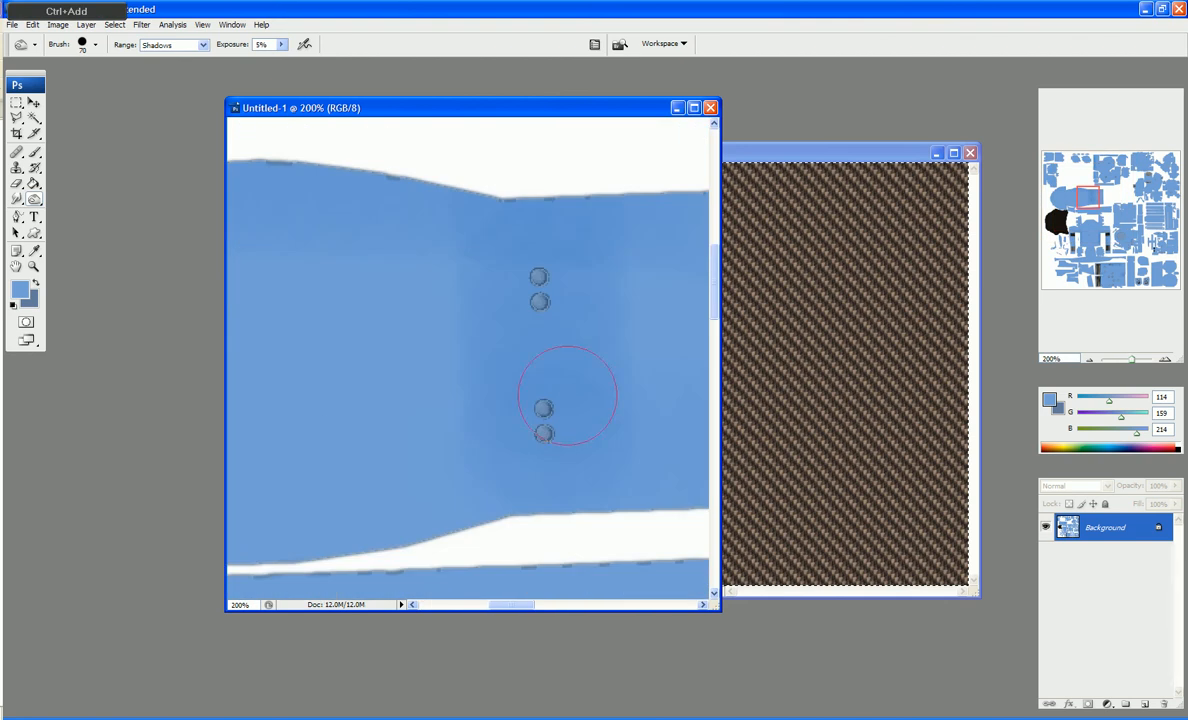
{"action": "scroll", "coordinate": [560, 420], "scroll_direction": "up", "scroll_amount": 3}
{"action": "scroll", "coordinate": [595, 420], "scroll_direction": "down", "scroll_amount": 2}
{"action": "key", "text": "ctrl+plus"}
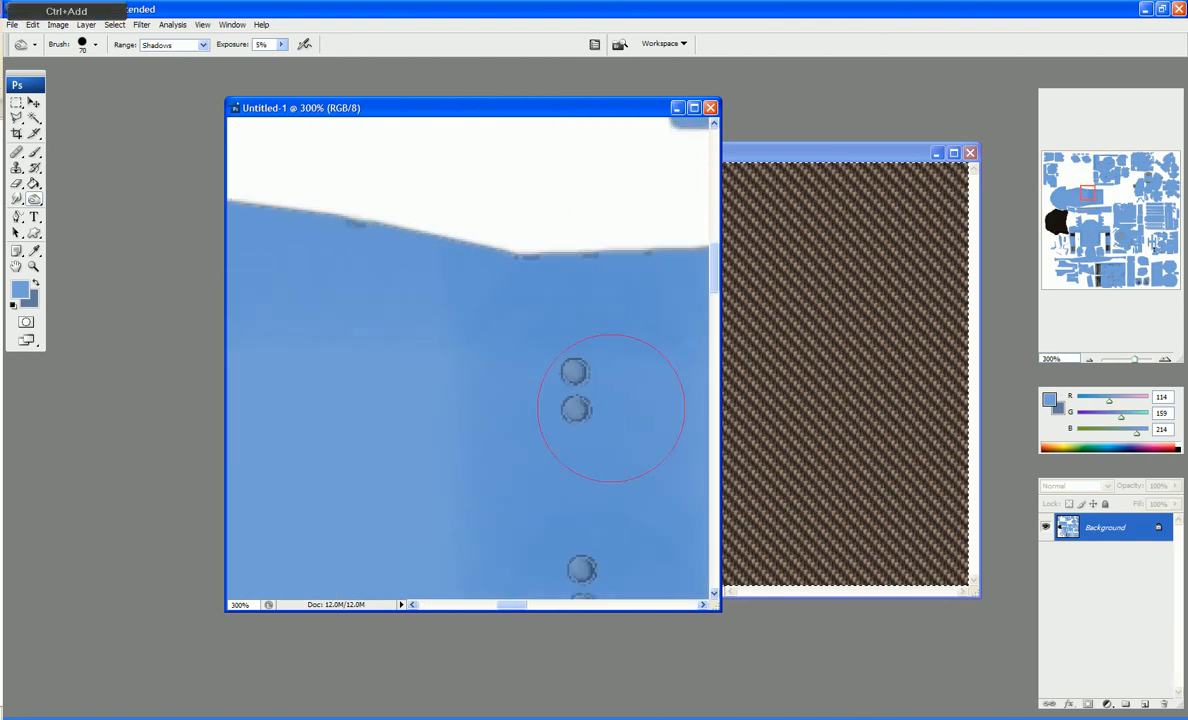
{"action": "left_click", "coordinate": [16, 198]}
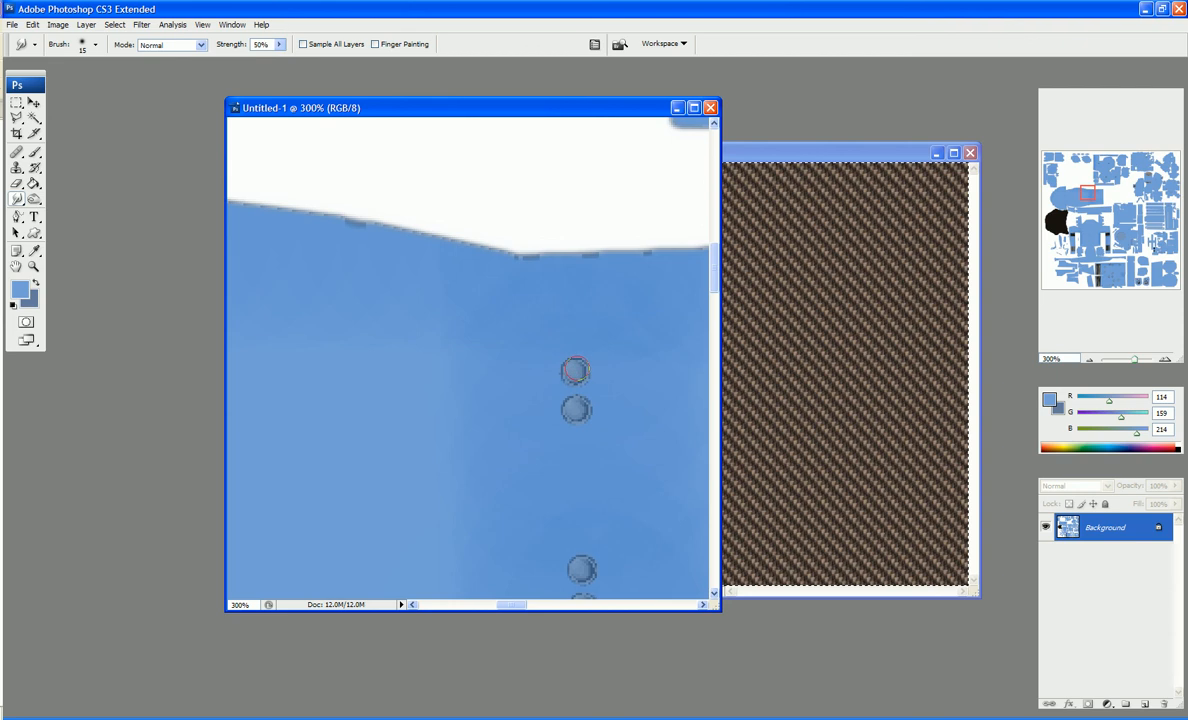
{"action": "key", "text": "bracketleft"}
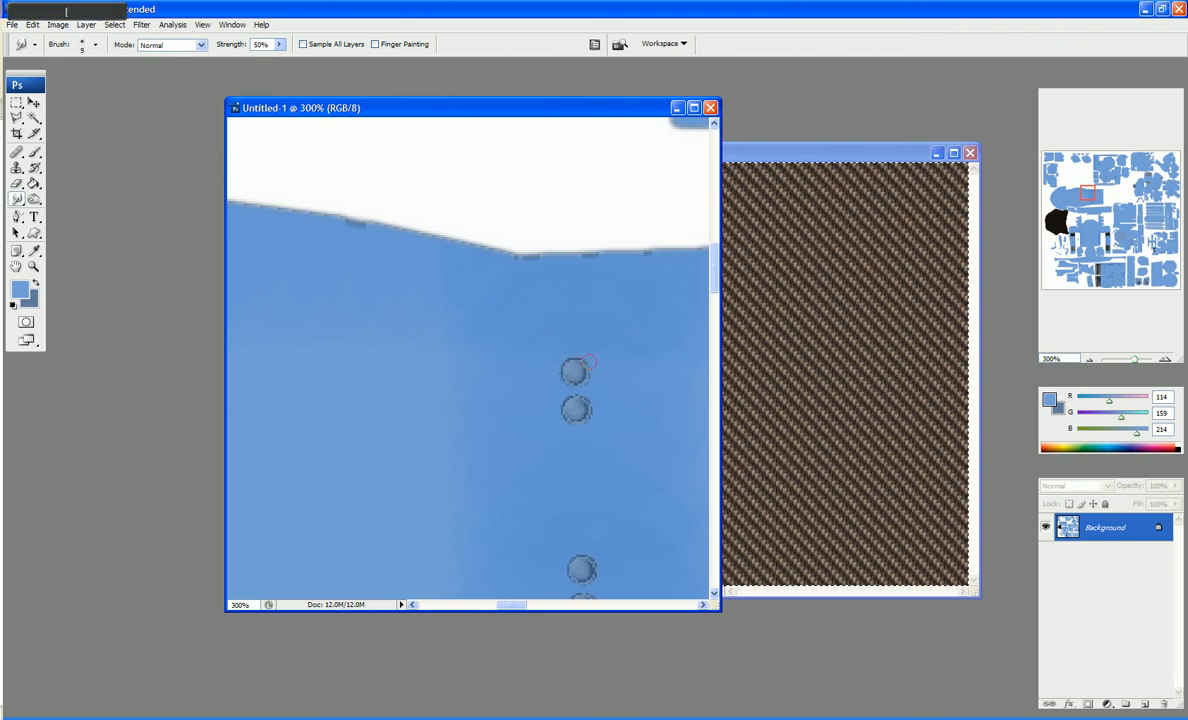
{"action": "left_click_drag", "start_coordinate": [590, 372], "coordinate": [578, 382]}
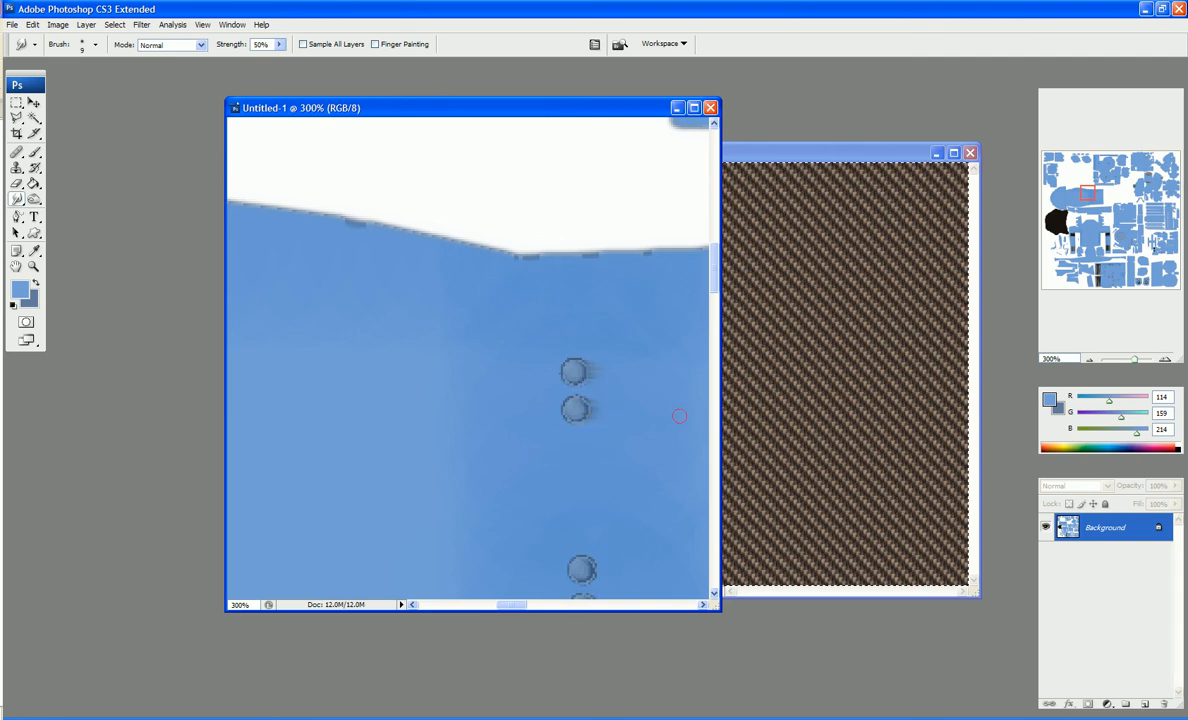
{"action": "scroll", "coordinate": [679, 416], "scroll_direction": "down", "scroll_amount": 4}
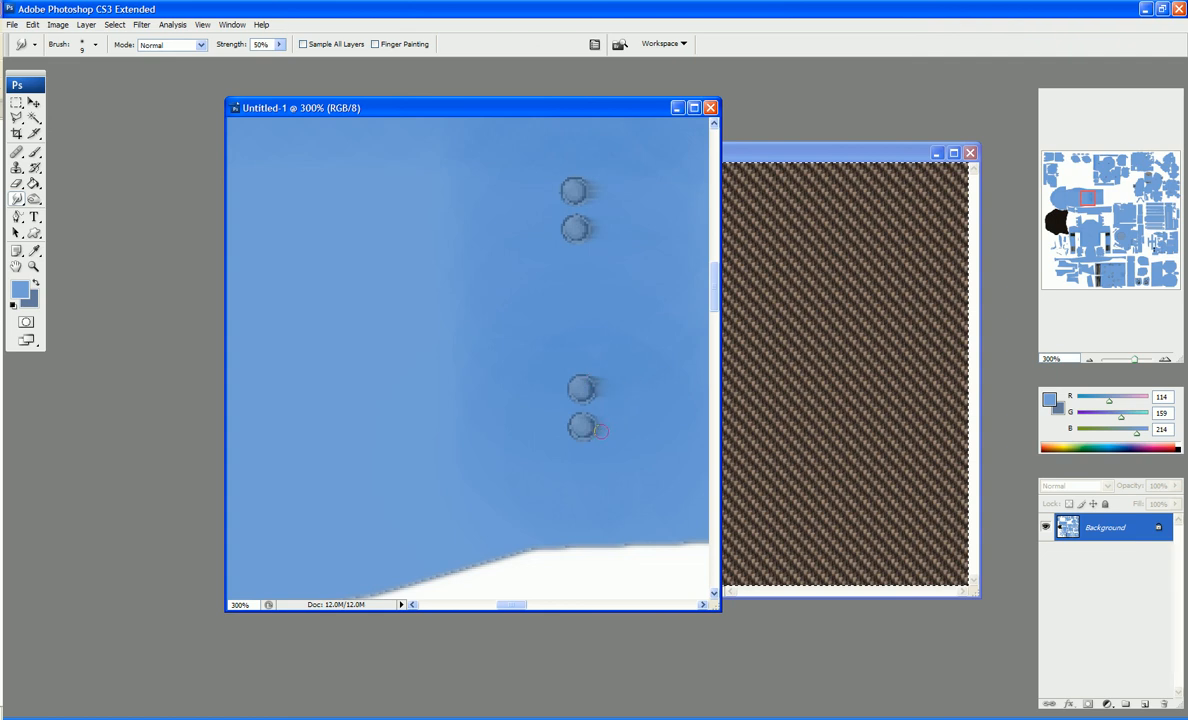
{"action": "left_click_drag", "start_coordinate": [586, 428], "coordinate": [627, 430]}
Smear the rivets downward on the notched tab and across the middle of the central body piece using the Smudge tool.
{"action": "key", "text": "ctrl+minus"}
{"action": "key", "text": "ctrl+minus"}
{"action": "key", "text": "ctrl+minus"}
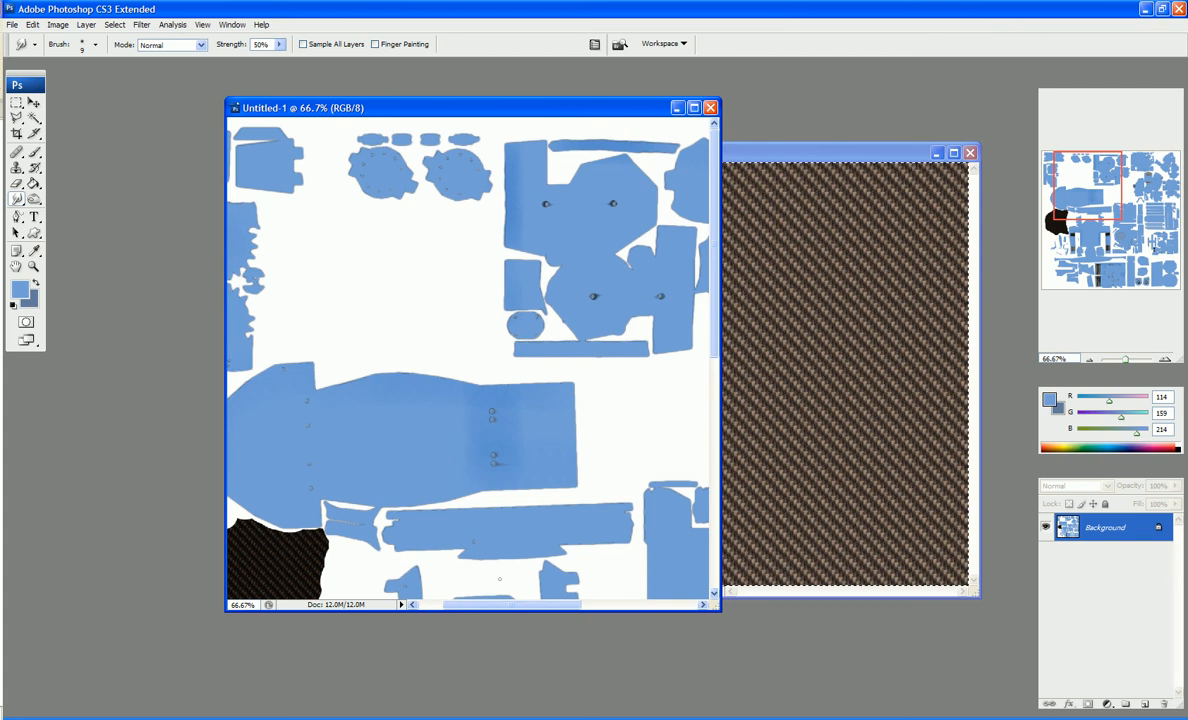
{"action": "left_click_drag", "start_coordinate": [495, 606], "coordinate": [447, 608]}
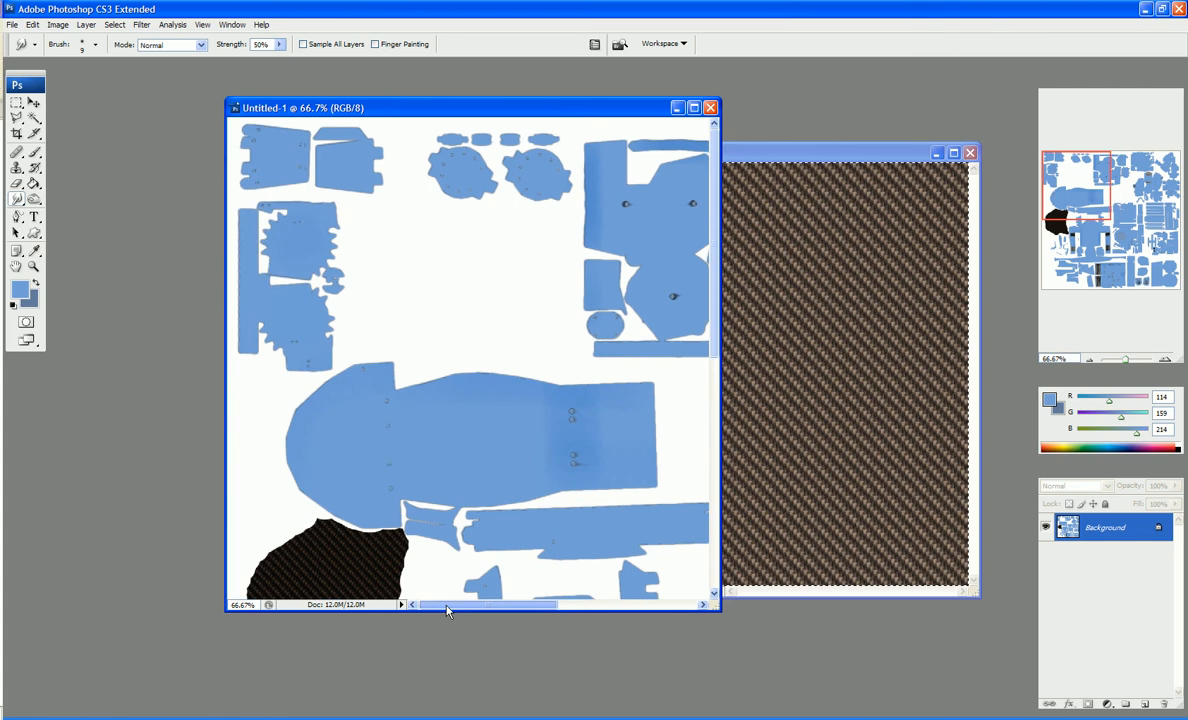
{"action": "scroll", "coordinate": [440, 480], "scroll_direction": "down", "scroll_amount": 3}
{"action": "scroll", "coordinate": [470, 360], "scroll_direction": "down", "scroll_amount": 5}
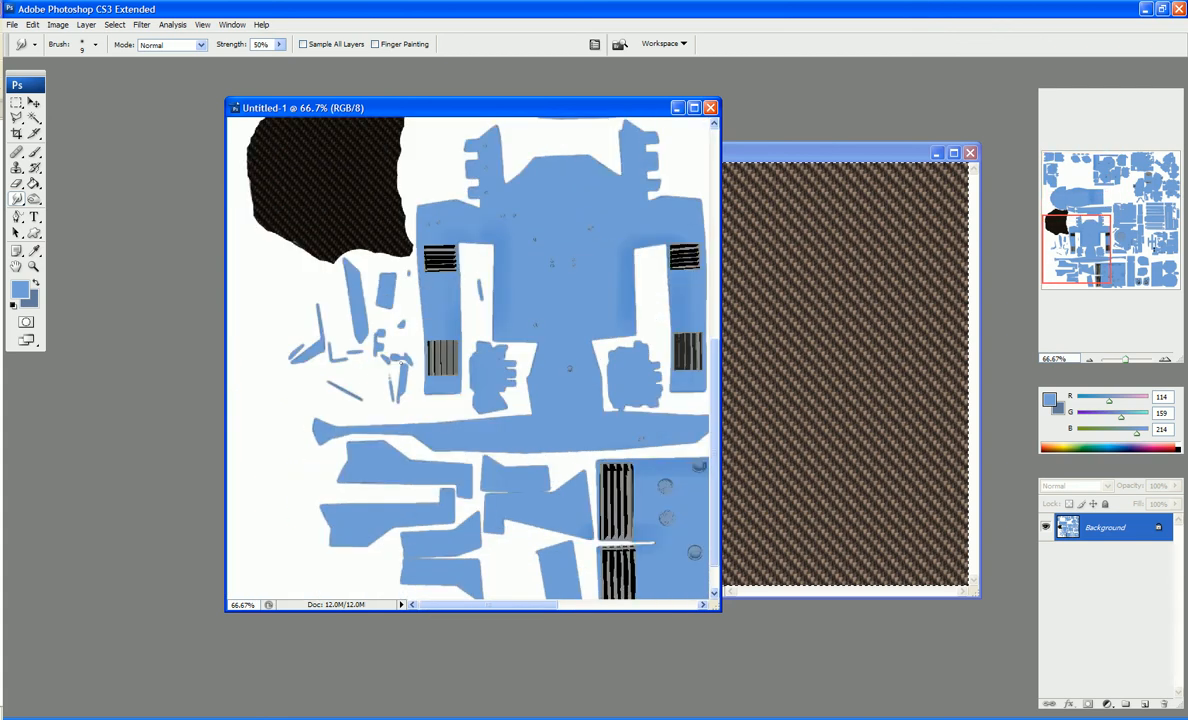
{"action": "key", "text": "ctrl+KP_Add"}
{"action": "key", "text": "ctrl+KP_Add"}
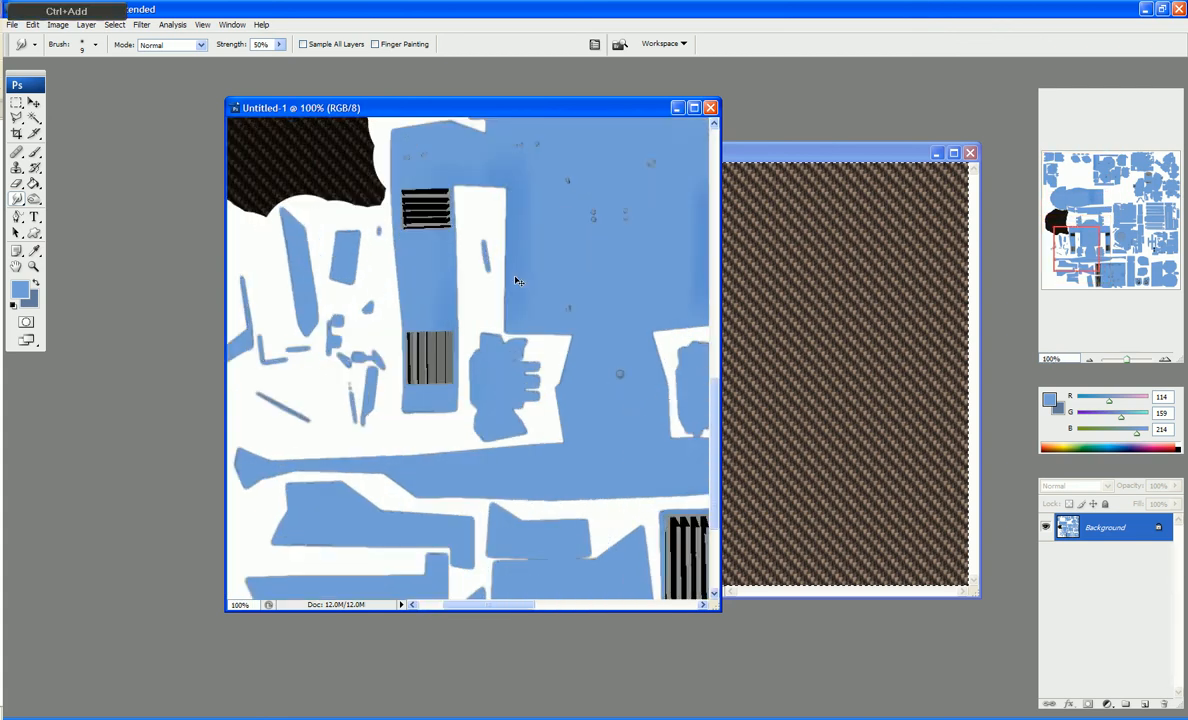
{"action": "scroll", "coordinate": [660, 350], "scroll_direction": "up", "scroll_amount": 3}
{"action": "scroll", "coordinate": [648, 338], "scroll_direction": "up", "scroll_amount": 3}
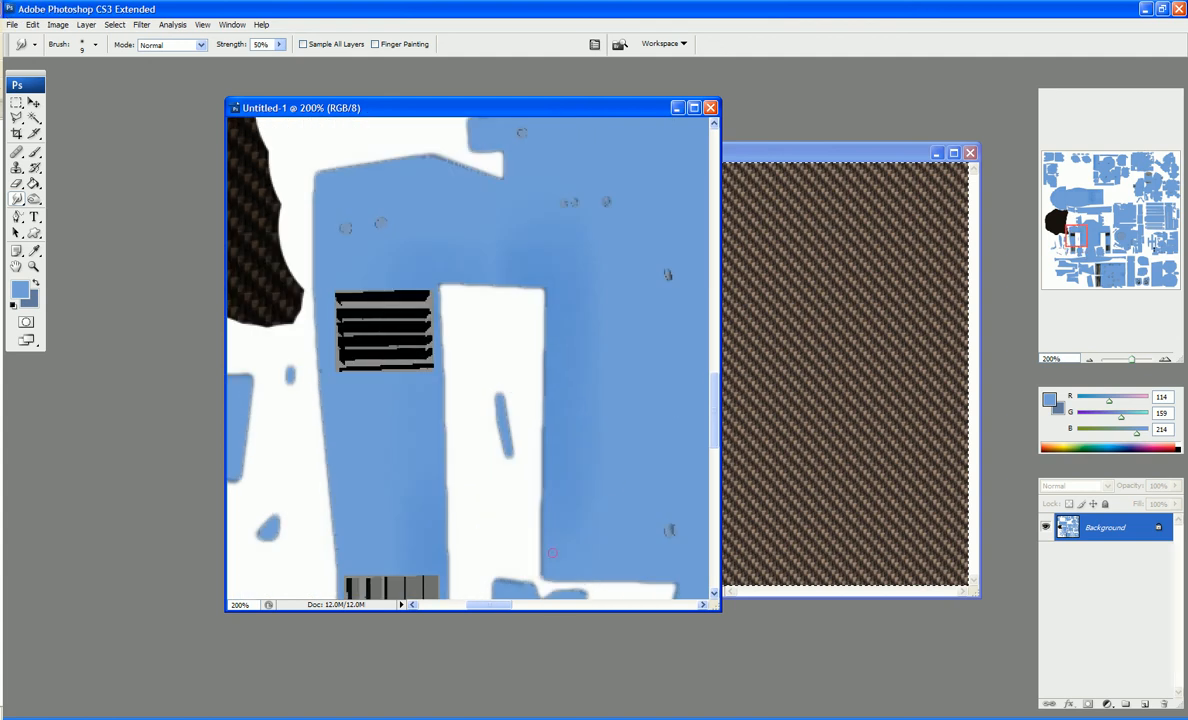
{"action": "mouse_move", "coordinate": [495, 605]}
{"action": "left_mouse_down"}
{"action": "mouse_move", "coordinate": [525, 612]}
{"action": "mouse_move", "coordinate": [514, 610]}
{"action": "left_mouse_up"}
{"action": "scroll", "coordinate": [532, 403], "scroll_direction": "up", "scroll_amount": 3}
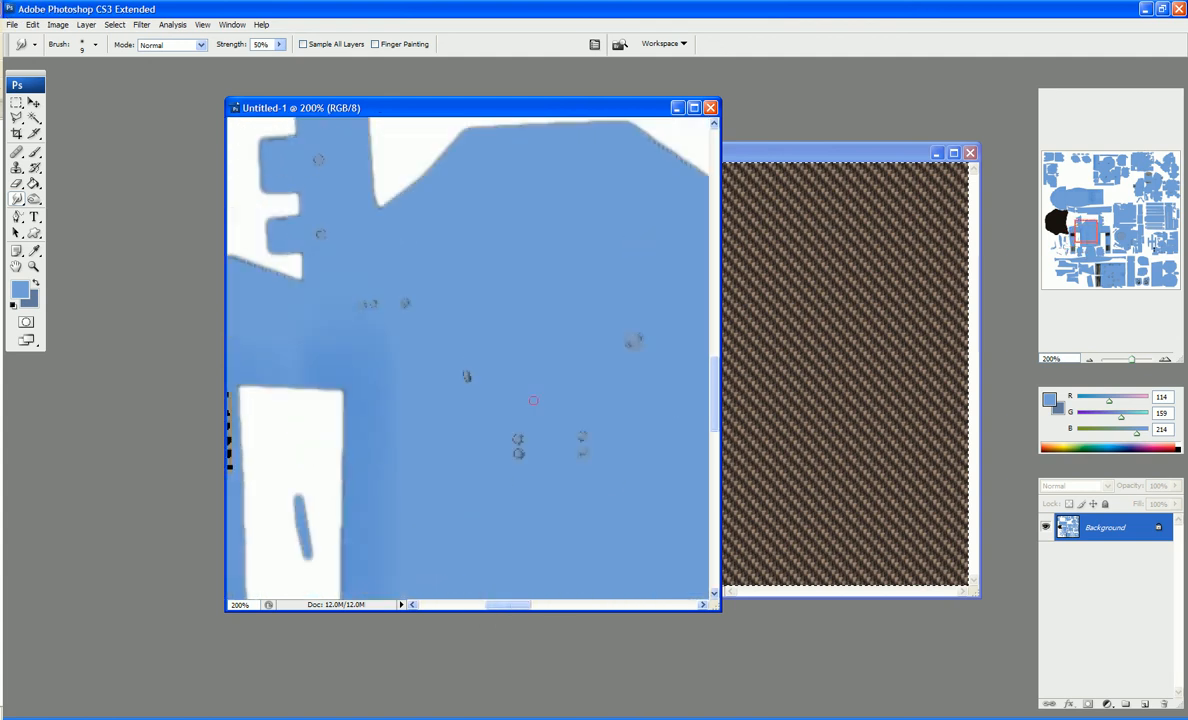
{"action": "scroll", "coordinate": [510, 316], "scroll_direction": "up", "scroll_amount": 3}
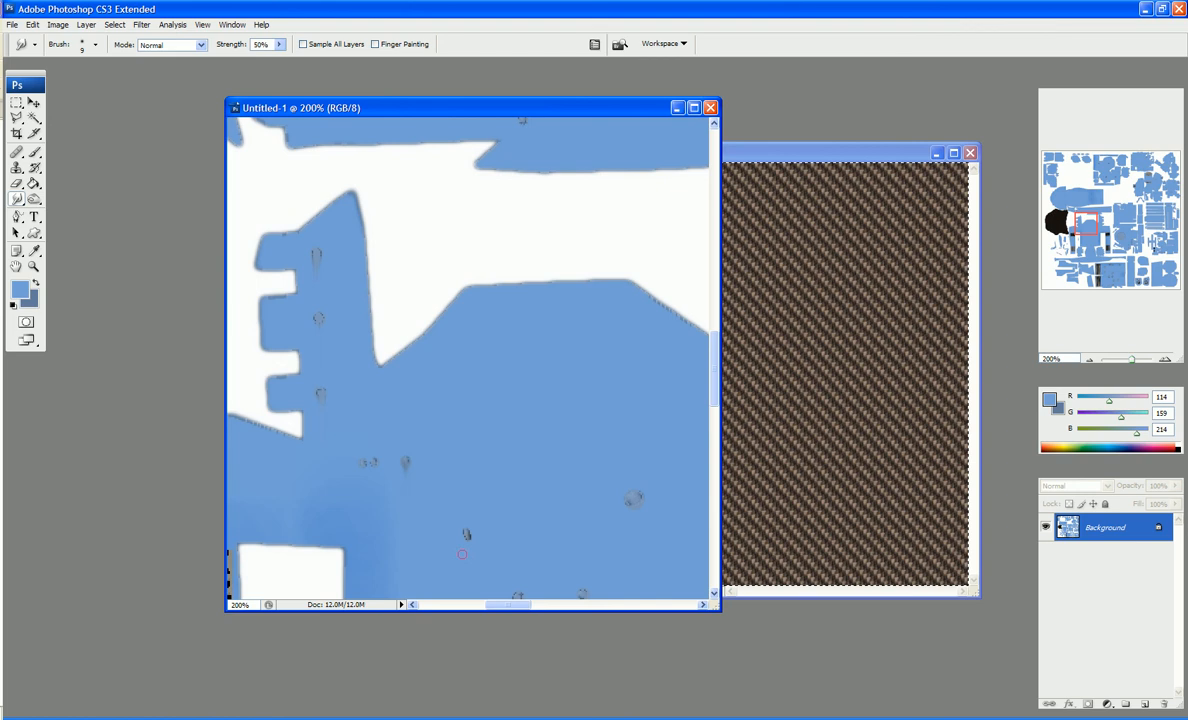
{"action": "scroll", "coordinate": [463, 565], "scroll_direction": "down", "scroll_amount": 4}
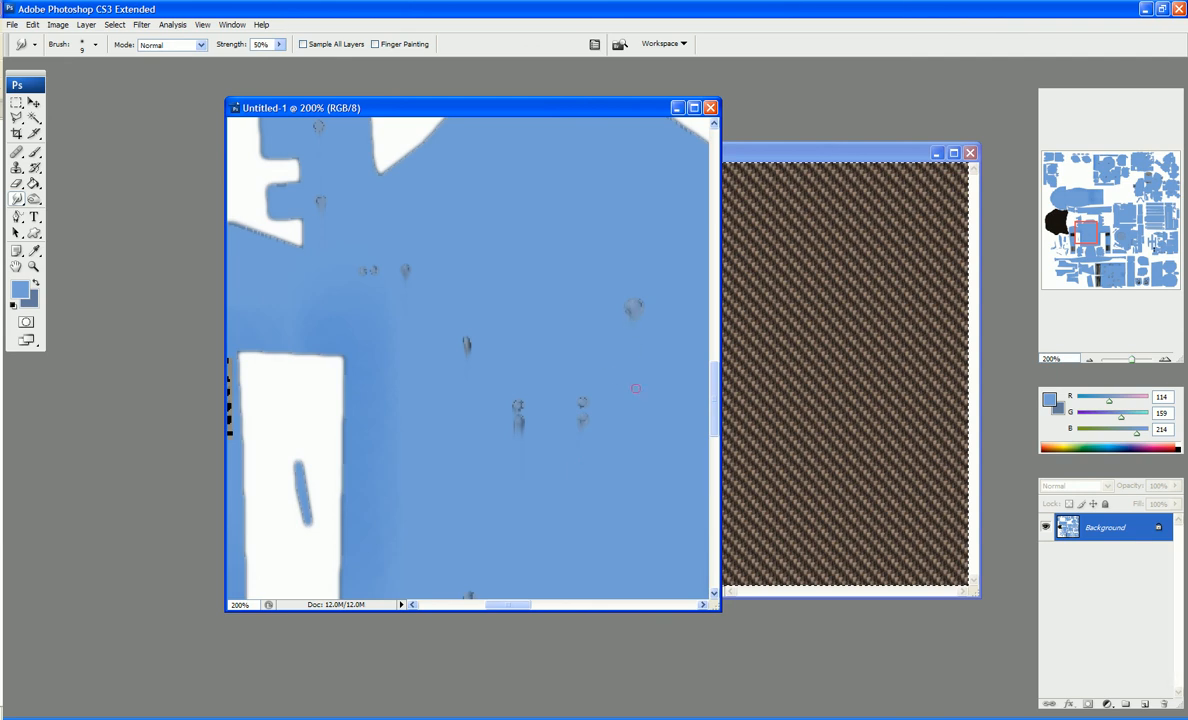
{"action": "scroll", "coordinate": [606, 303], "scroll_direction": "down", "scroll_amount": 5}
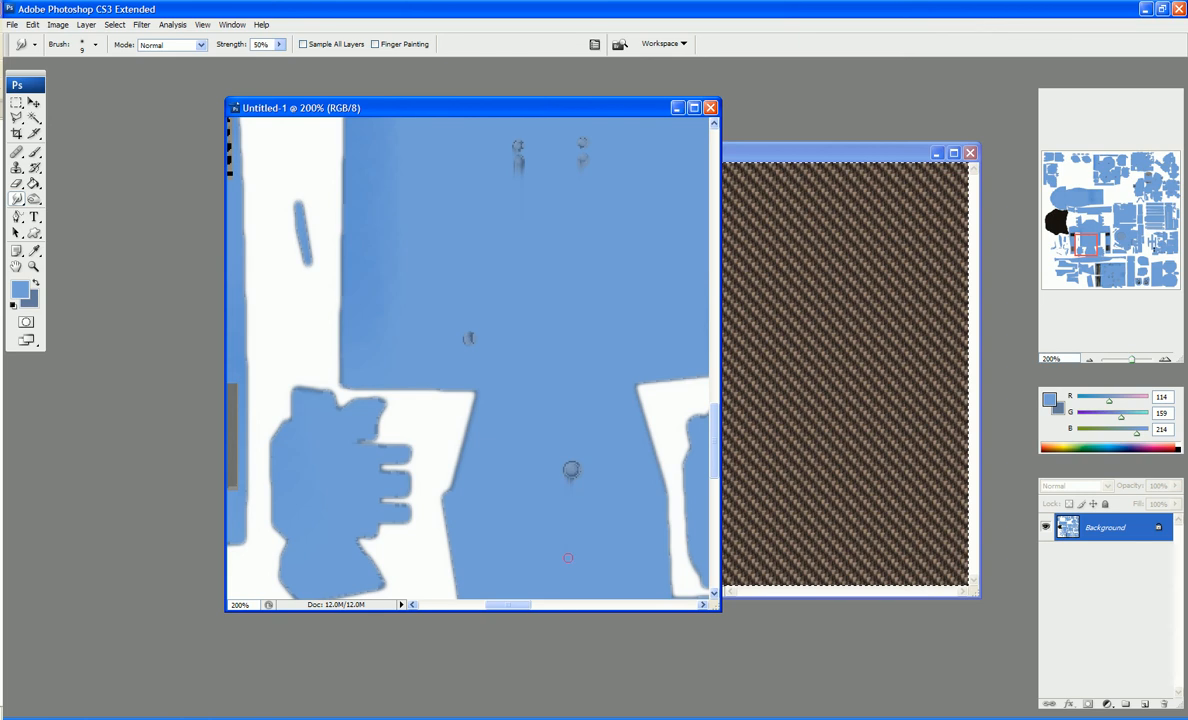
Fill the white background around the map pieces and three of its leftover white gaps with the blue foreground colour using the Paint Bucket.
{"action": "scroll", "coordinate": [580, 538], "scroll_direction": "down", "scroll_amount": 10}
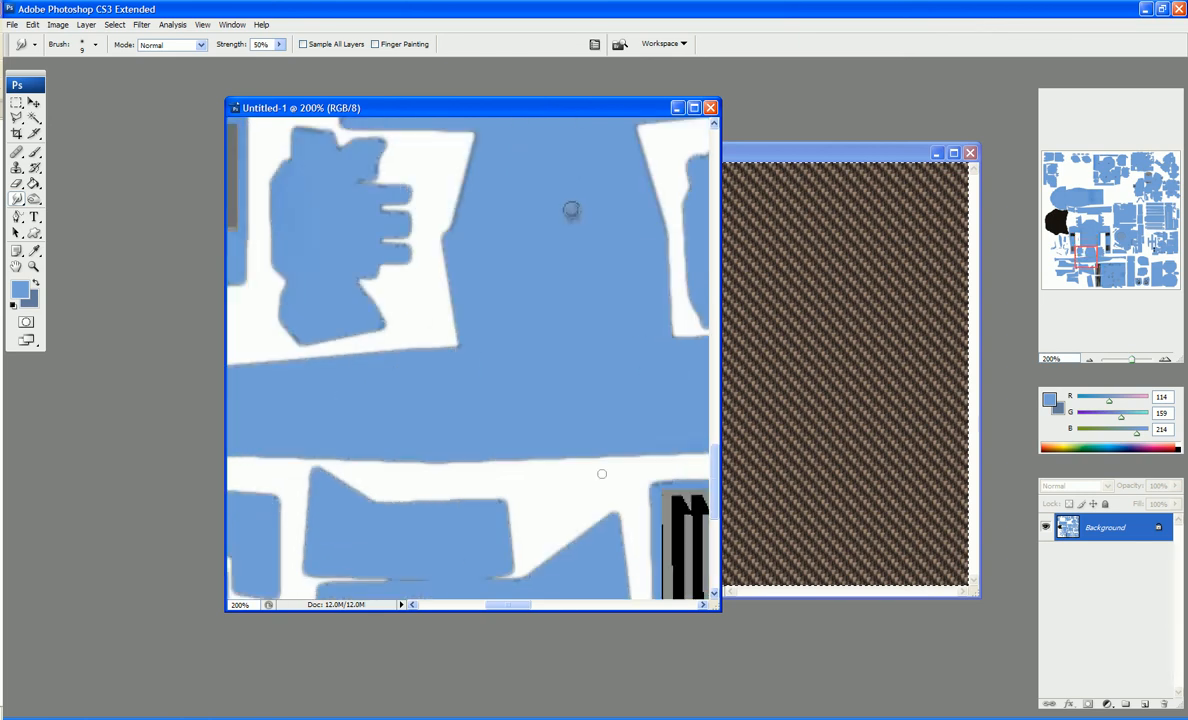
{"action": "scroll", "coordinate": [508, 561], "scroll_direction": "right", "scroll_amount": 6}
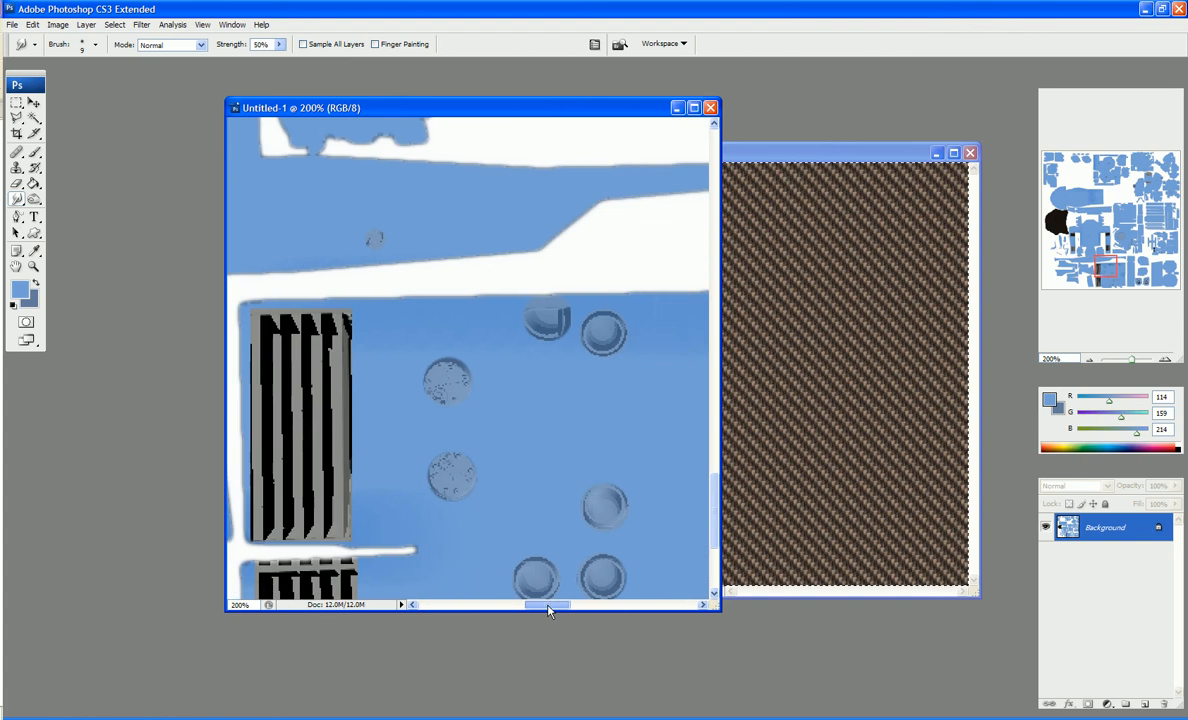
{"action": "scroll", "coordinate": [629, 375], "scroll_direction": "down", "scroll_amount": 3}
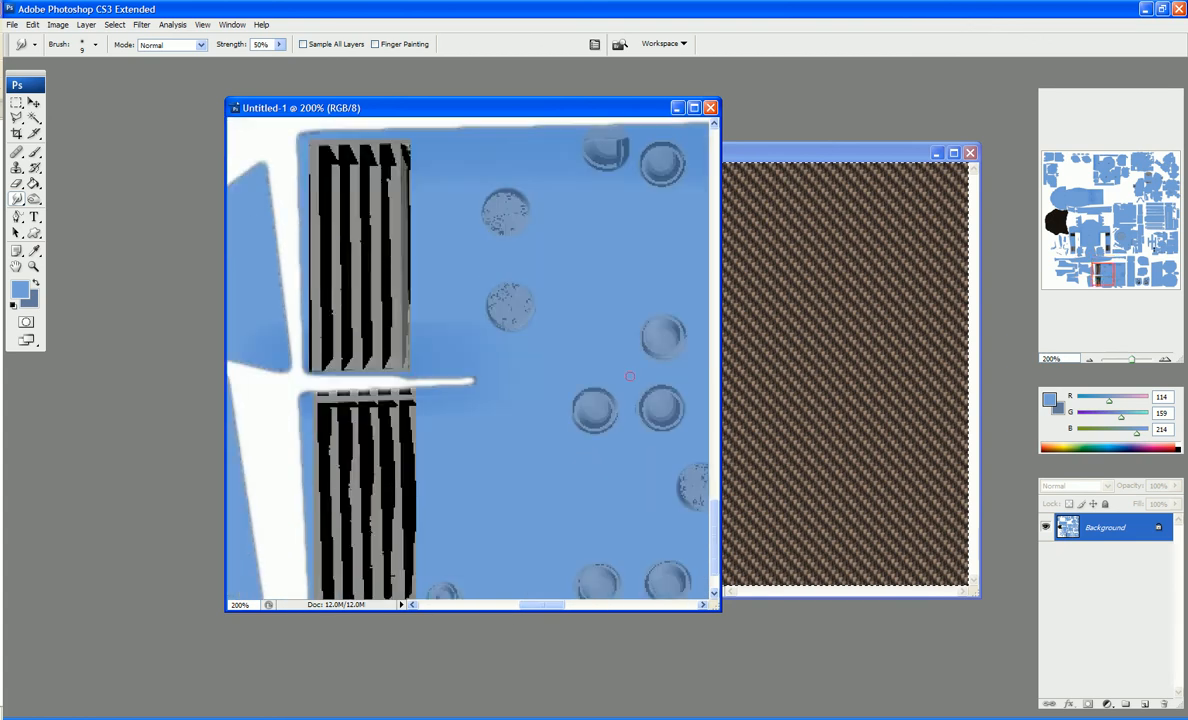
{"action": "scroll", "coordinate": [618, 459], "scroll_direction": "down", "scroll_amount": 2}
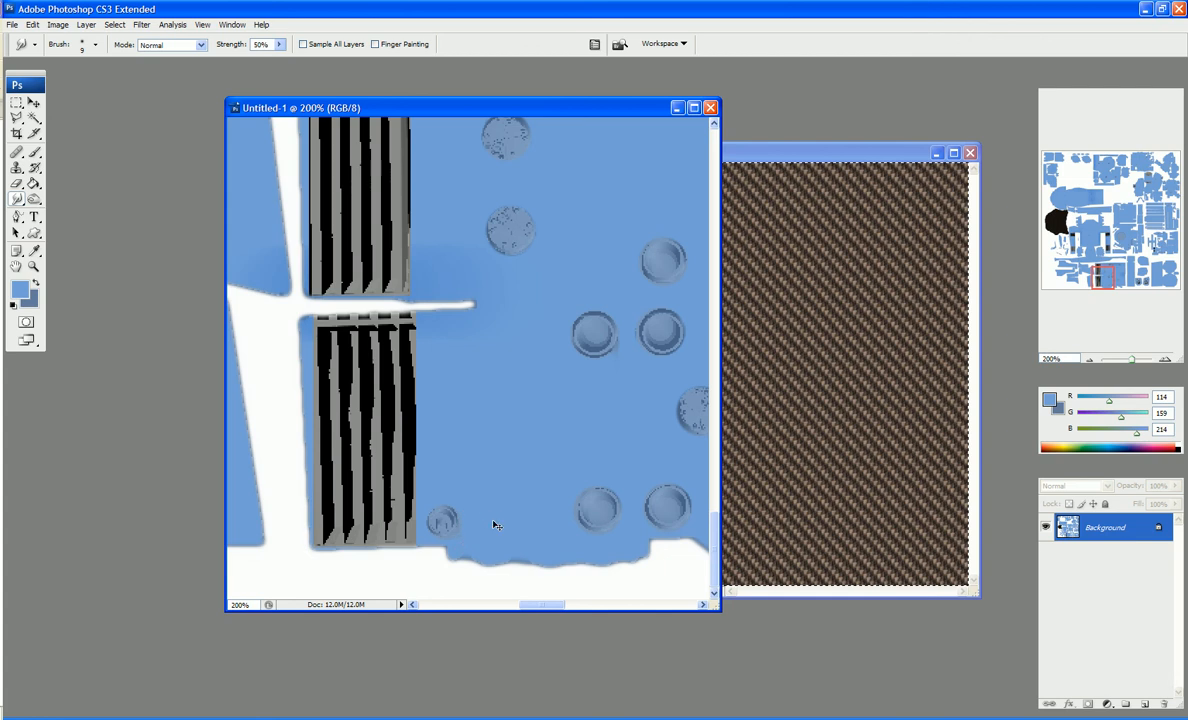
{"action": "scroll", "coordinate": [496, 524], "scroll_direction": "down", "scroll_amount": 4}
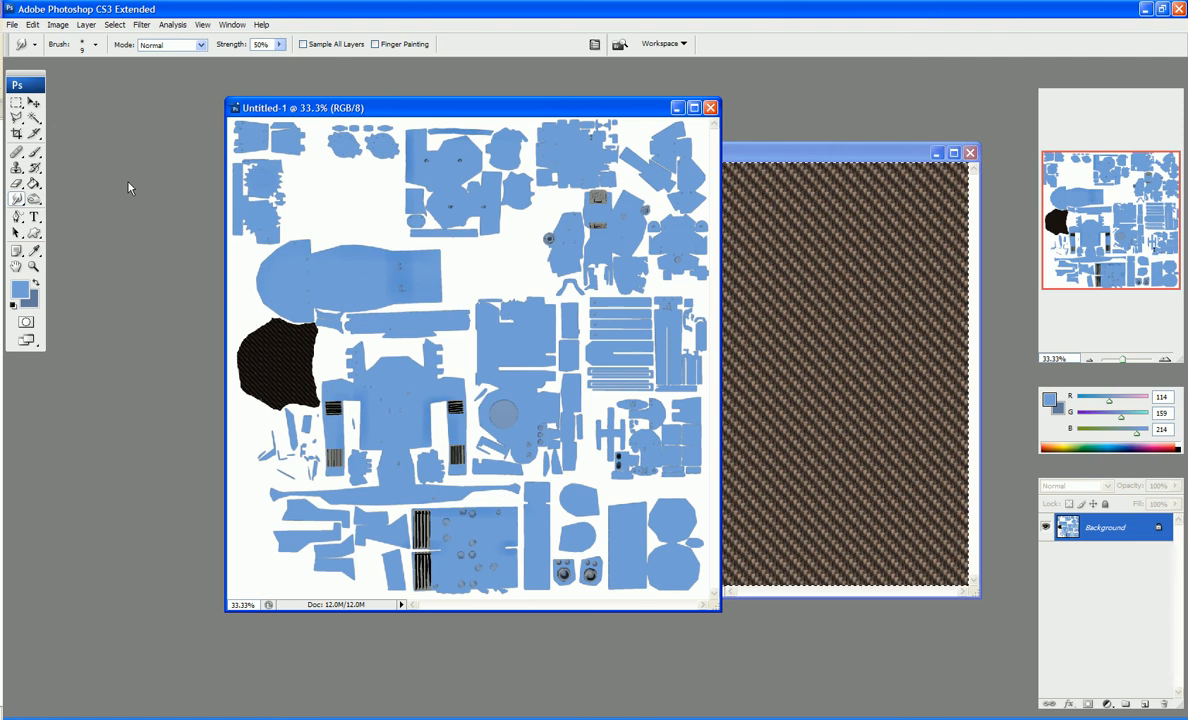
{"action": "left_click", "coordinate": [33, 183]}
{"action": "left_click", "coordinate": [466, 280]}
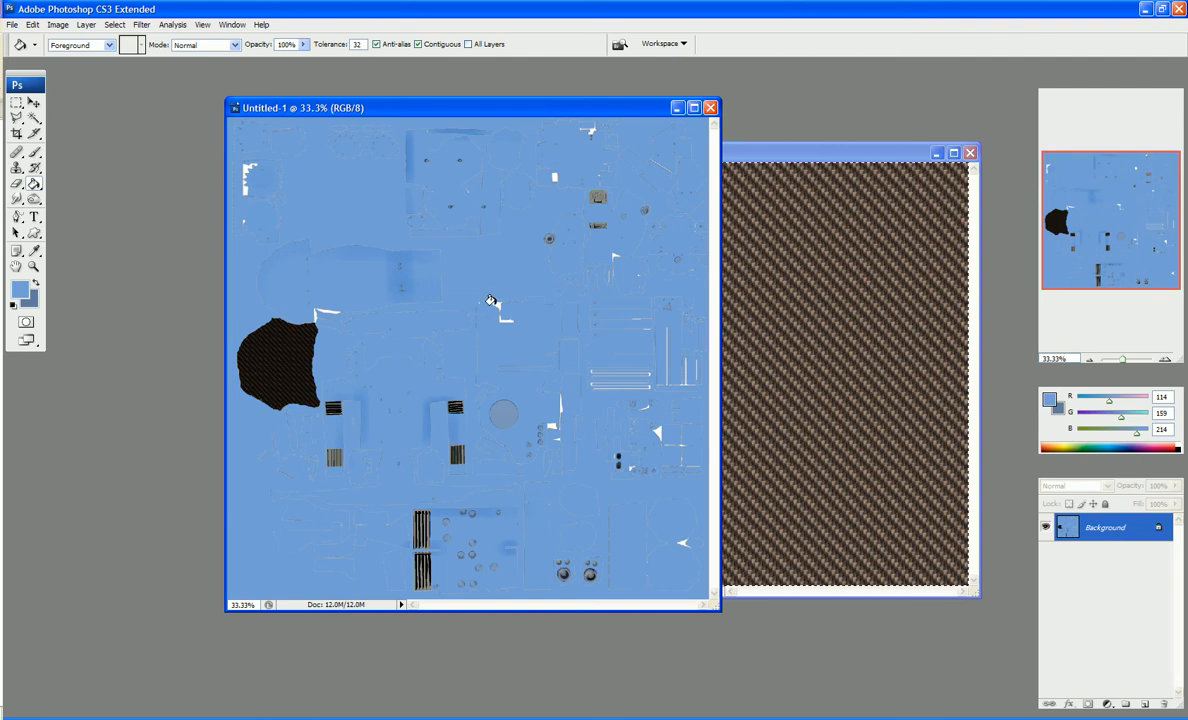
{"action": "left_click", "coordinate": [320, 312]}
{"action": "left_click", "coordinate": [245, 168]}
{"action": "left_click", "coordinate": [657, 432]}
Duplicate the Background layer as Background copy and fill the whole original Background with the darker blue background colour.
{"action": "right_click", "coordinate": [1068, 632]}
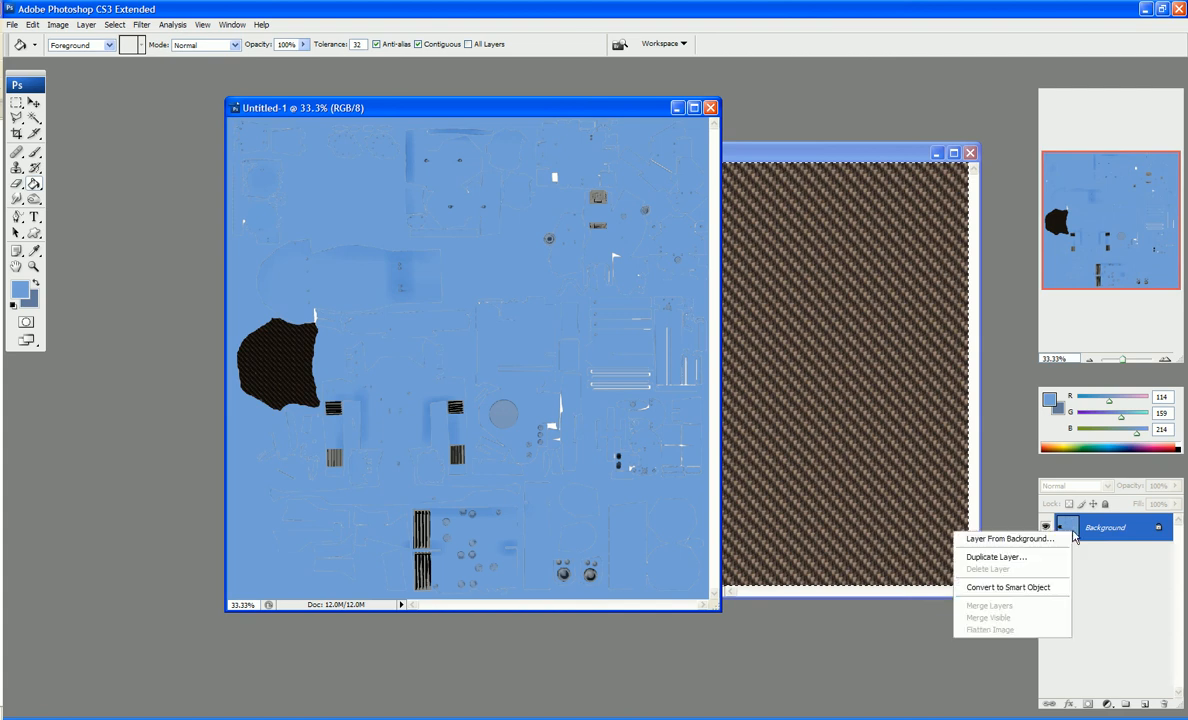
{"action": "left_click", "coordinate": [1025, 558]}
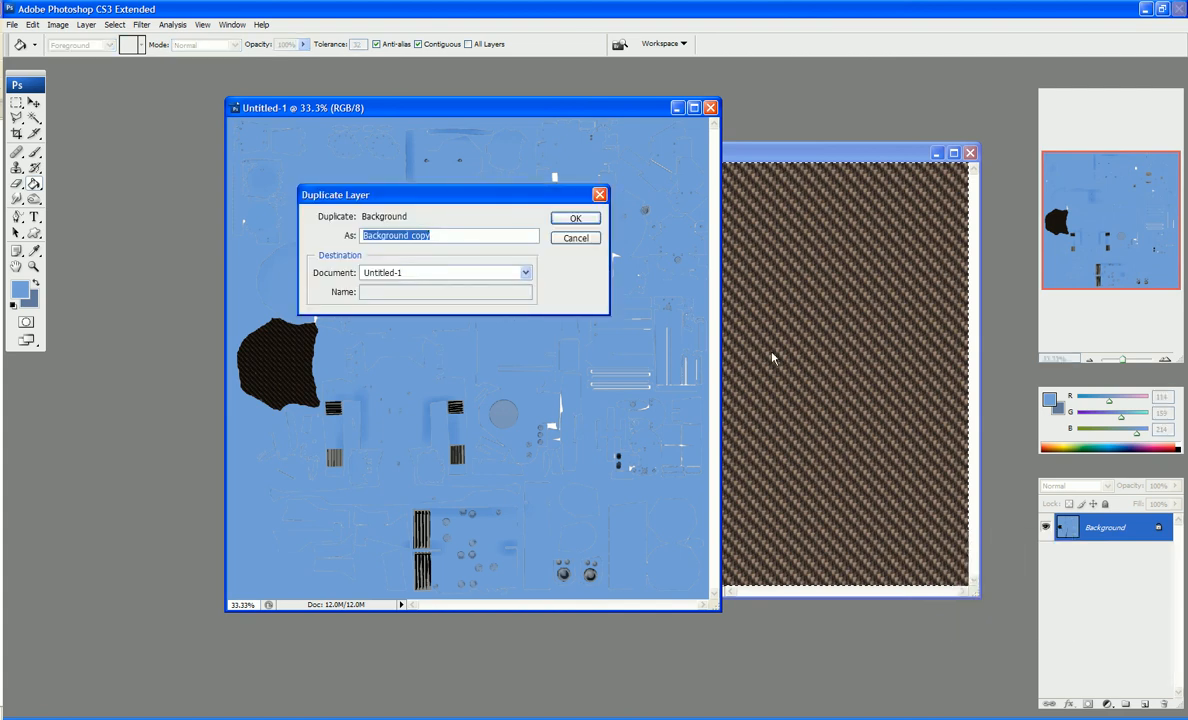
{"action": "left_click", "coordinate": [568, 219]}
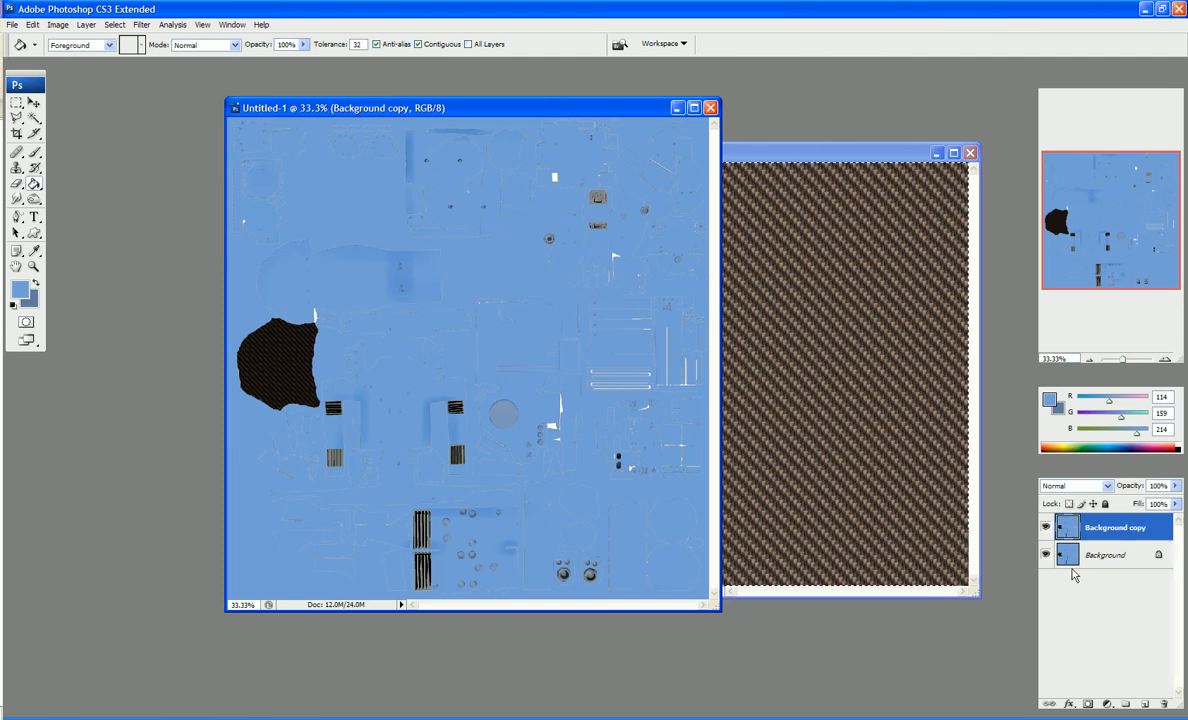
{"action": "left_click", "coordinate": [1088, 558]}
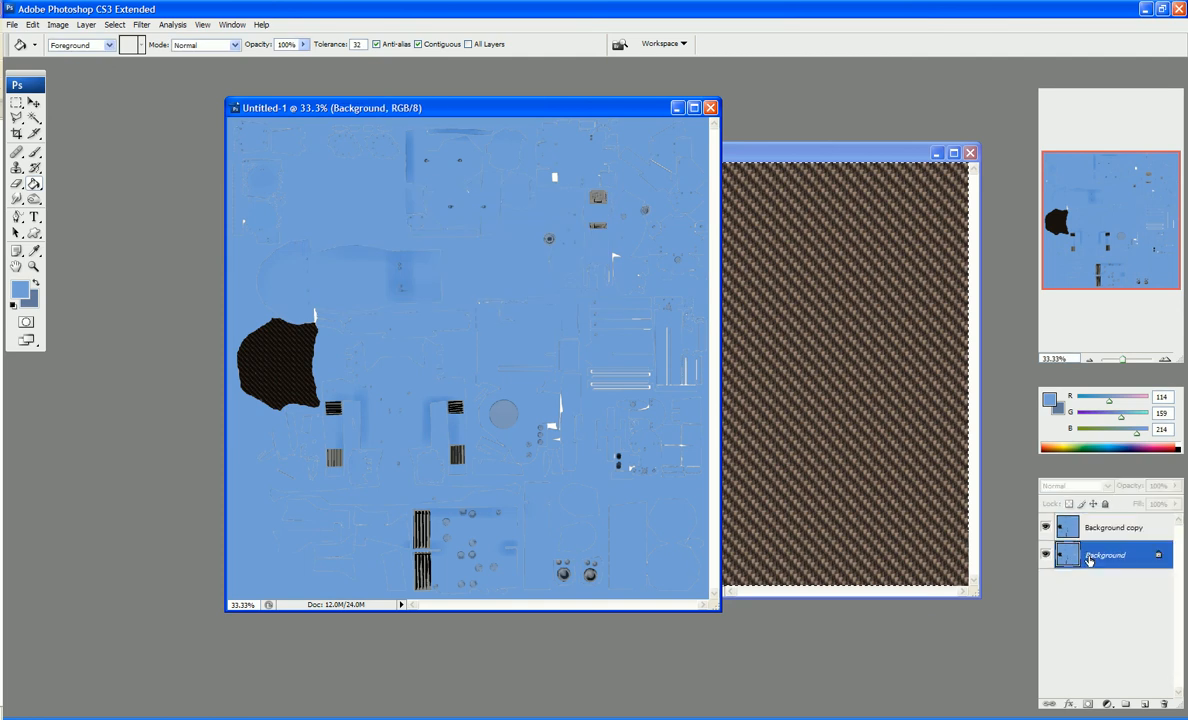
{"action": "key", "text": "ctrl+a"}
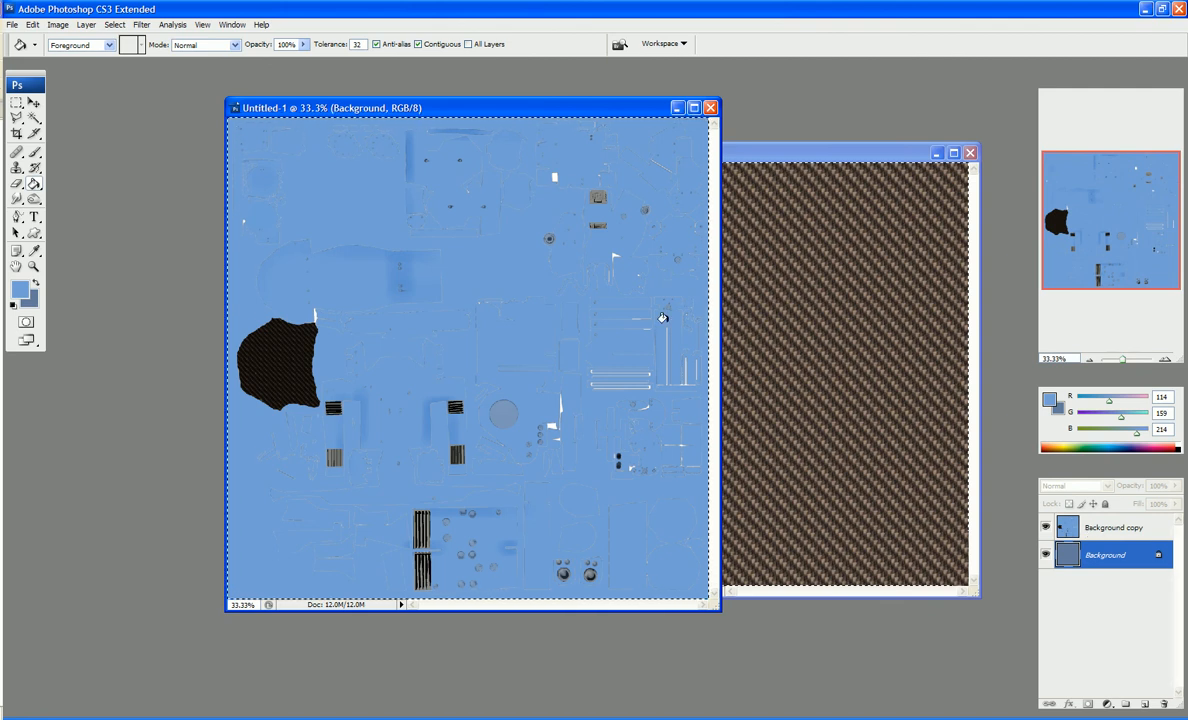
Try to select part of the Background layer with the Magic Wand at tolerance 5 and invert the selection.
{"action": "left_click", "coordinate": [33, 118]}
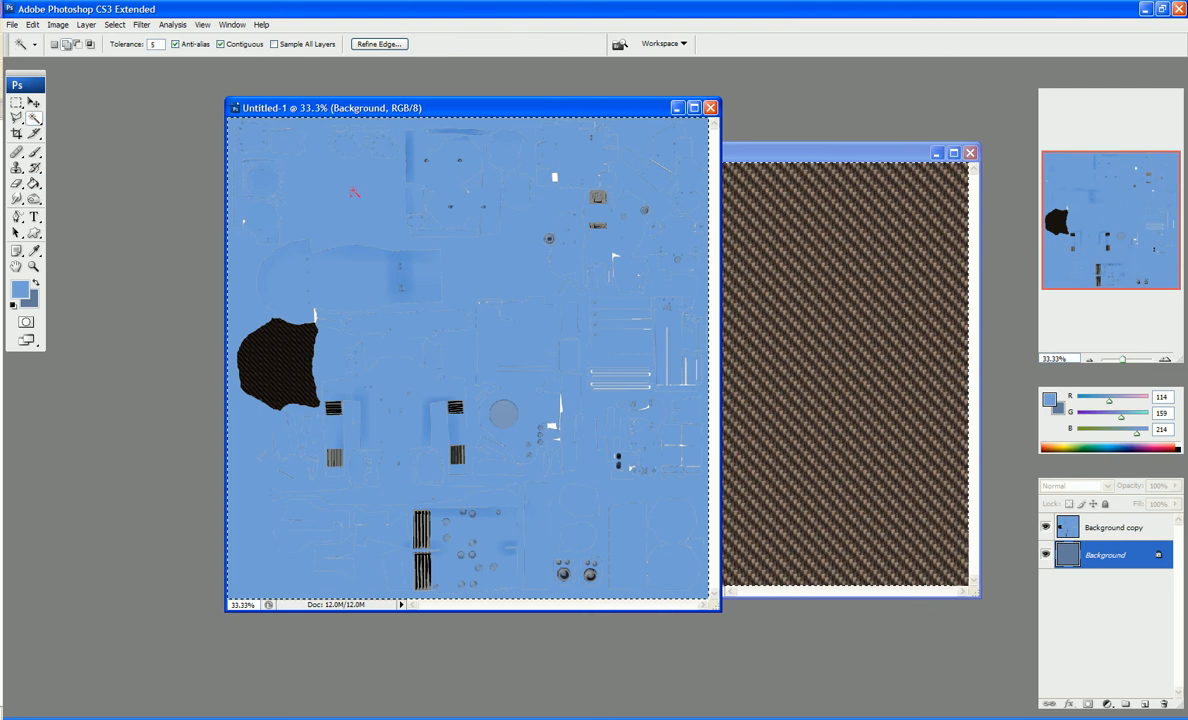
{"action": "key", "text": "ctrl+d"}
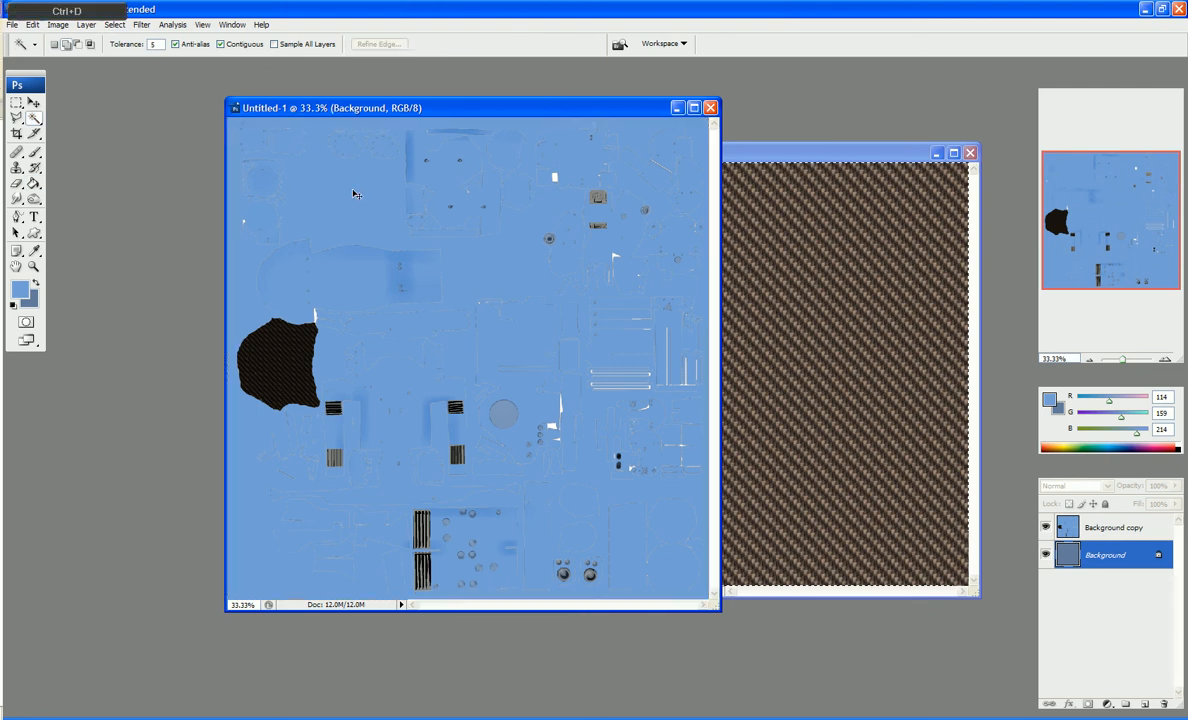
{"action": "left_click", "coordinate": [354, 193]}
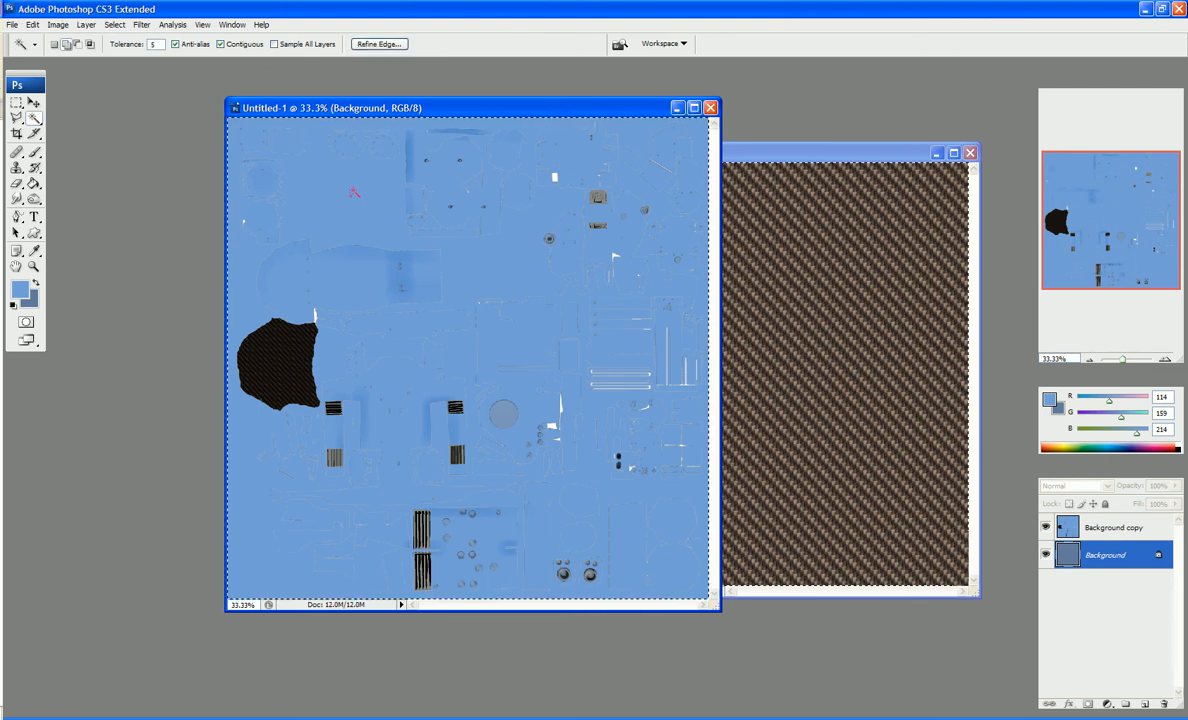
{"action": "key", "text": "ctrl+shift+i"}
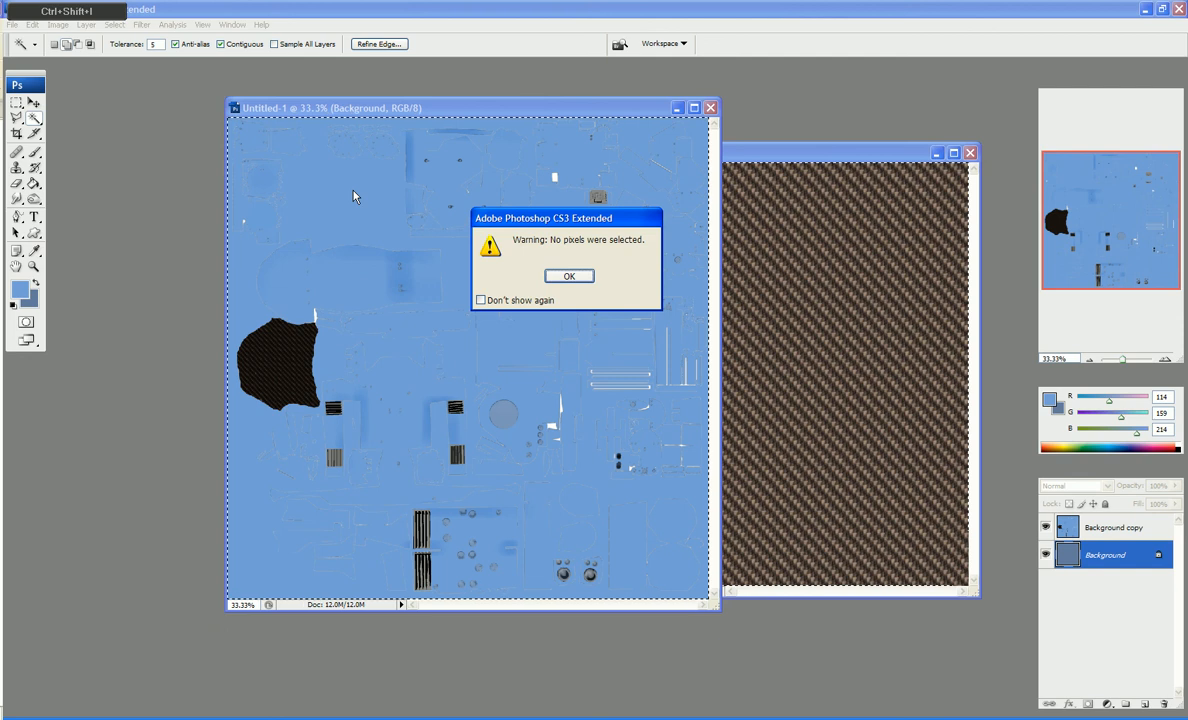
{"action": "left_click", "coordinate": [569, 277]}
Merge the Background copy layer down into the Background layer.
{"action": "key", "text": "ctrl+e"}
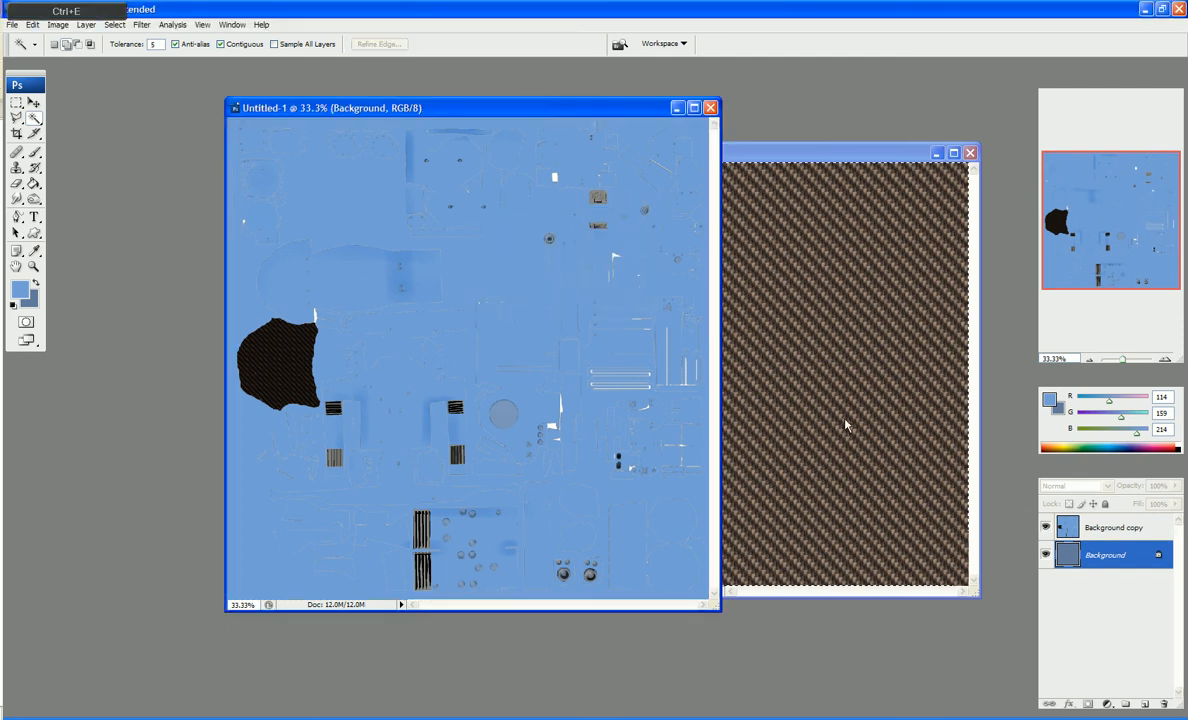
{"action": "key", "text": "alt+bracketright"}
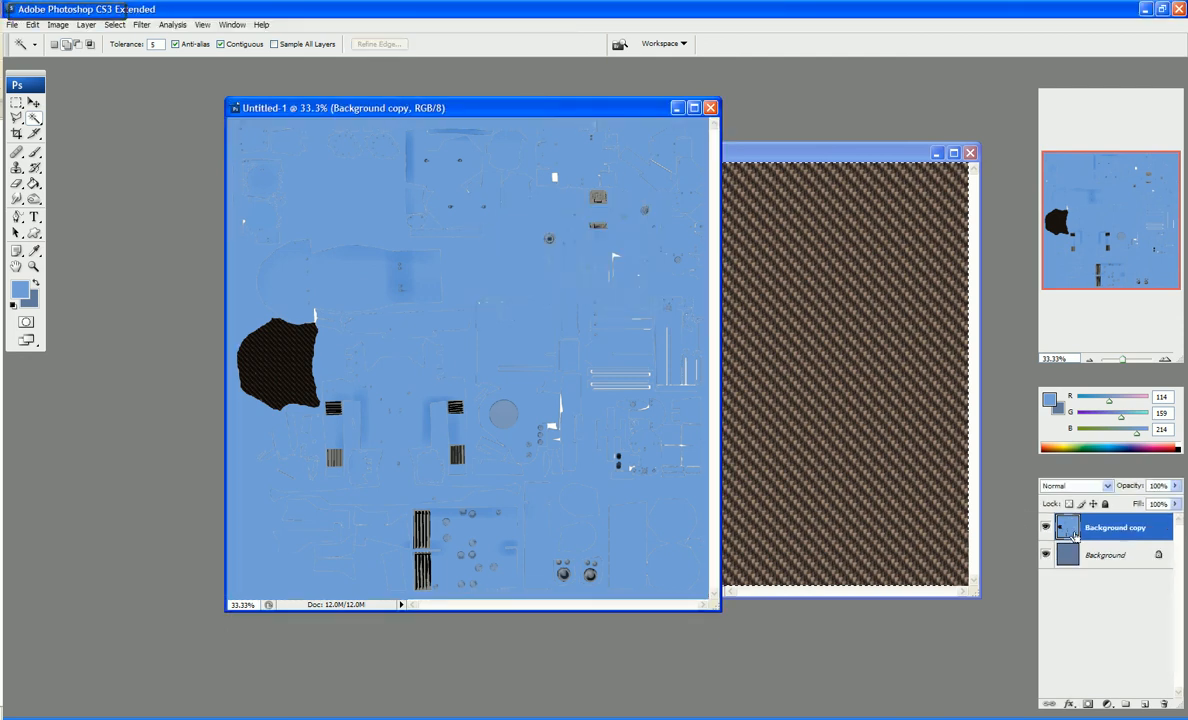
{"action": "key", "text": "ctrl+e"}
Save the map in Targa format over Unified_Normals.tga in EDIT FOLDER, accepting the replacement and the Targa options.
{"action": "left_click", "coordinate": [12, 24]}
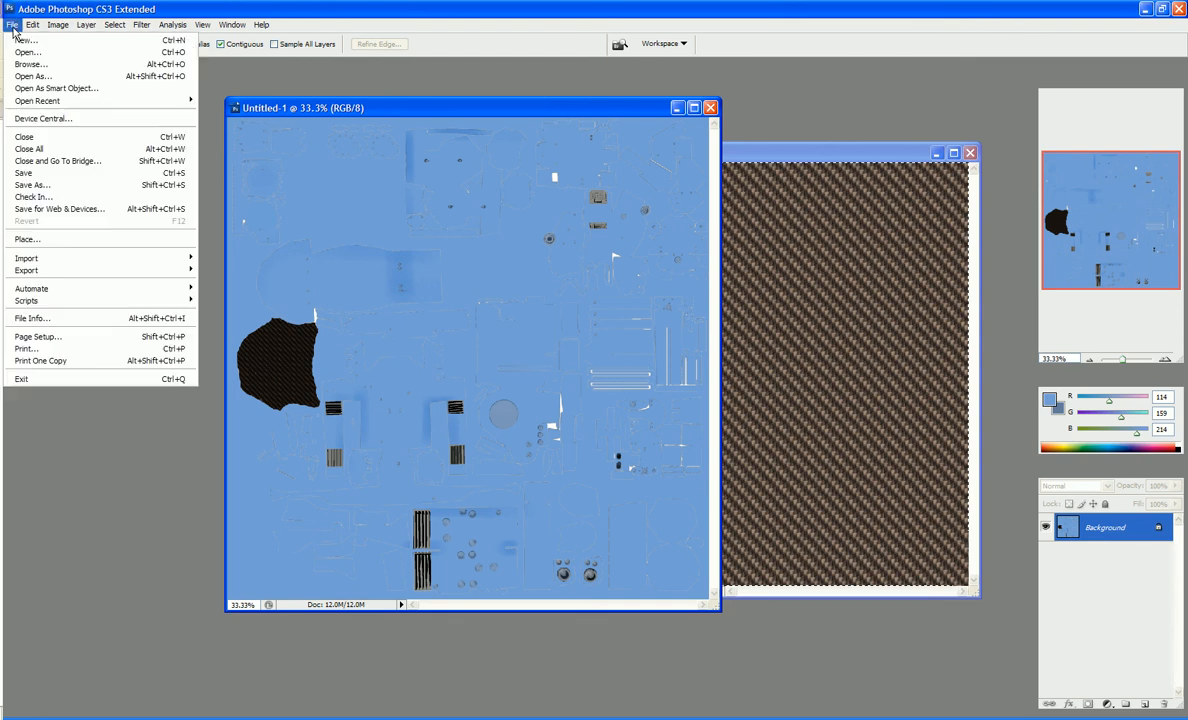
{"action": "left_click", "coordinate": [32, 185]}
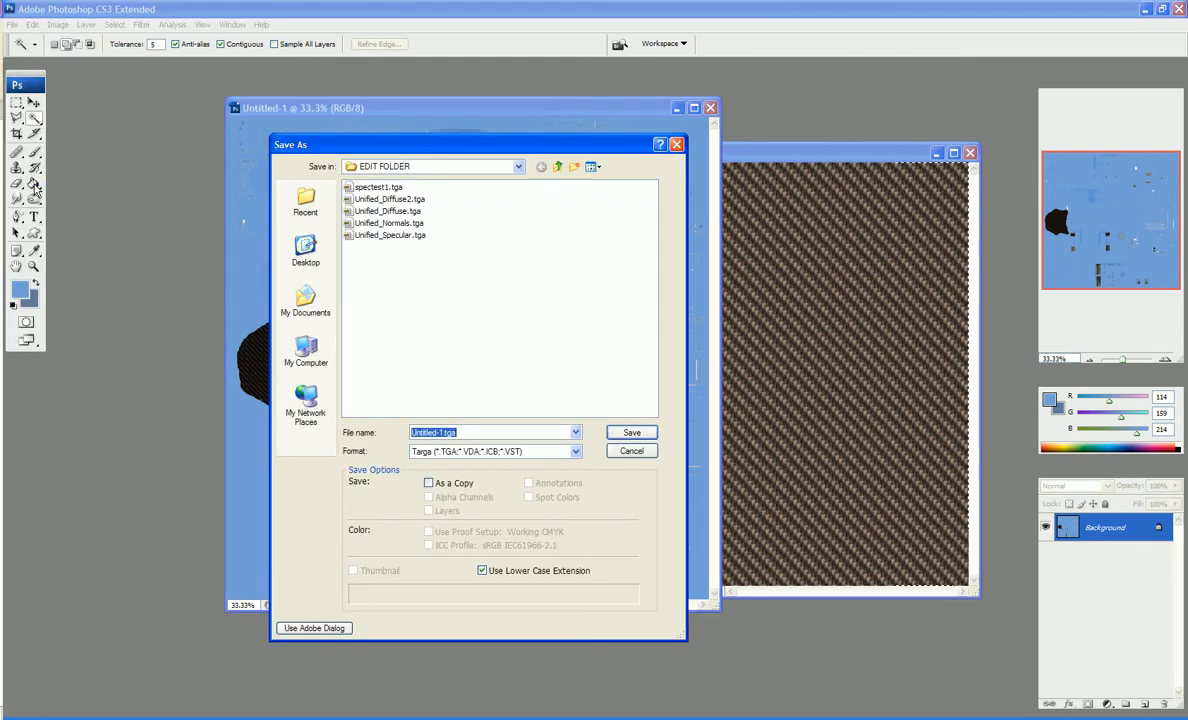
{"action": "left_click", "coordinate": [385, 223]}
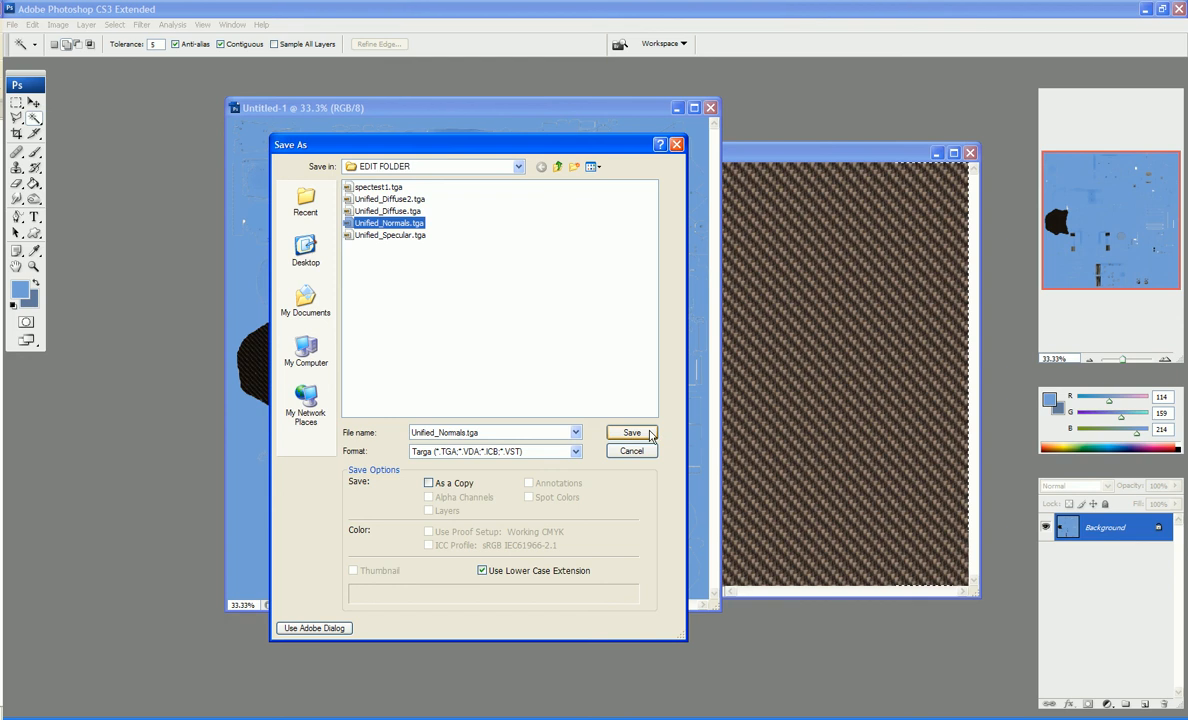
{"action": "left_click", "coordinate": [632, 433]}
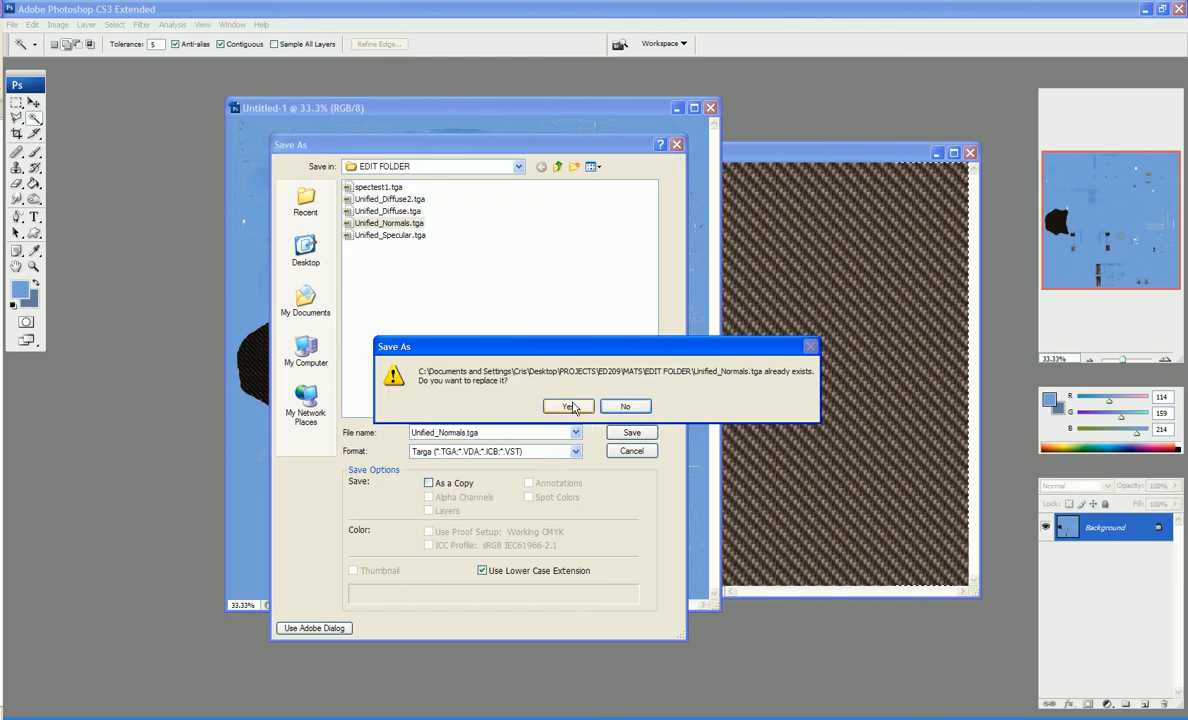
{"action": "left_click", "coordinate": [534, 379]}
{"action": "left_click", "coordinate": [636, 359]}
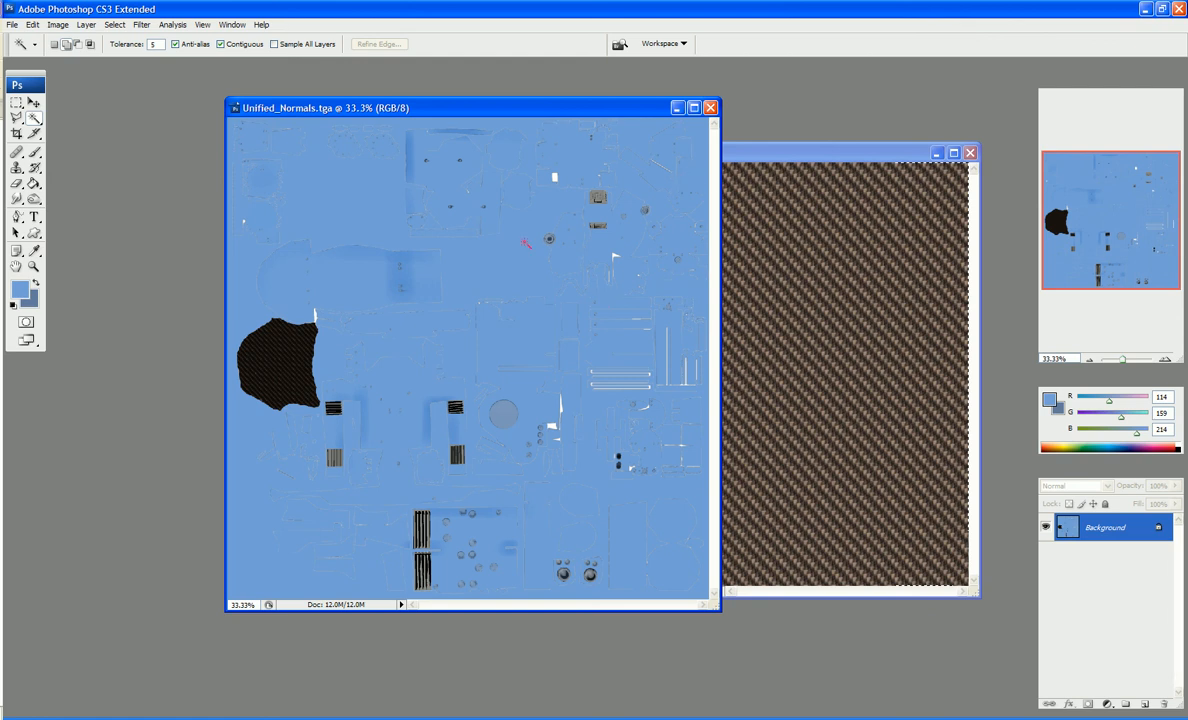
Close the Unified_Normals.tga map and the woven pattern document Untitled-2, discarding the pattern document's changes.
{"action": "left_click_drag", "start_coordinate": [513, 118], "coordinate": [405, 108]}
{"action": "left_click", "coordinate": [601, 98]}
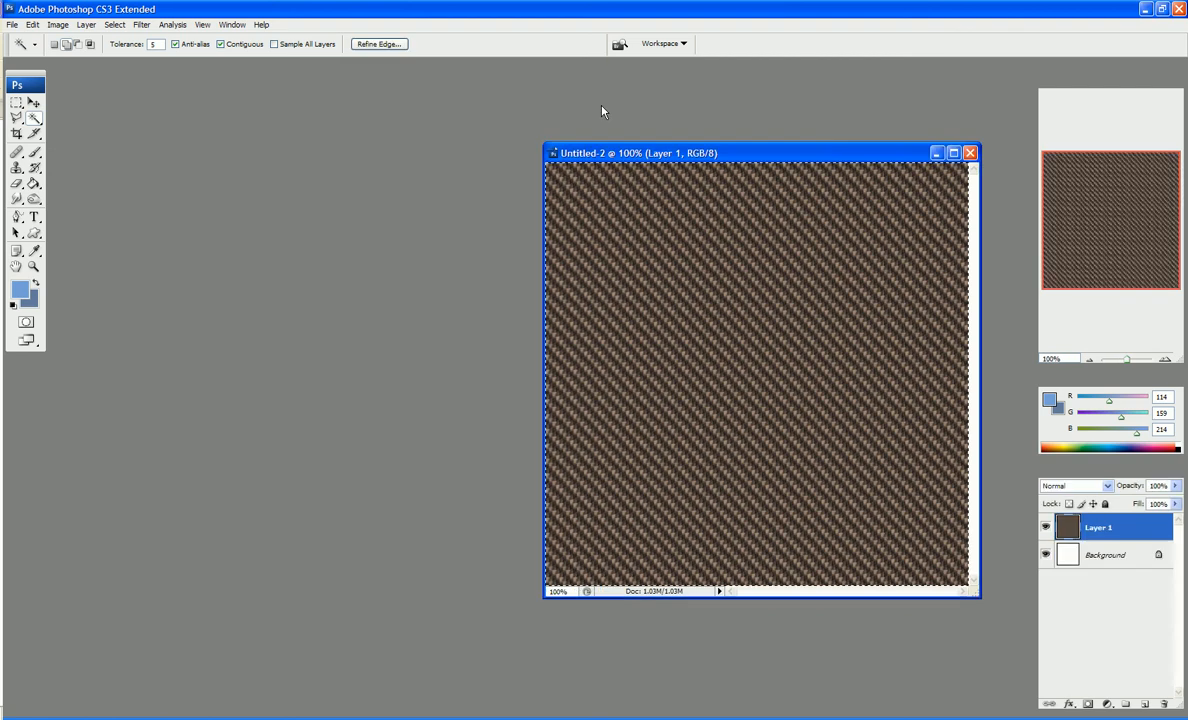
{"action": "left_click_drag", "start_coordinate": [684, 151], "coordinate": [497, 155]}
{"action": "left_click", "coordinate": [781, 156]}
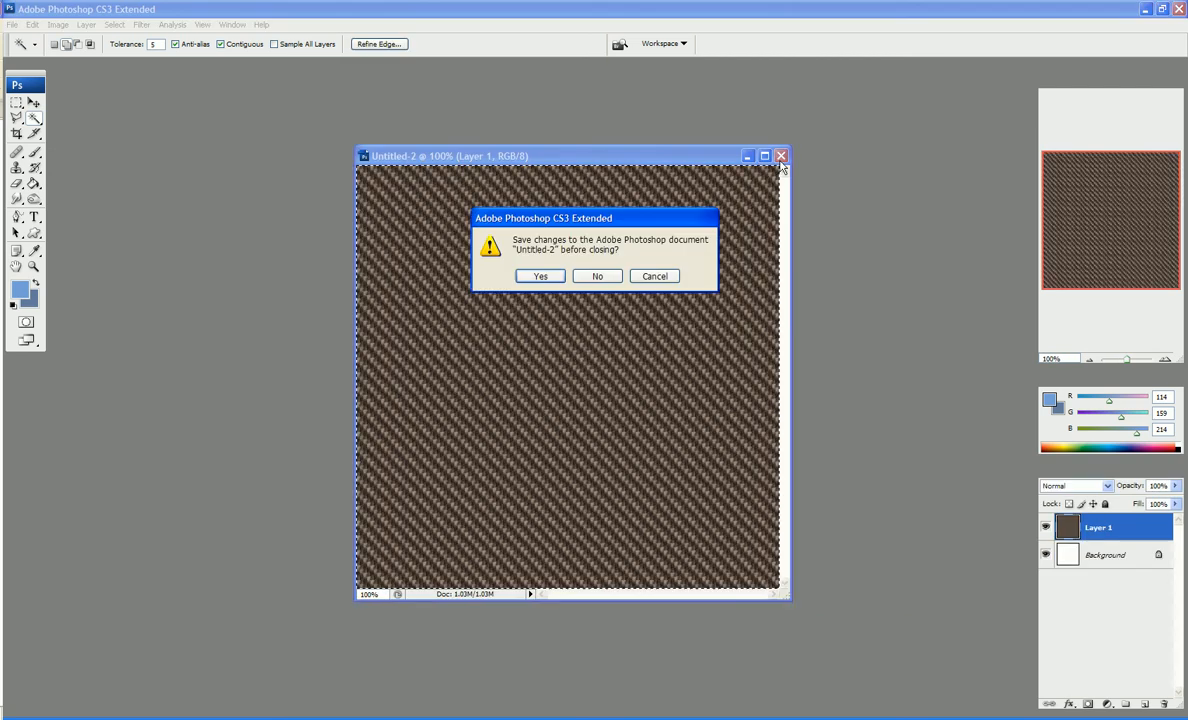
{"action": "left_click", "coordinate": [588, 280]}
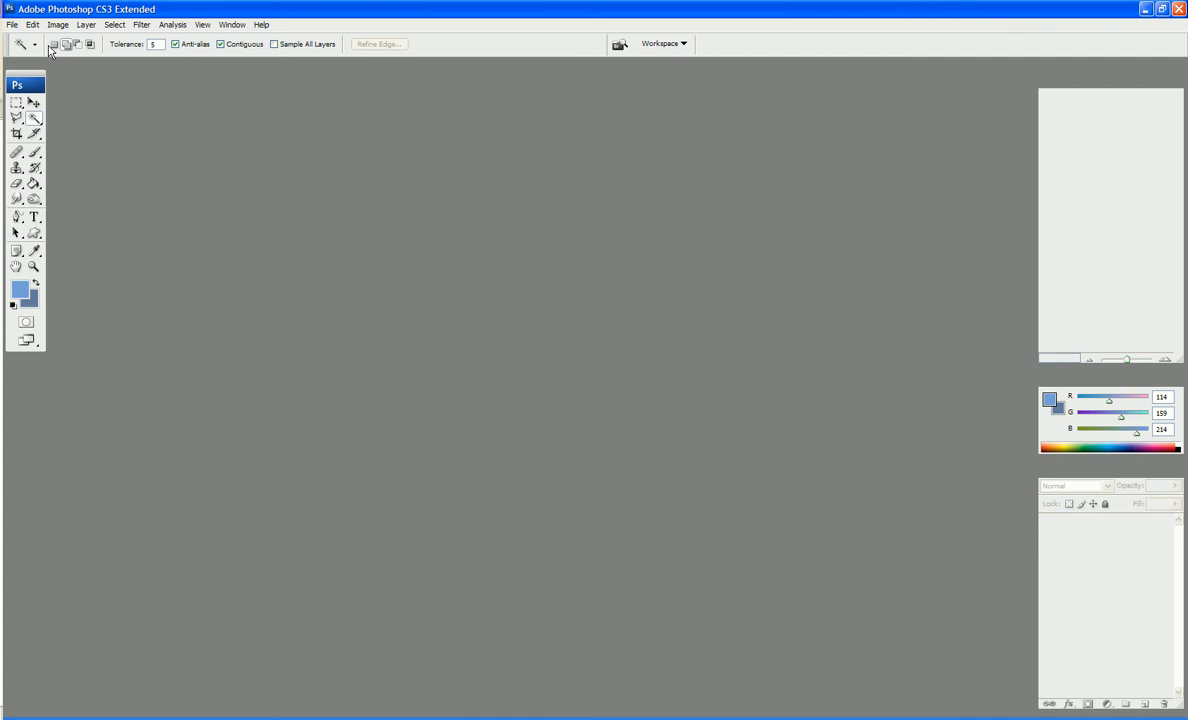
Open Unified_Diffuse.tga from EDIT FOLDER and close it again.
{"action": "left_click", "coordinate": [12, 24]}
{"action": "mouse_move", "coordinate": [22, 104]}
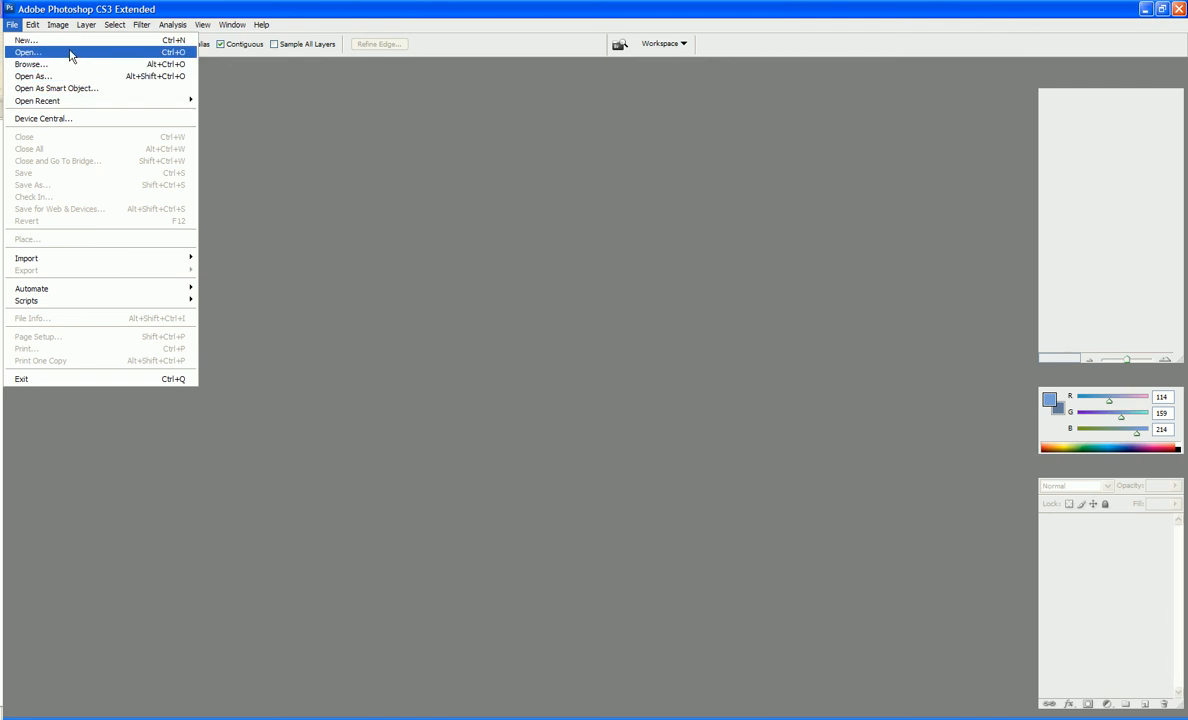
{"action": "left_click", "coordinate": [70, 53]}
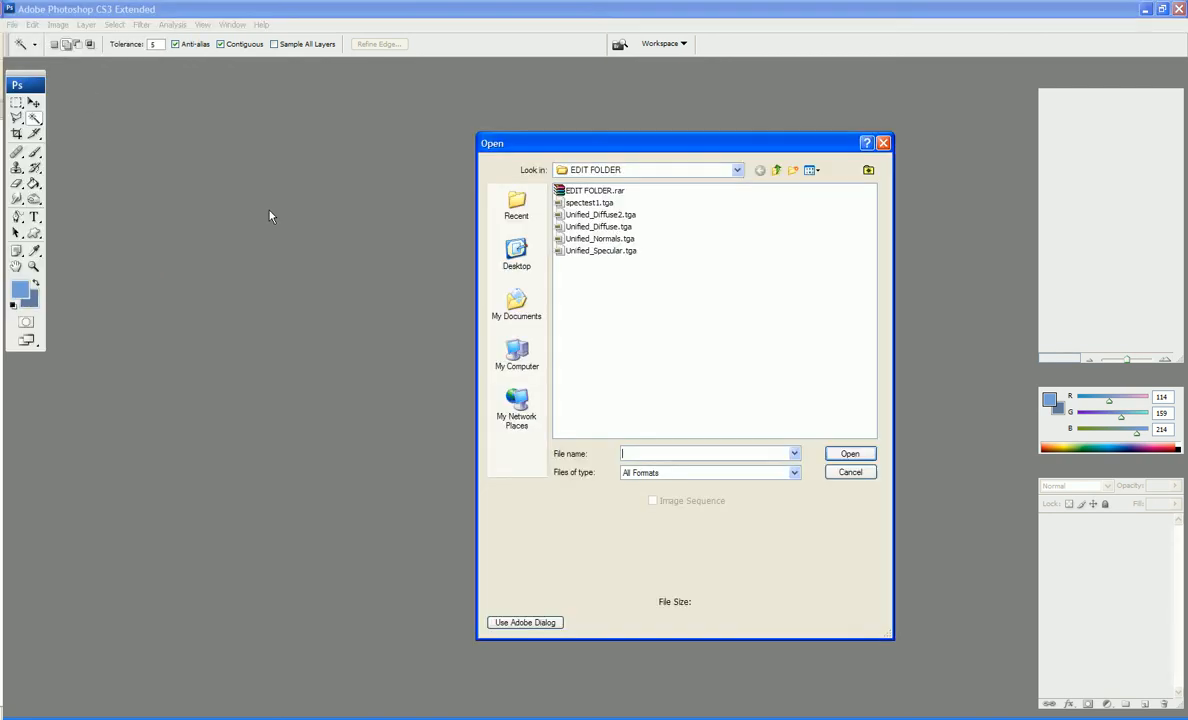
{"action": "left_click", "coordinate": [578, 241]}
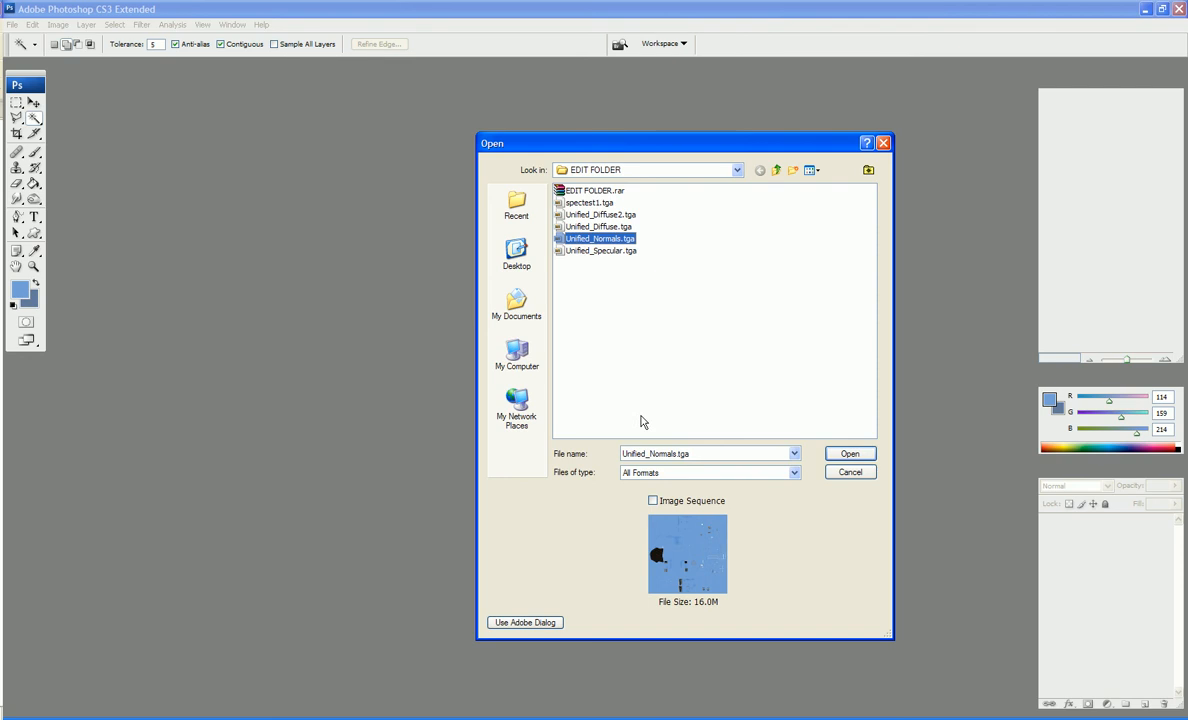
{"action": "left_click", "coordinate": [578, 226]}
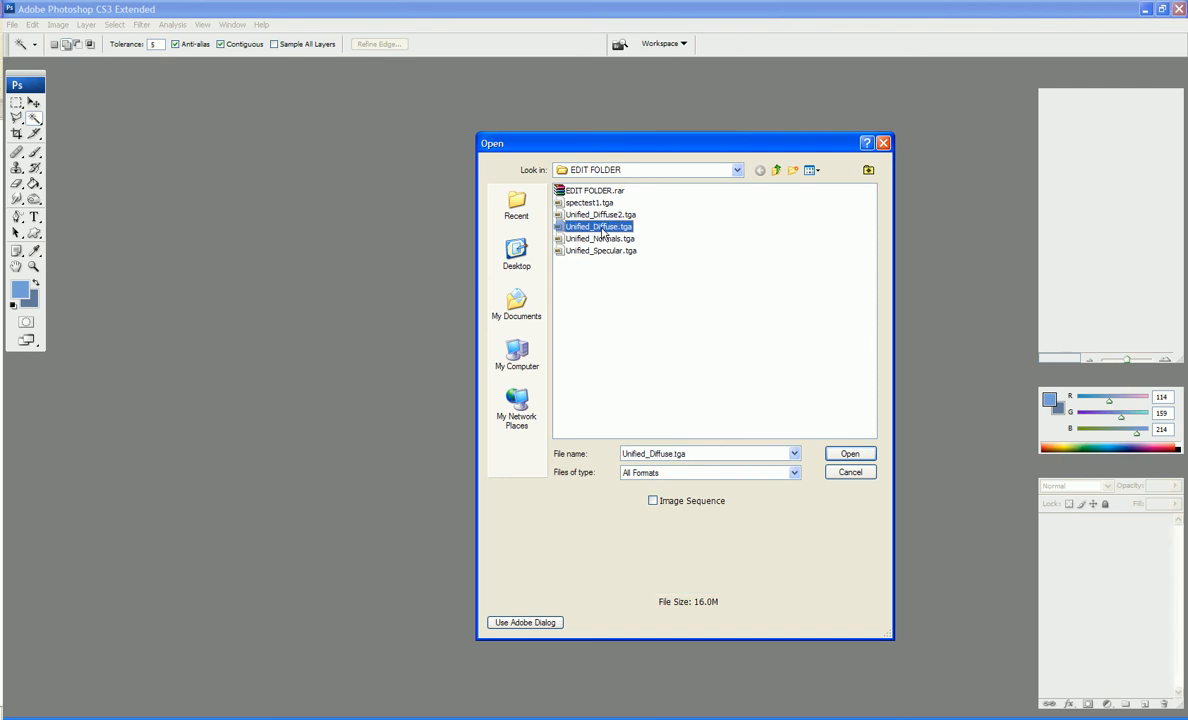
{"action": "left_click", "coordinate": [849, 454]}
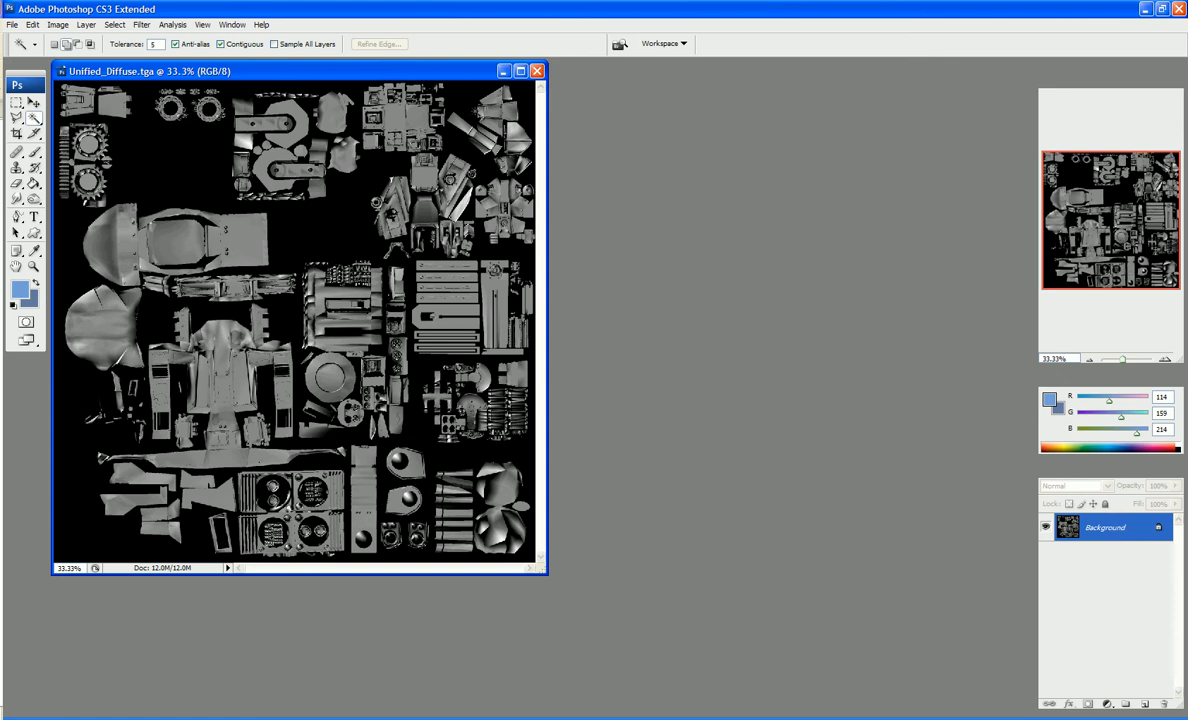
{"action": "left_click", "coordinate": [538, 72]}
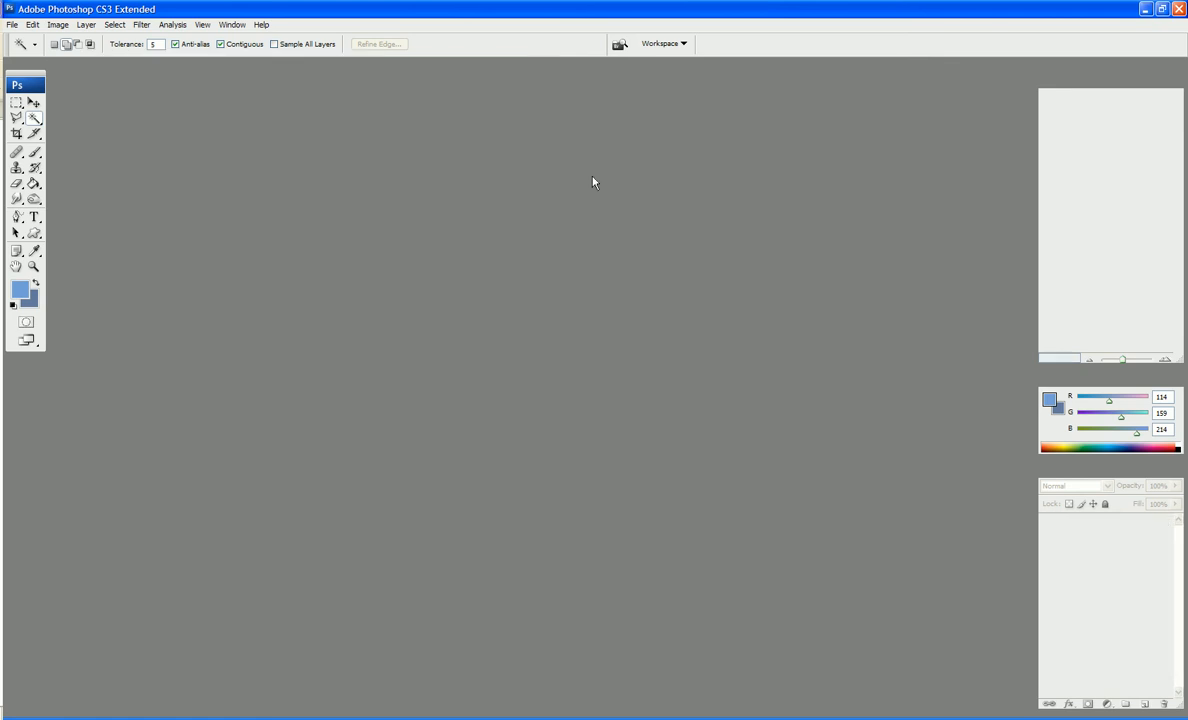
Open Unified_Normals.tga from EDIT FOLDER.
{"action": "left_click", "coordinate": [12, 24]}
{"action": "left_click", "coordinate": [30, 50]}
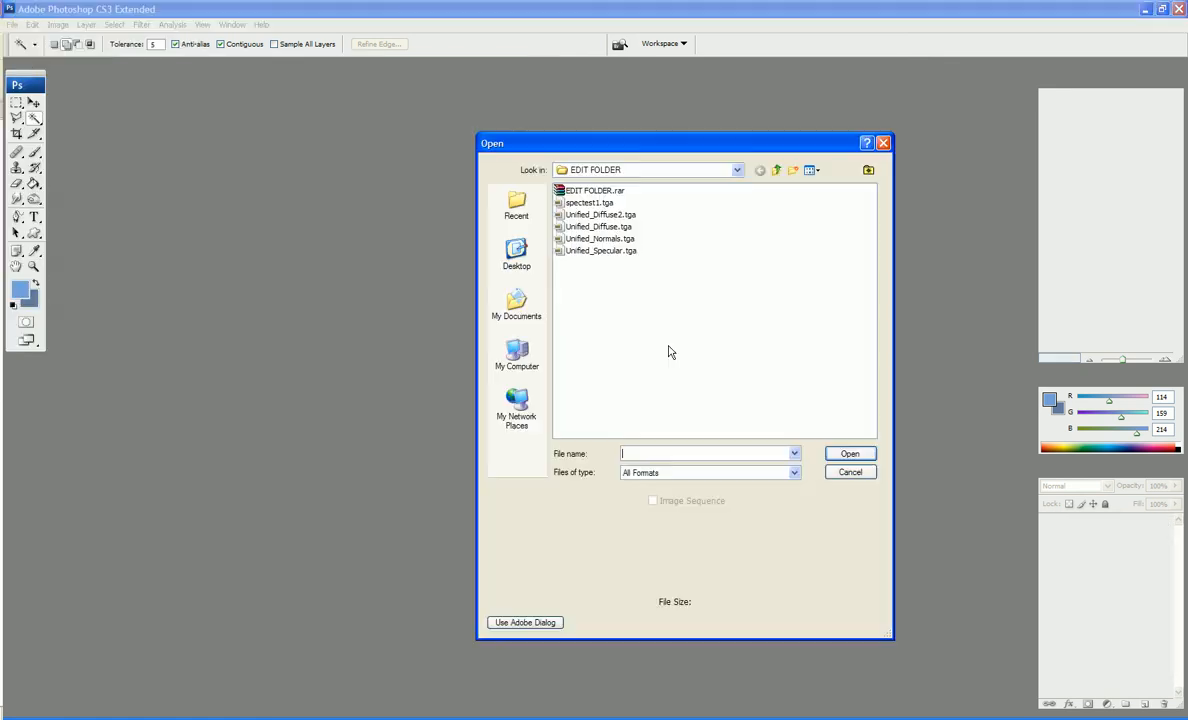
{"action": "double_click", "coordinate": [606, 238]}
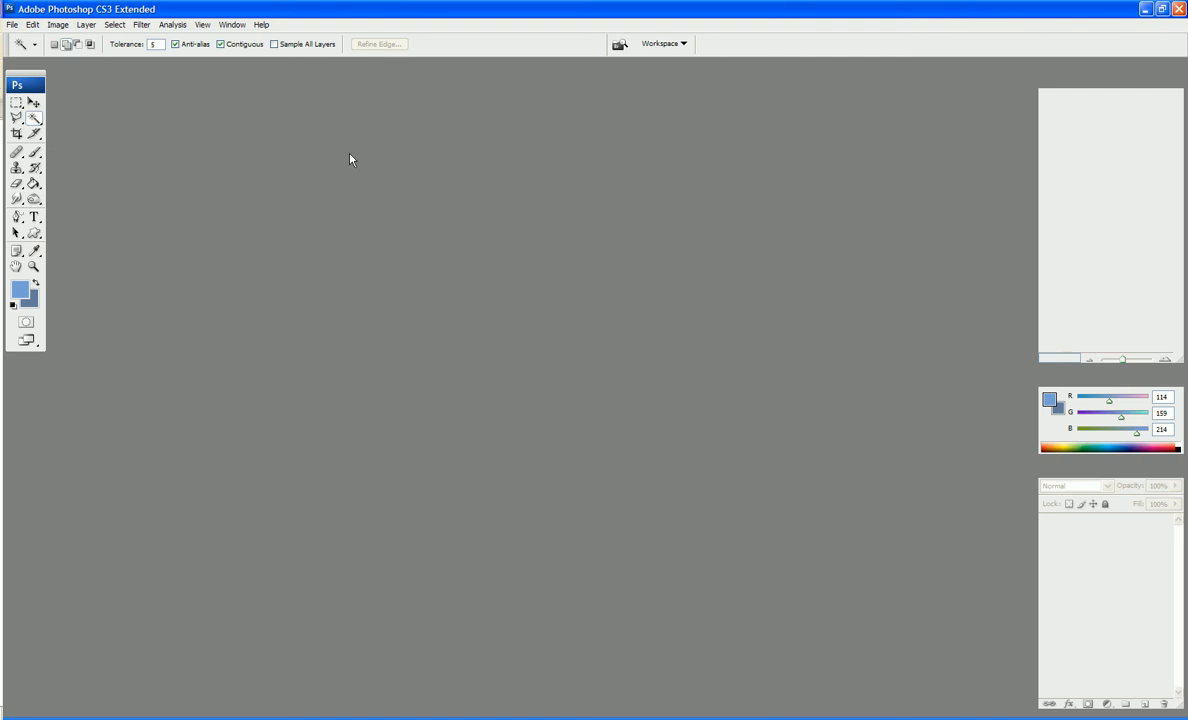
Save the open blue map as Unified_Diffuse.tga in EDIT FOLDER, replacing the existing file and keeping 32 bits/pixel Targa options.
{"action": "left_click", "coordinate": [12, 24]}
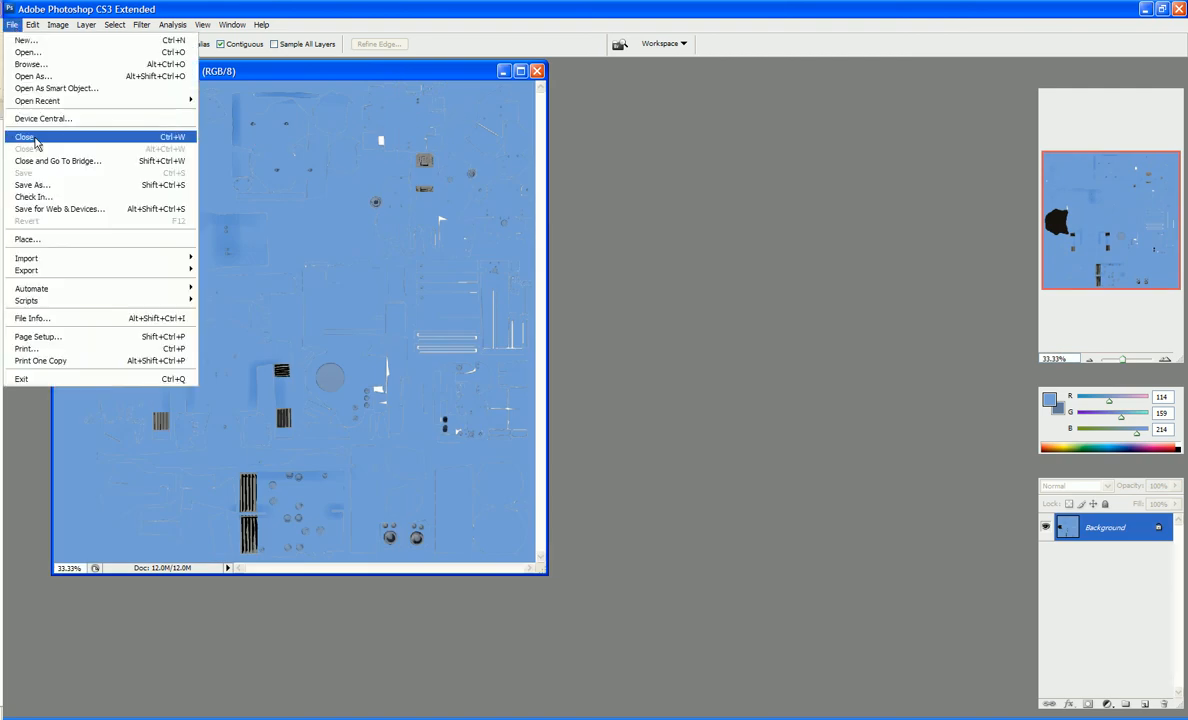
{"action": "left_click", "coordinate": [36, 186]}
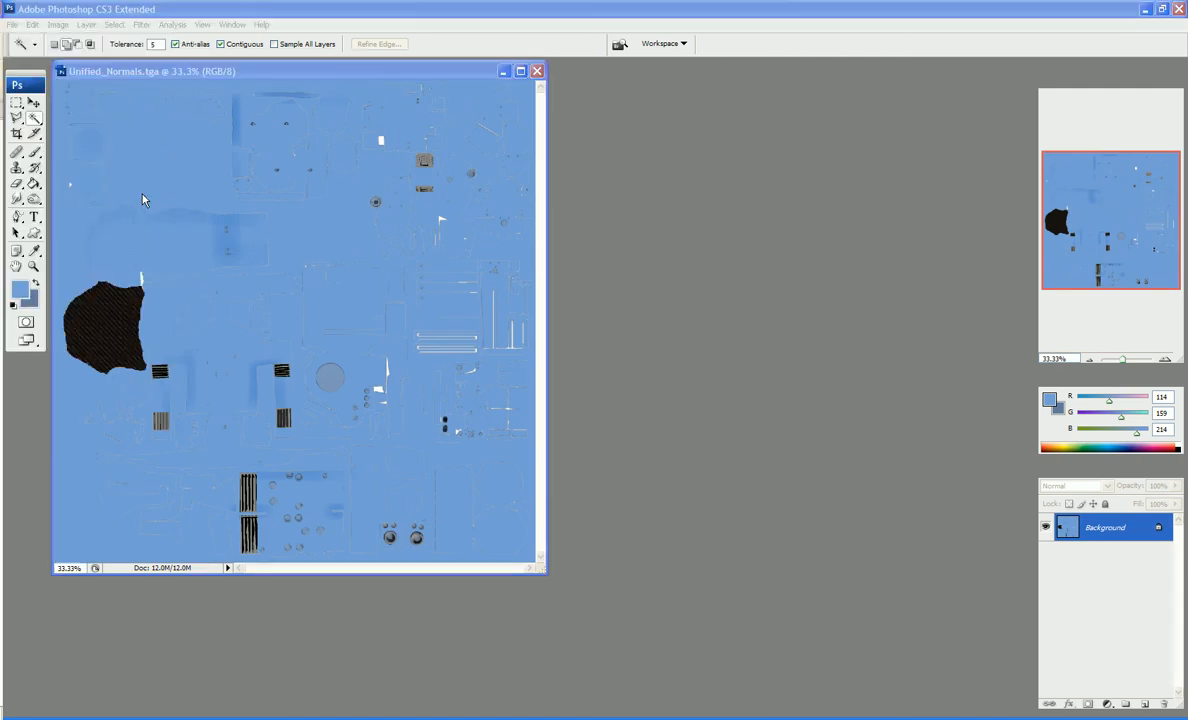
{"action": "left_click", "coordinate": [360, 212]}
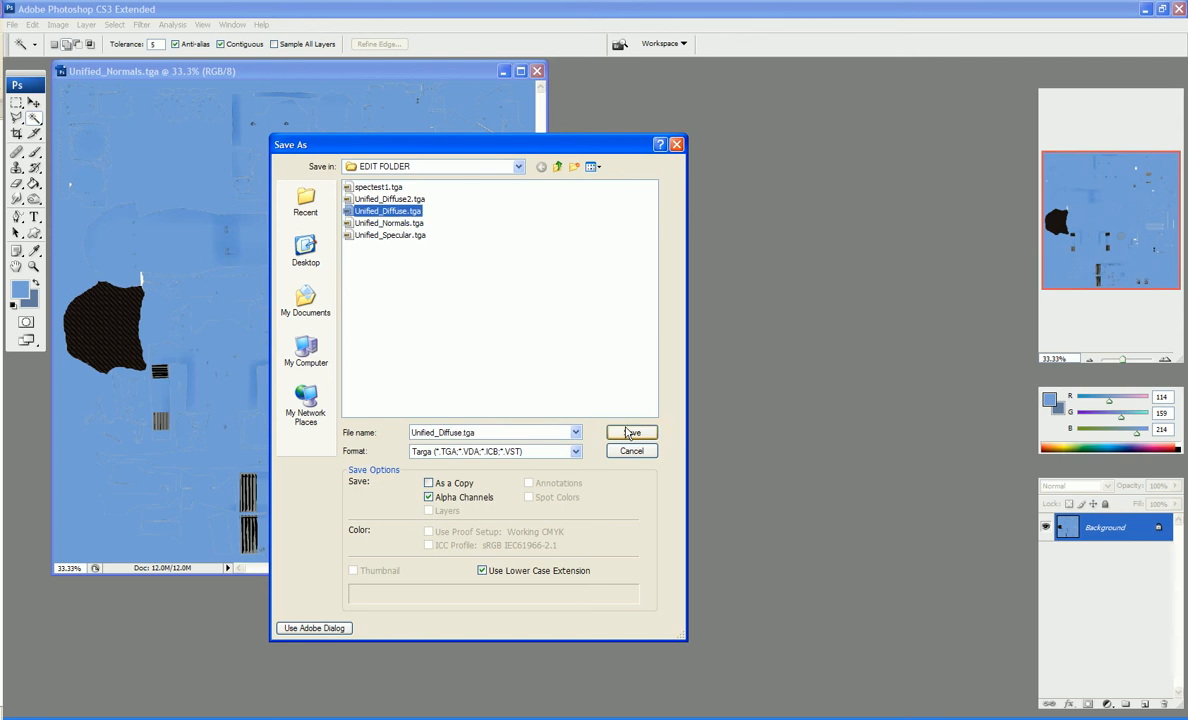
{"action": "left_click", "coordinate": [612, 431]}
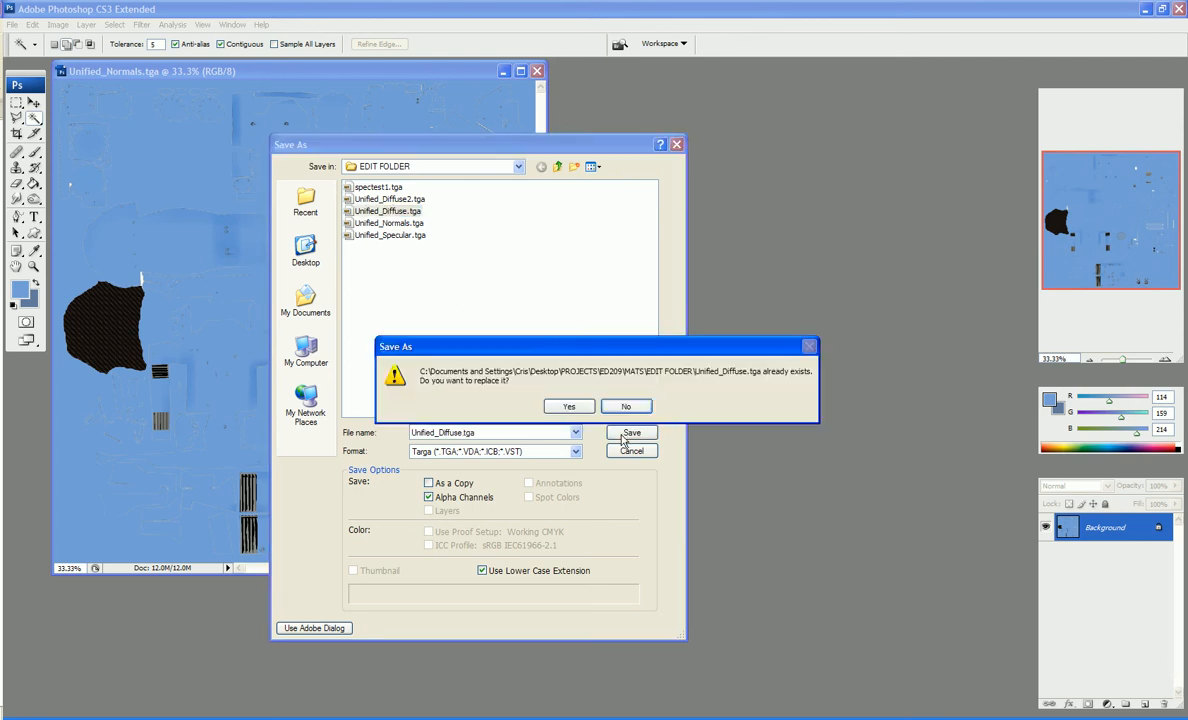
{"action": "left_click", "coordinate": [570, 409]}
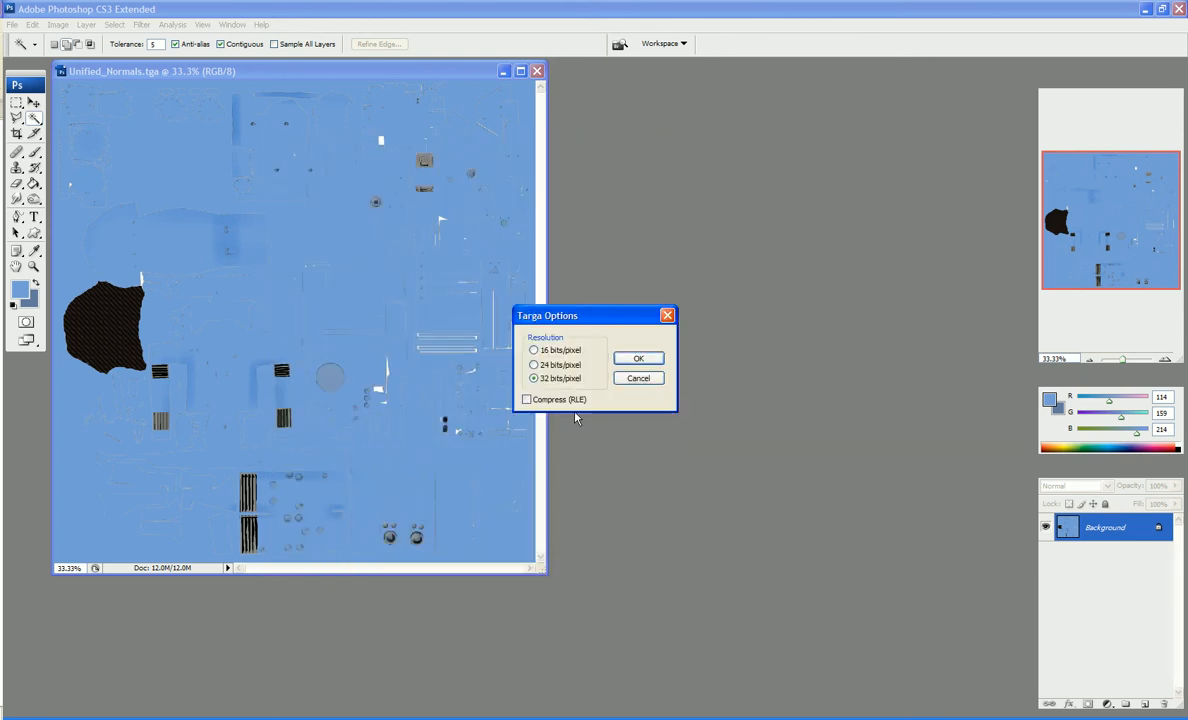
{"action": "left_click", "coordinate": [638, 358]}
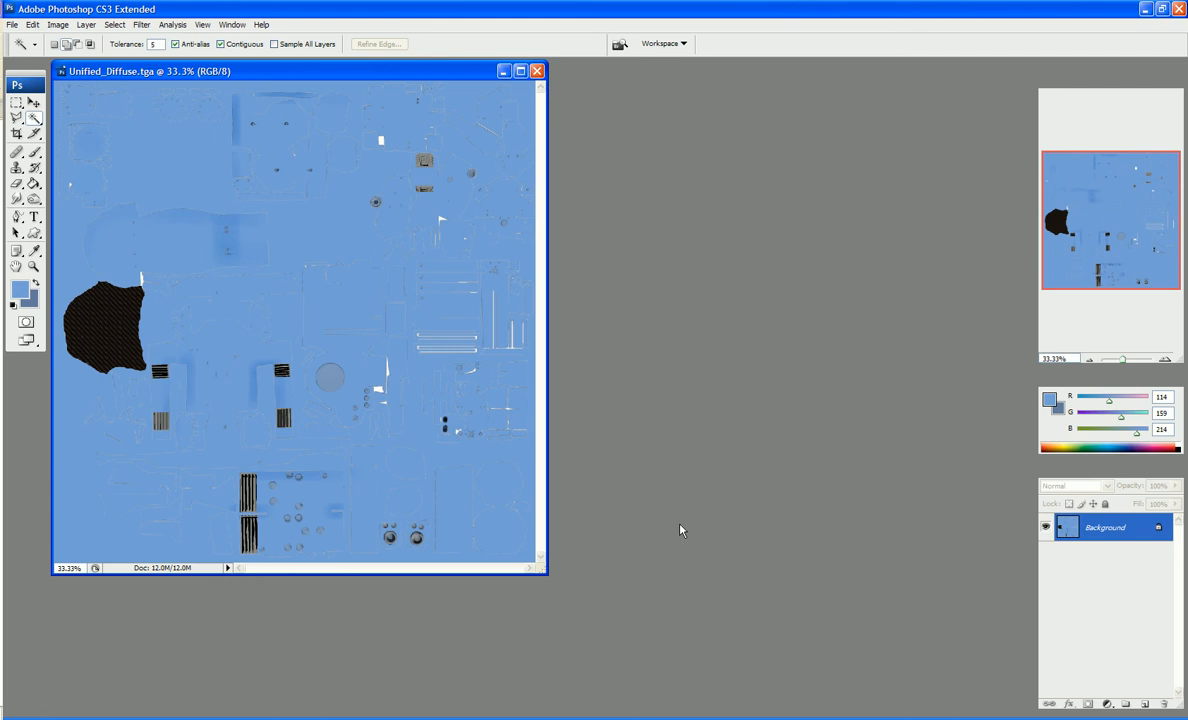
{"action": "key", "text": "alt+Tab"}
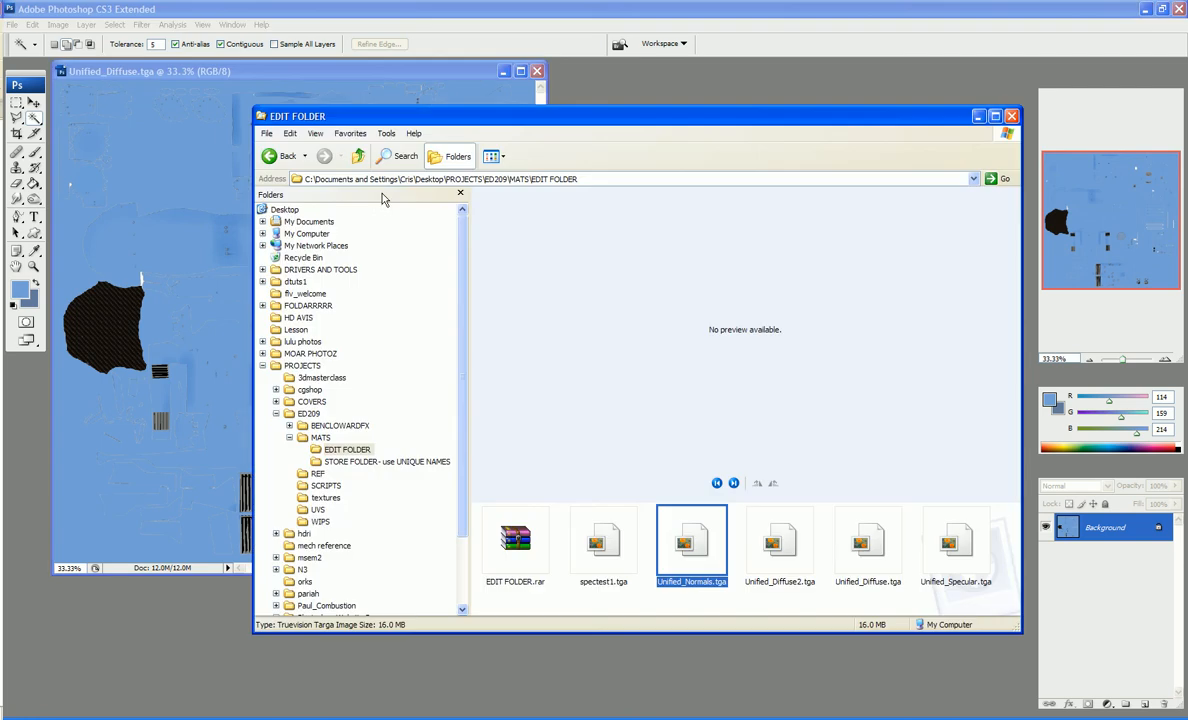
{"action": "left_click", "coordinate": [380, 13]}
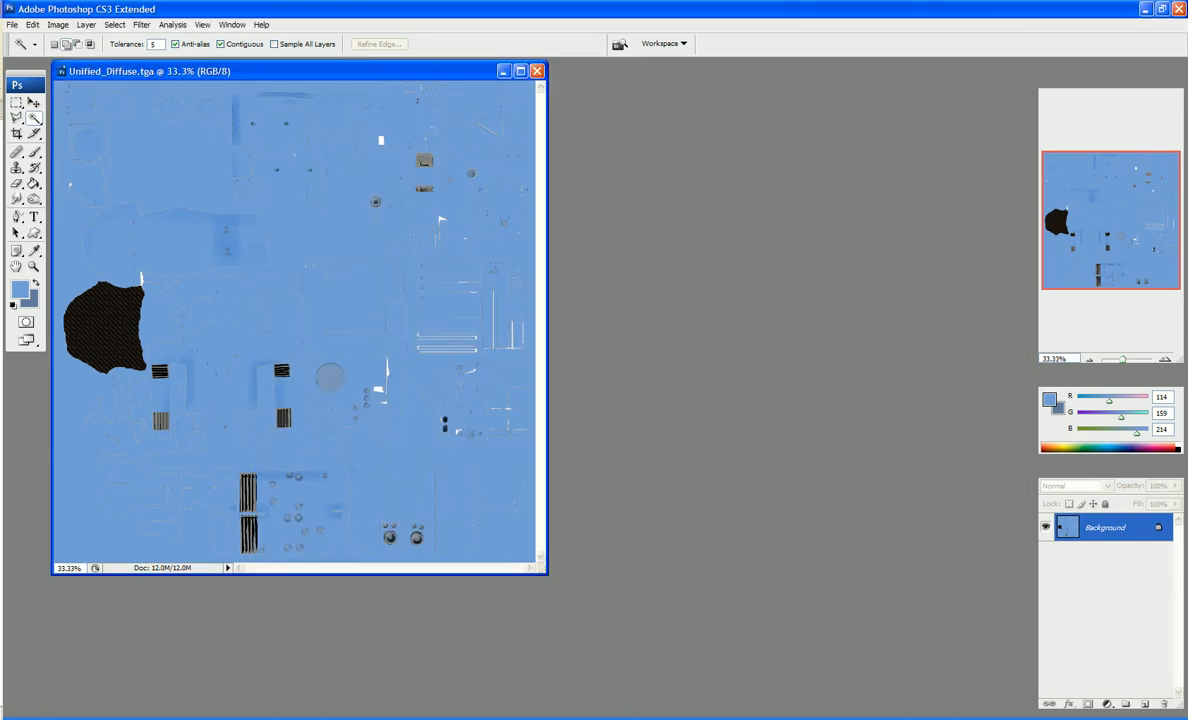
{"action": "key", "text": "alt+Tab"}
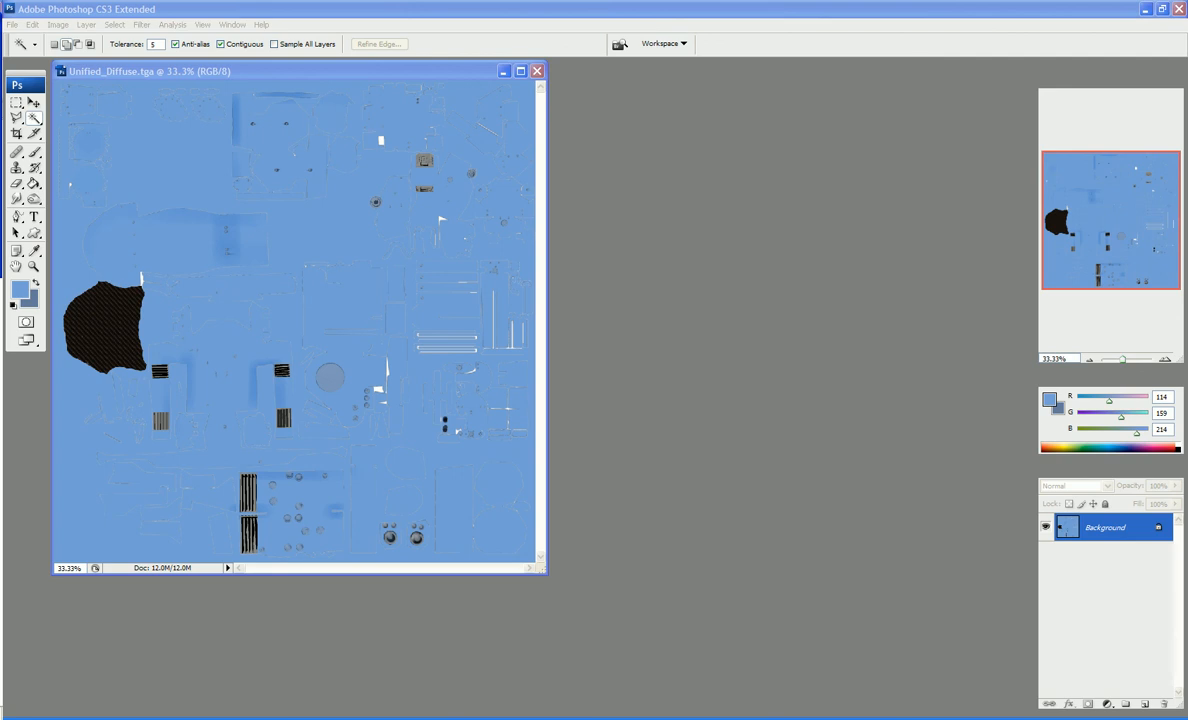
Open the recently used Unified_Normals.tga, set its window beside the diffuse map, and desaturate it.
{"action": "left_click", "coordinate": [12, 24]}
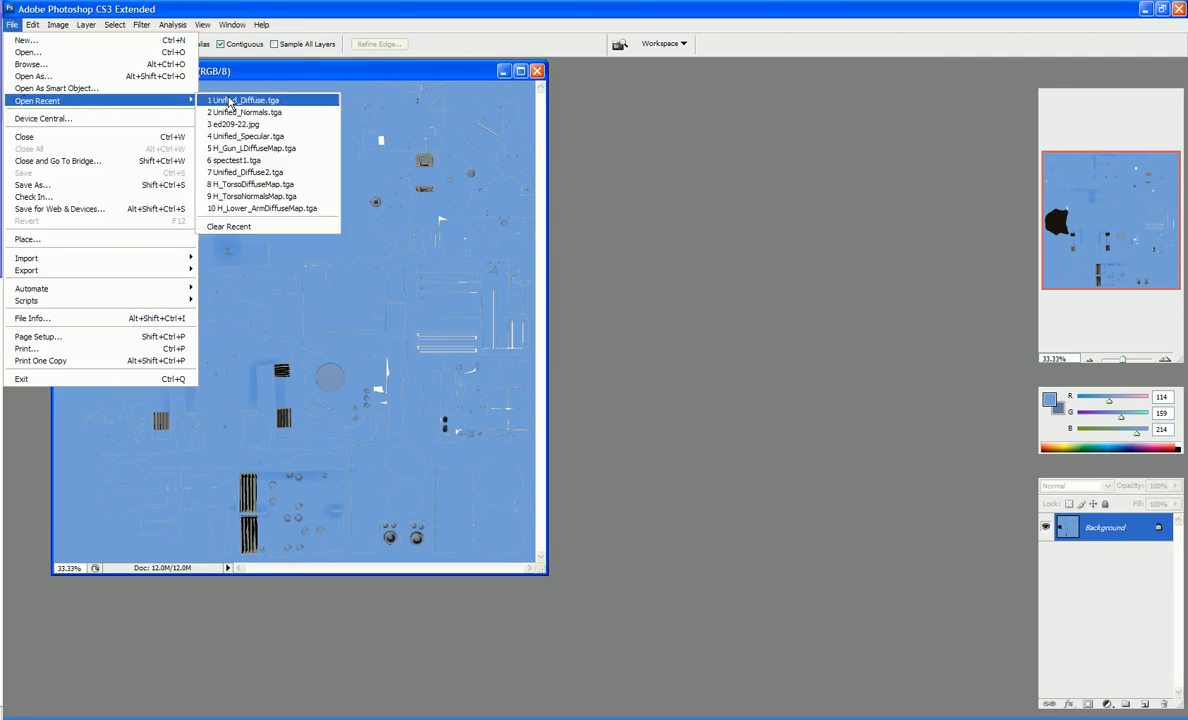
{"action": "left_click", "coordinate": [240, 112]}
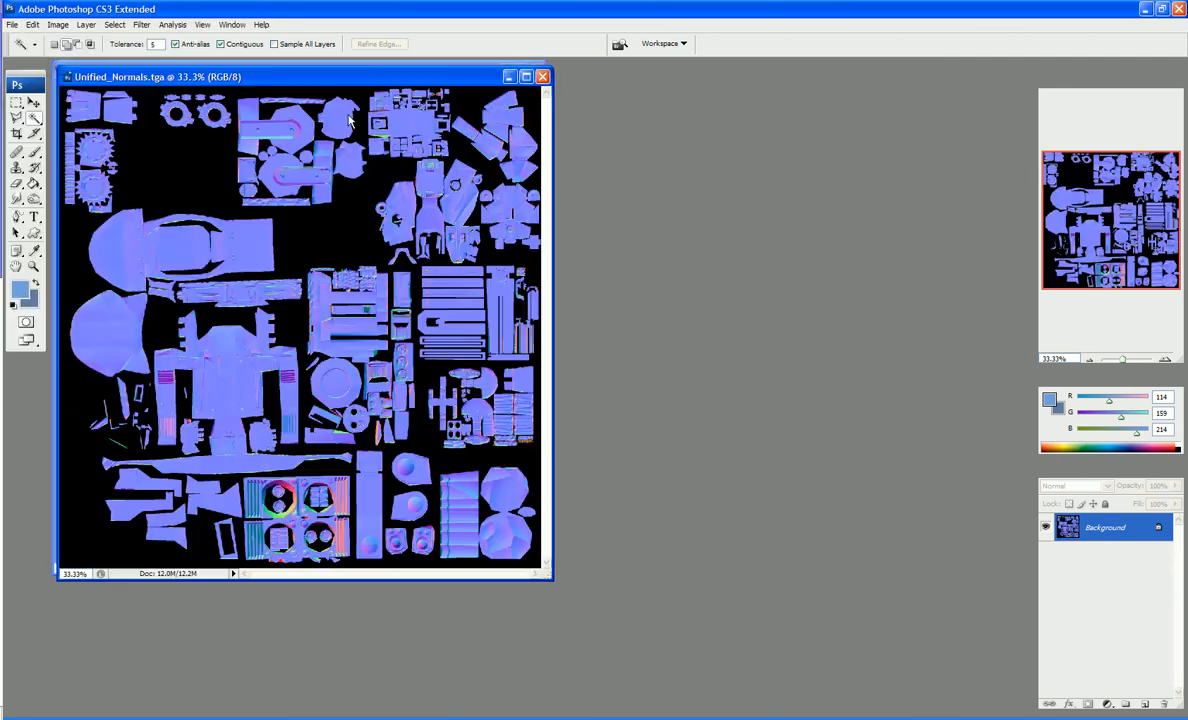
{"action": "left_click_drag", "start_coordinate": [308, 76], "coordinate": [778, 159]}
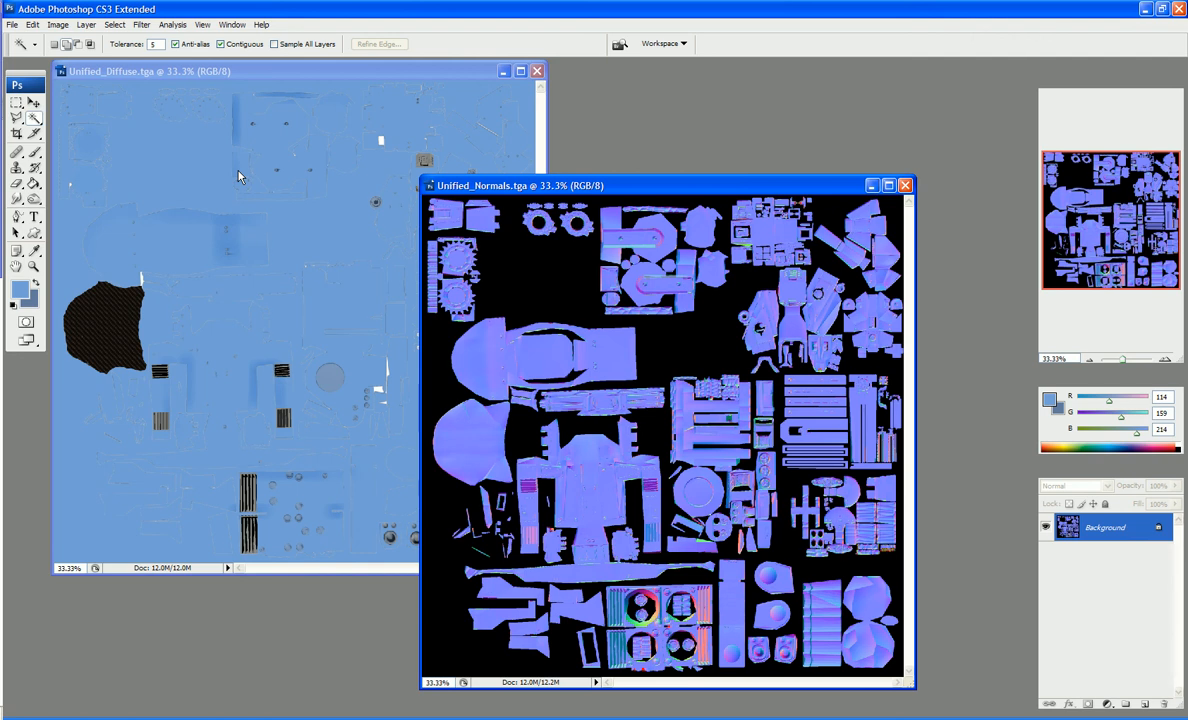
{"action": "left_click", "coordinate": [59, 26]}
{"action": "mouse_move", "coordinate": [60, 58]}
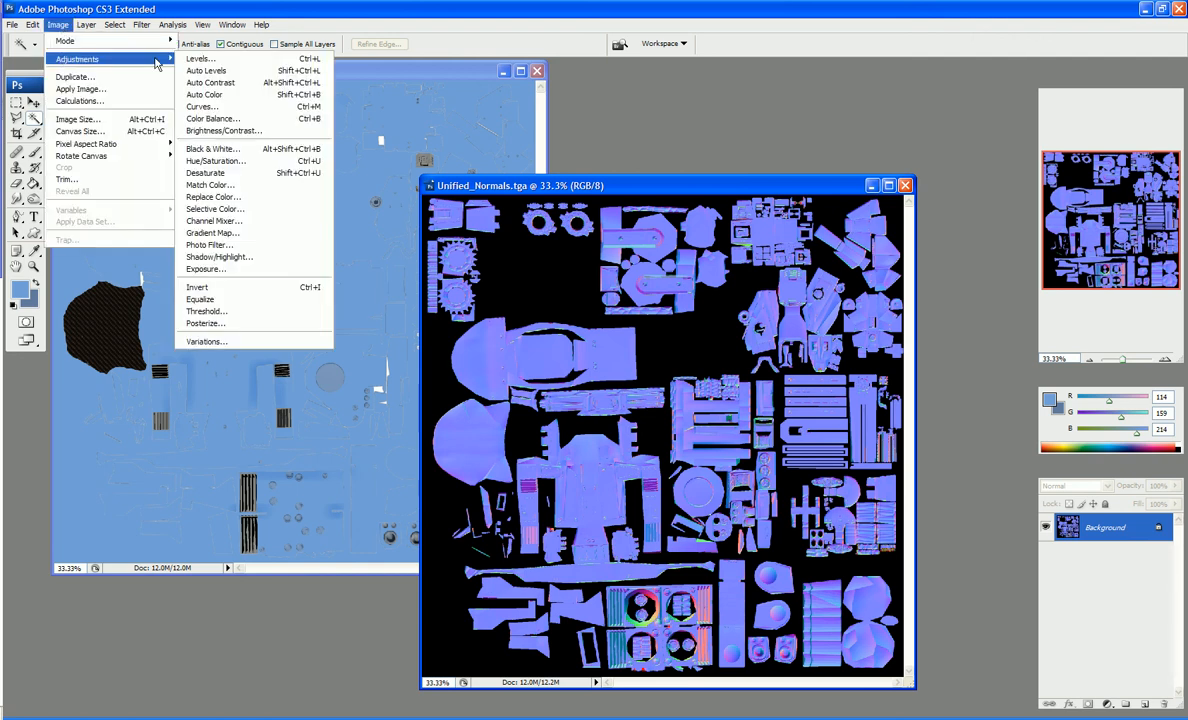
{"action": "left_click", "coordinate": [215, 174]}
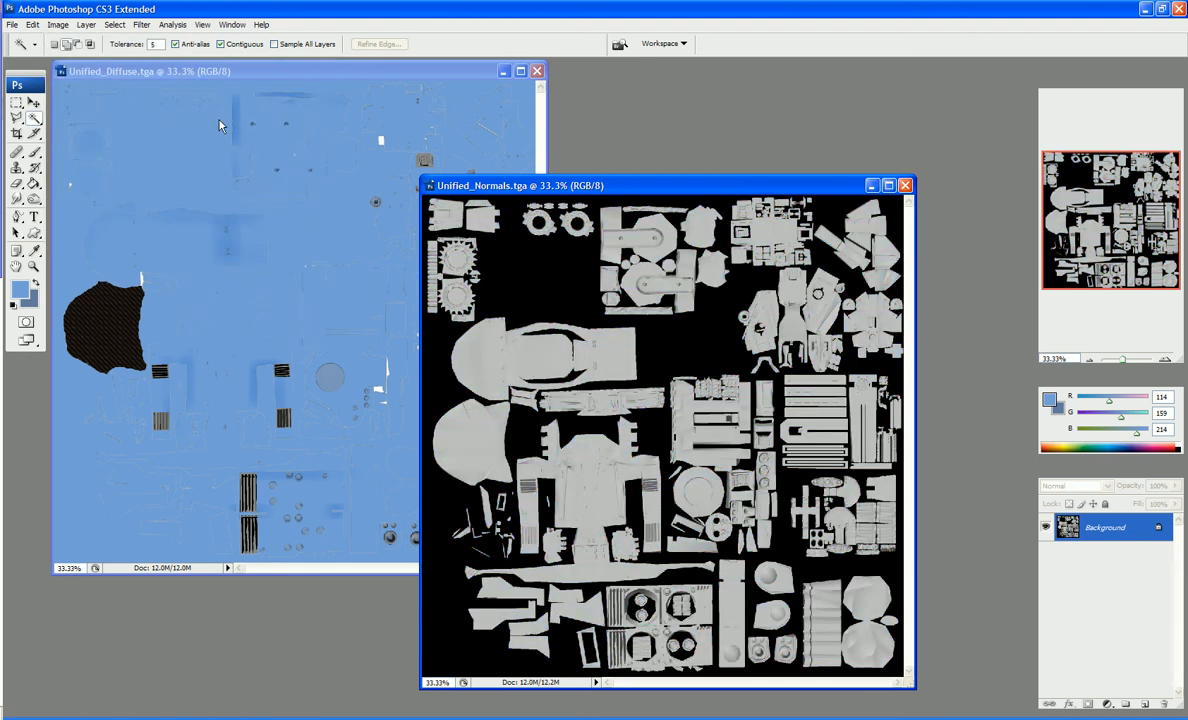
Copy the entire Unified_Diffuse.tga image and paste it as a new layer in Unified_Normals.tga.
{"action": "left_click", "coordinate": [223, 73]}
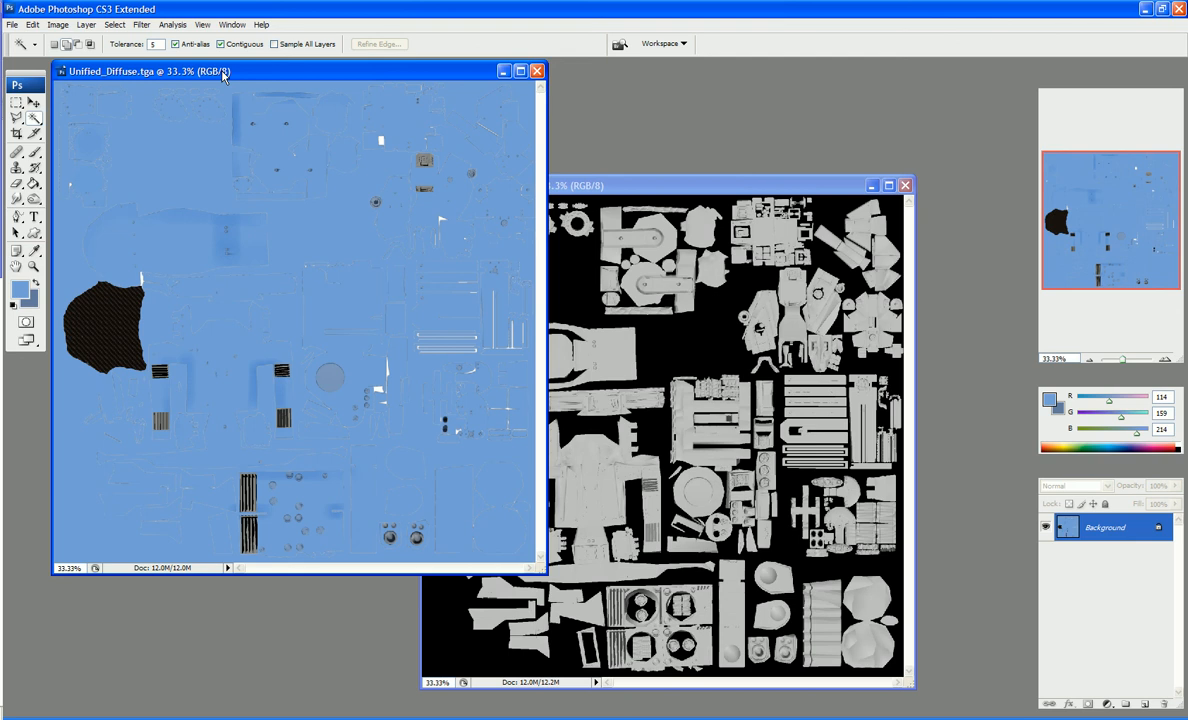
{"action": "key", "text": "ctrl+a"}
{"action": "key", "text": "ctrl+c"}
{"action": "left_click", "coordinate": [668, 191]}
{"action": "key", "text": "ctrl+v"}
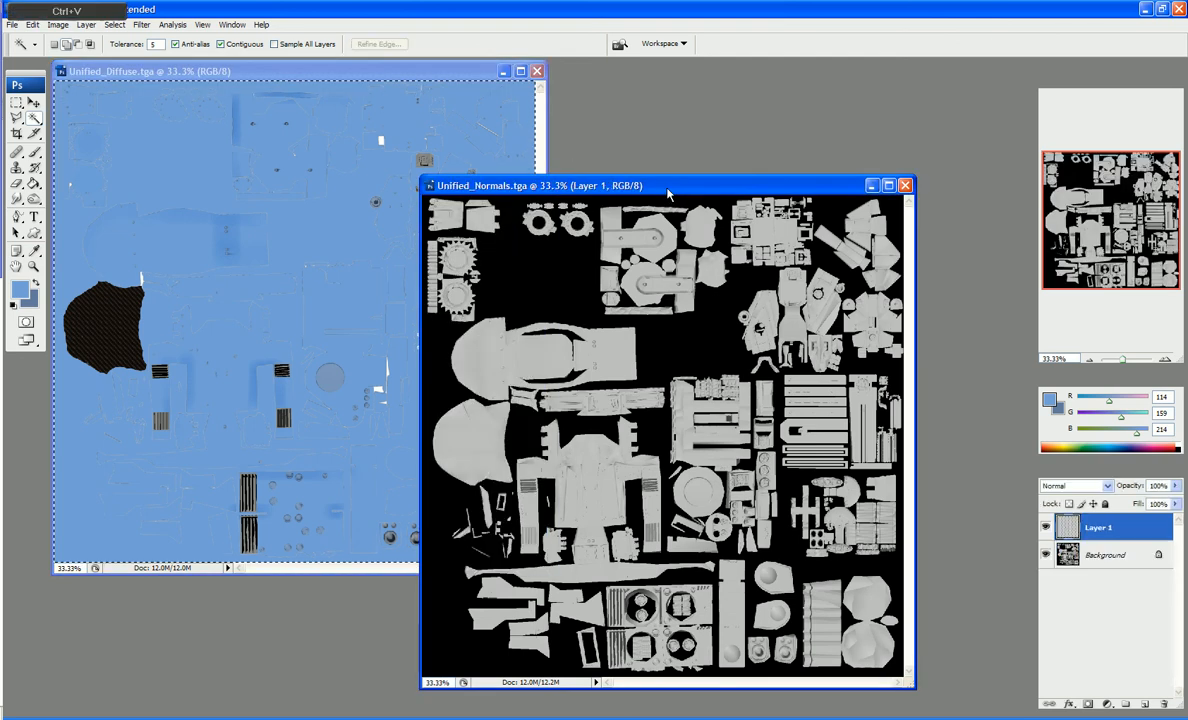
Desaturate the pasted diffuse layer in Unified_Normals.tga.
{"action": "left_click", "coordinate": [58, 25]}
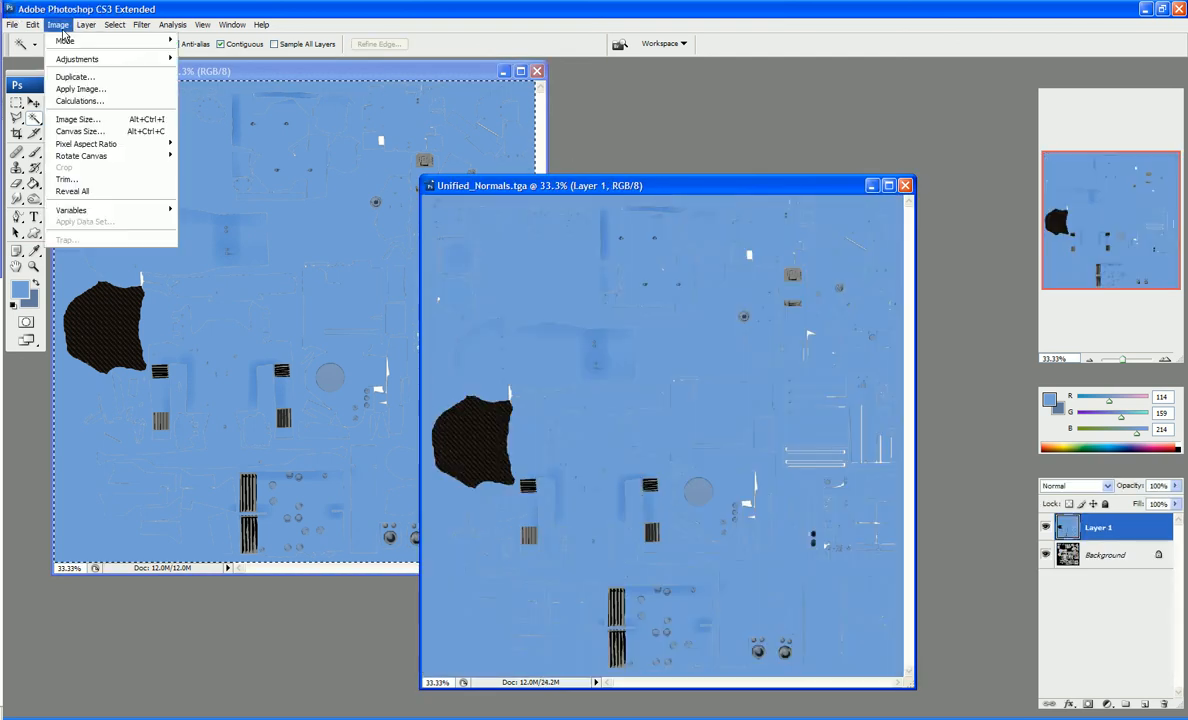
{"action": "mouse_move", "coordinate": [81, 30]}
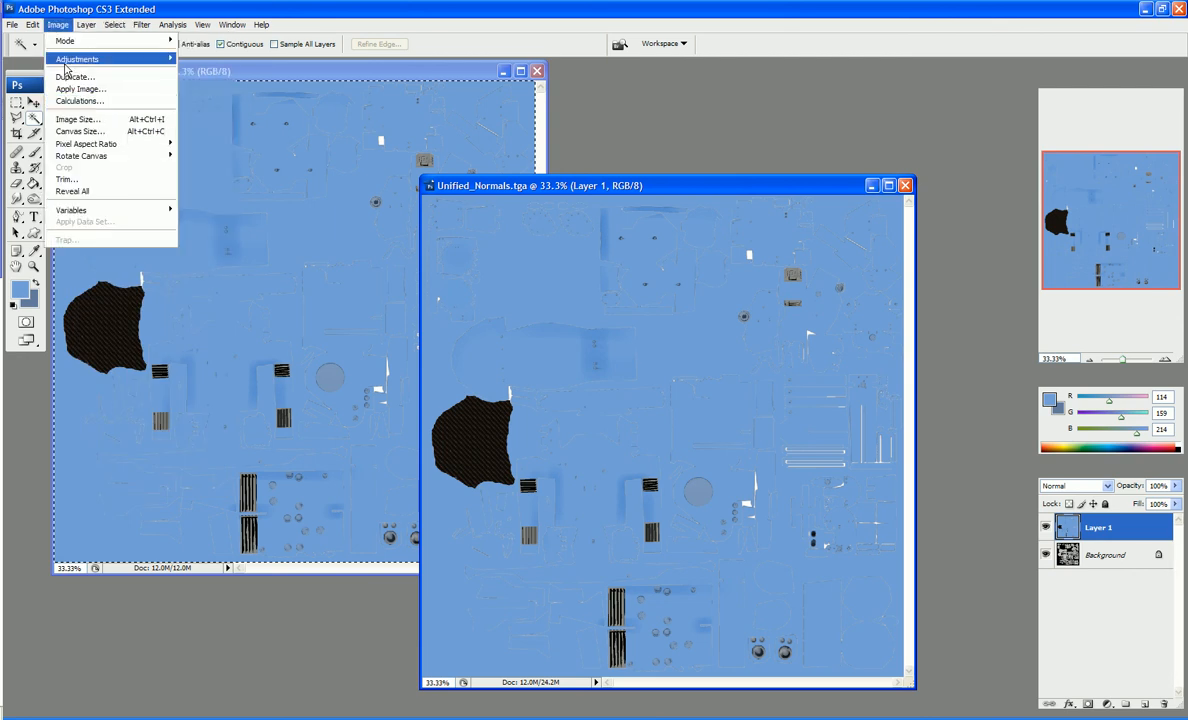
{"action": "mouse_move", "coordinate": [68, 60]}
{"action": "left_click", "coordinate": [245, 174]}
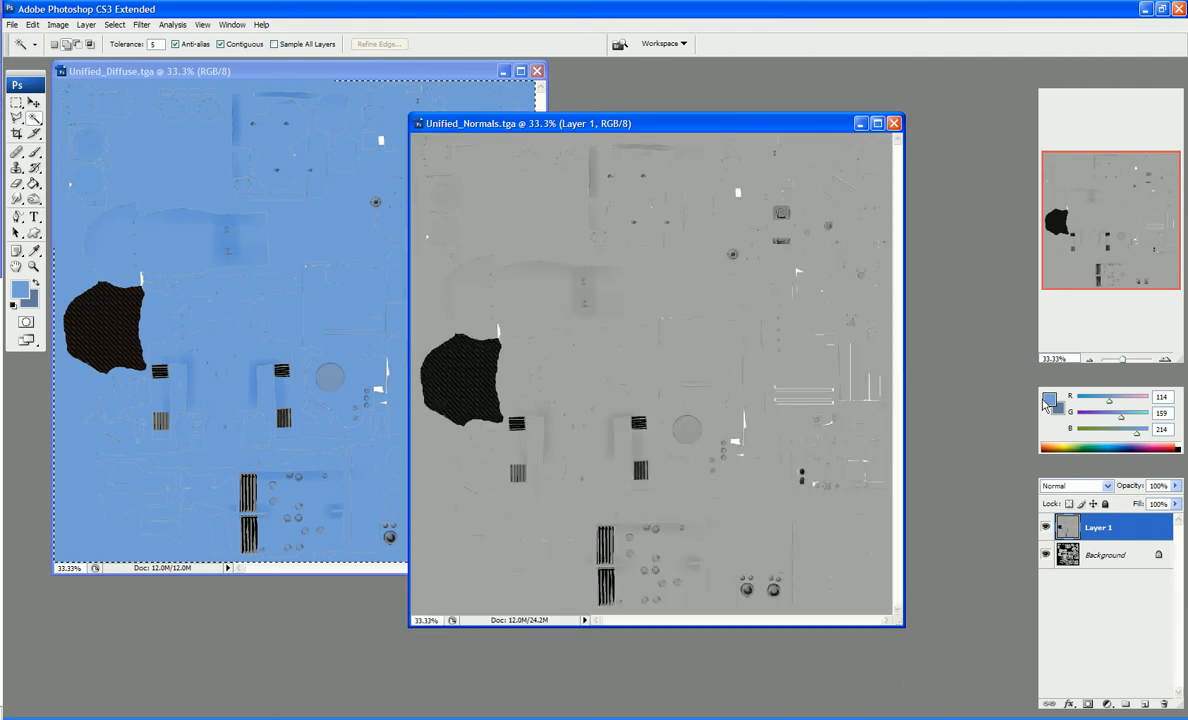
Set the desaturated layer's blend mode to Multiply and merge it down into the Background layer.
{"action": "left_click", "coordinate": [1106, 486]}
{"action": "left_click", "coordinate": [1105, 490]}
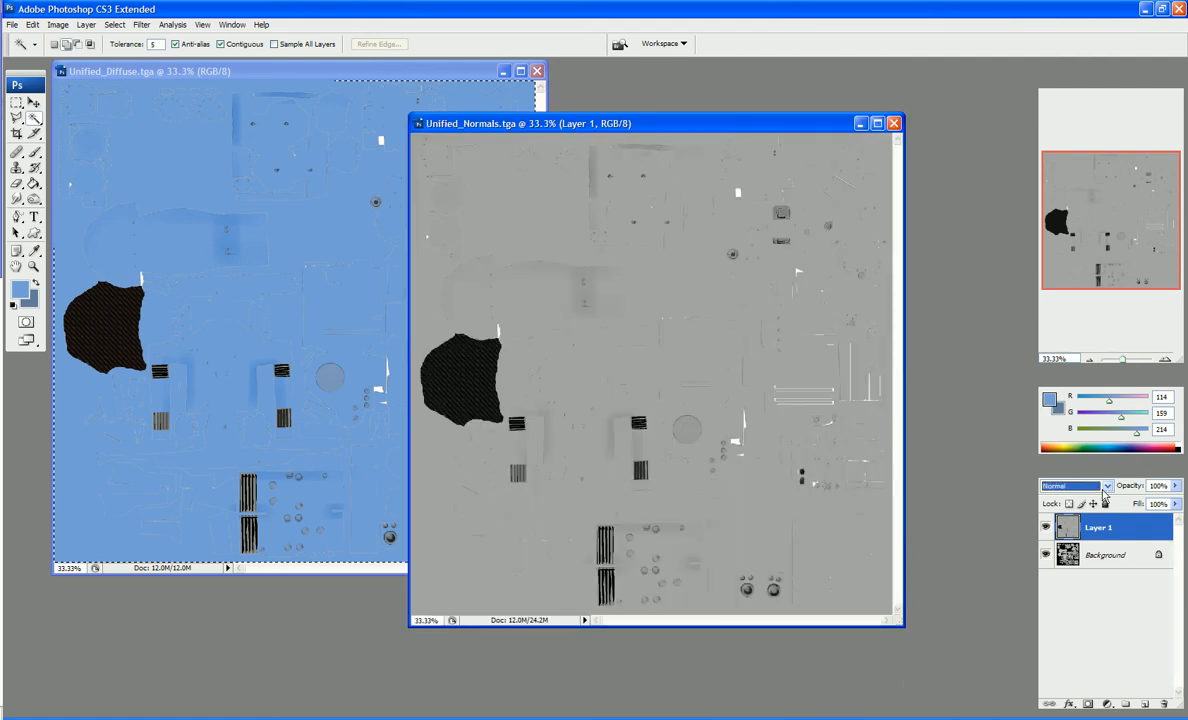
{"action": "scroll", "coordinate": [1101, 491], "scroll_direction": "down", "scroll_amount": 3}
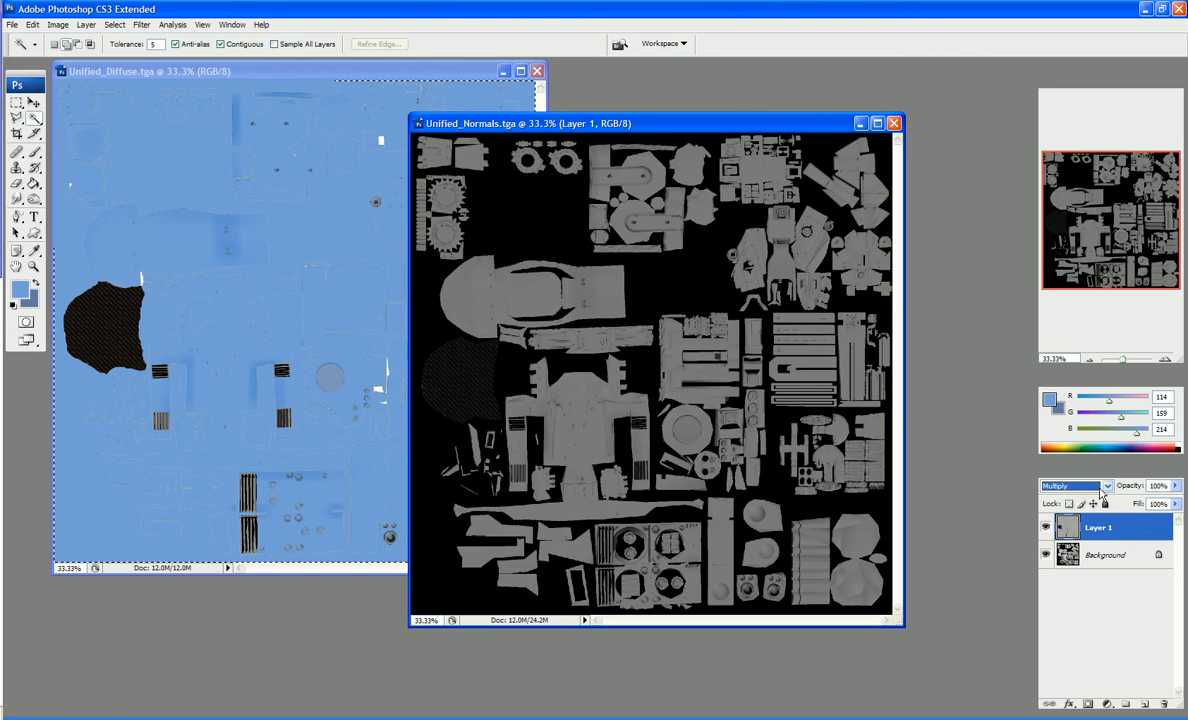
{"action": "scroll", "coordinate": [1101, 491], "scroll_direction": "up", "scroll_amount": 1}
{"action": "scroll", "coordinate": [1101, 491], "scroll_direction": "down", "scroll_amount": 1}
{"action": "scroll", "coordinate": [1101, 491], "scroll_direction": "up", "scroll_amount": 1}
{"action": "scroll", "coordinate": [1101, 491], "scroll_direction": "down", "scroll_amount": 1}
{"action": "key", "text": "ctrl+e"}
Paste the copied diffuse map over the merged grey map in Unified_Normals.tga again and desaturate the new layer.
{"action": "left_click", "coordinate": [350, 75]}
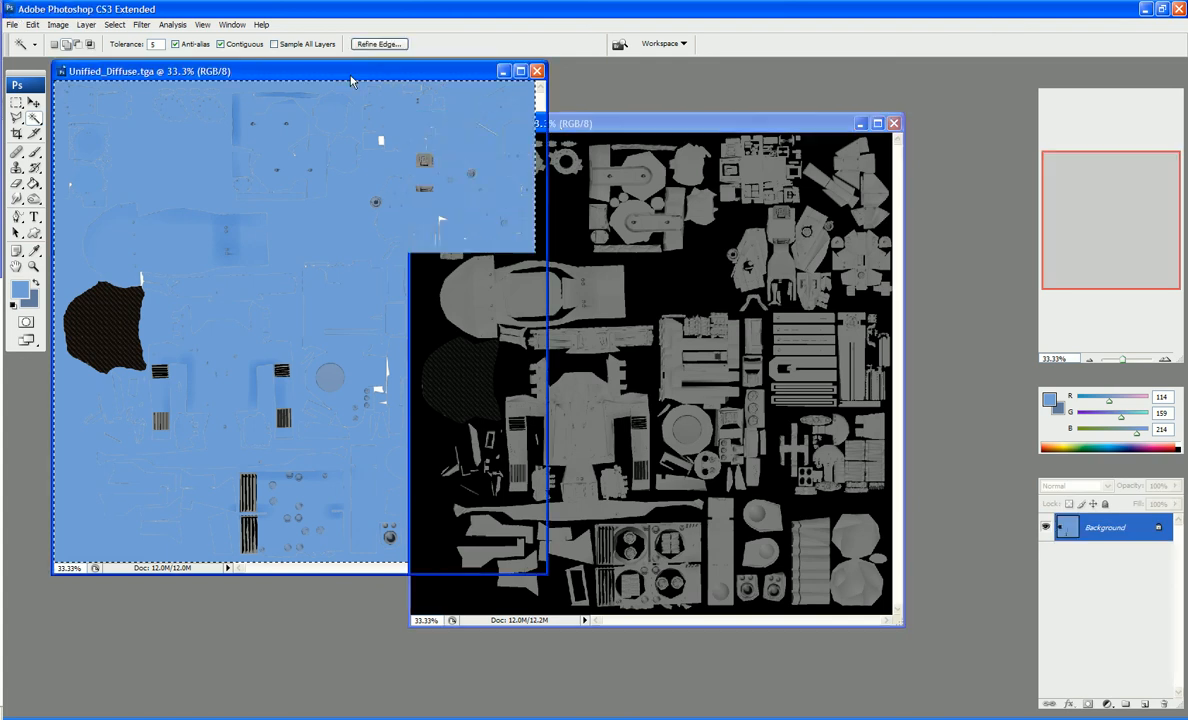
{"action": "left_click", "coordinate": [673, 128]}
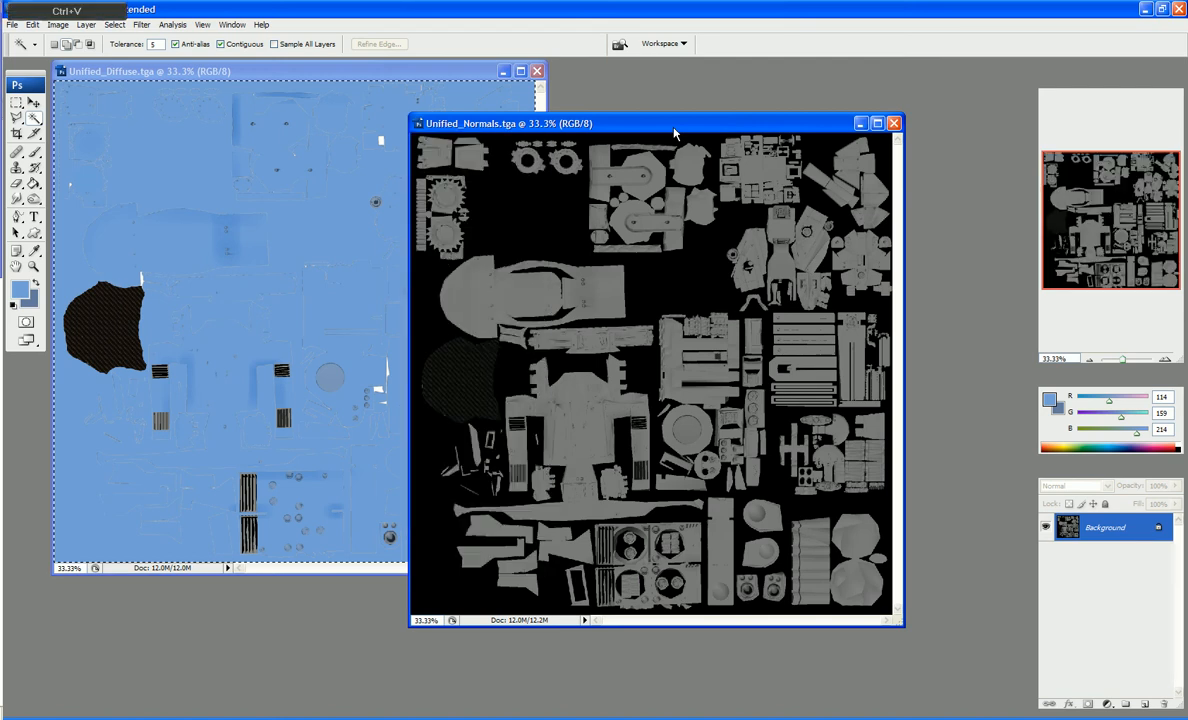
{"action": "key", "text": "ctrl+v"}
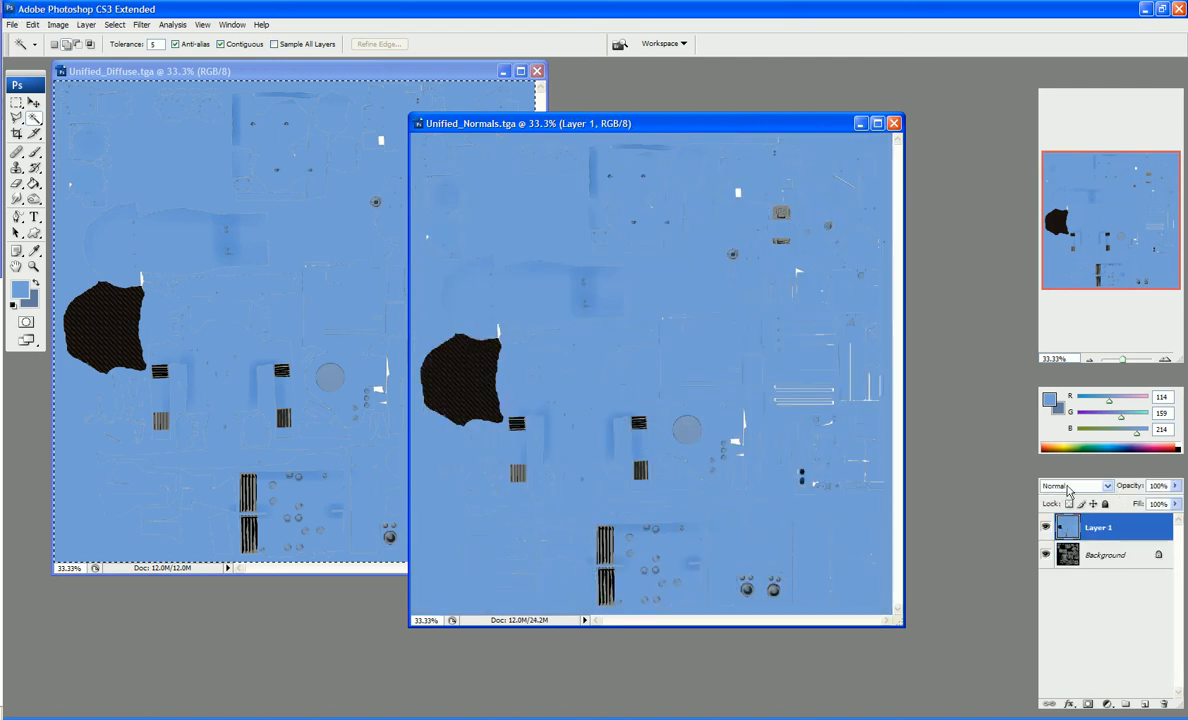
{"action": "left_click", "coordinate": [65, 30]}
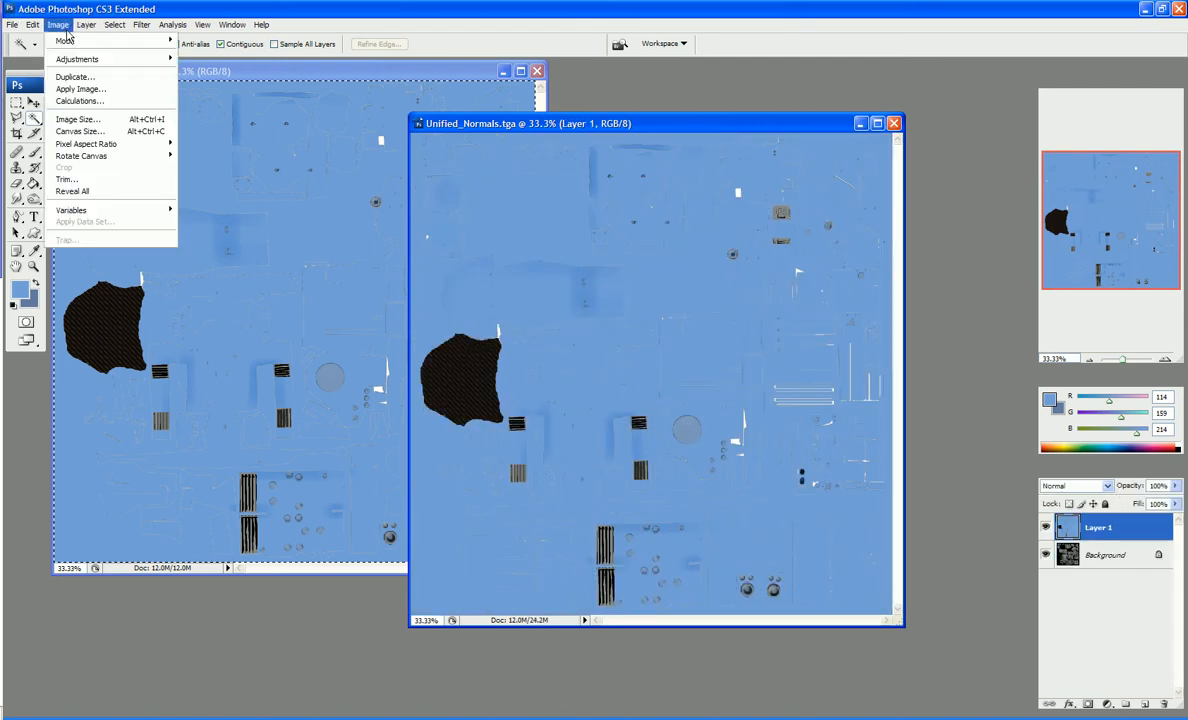
{"action": "mouse_move", "coordinate": [67, 59]}
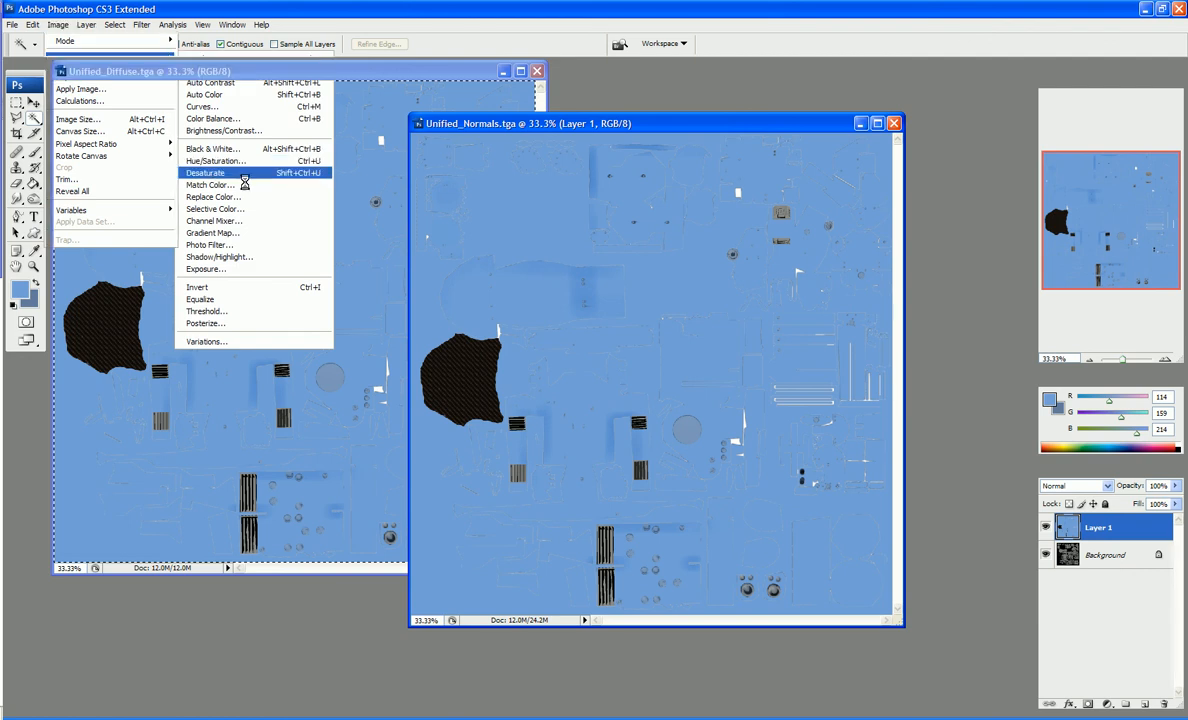
{"action": "left_click", "coordinate": [210, 173]}
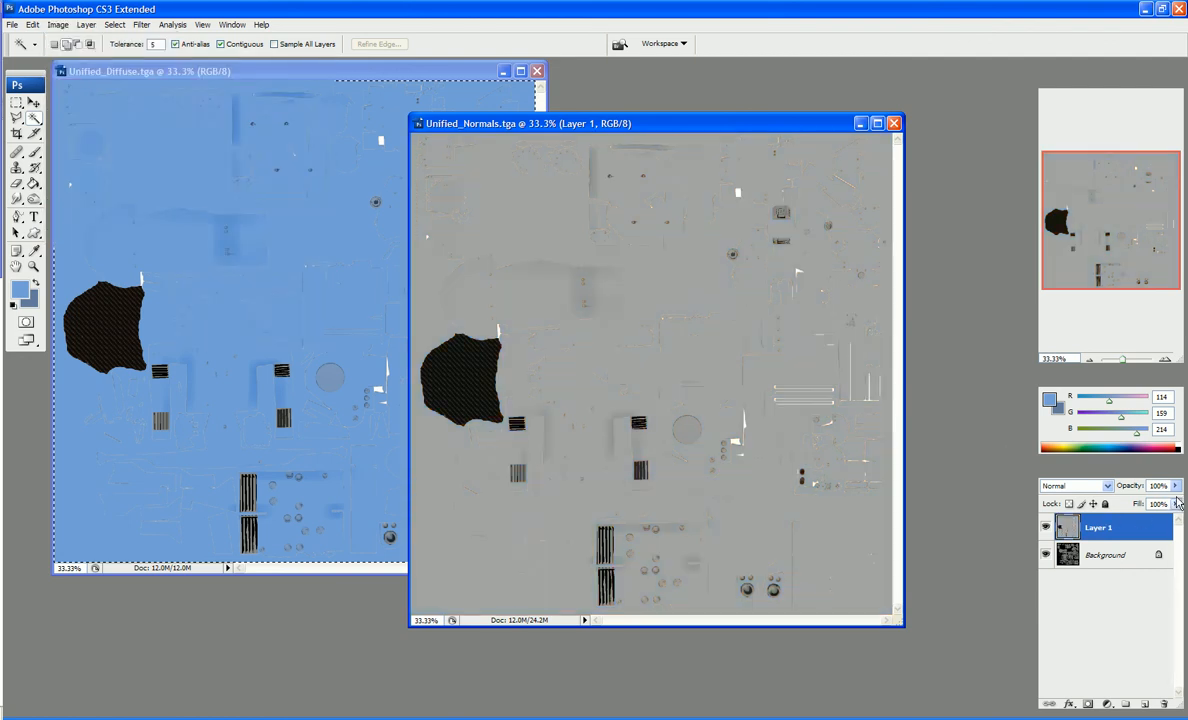
Lower Layer 1's opacity to 79% and merge it down into the Background layer.
{"action": "left_click", "coordinate": [1176, 485]}
{"action": "left_click_drag", "start_coordinate": [1178, 506], "coordinate": [1161, 506]}
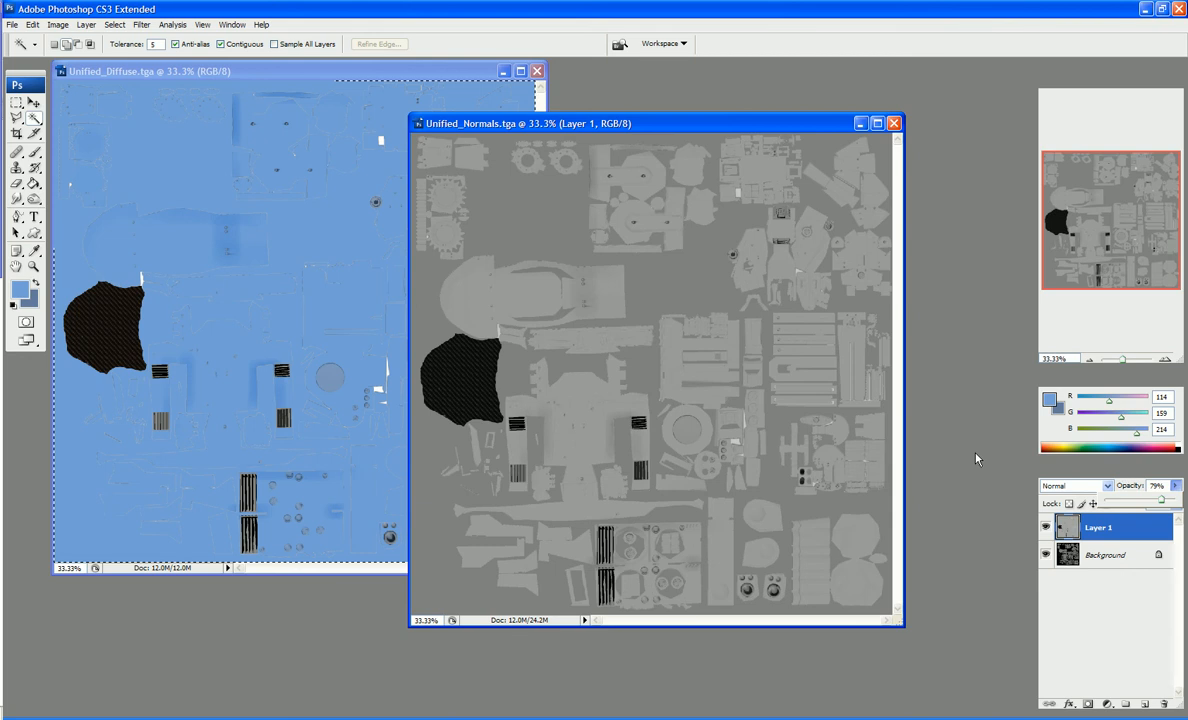
{"action": "key", "text": "ctrl+e"}
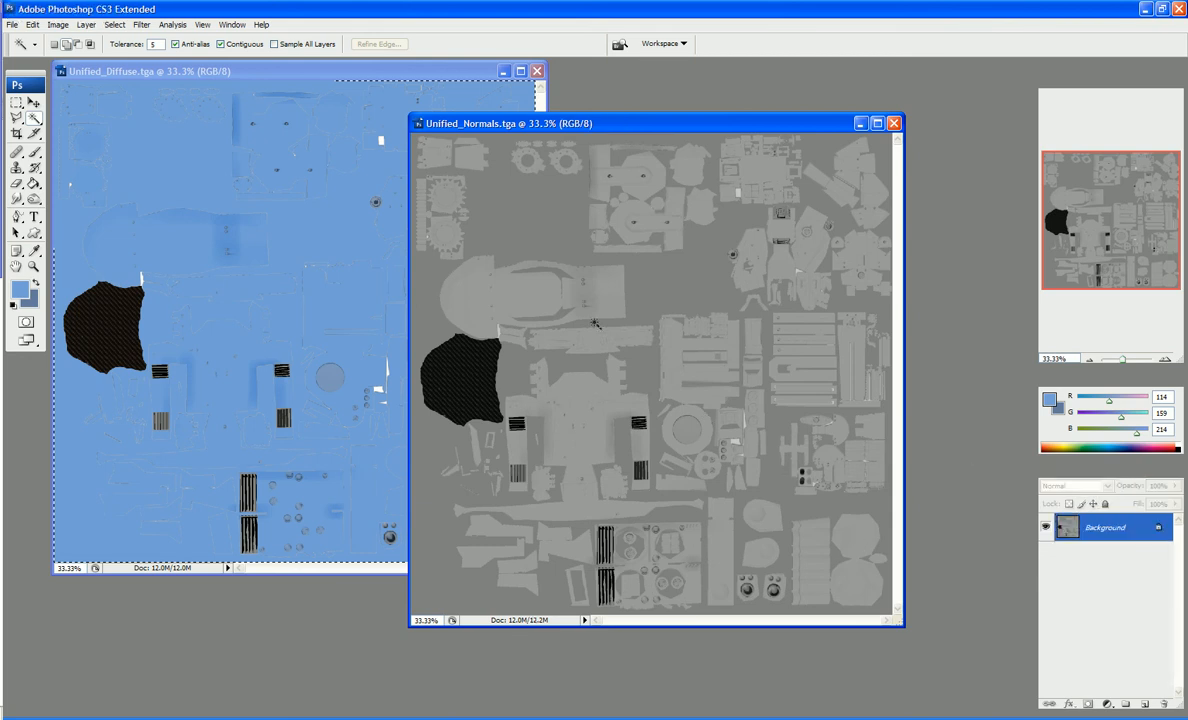
Set up the Burn tool for Unified_Normals.tga with the Shadows range and 15% exposure.
{"action": "key", "text": "ctrl+plus"}
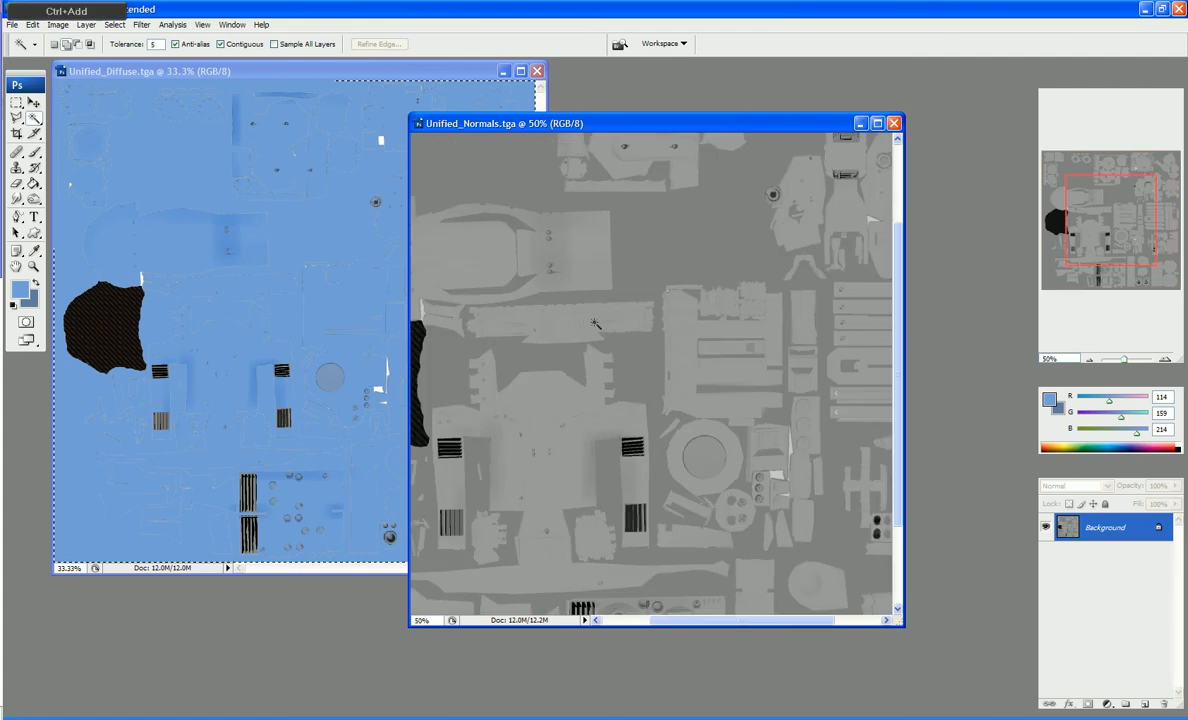
{"action": "scroll", "coordinate": [594, 323], "scroll_direction": "up", "scroll_amount": 3}
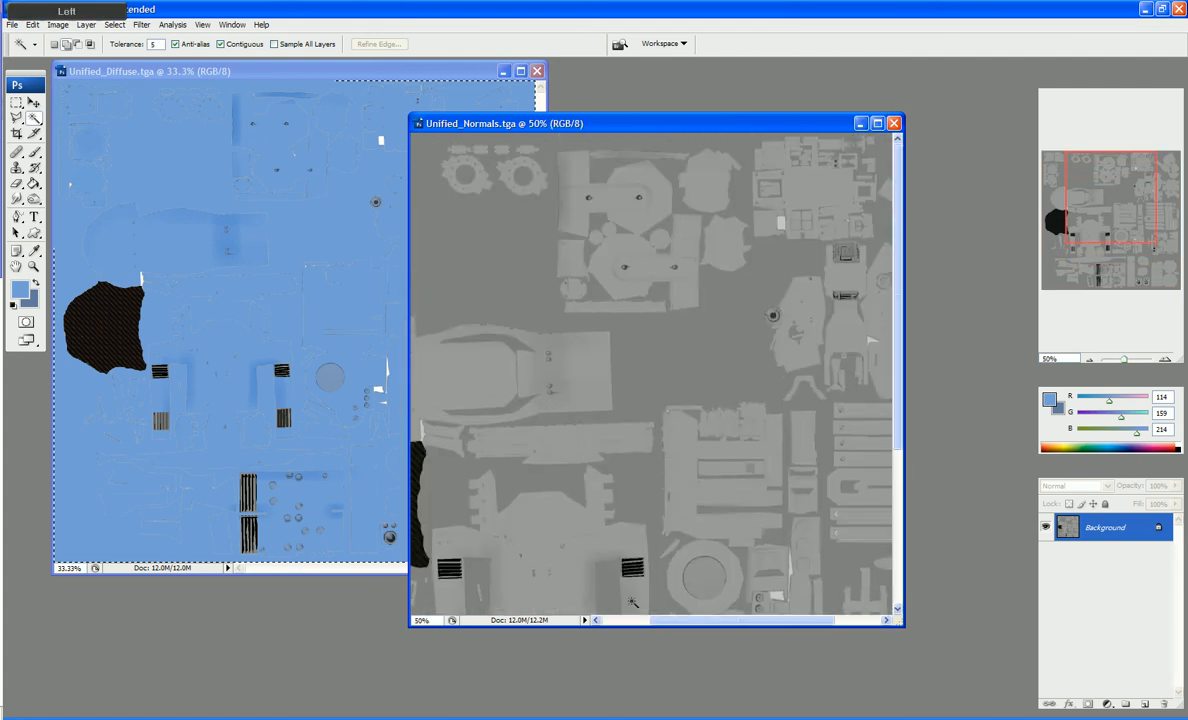
{"action": "left_click_drag", "start_coordinate": [760, 621], "coordinate": [711, 623]}
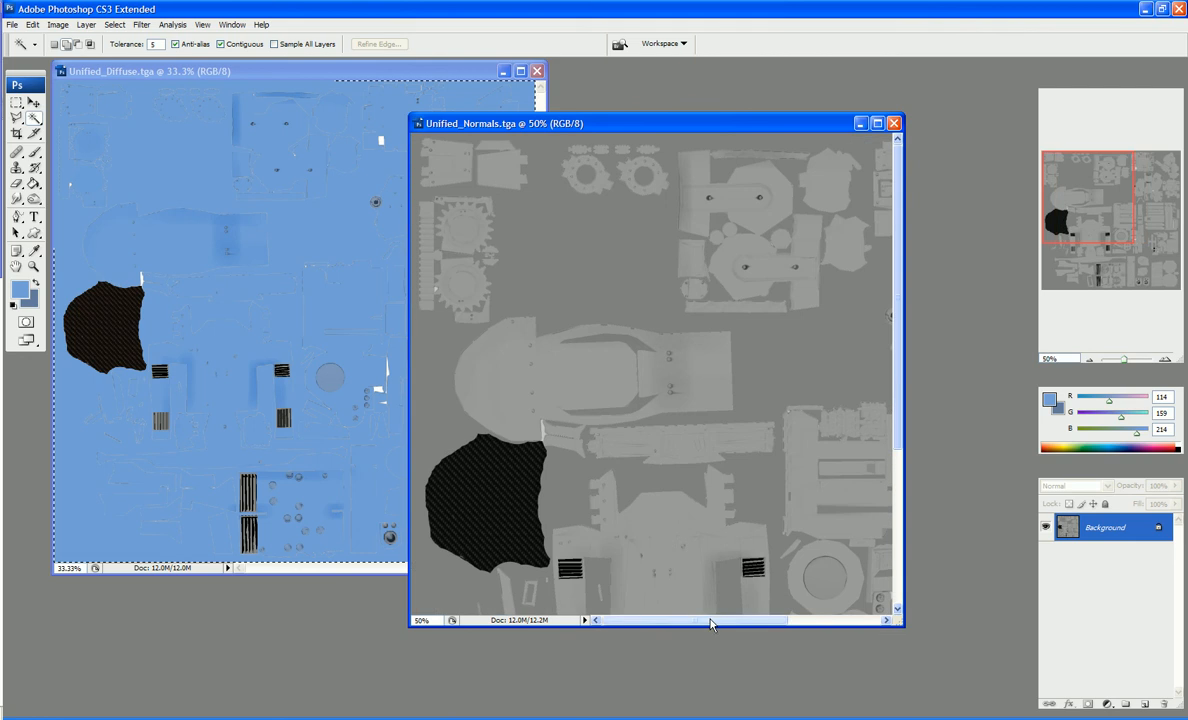
{"action": "left_click", "coordinate": [40, 193]}
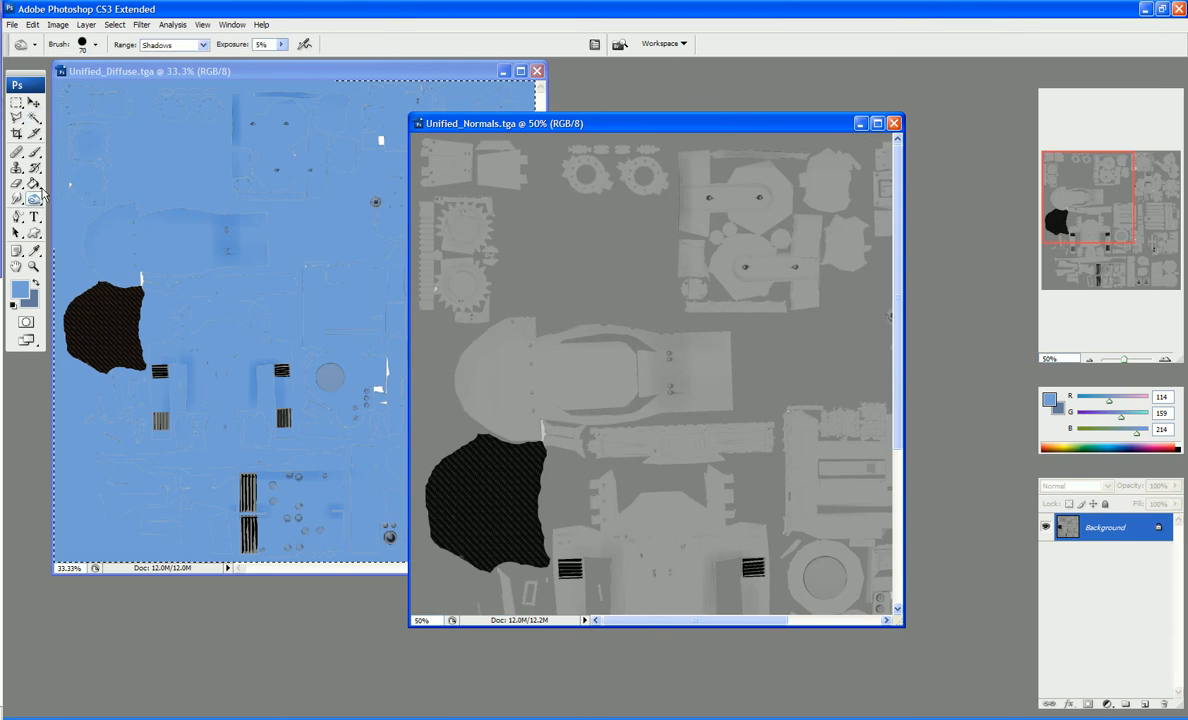
{"action": "left_click", "coordinate": [282, 44]}
{"action": "left_click_drag", "start_coordinate": [279, 58], "coordinate": [290, 66]}
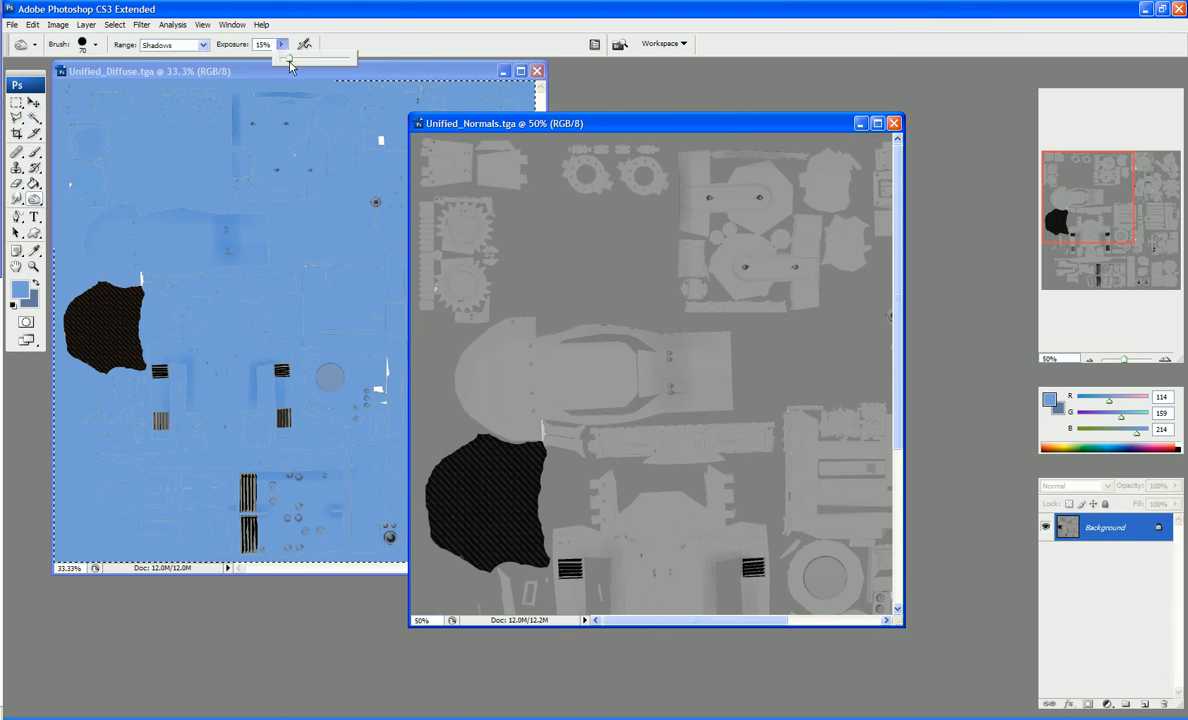
Replace the current brush presets with the Drop Shadow Brushes set.
{"action": "left_click", "coordinate": [95, 44]}
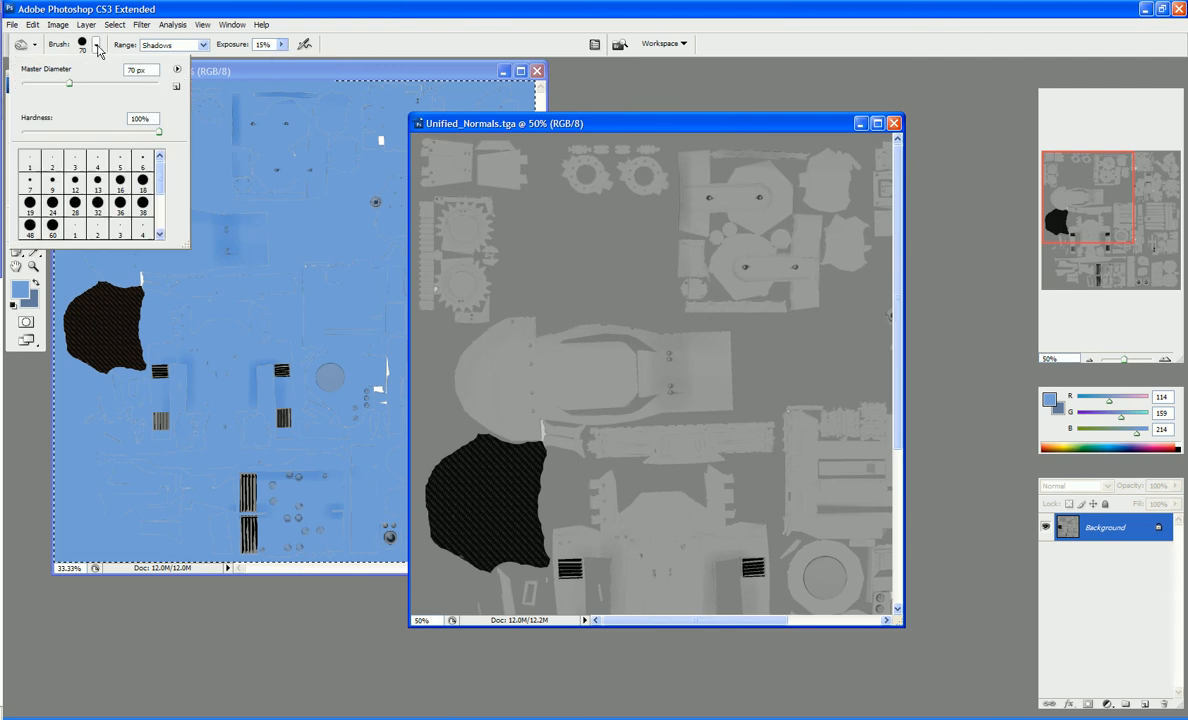
{"action": "left_click", "coordinate": [177, 71]}
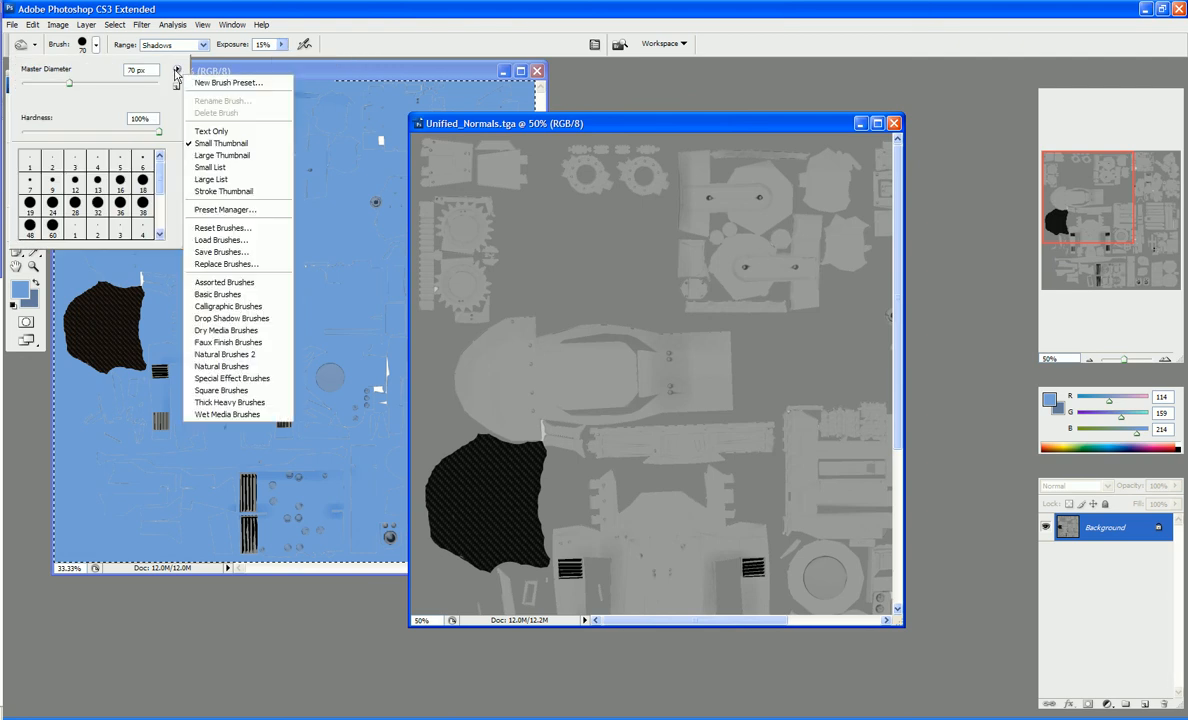
{"action": "left_click", "coordinate": [247, 320]}
{"action": "left_click", "coordinate": [492, 262]}
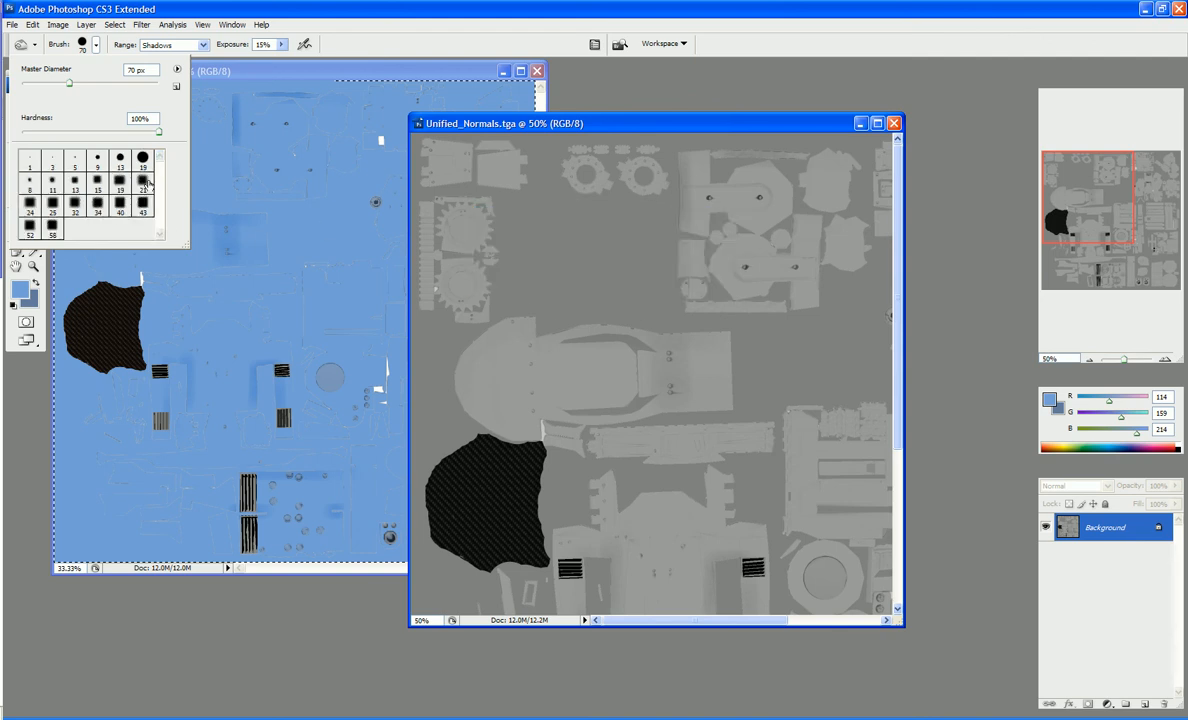
Replace the brush presets with Special Effect Brushes and choose the soft 35 px brush with 0% hardness.
{"action": "left_click", "coordinate": [177, 70]}
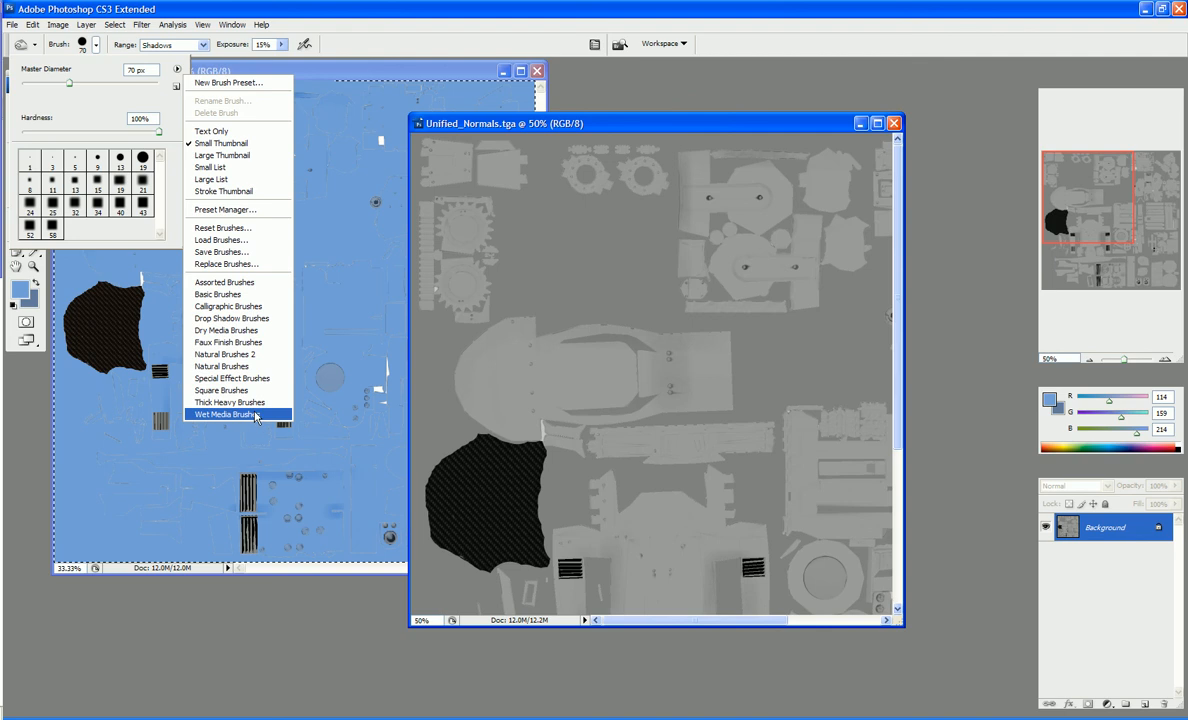
{"action": "left_click", "coordinate": [255, 382]}
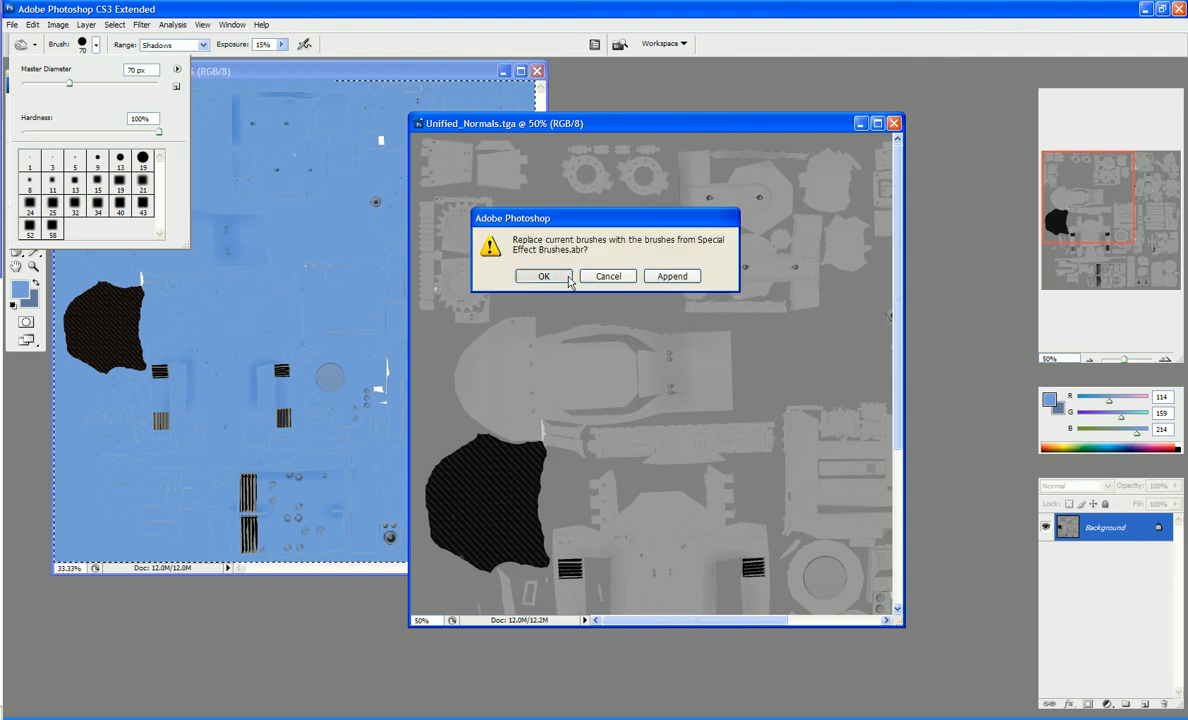
{"action": "left_click", "coordinate": [530, 262]}
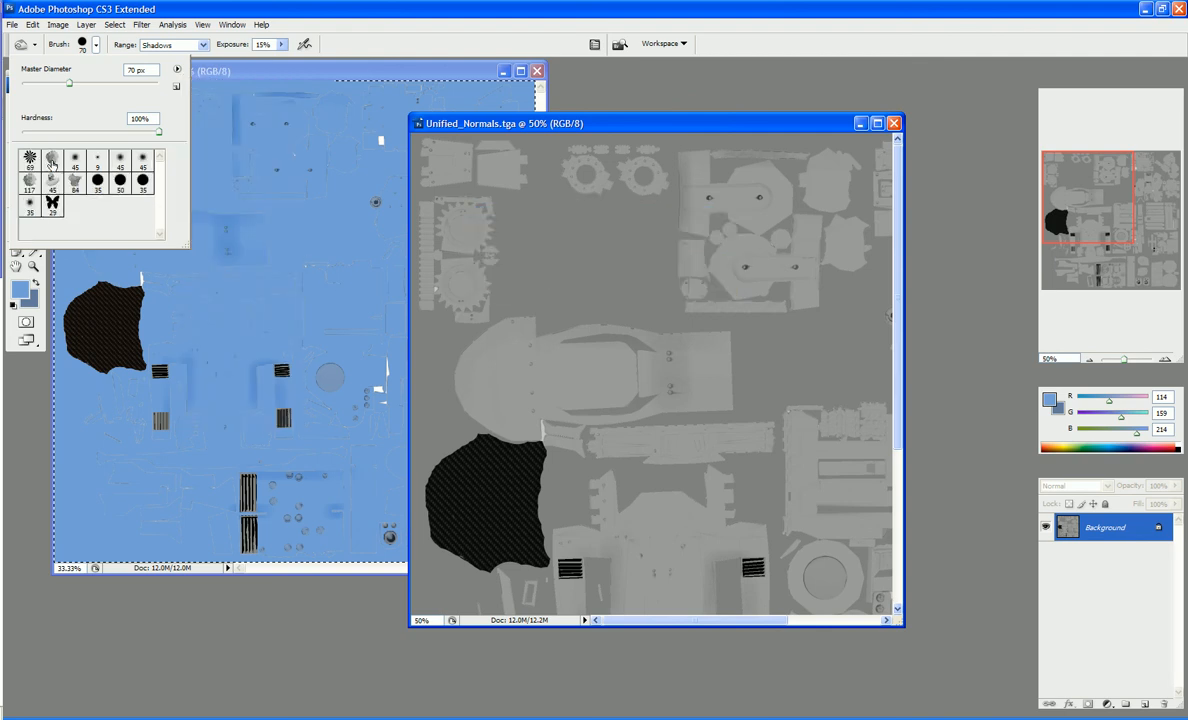
{"action": "left_click", "coordinate": [147, 183]}
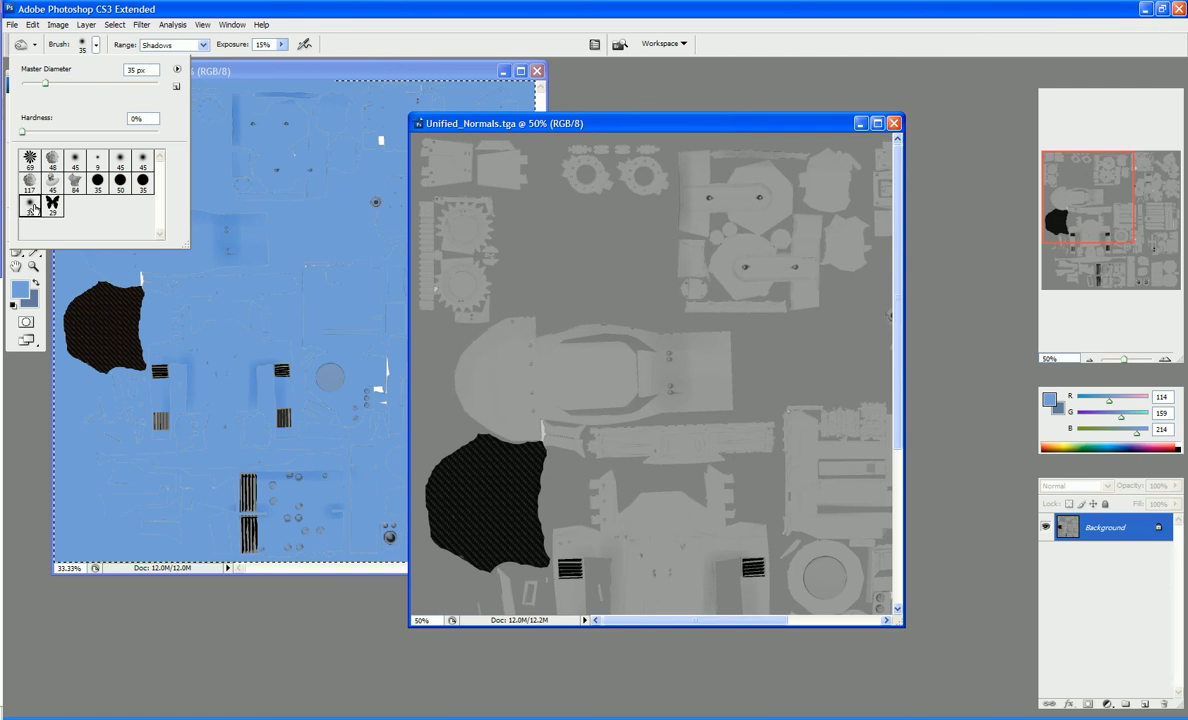
{"action": "left_click", "coordinate": [491, 373]}
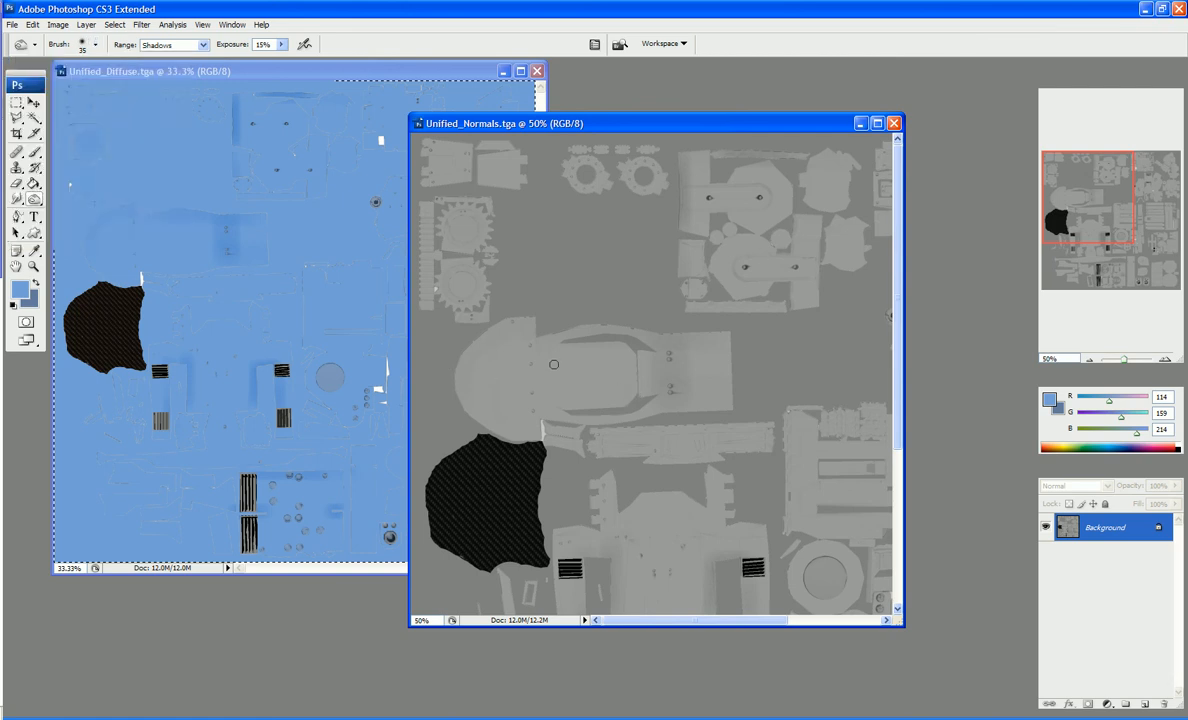
Enlarge the burn brush to 60 px and darken blotches on the central hull piece and the large rounded piece above it.
{"action": "key", "text": "bracketright"}
{"action": "mouse_move", "coordinate": [630, 536]}
{"action": "left_mouse_down"}
{"action": "mouse_move", "coordinate": [628, 578]}
{"action": "mouse_move", "coordinate": [628, 541]}
{"action": "left_mouse_up"}
{"action": "left_click_drag", "start_coordinate": [695, 402], "coordinate": [697, 386]}
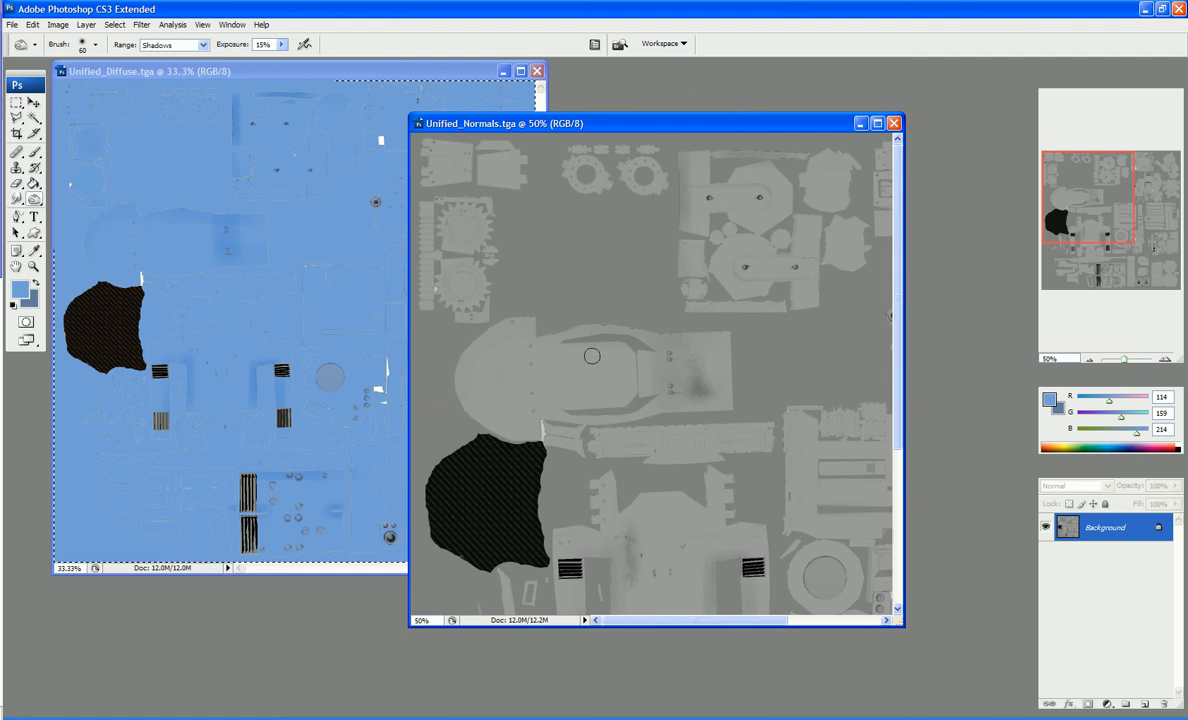
{"action": "mouse_move", "coordinate": [577, 355]}
{"action": "left_mouse_down"}
{"action": "mouse_move", "coordinate": [596, 364]}
{"action": "mouse_move", "coordinate": [555, 364]}
{"action": "left_mouse_up"}
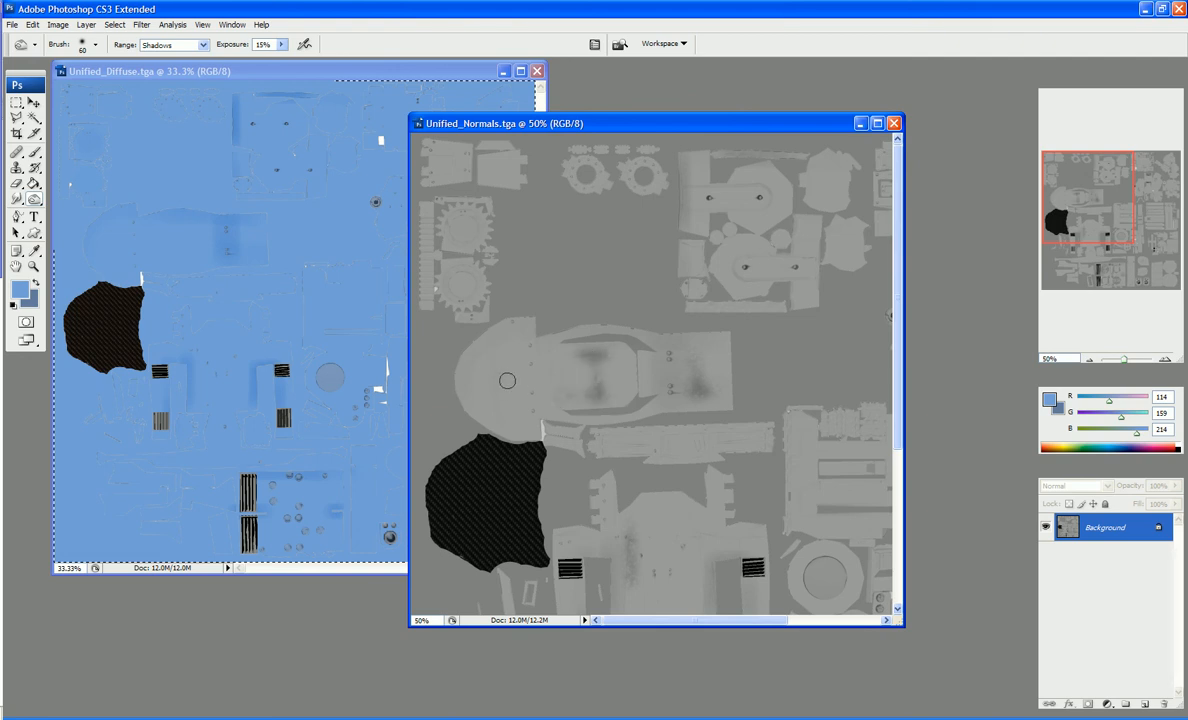
{"action": "mouse_move", "coordinate": [486, 399]}
{"action": "left_mouse_down"}
{"action": "mouse_move", "coordinate": [449, 345]}
{"action": "mouse_move", "coordinate": [462, 374]}
{"action": "mouse_move", "coordinate": [456, 350]}
{"action": "mouse_move", "coordinate": [495, 385]}
{"action": "left_mouse_up"}
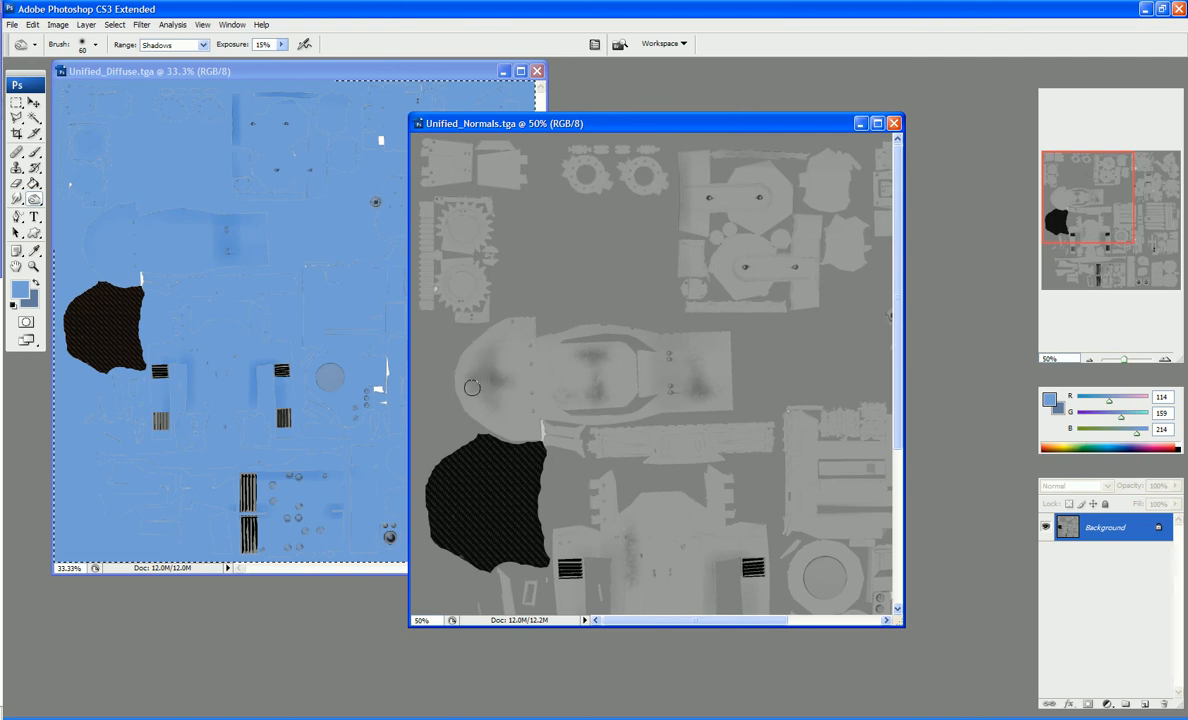
Burn dark smudges into the hull's lower tab, the long horizontal strip and the angular pieces beneath it.
{"action": "scroll", "coordinate": [555, 410], "scroll_direction": "down", "scroll_amount": 5}
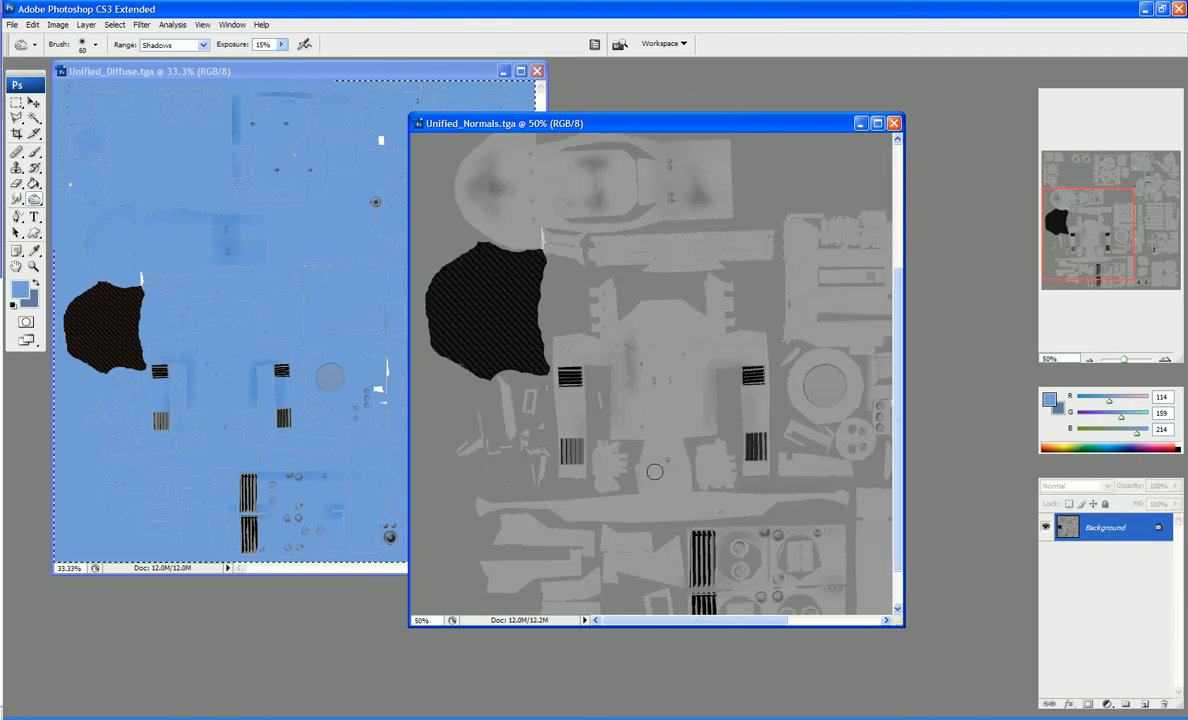
{"action": "mouse_move", "coordinate": [655, 463]}
{"action": "left_mouse_down"}
{"action": "mouse_move", "coordinate": [655, 512]}
{"action": "mouse_move", "coordinate": [609, 509]}
{"action": "mouse_move", "coordinate": [744, 507]}
{"action": "left_mouse_up"}
{"action": "scroll", "coordinate": [744, 507], "scroll_direction": "down", "scroll_amount": 1}
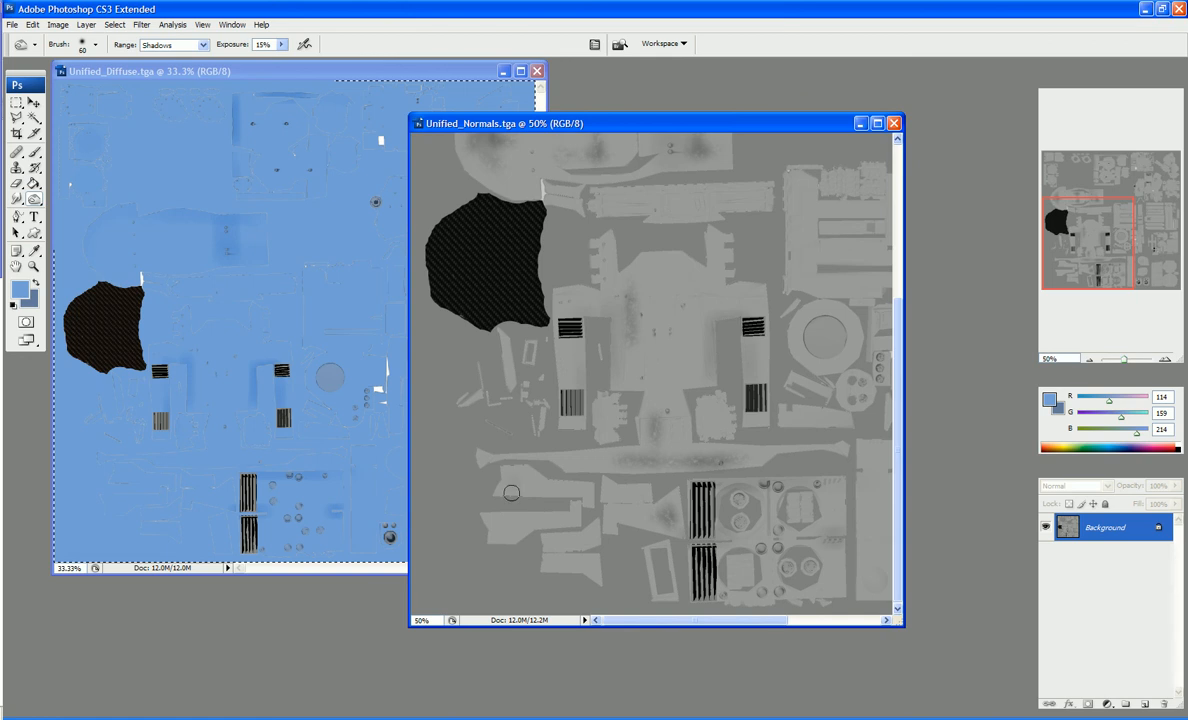
{"action": "left_click_drag", "start_coordinate": [512, 490], "coordinate": [514, 487]}
Burn dark smudges into the octagonal pieces and small plates along the upper part of the map.
{"action": "scroll", "coordinate": [700, 420], "scroll_direction": "up", "scroll_amount": 3}
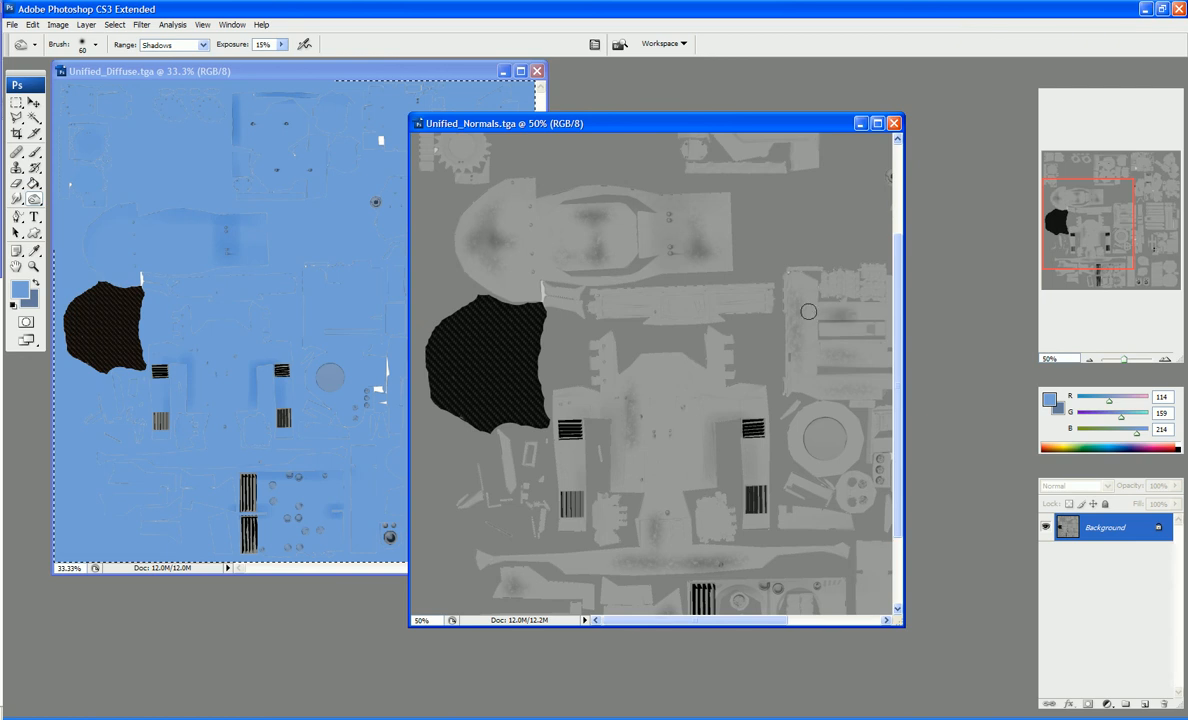
{"action": "scroll", "coordinate": [817, 291], "scroll_direction": "up", "scroll_amount": 1}
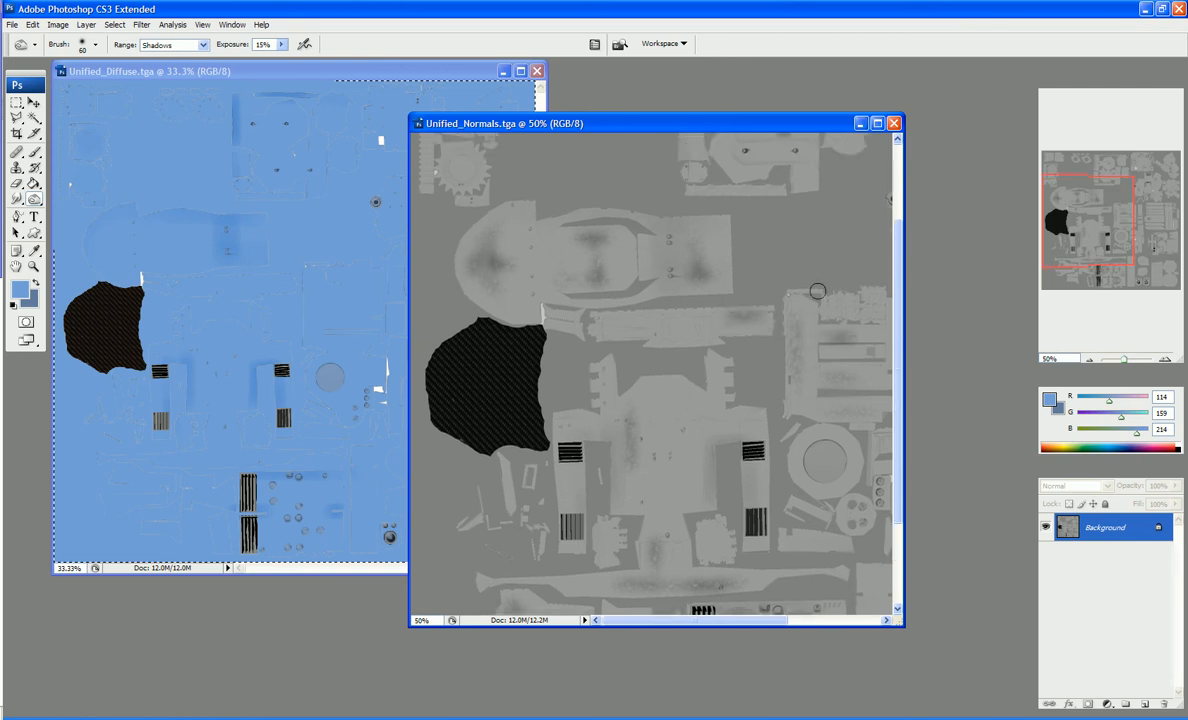
{"action": "scroll", "coordinate": [817, 291], "scroll_direction": "up", "scroll_amount": 5}
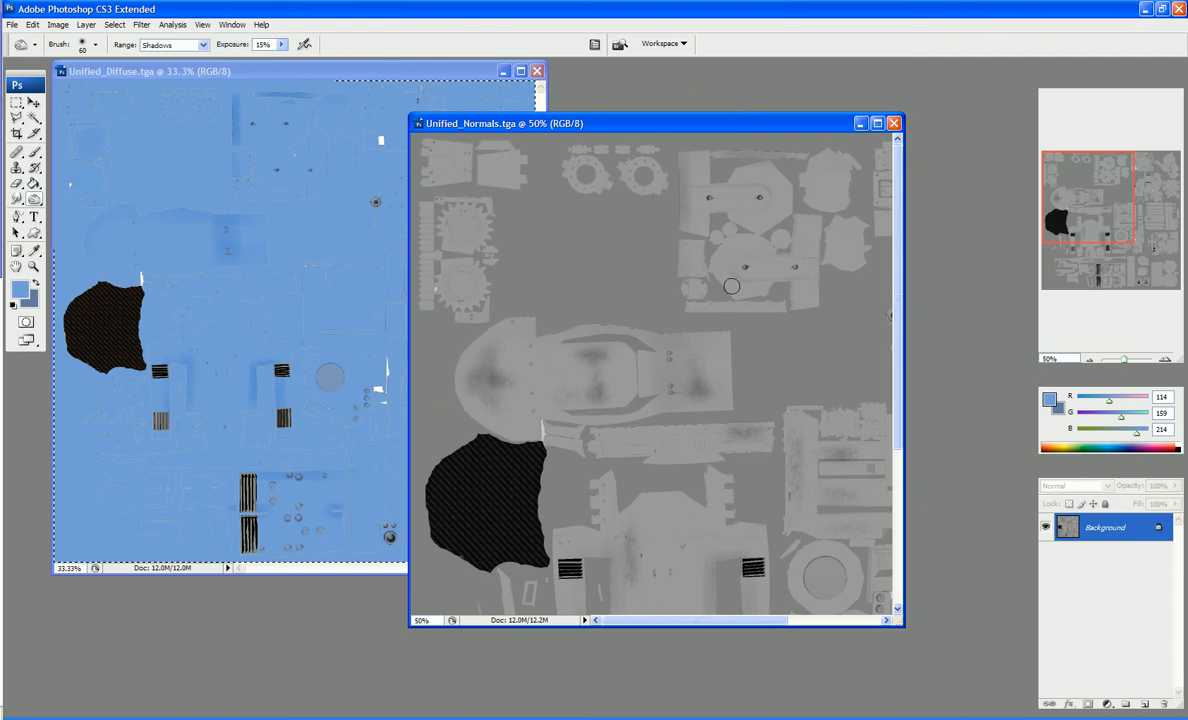
{"action": "mouse_move", "coordinate": [721, 264]}
{"action": "left_mouse_down"}
{"action": "mouse_move", "coordinate": [728, 282]}
{"action": "mouse_move", "coordinate": [720, 274]}
{"action": "left_mouse_up"}
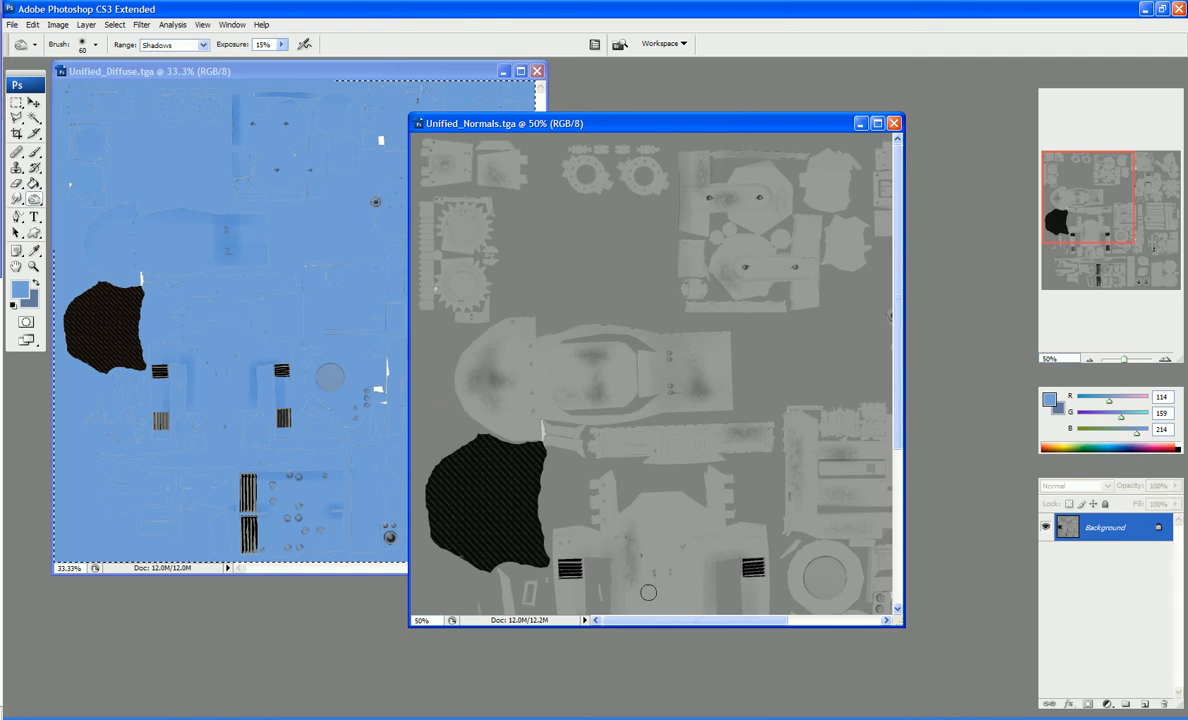
Burn dark smudges into the pieces in the map's lower-right area, including the tall ribbed panel beside the octagons.
{"action": "left_click_drag", "start_coordinate": [768, 621], "coordinate": [864, 624]}
{"action": "left_click_drag", "start_coordinate": [897, 430], "coordinate": [897, 487]}
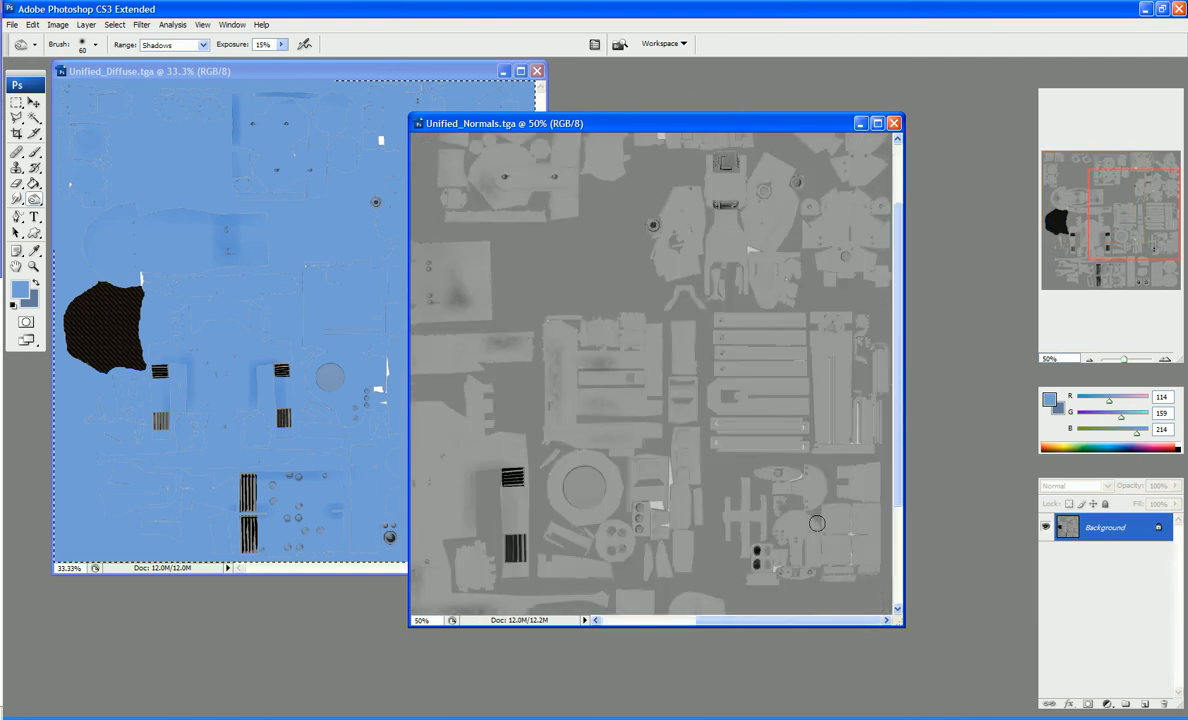
{"action": "scroll", "coordinate": [817, 523], "scroll_direction": "down", "scroll_amount": 3}
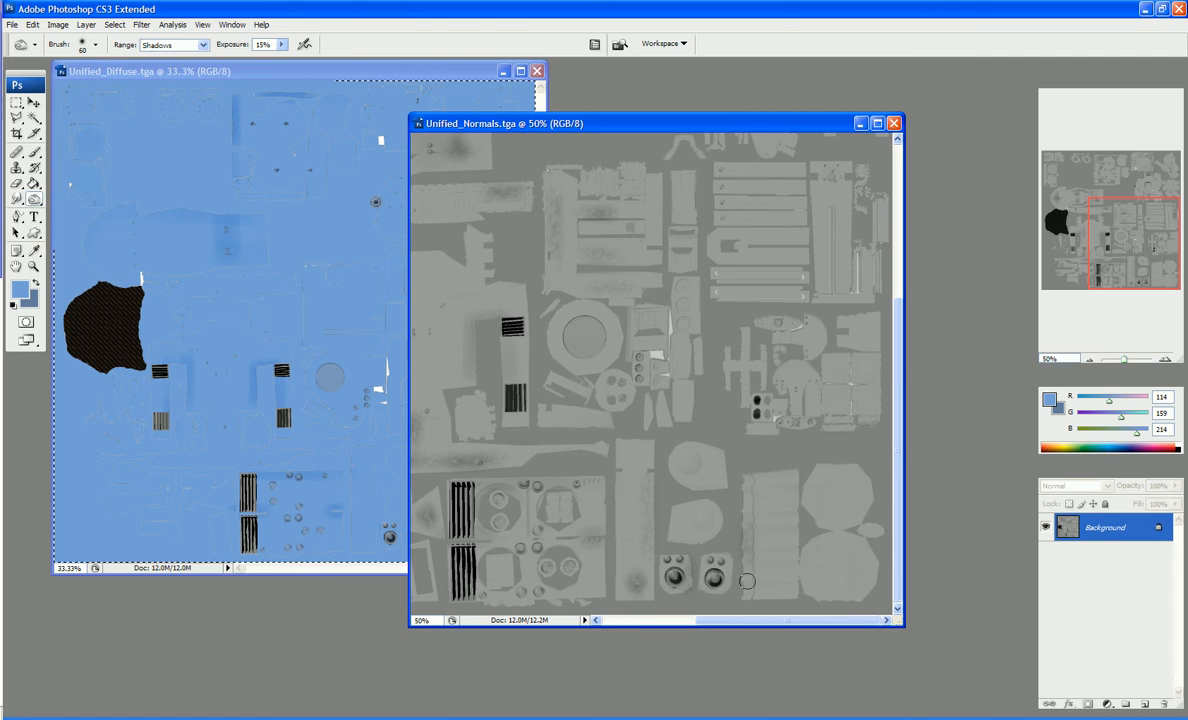
{"action": "mouse_move", "coordinate": [784, 489]}
{"action": "left_mouse_down"}
{"action": "mouse_move", "coordinate": [754, 488]}
{"action": "mouse_move", "coordinate": [792, 488]}
{"action": "left_mouse_up"}
{"action": "left_click_drag", "start_coordinate": [798, 544], "coordinate": [779, 544]}
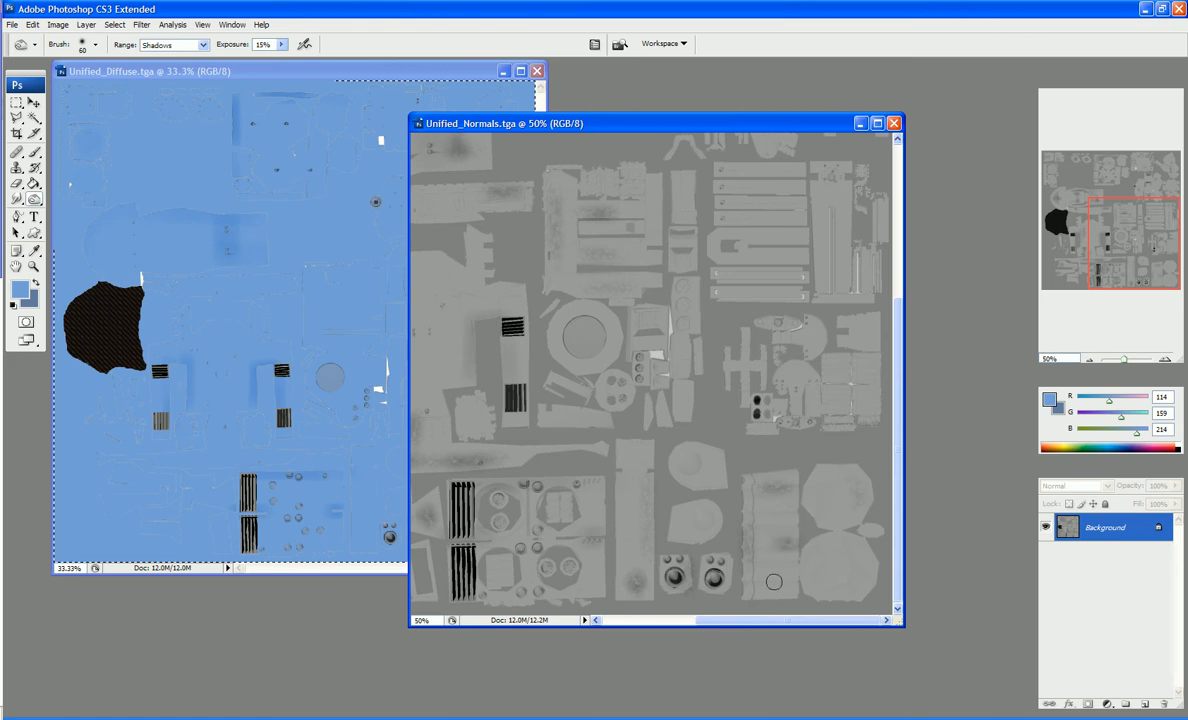
Burn dark smudges into the map's upper-right pieces, including the long vertical panel, the angled plates and the detailed block.
{"action": "scroll", "coordinate": [765, 434], "scroll_direction": "up", "scroll_amount": 3}
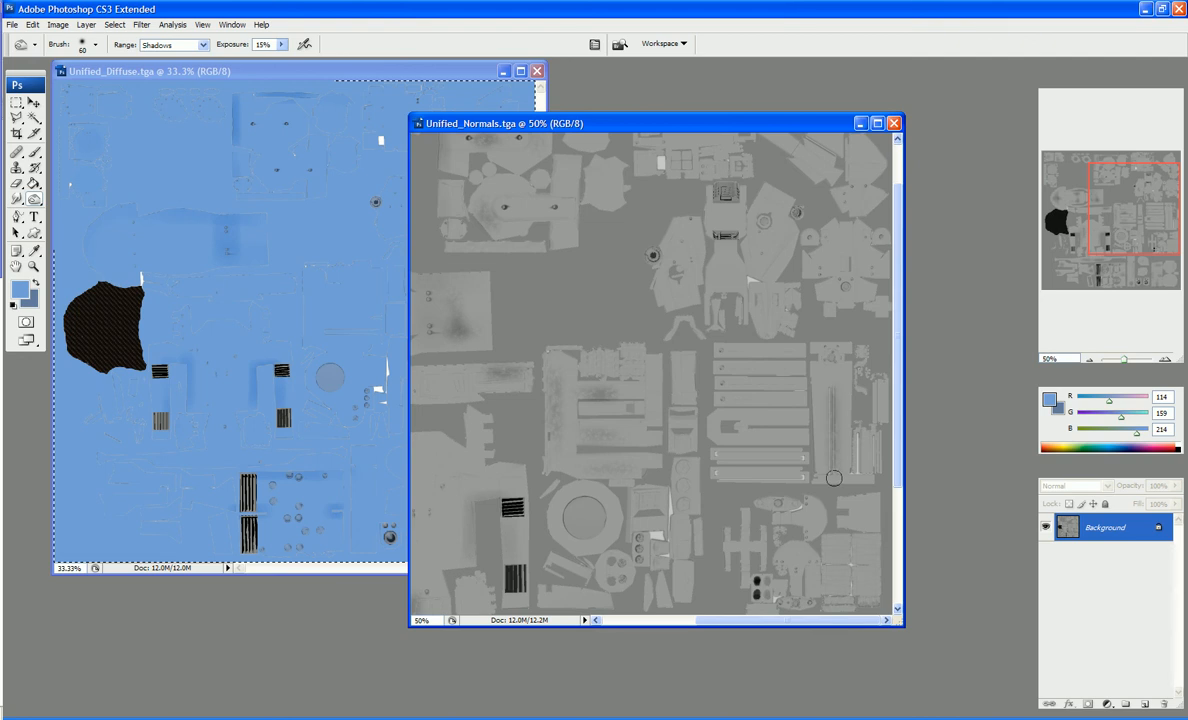
{"action": "scroll", "coordinate": [820, 340], "scroll_direction": "up", "scroll_amount": 1}
{"action": "left_click_drag", "start_coordinate": [845, 349], "coordinate": [845, 301]}
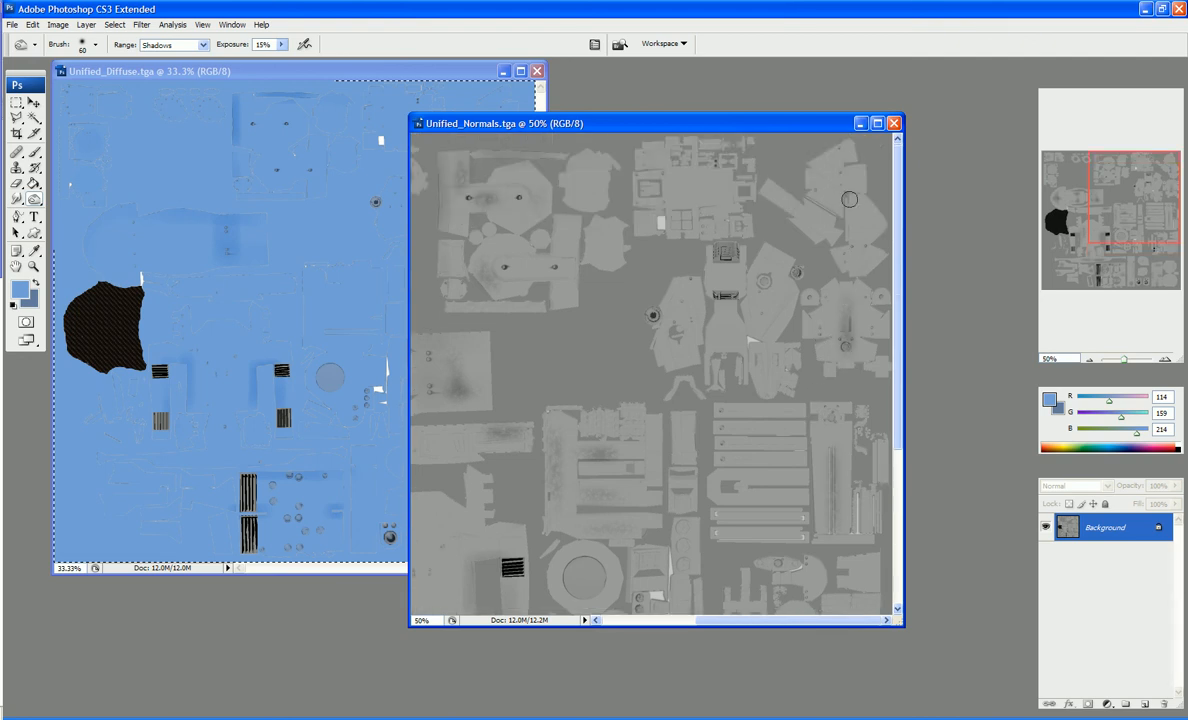
{"action": "mouse_move", "coordinate": [849, 199]}
{"action": "left_mouse_down"}
{"action": "mouse_move", "coordinate": [848, 228]}
{"action": "mouse_move", "coordinate": [823, 241]}
{"action": "left_mouse_up"}
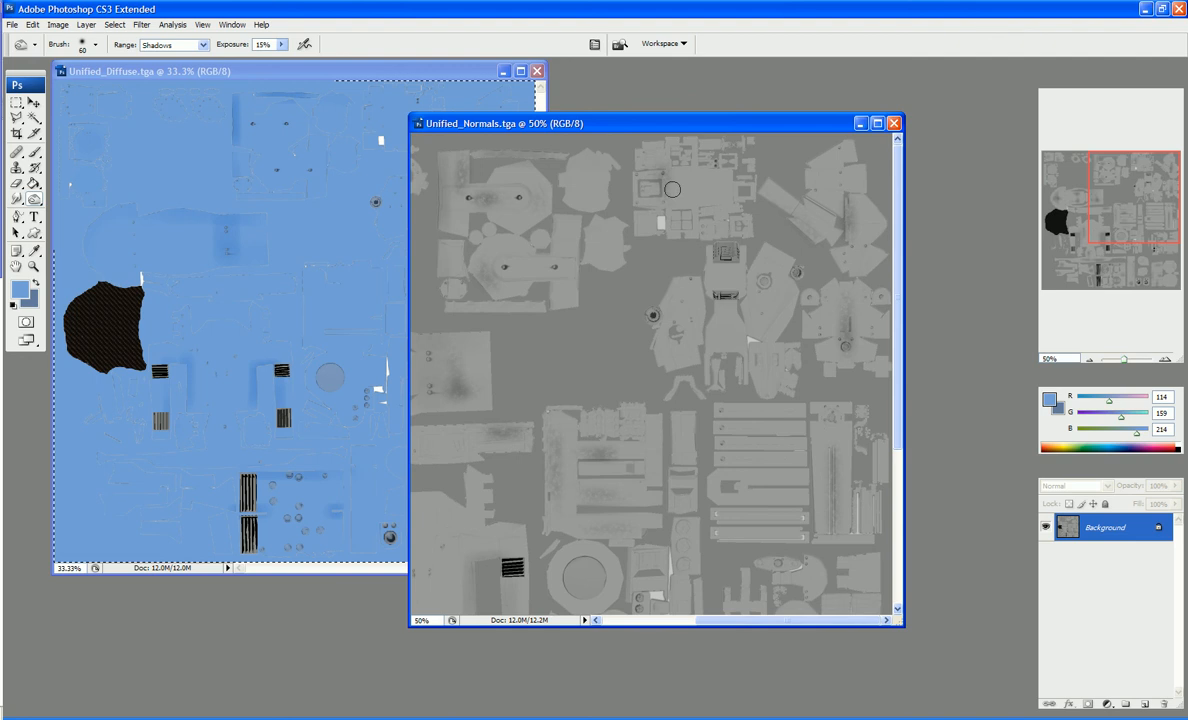
{"action": "mouse_move", "coordinate": [671, 178]}
{"action": "left_mouse_down"}
{"action": "mouse_move", "coordinate": [718, 177]}
{"action": "mouse_move", "coordinate": [718, 199]}
{"action": "mouse_move", "coordinate": [678, 198]}
{"action": "left_mouse_up"}
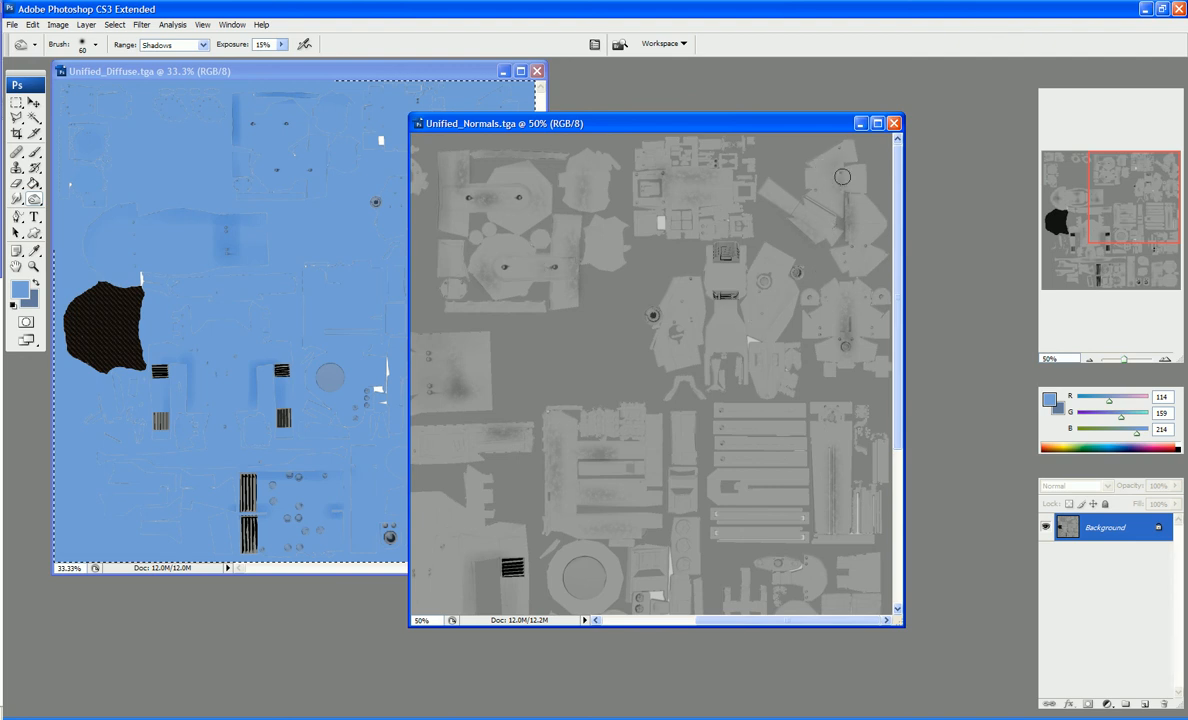
{"action": "scroll", "coordinate": [814, 257], "scroll_direction": "down", "scroll_amount": 3}
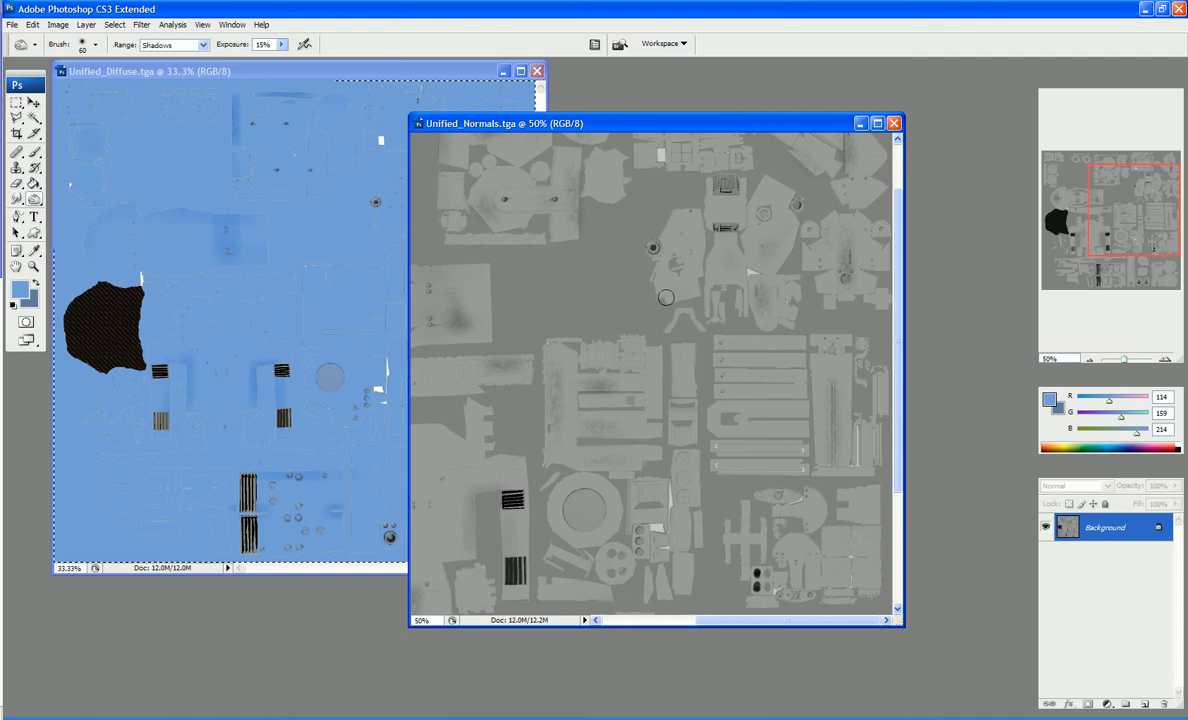
{"action": "scroll", "coordinate": [575, 330], "scroll_direction": "up", "scroll_amount": 2}
{"action": "key", "text": "ctrl+minus"}
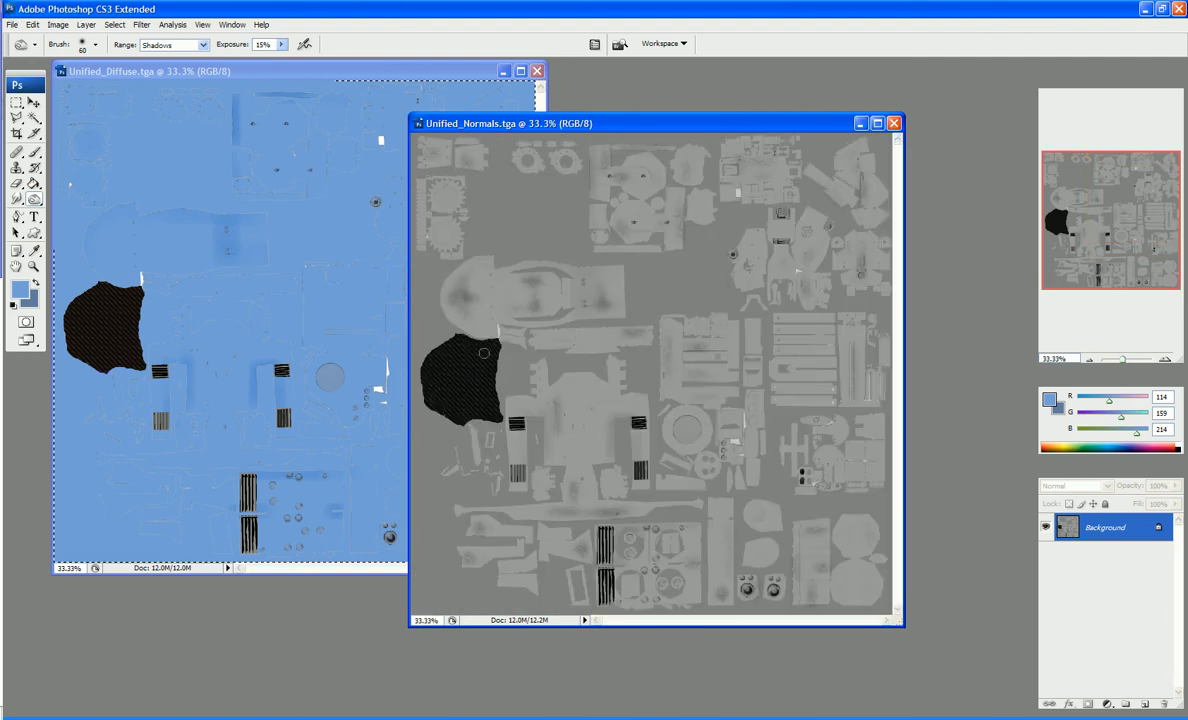
Switch to the Dodge tool with a 60 px brush, try it at 50% exposure on the black woven piece and undo the stroke.
{"action": "left_click_drag", "start_coordinate": [30, 202], "coordinate": [80, 198]}
{"action": "key", "text": "bracketright"}
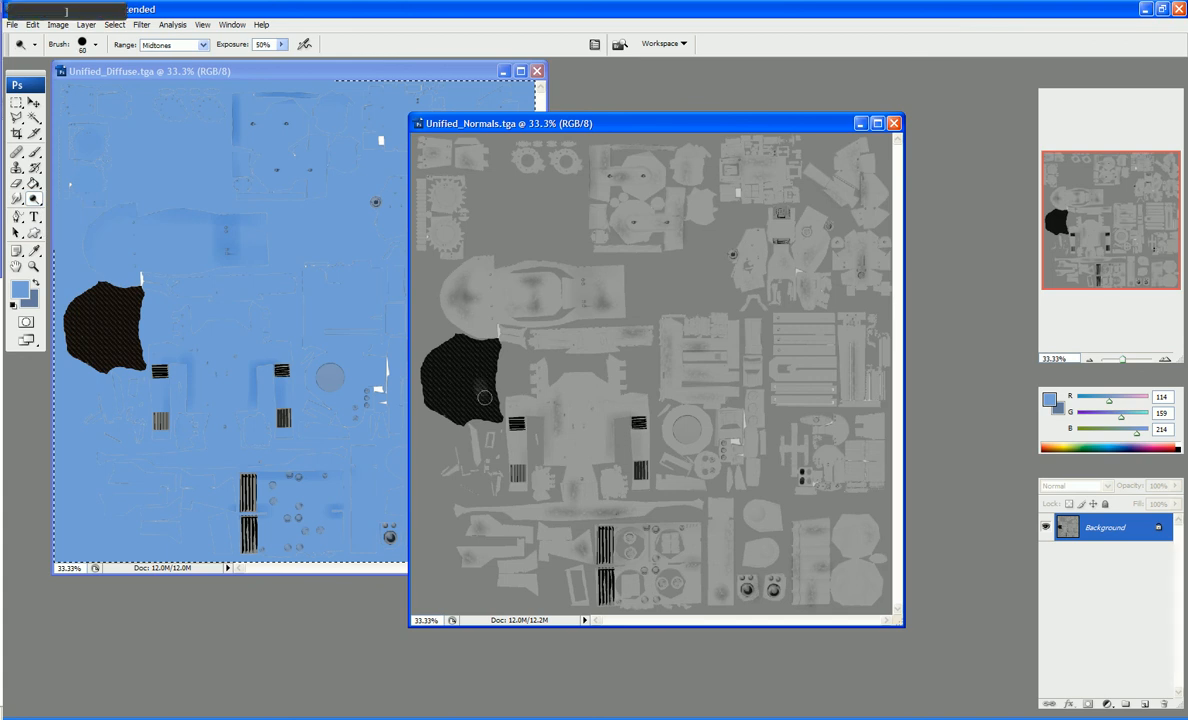
{"action": "key", "text": "ctrl+z"}
Set the Dodge exposure to 17%, try lightening the black woven piece and undo the stroke.
{"action": "left_click", "coordinate": [282, 45]}
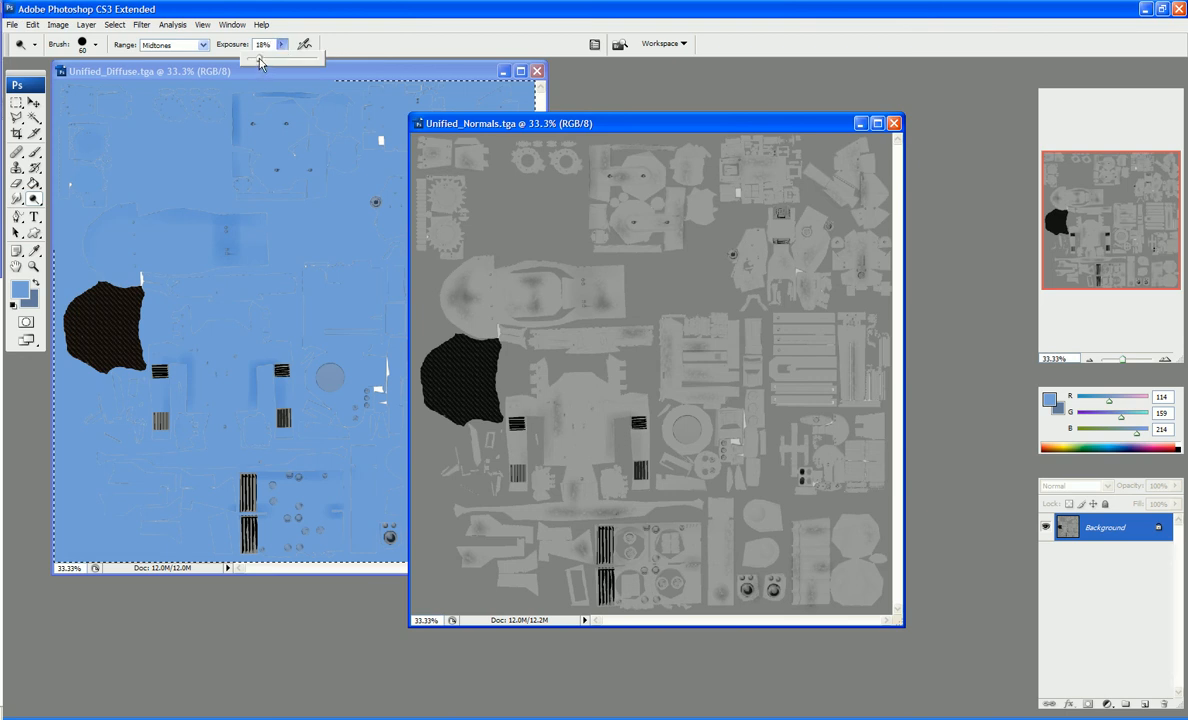
{"action": "left_click", "coordinate": [490, 406]}
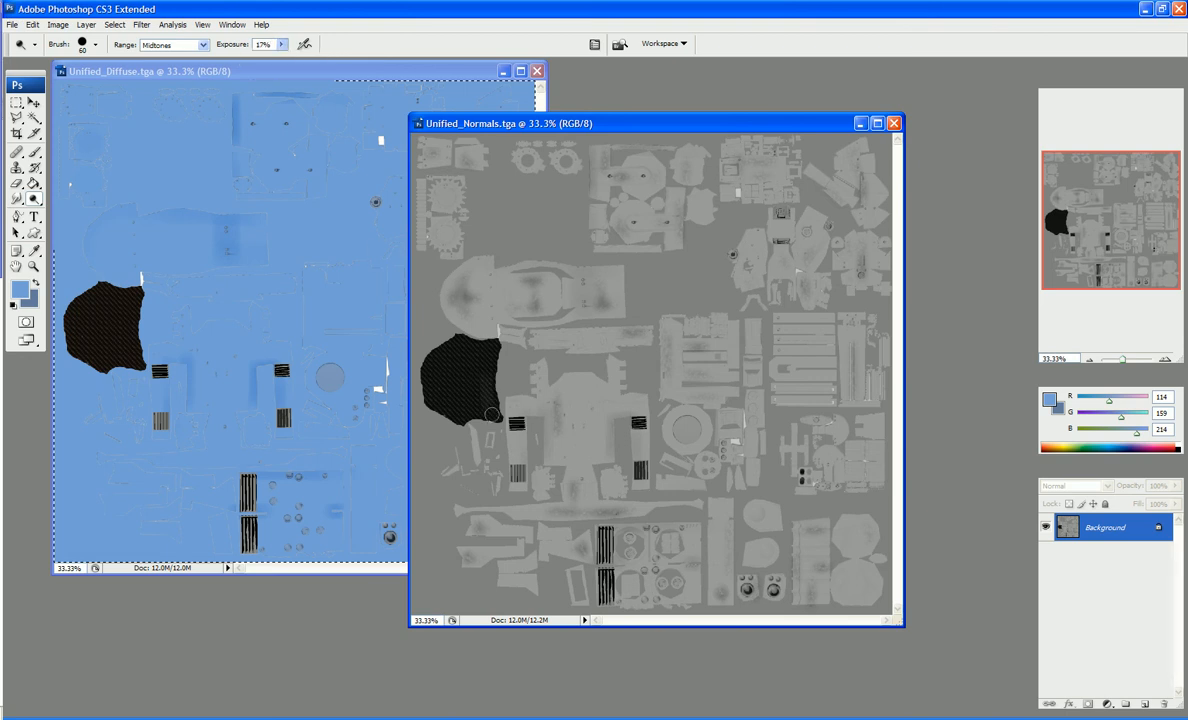
{"action": "key", "text": "ctrl+z"}
Set the Dodge exposure to 9% and lighten the black woven piece of the greyscale map.
{"action": "left_click", "coordinate": [282, 45]}
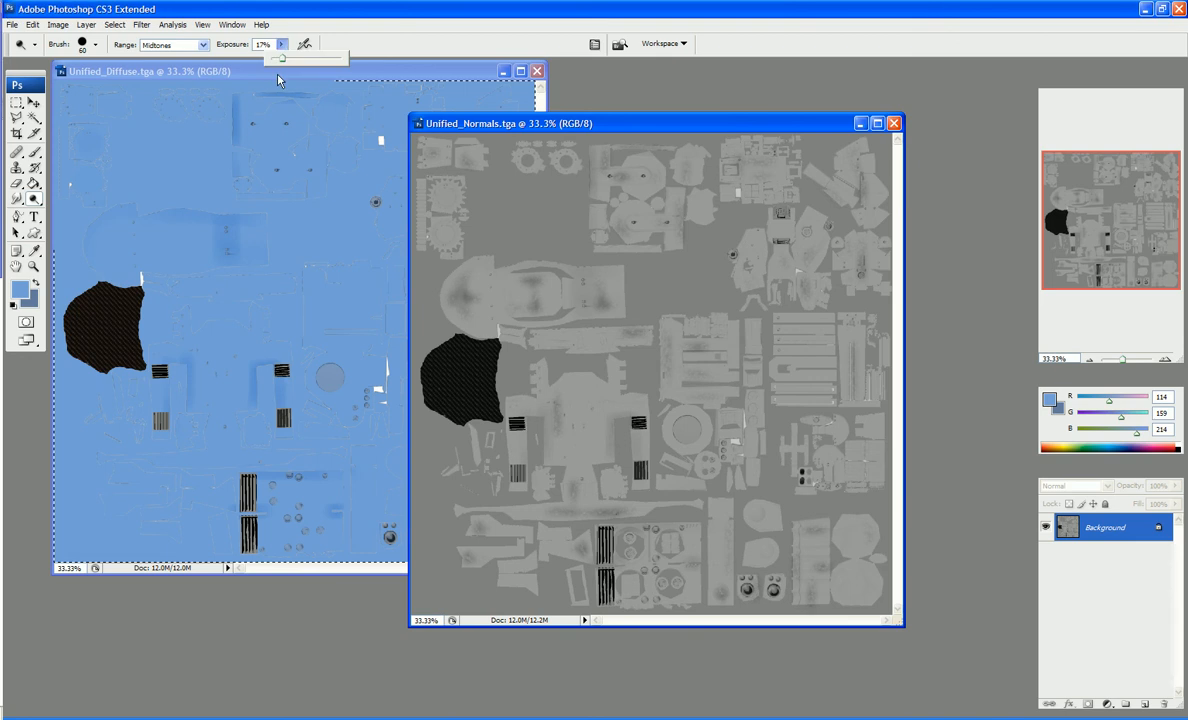
{"action": "left_click", "coordinate": [477, 377]}
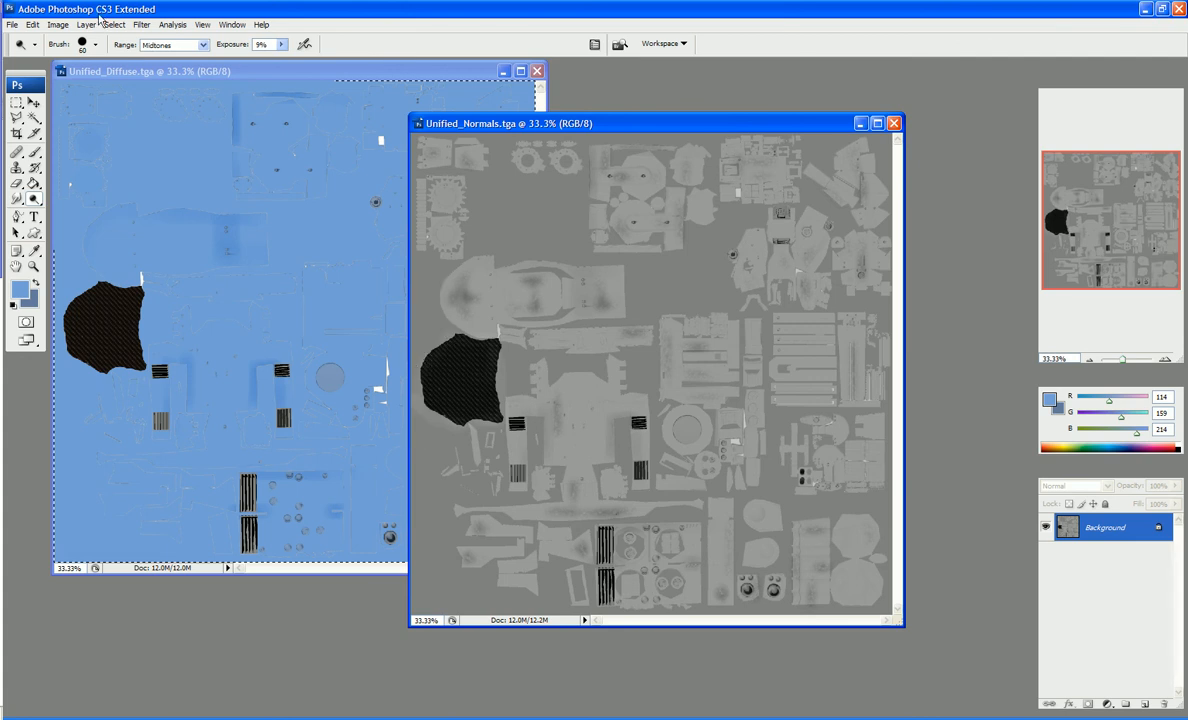
Save the greyscale map over Unified_Specular.tga in EDIT FOLDER as a Targa file at 32 bits/pixel.
{"action": "left_click", "coordinate": [13, 25]}
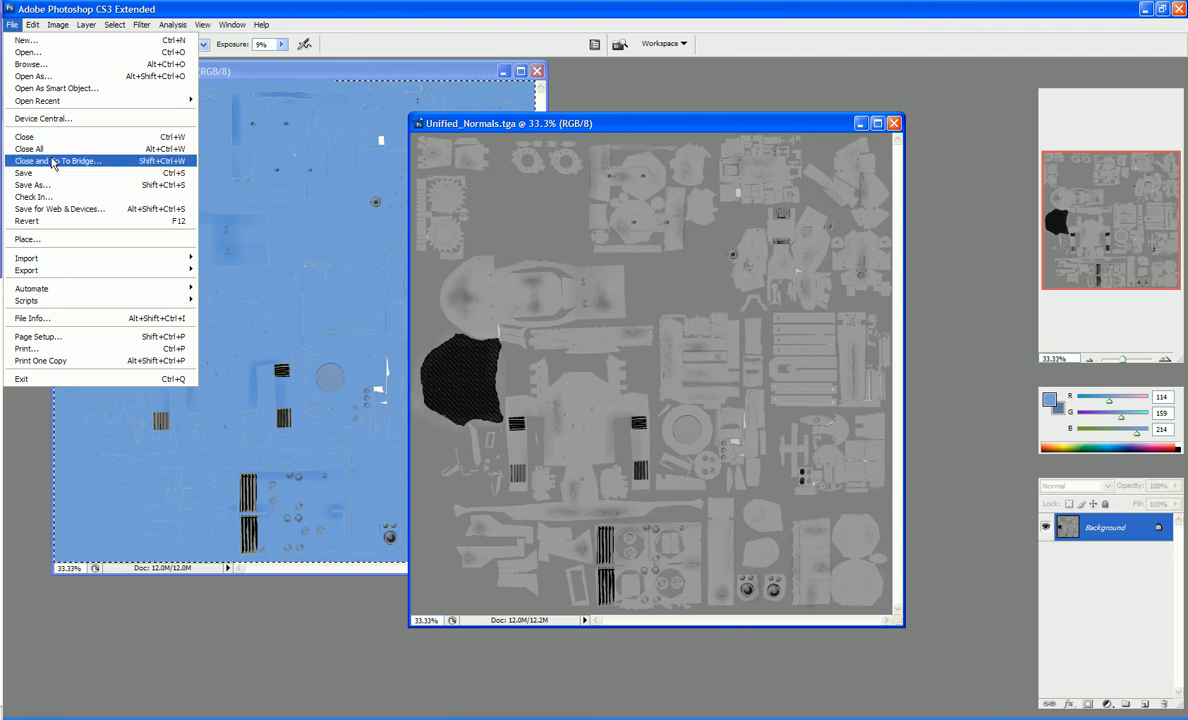
{"action": "left_click", "coordinate": [40, 185]}
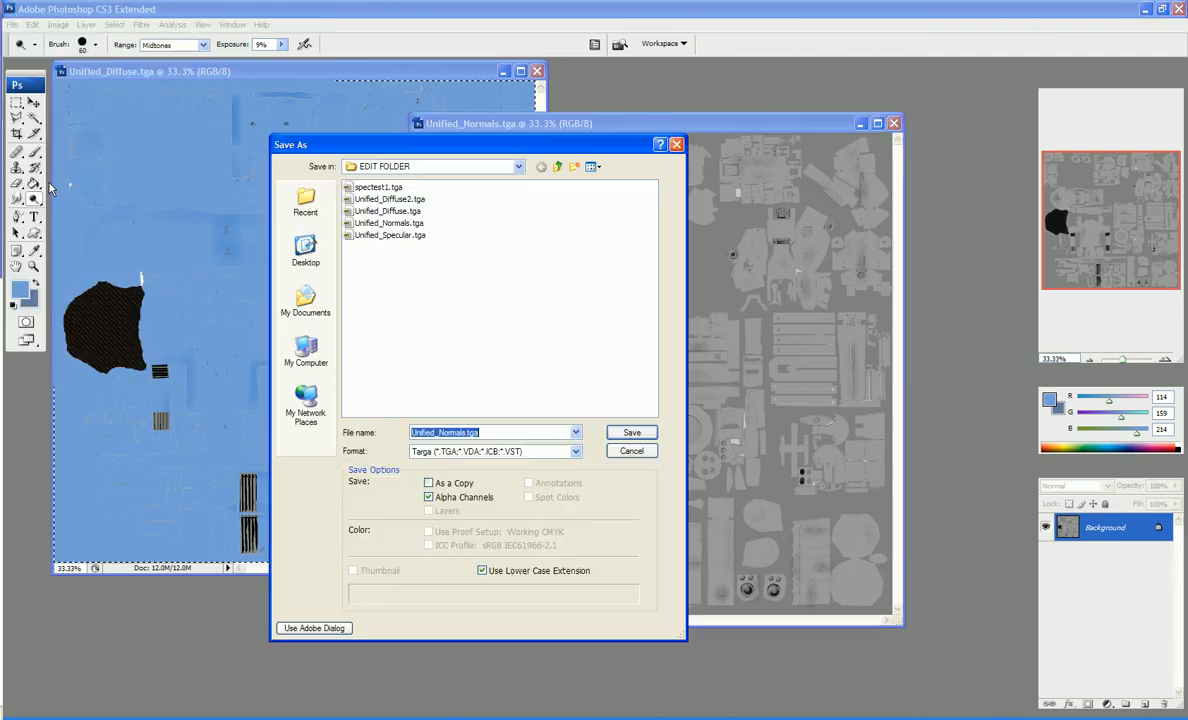
{"action": "left_click", "coordinate": [340, 233]}
{"action": "key", "text": "Return"}
{"action": "left_click", "coordinate": [570, 407]}
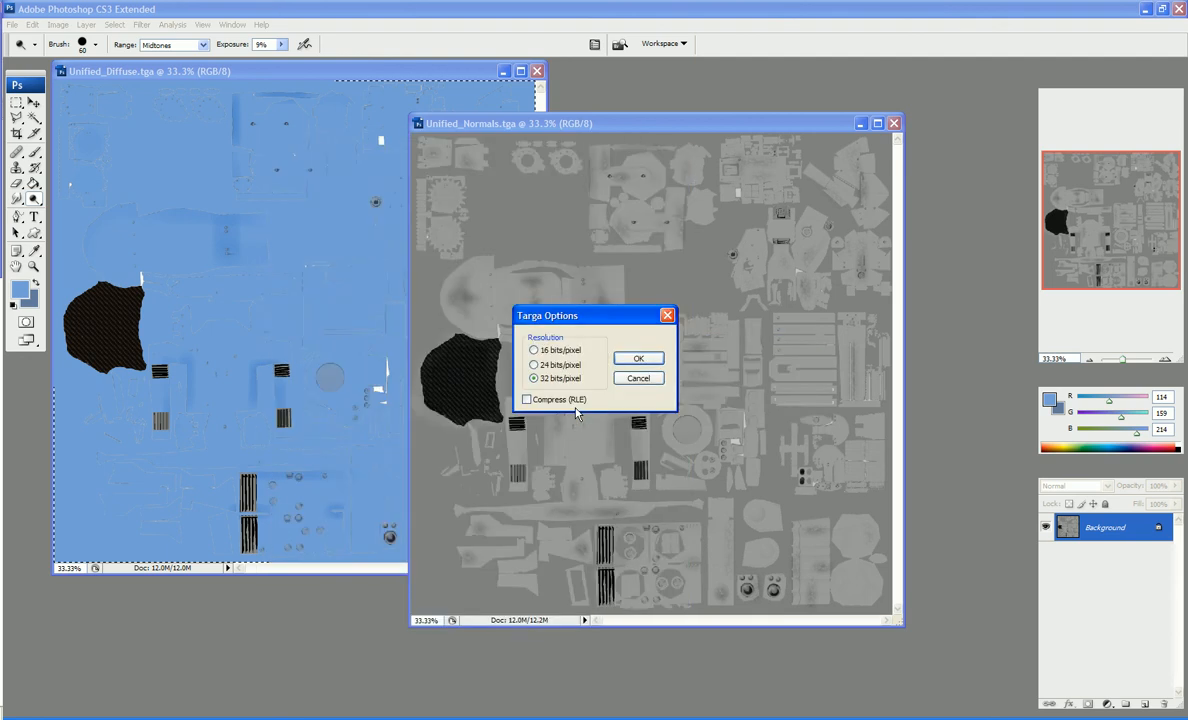
{"action": "left_click", "coordinate": [622, 360]}
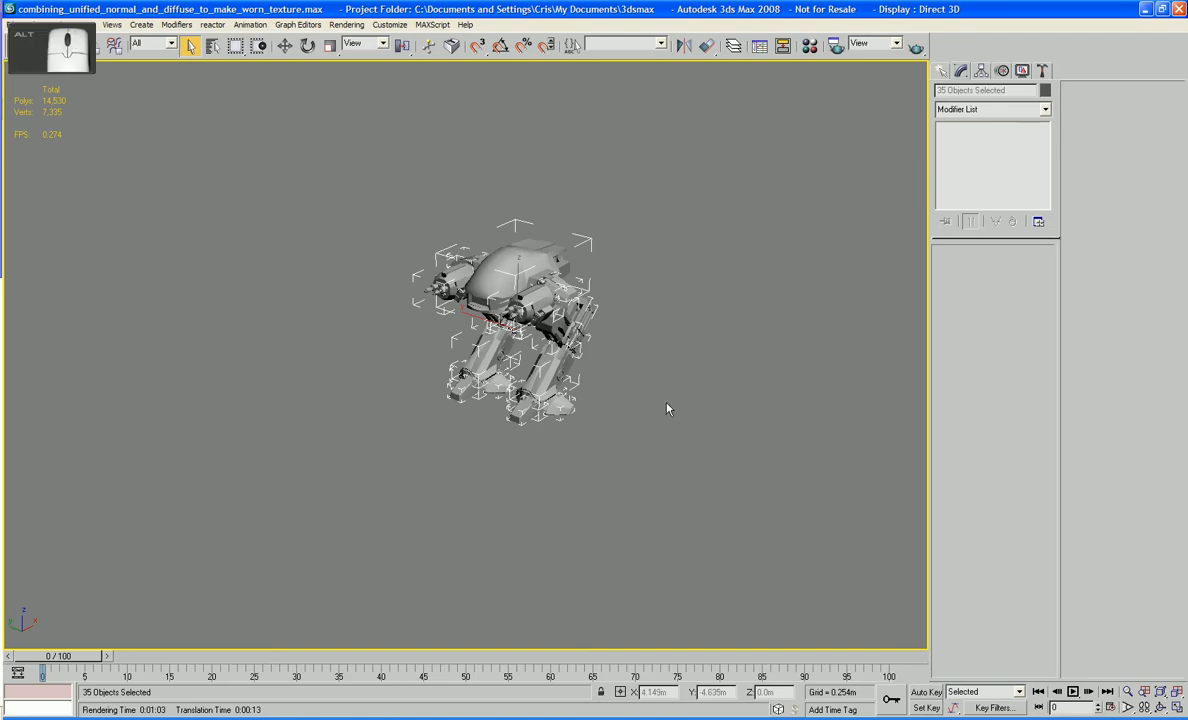
Switch to 3ds Max, clear the selection and view the untextured robot model up close.
{"action": "left_click", "coordinate": [668, 408]}
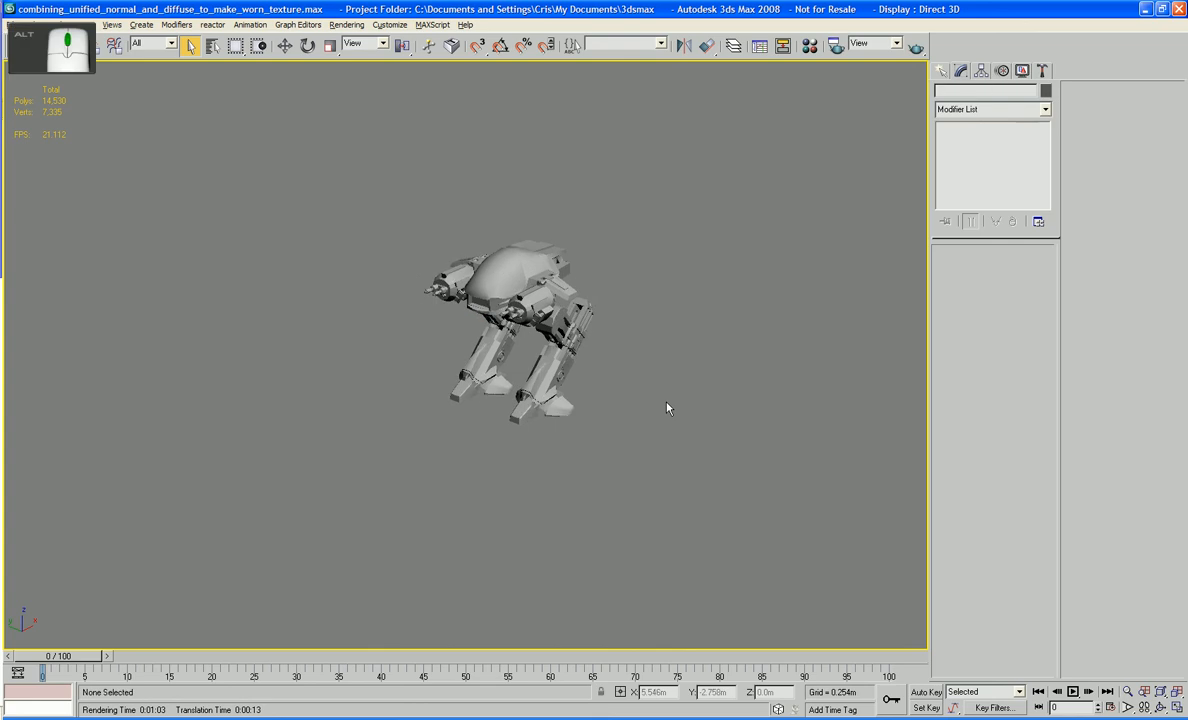
{"action": "left_click_drag", "start_coordinate": [668, 408], "coordinate": [713, 408]}
{"action": "scroll", "coordinate": [626, 410], "scroll_direction": "up", "scroll_amount": 5}
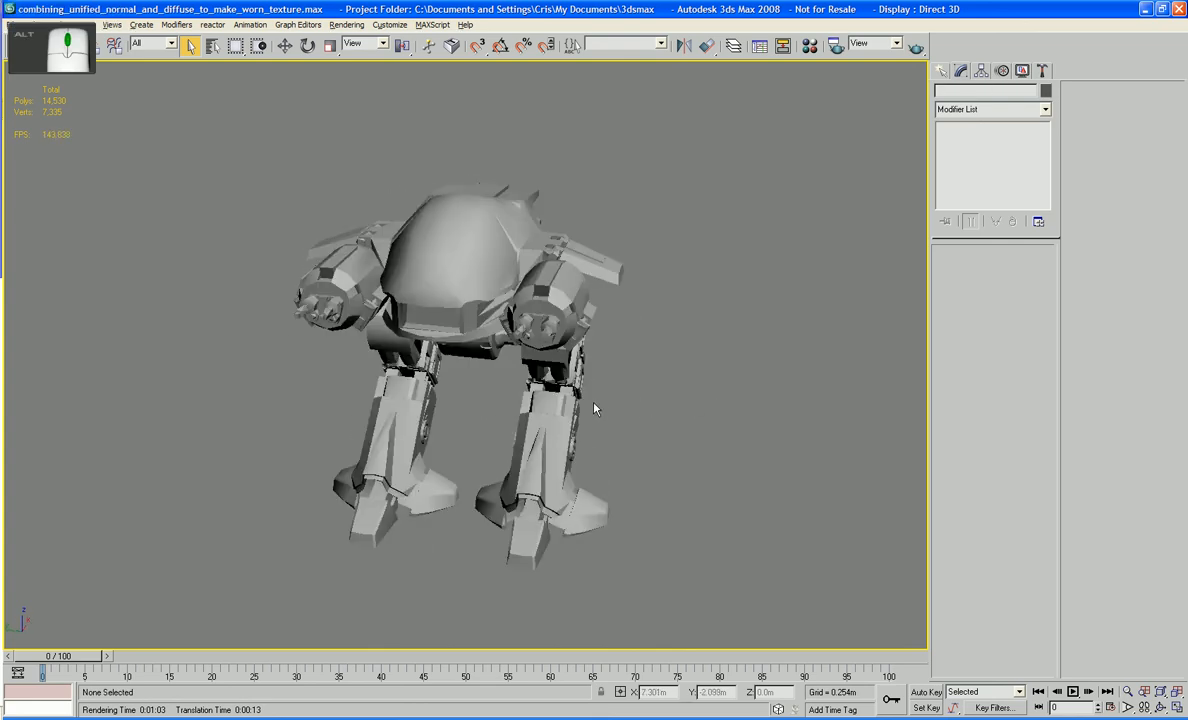
{"action": "left_click_drag", "start_coordinate": [630, 426], "coordinate": [626, 400]}
Cancel the texture render, select all of the robot's parts and assign the Normal_Preview material to them.
{"action": "key", "text": "ctrl+a"}
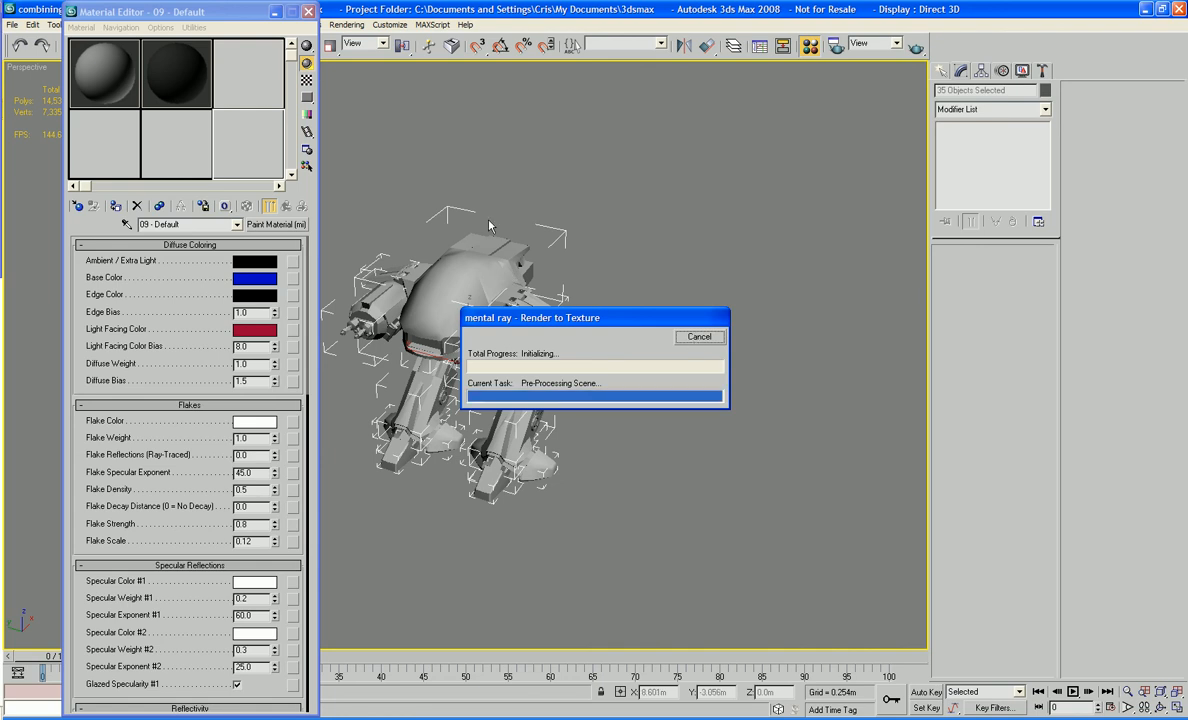
{"action": "left_click", "coordinate": [697, 332]}
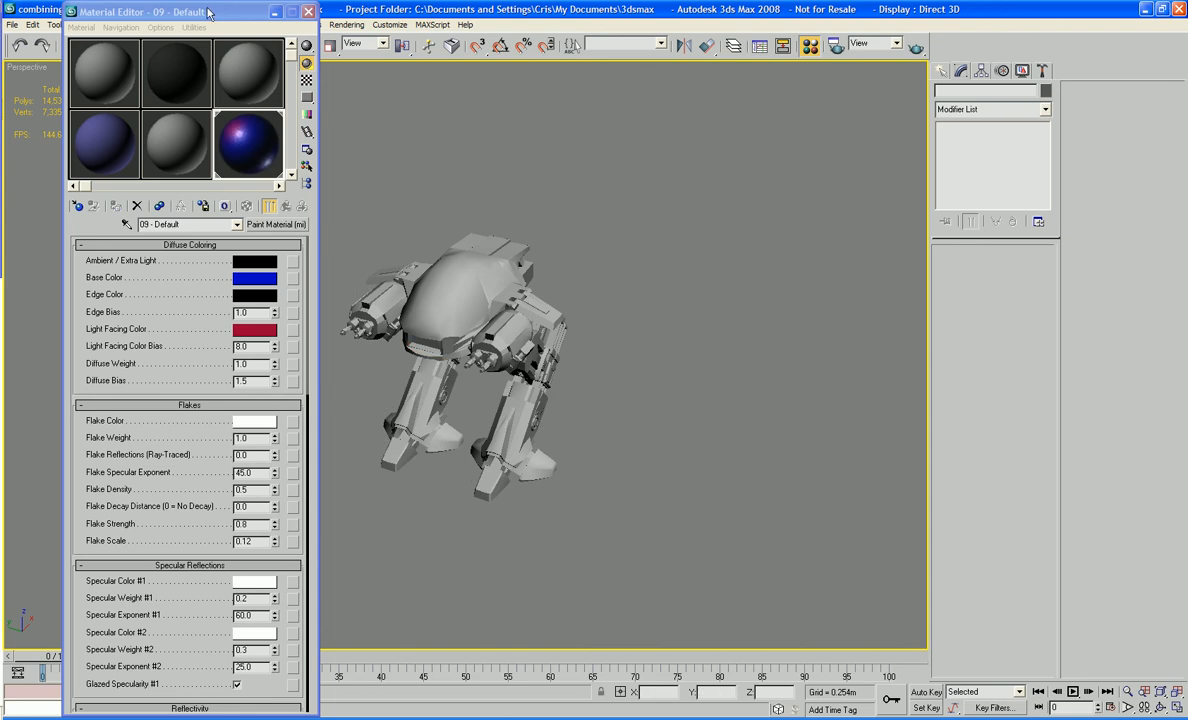
{"action": "left_click_drag", "start_coordinate": [208, 12], "coordinate": [810, 61]}
{"action": "left_click", "coordinate": [838, 190]}
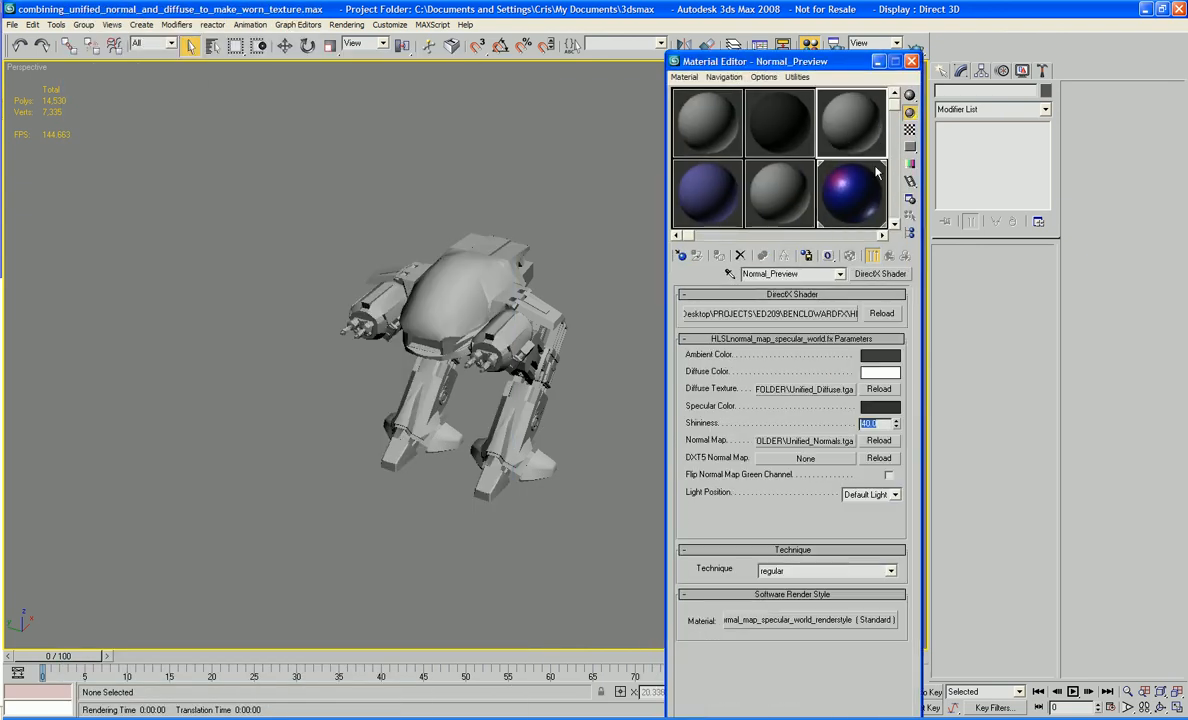
{"action": "key", "text": "ctrl+a"}
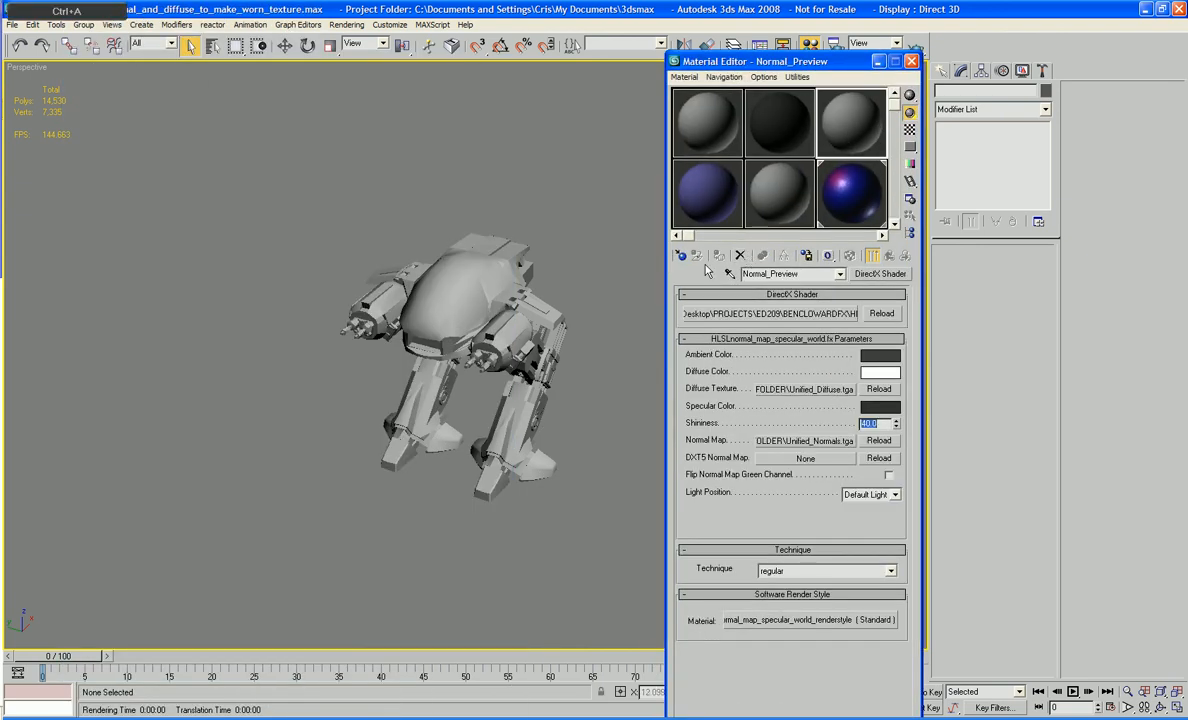
{"action": "left_click", "coordinate": [607, 223]}
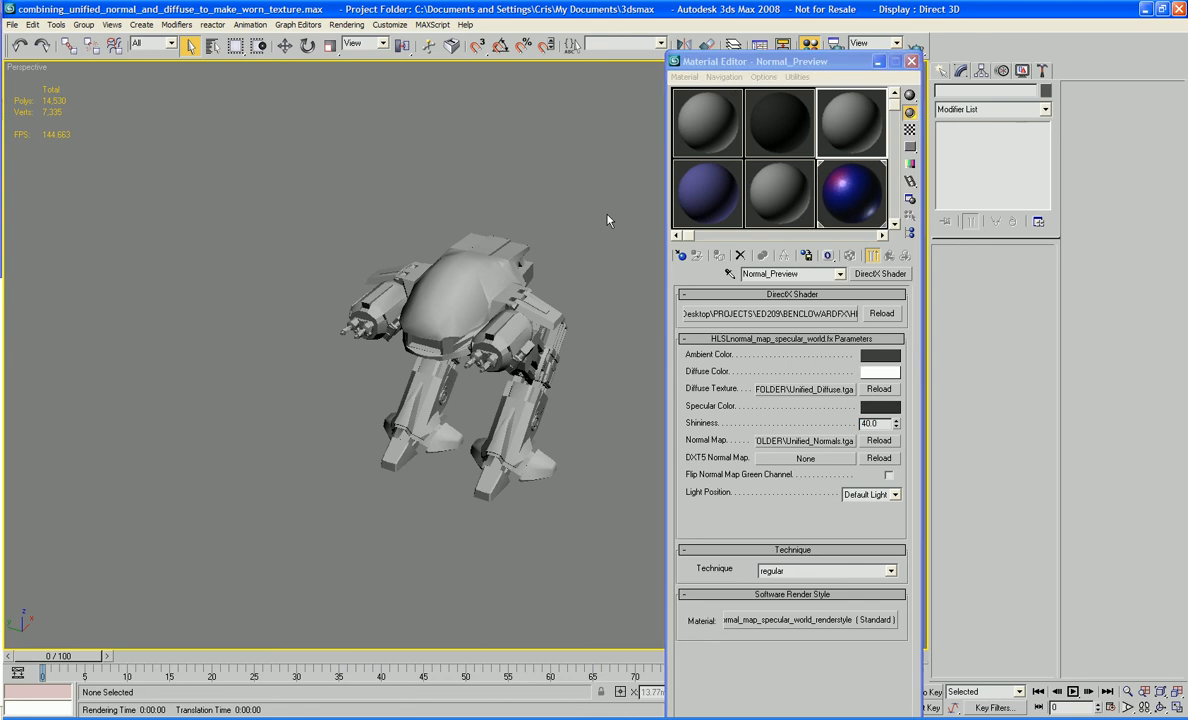
{"action": "left_click_drag", "start_coordinate": [610, 199], "coordinate": [300, 517]}
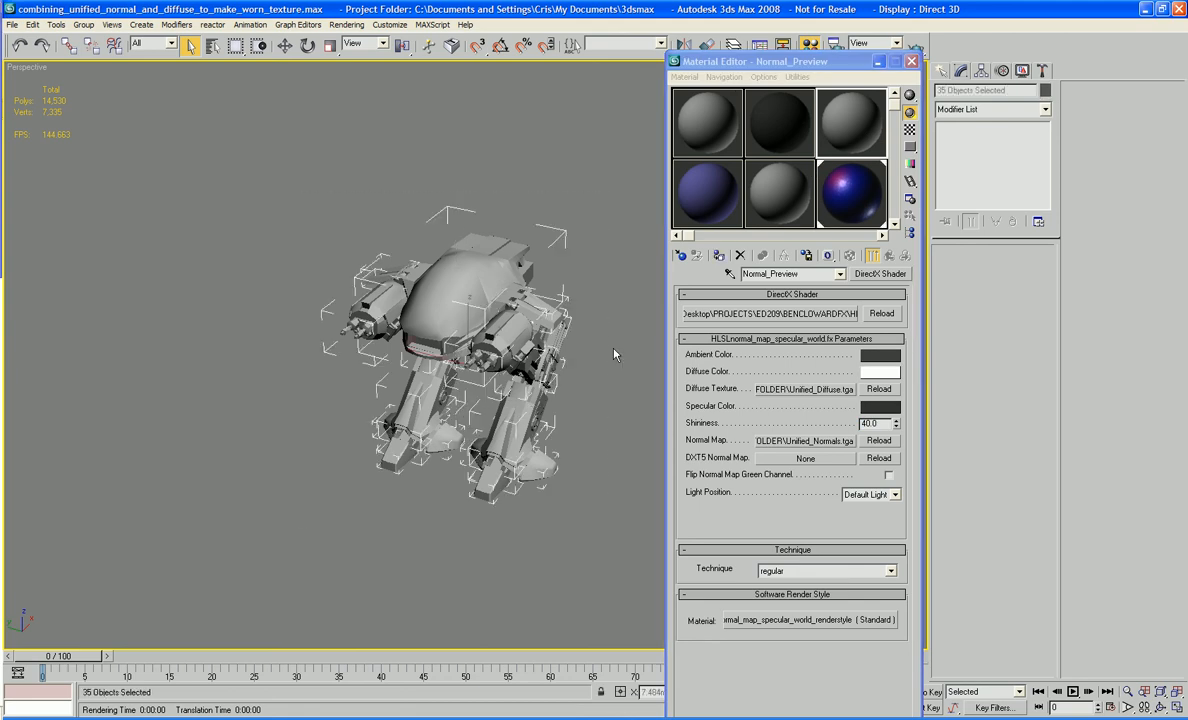
{"action": "left_click", "coordinate": [857, 116]}
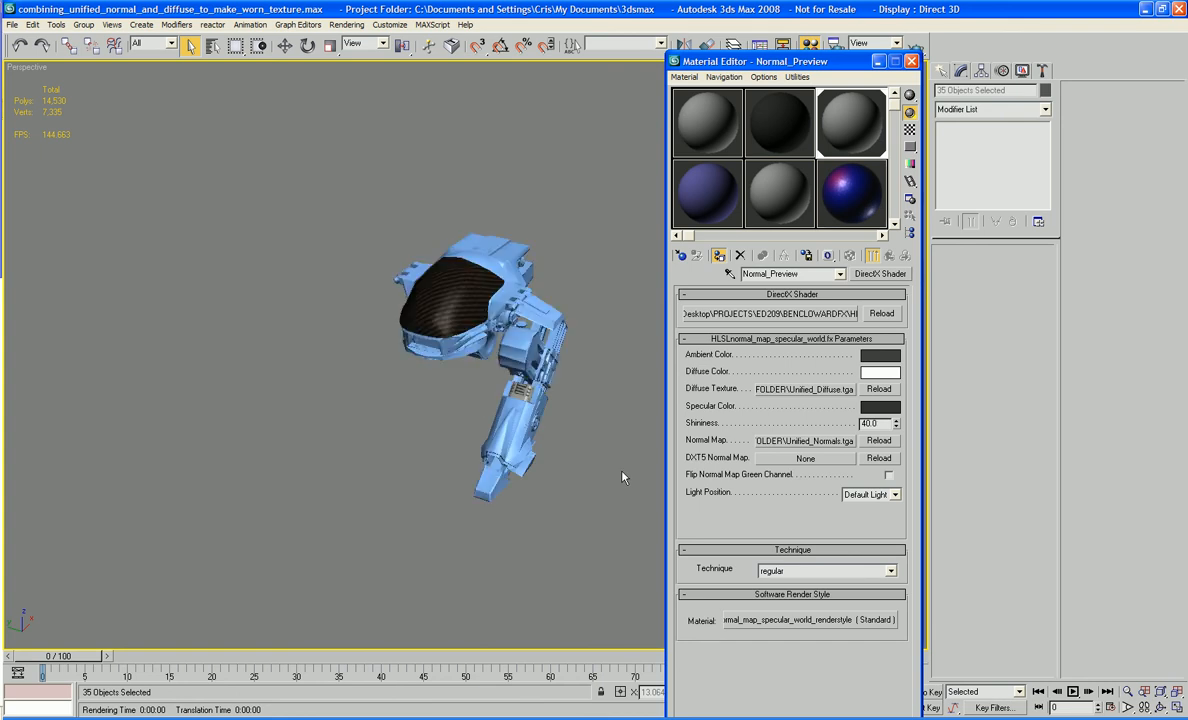
Deselect the robot and inspect the diffuse and normal textures on its legs and body from several angles.
{"action": "left_click", "coordinate": [570, 492]}
{"action": "left_click_drag", "start_coordinate": [570, 494], "coordinate": [468, 411]}
{"action": "scroll", "coordinate": [468, 411], "scroll_direction": "up", "scroll_amount": 6}
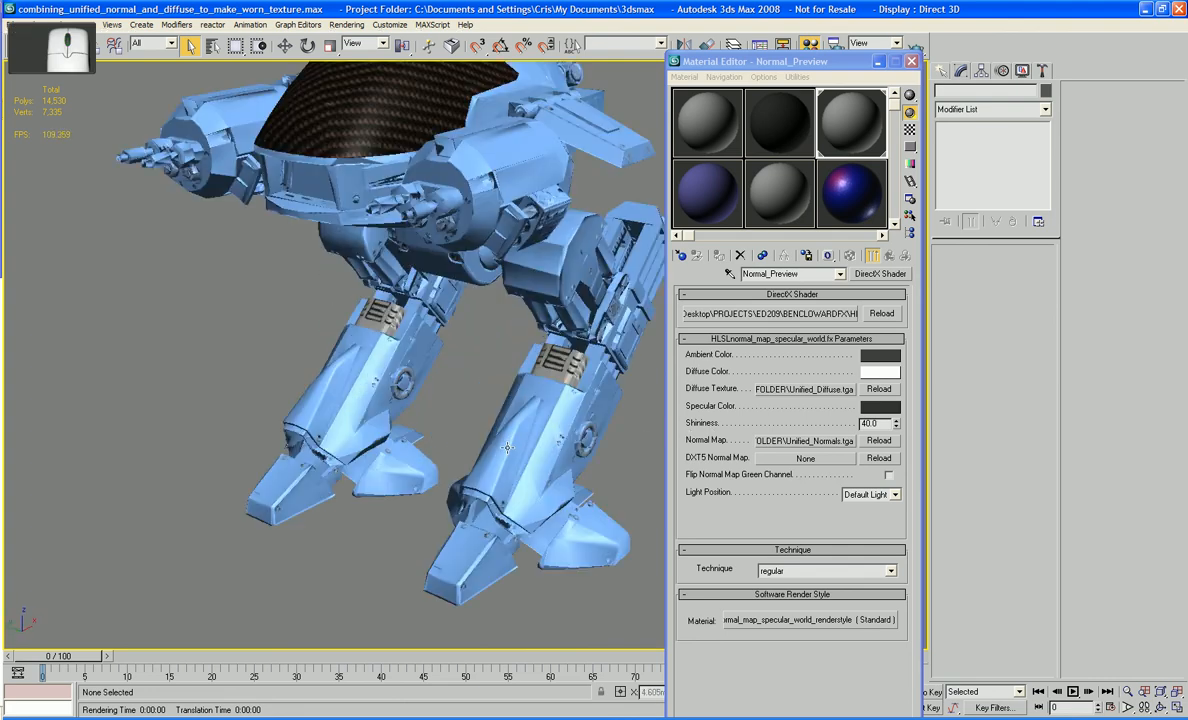
{"action": "left_click_drag", "start_coordinate": [556, 428], "coordinate": [507, 418]}
{"action": "left_click_drag", "start_coordinate": [511, 414], "coordinate": [316, 428]}
{"action": "scroll", "coordinate": [379, 467], "scroll_direction": "down", "scroll_amount": 3}
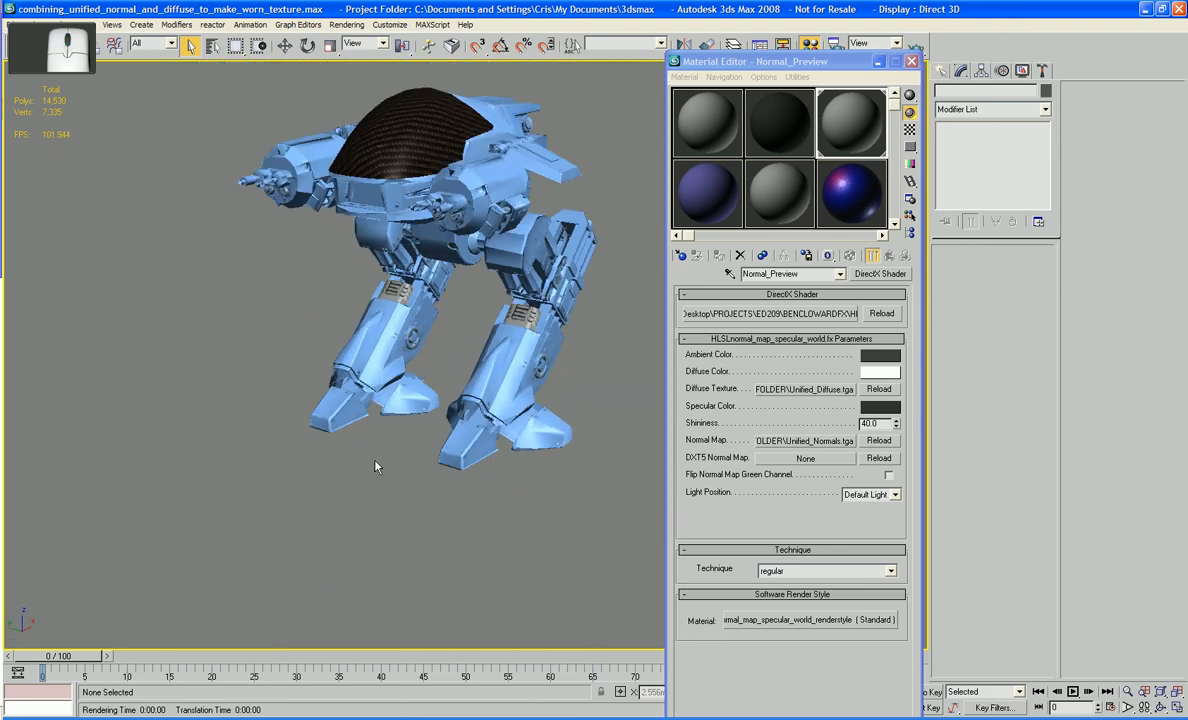
{"action": "left_click_drag", "start_coordinate": [379, 467], "coordinate": [376, 408]}
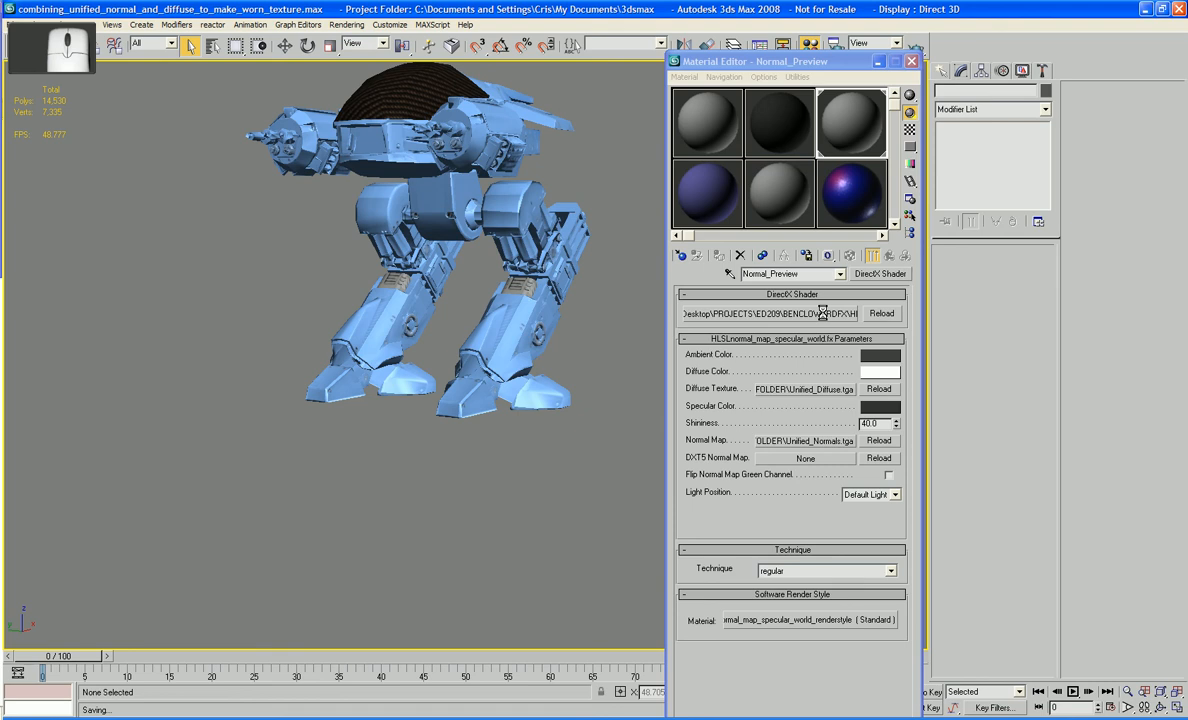
Load the HLSLnormal_map_specular_3lights_world.fx effect into the Normal_Preview material and assign Unified_Specular.tga as its specular texture.
{"action": "left_click", "coordinate": [822, 313]}
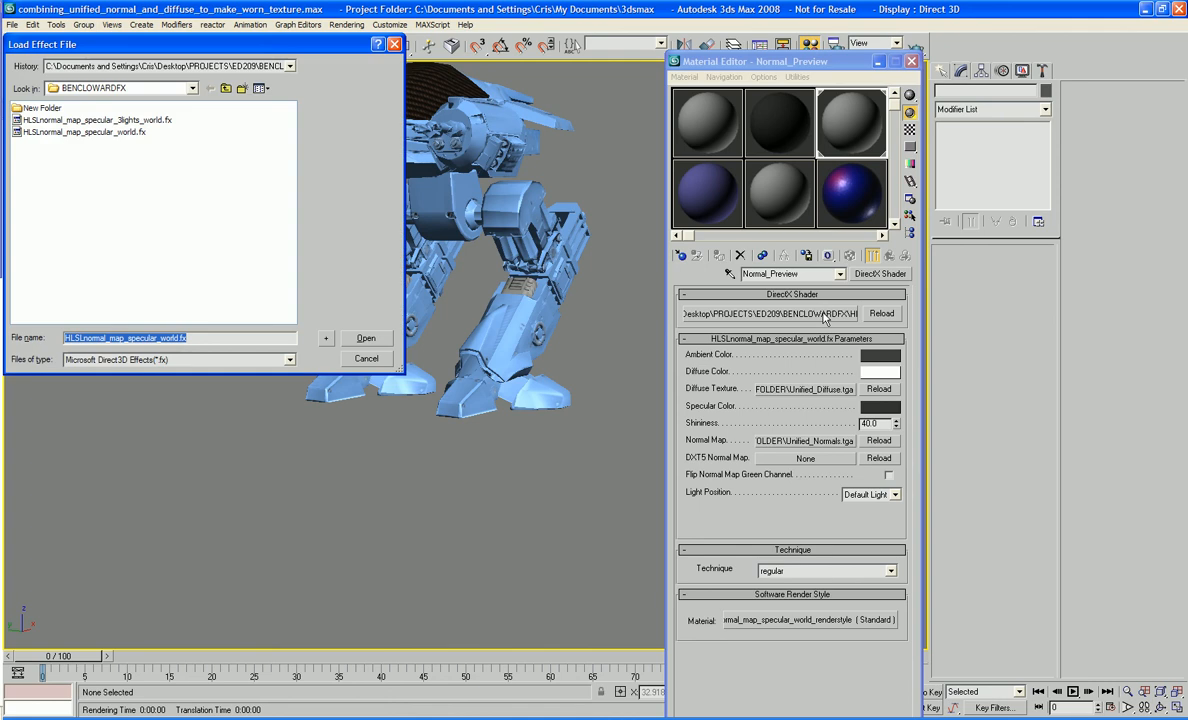
{"action": "double_click", "coordinate": [142, 119]}
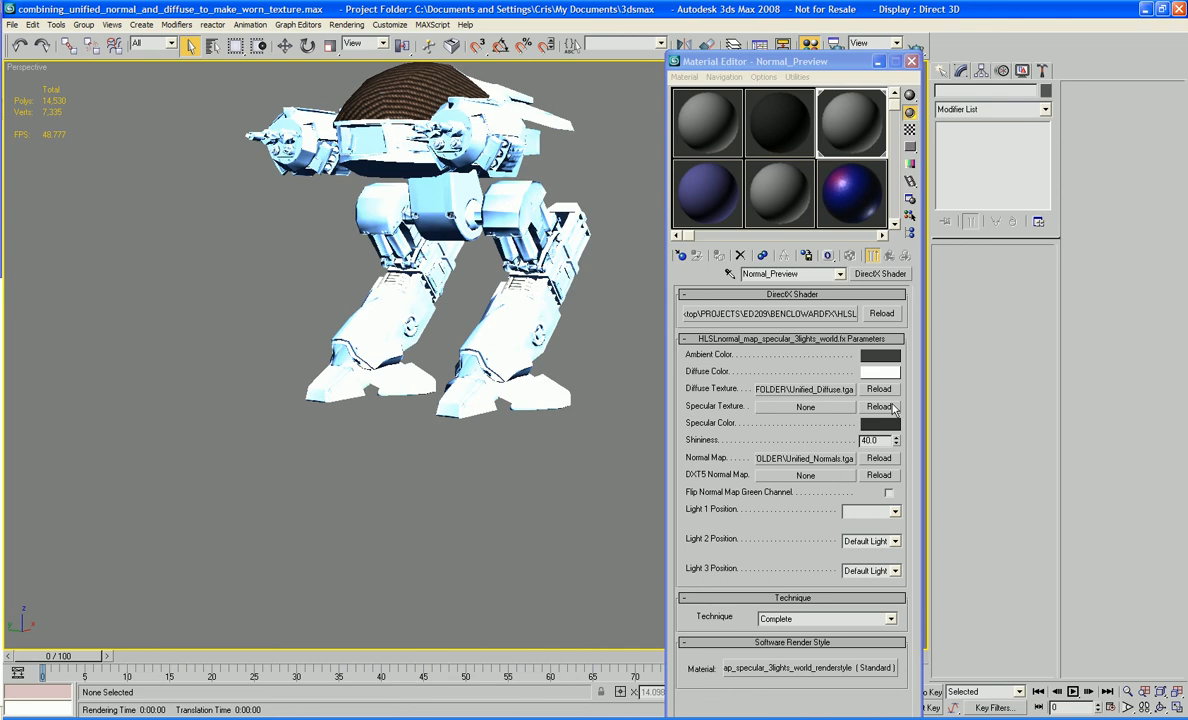
{"action": "left_click", "coordinate": [791, 407]}
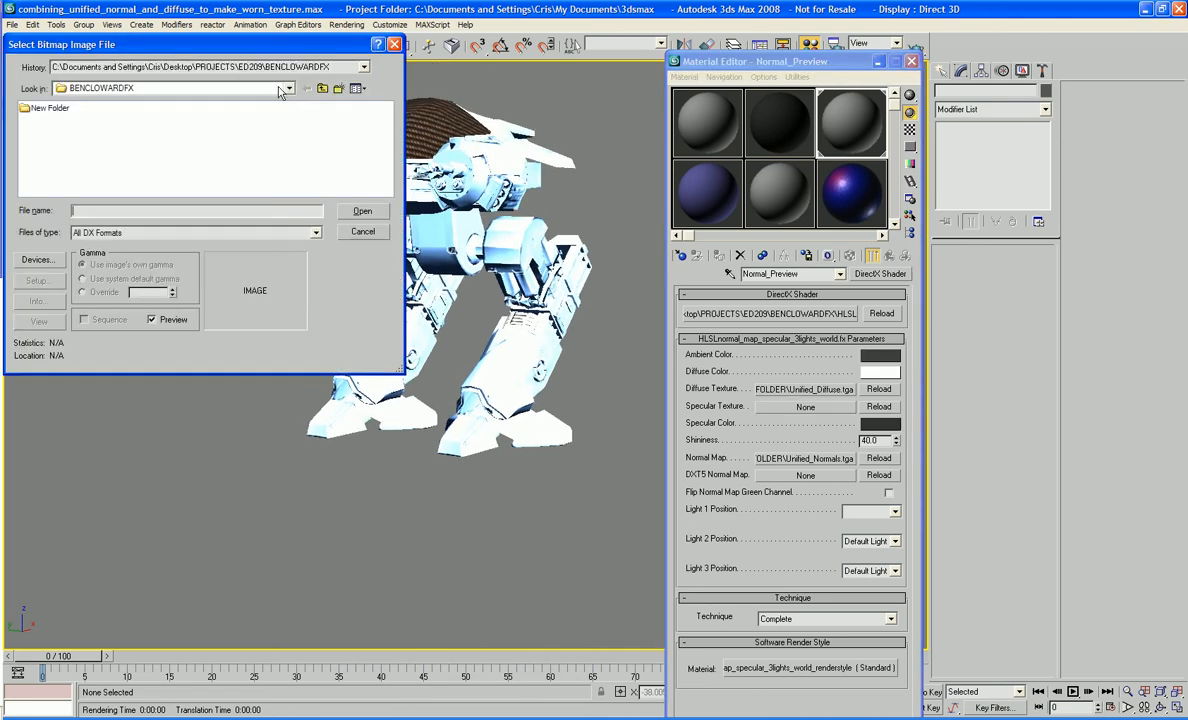
{"action": "left_click", "coordinate": [326, 90]}
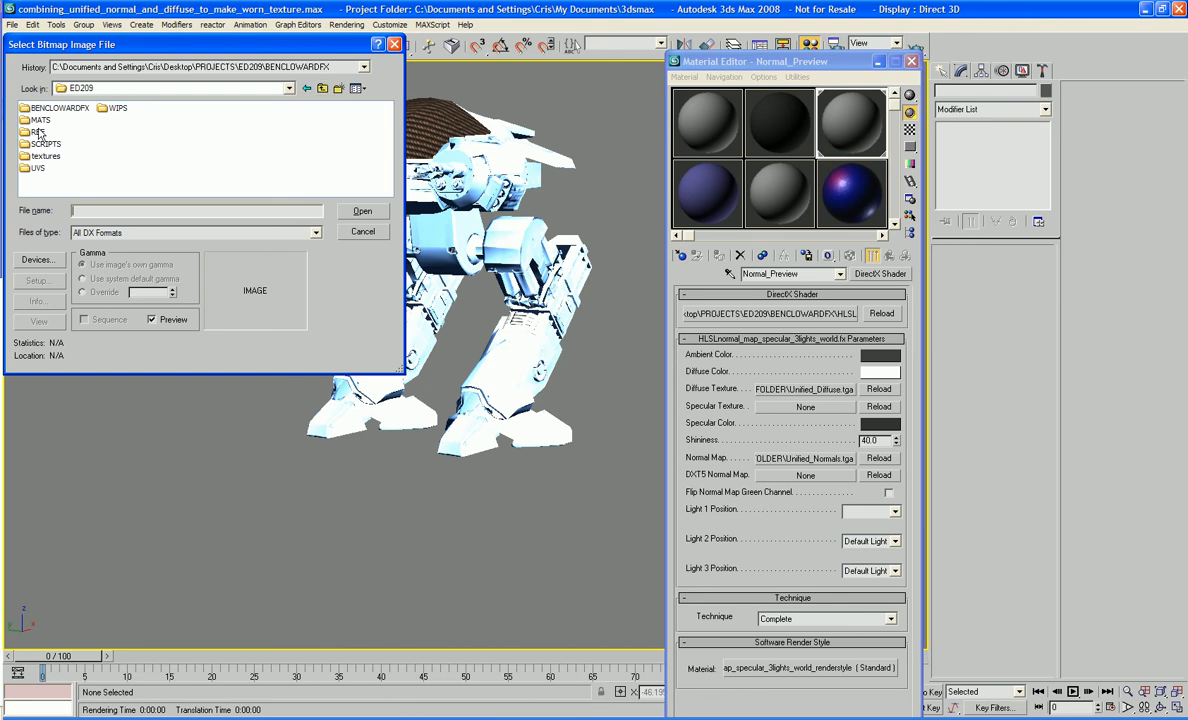
{"action": "double_click", "coordinate": [37, 119]}
{"action": "double_click", "coordinate": [40, 110]}
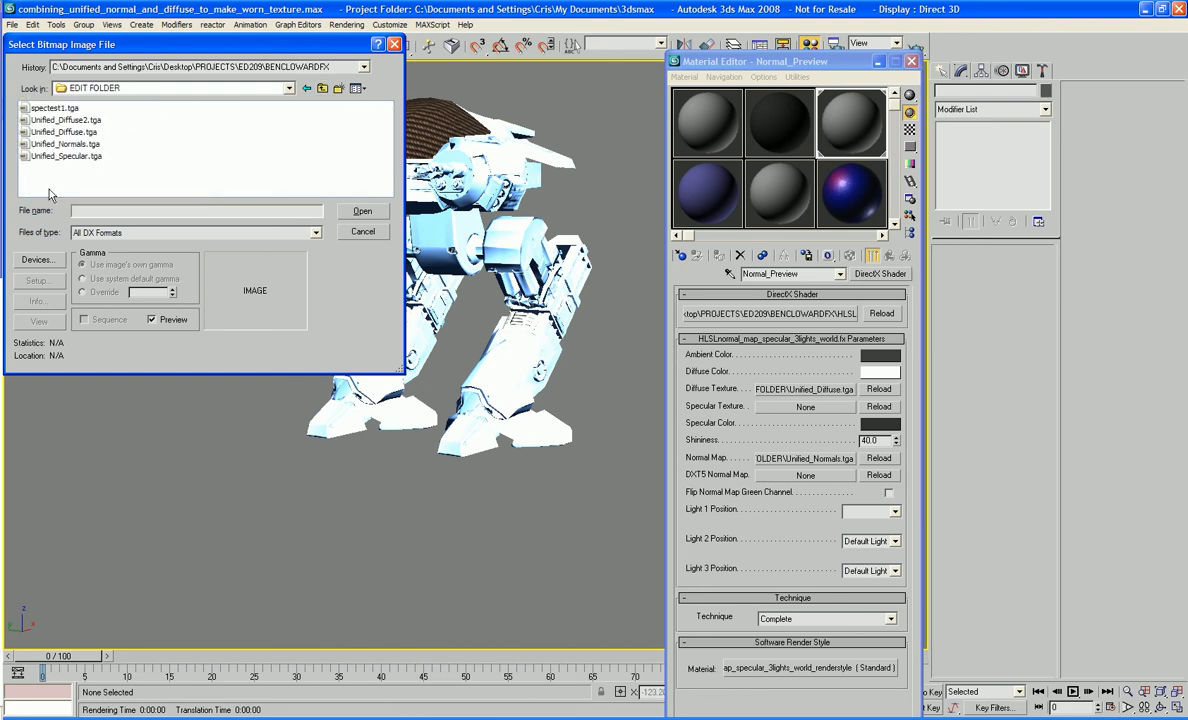
{"action": "left_click", "coordinate": [52, 156]}
{"action": "left_click", "coordinate": [366, 214]}
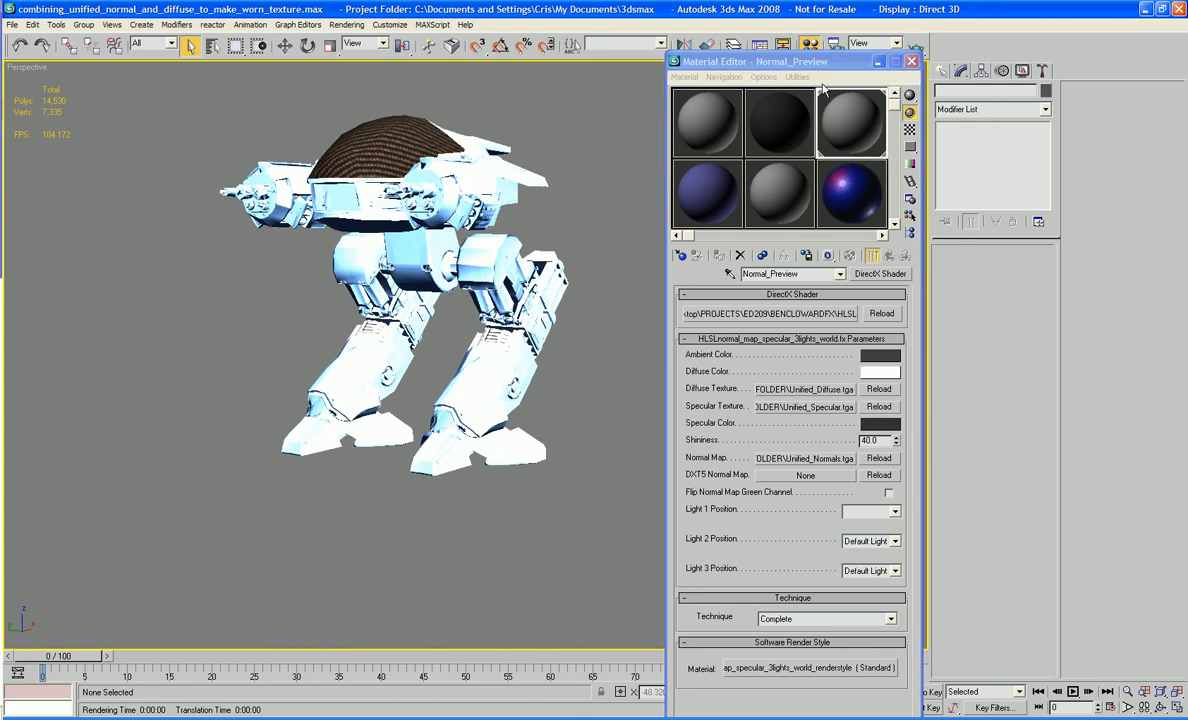
Create a standard omni light below the robot's feet and raise it slightly.
{"action": "left_click", "coordinate": [943, 72]}
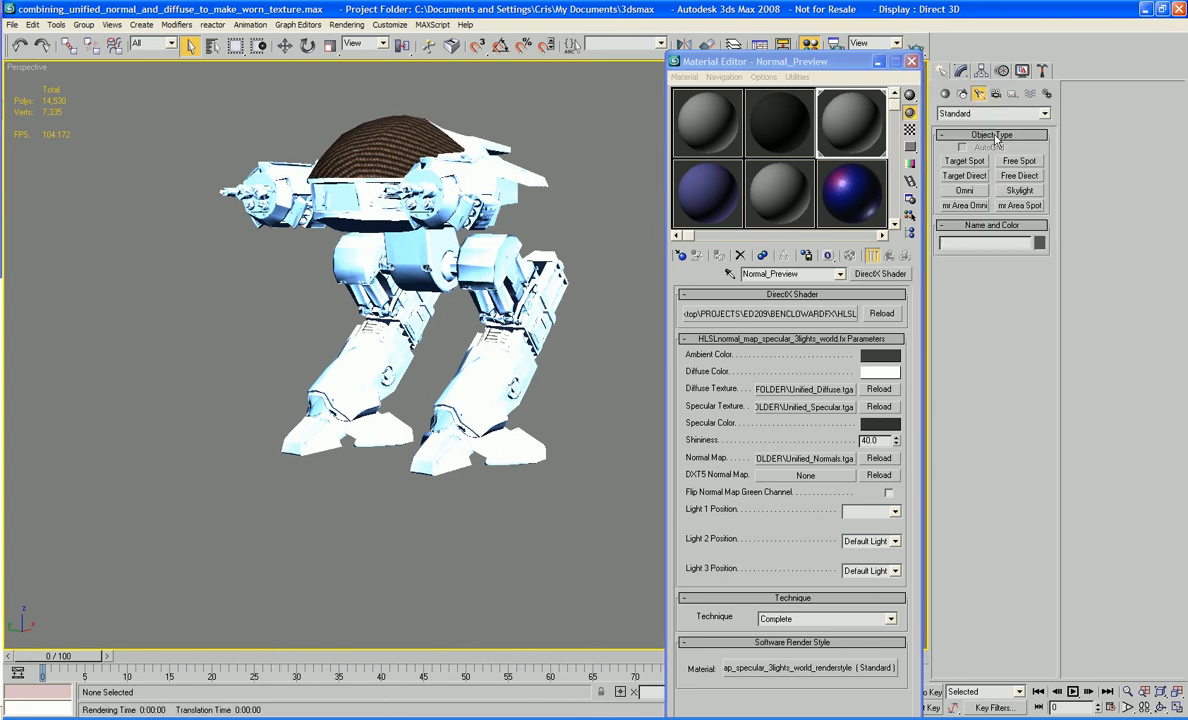
{"action": "left_click", "coordinate": [964, 188]}
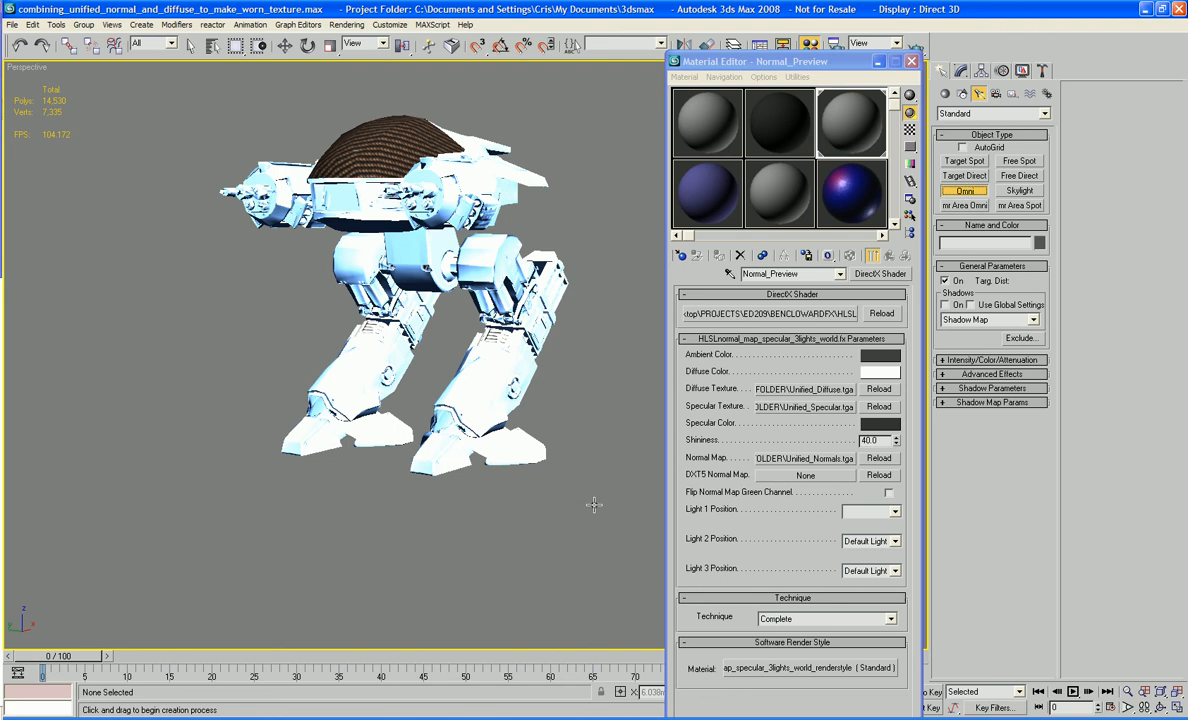
{"action": "left_click", "coordinate": [470, 583]}
{"action": "right_click", "coordinate": [604, 464]}
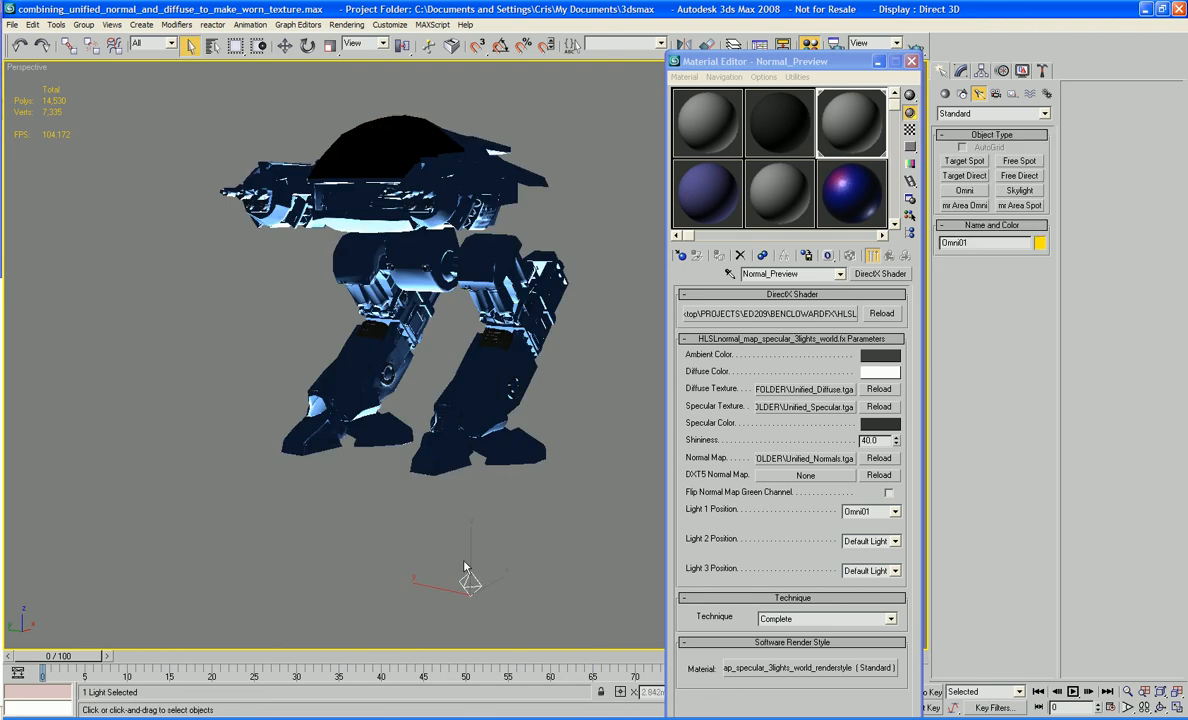
{"action": "key", "text": "w"}
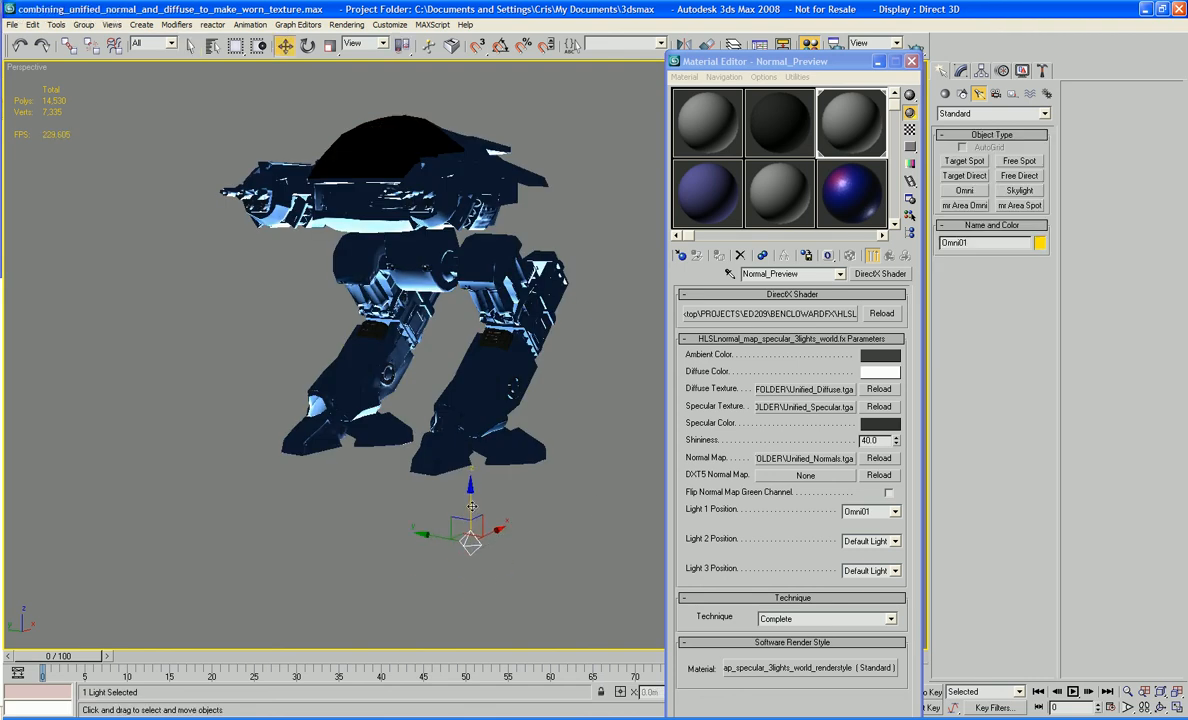
{"action": "left_click_drag", "start_coordinate": [472, 548], "coordinate": [475, 520]}
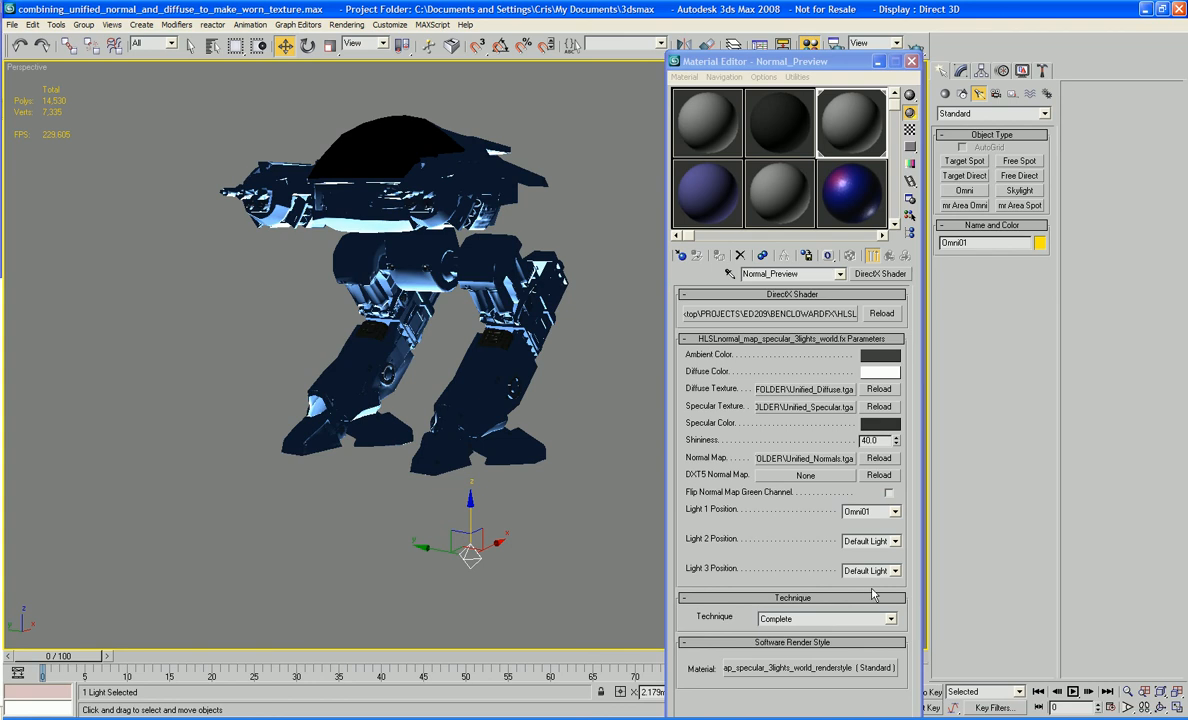
Toggle the normal map's green-channel flip on and off, and move the omni light out in front of the robot.
{"action": "left_click", "coordinate": [889, 493]}
{"action": "left_click", "coordinate": [889, 493]}
{"action": "left_click_drag", "start_coordinate": [556, 536], "coordinate": [478, 508]}
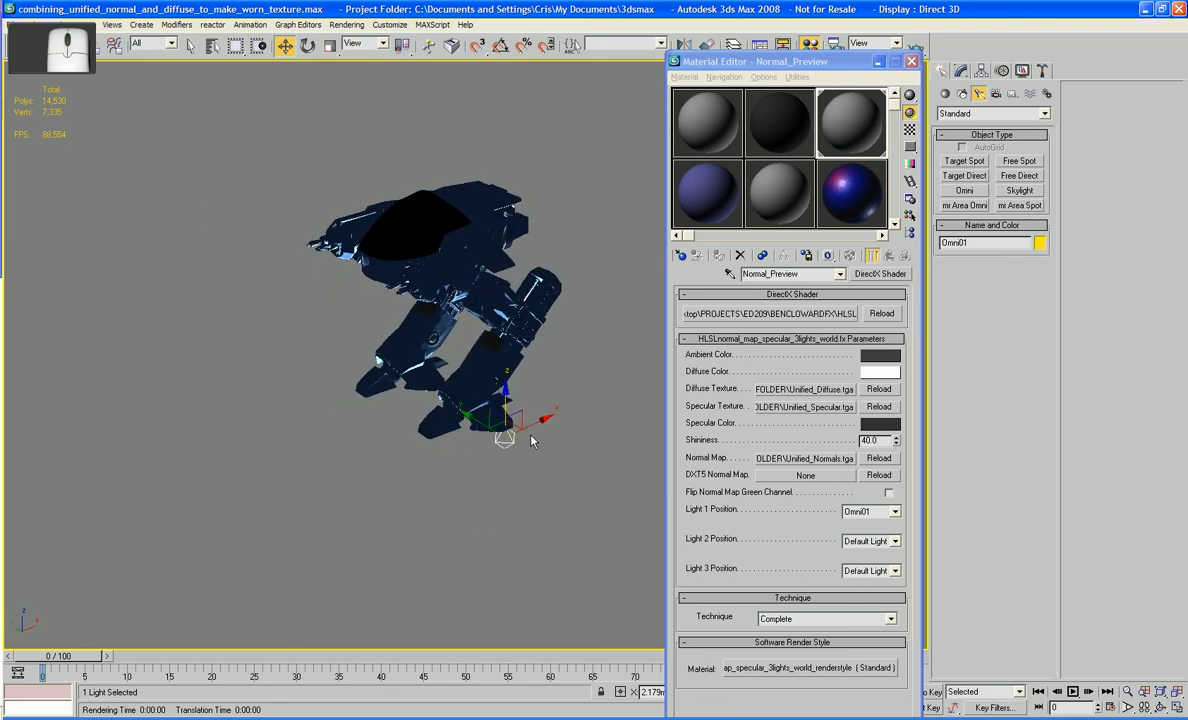
{"action": "left_click_drag", "start_coordinate": [520, 424], "coordinate": [297, 443]}
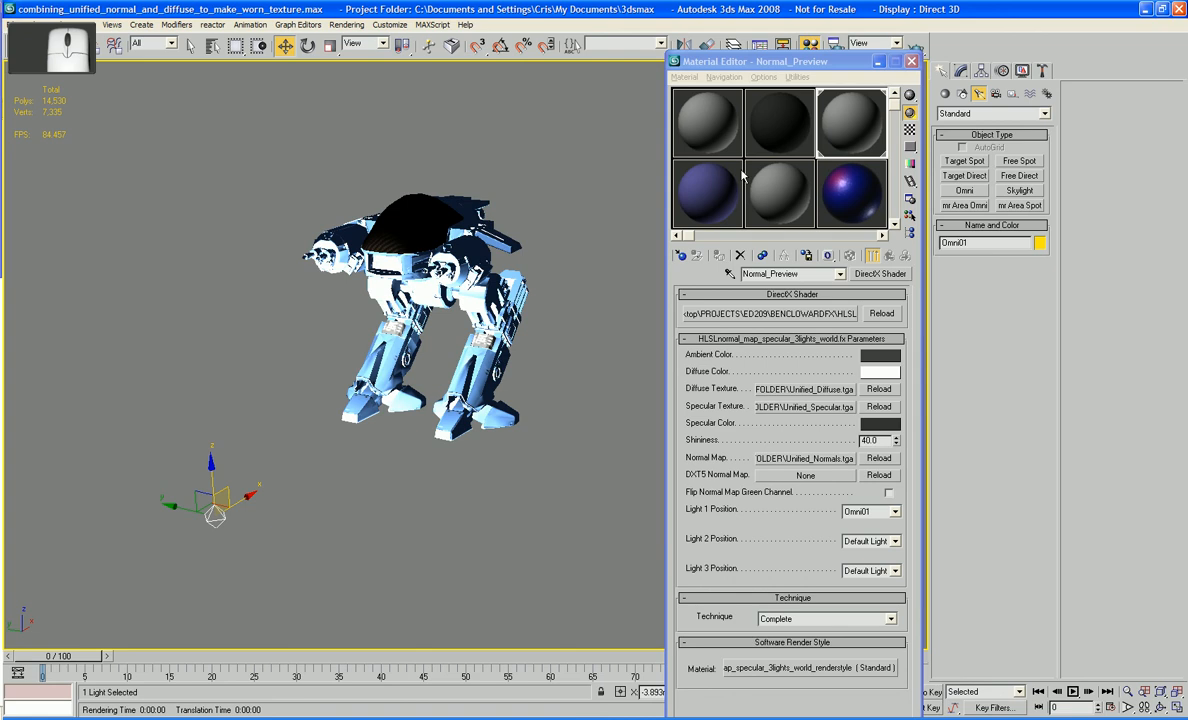
Close the Material Editor, turn on the omni light's shadows and set its multiplier to 0.31.
{"action": "left_click", "coordinate": [911, 62]}
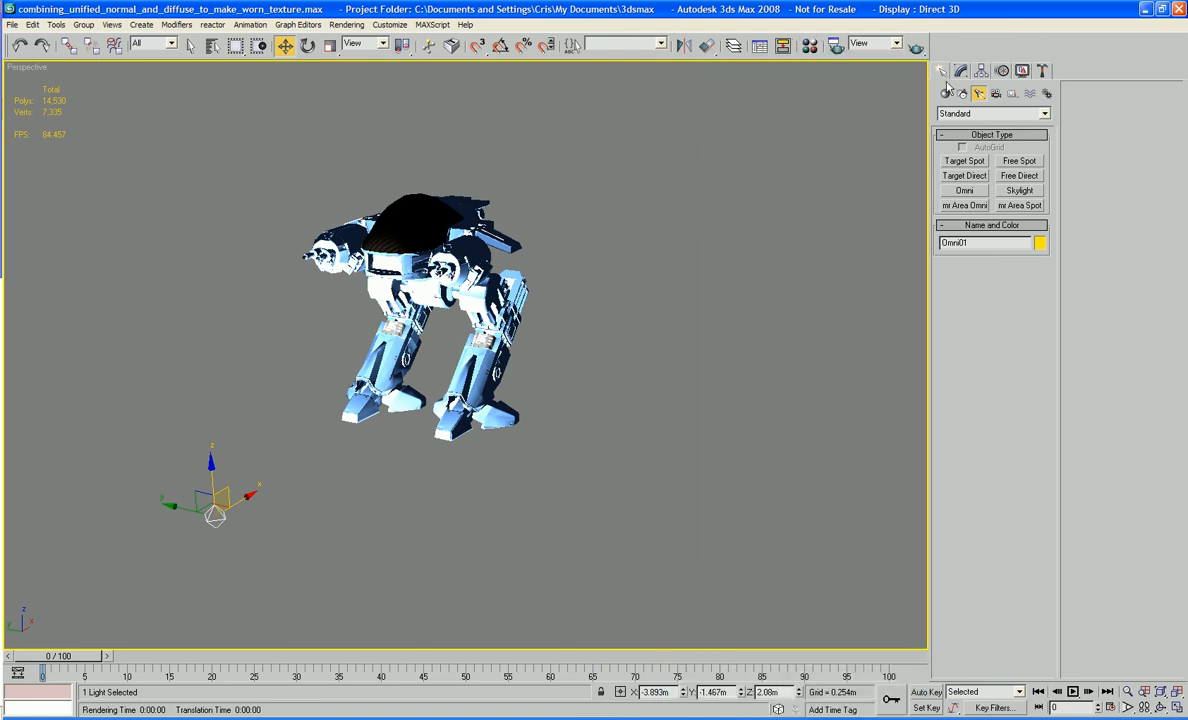
{"action": "left_click", "coordinate": [960, 71]}
{"action": "left_click", "coordinate": [944, 331]}
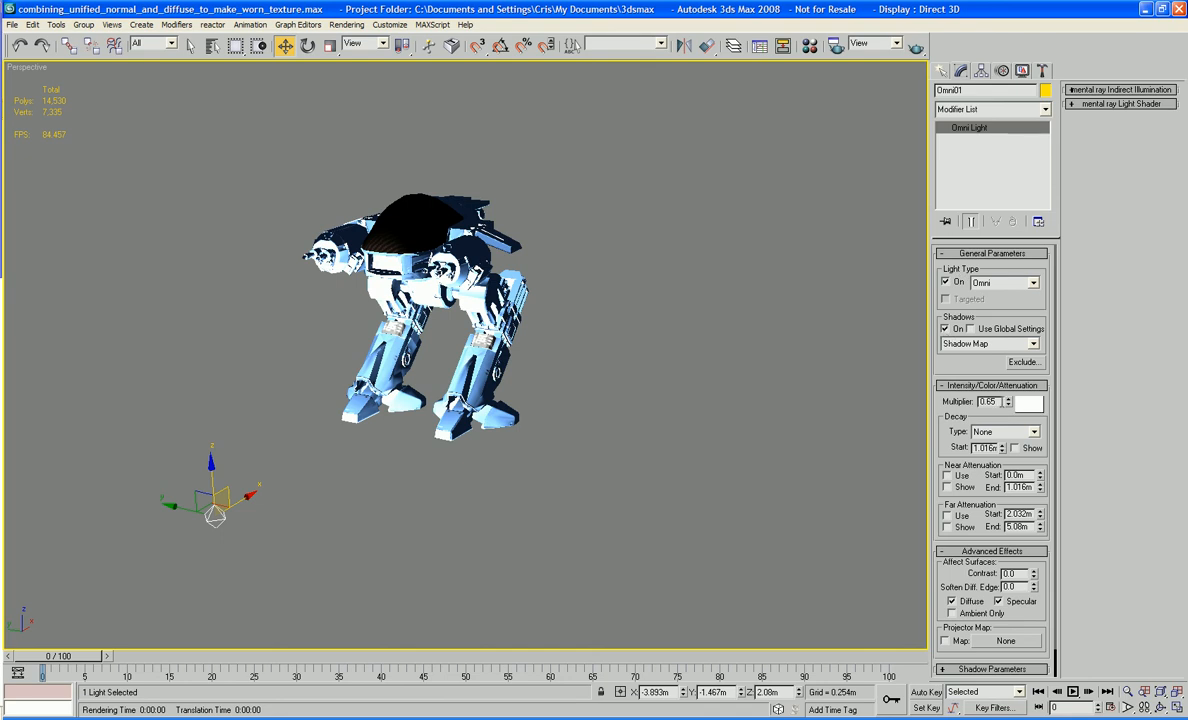
{"action": "mouse_move", "coordinate": [1009, 405]}
{"action": "left_mouse_down"}
{"action": "mouse_move", "coordinate": [1012, 467]}
{"action": "mouse_move", "coordinate": [1008, 426]}
{"action": "left_mouse_up"}
Clone the omni light twice as independent copies spaced across the front of the robot, and reopen the Material Editor.
{"action": "left_click_drag", "start_coordinate": [606, 438], "coordinate": [639, 433]}
{"action": "mouse_move", "coordinate": [244, 519]}
{"action": "left_mouse_down"}
{"action": "mouse_move", "coordinate": [427, 517]}
{"action": "mouse_move", "coordinate": [631, 472]}
{"action": "mouse_move", "coordinate": [622, 480]}
{"action": "left_mouse_up"}
{"action": "left_click", "coordinate": [598, 425]}
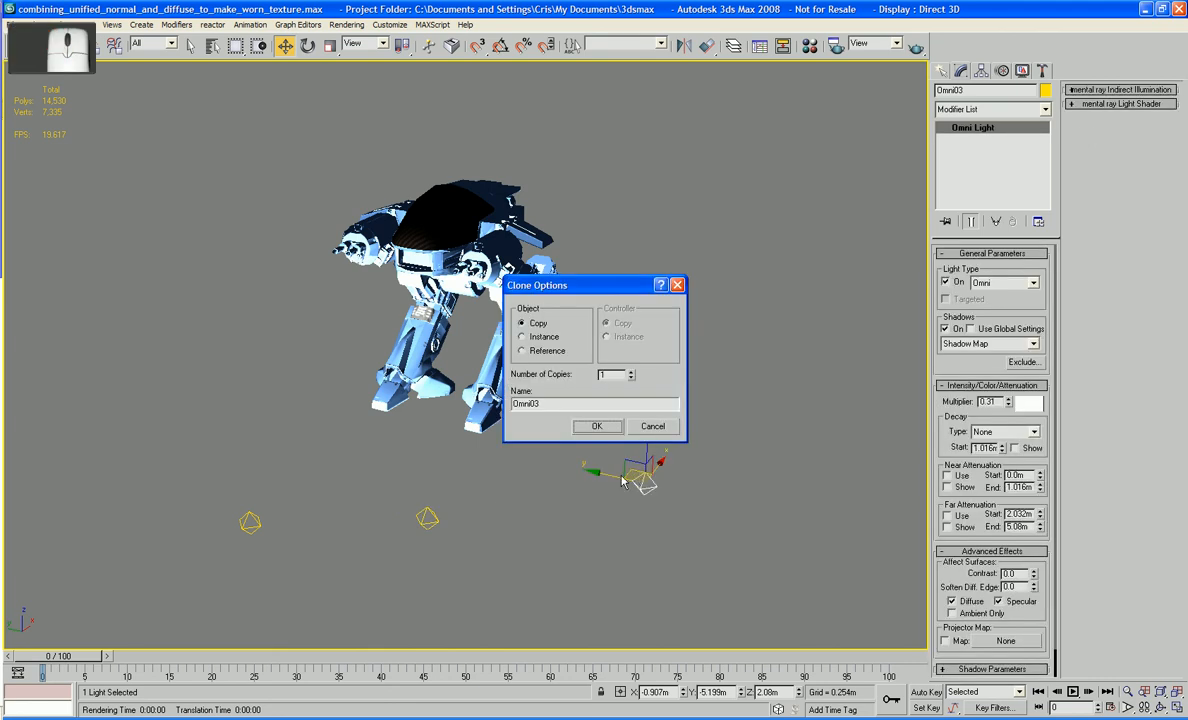
{"action": "left_click", "coordinate": [596, 425]}
{"action": "key", "text": "m"}
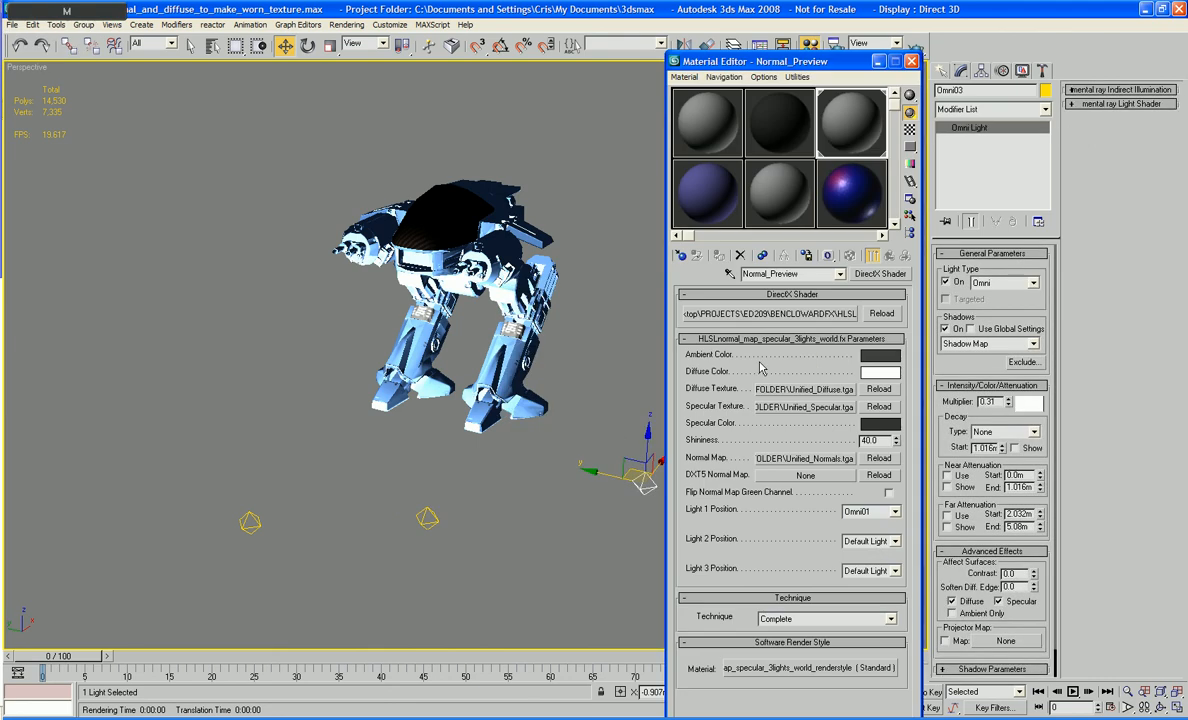
Assign Omni02 to the shader's Light 2 Position and Omni03 to its Light 3 Position.
{"action": "left_click", "coordinate": [880, 541]}
{"action": "left_click", "coordinate": [876, 565]}
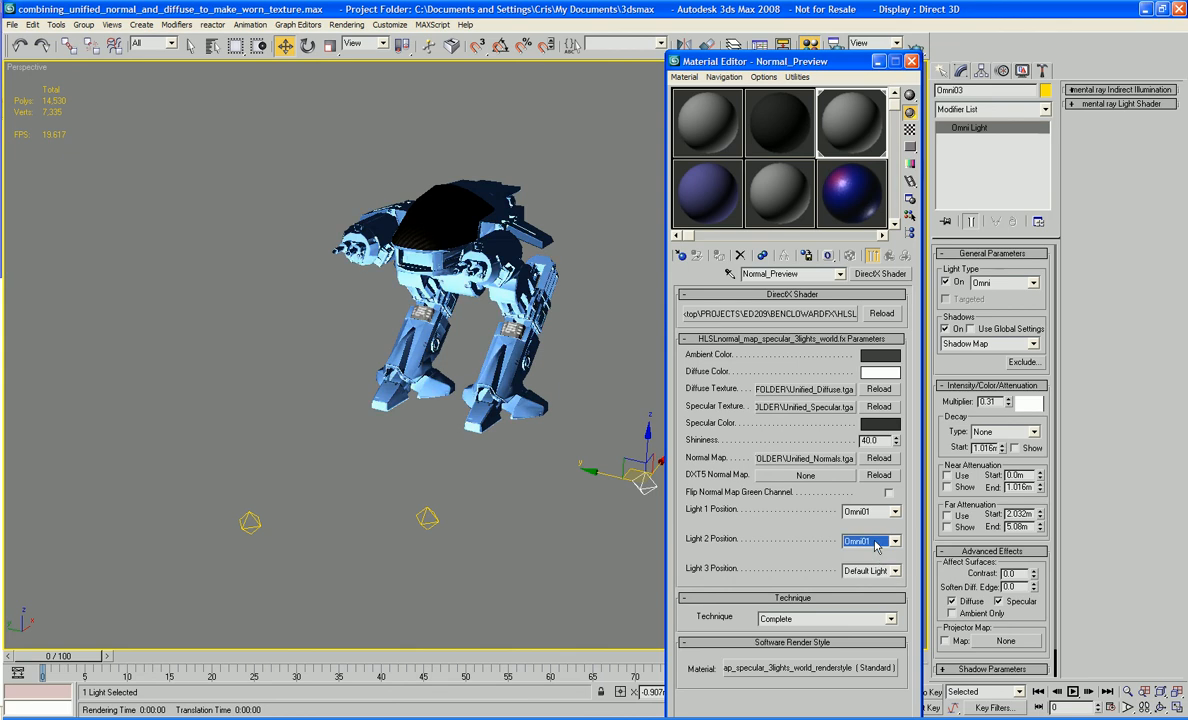
{"action": "left_click", "coordinate": [880, 541]}
{"action": "left_click", "coordinate": [873, 568]}
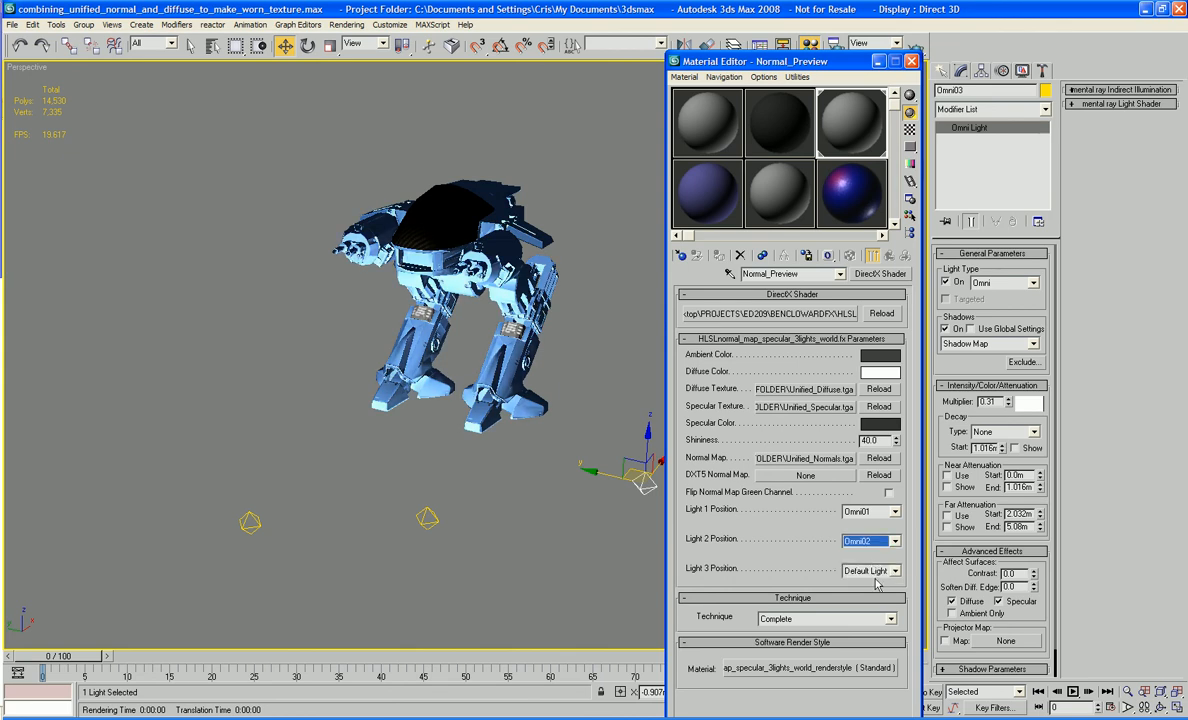
{"action": "left_click", "coordinate": [873, 570]}
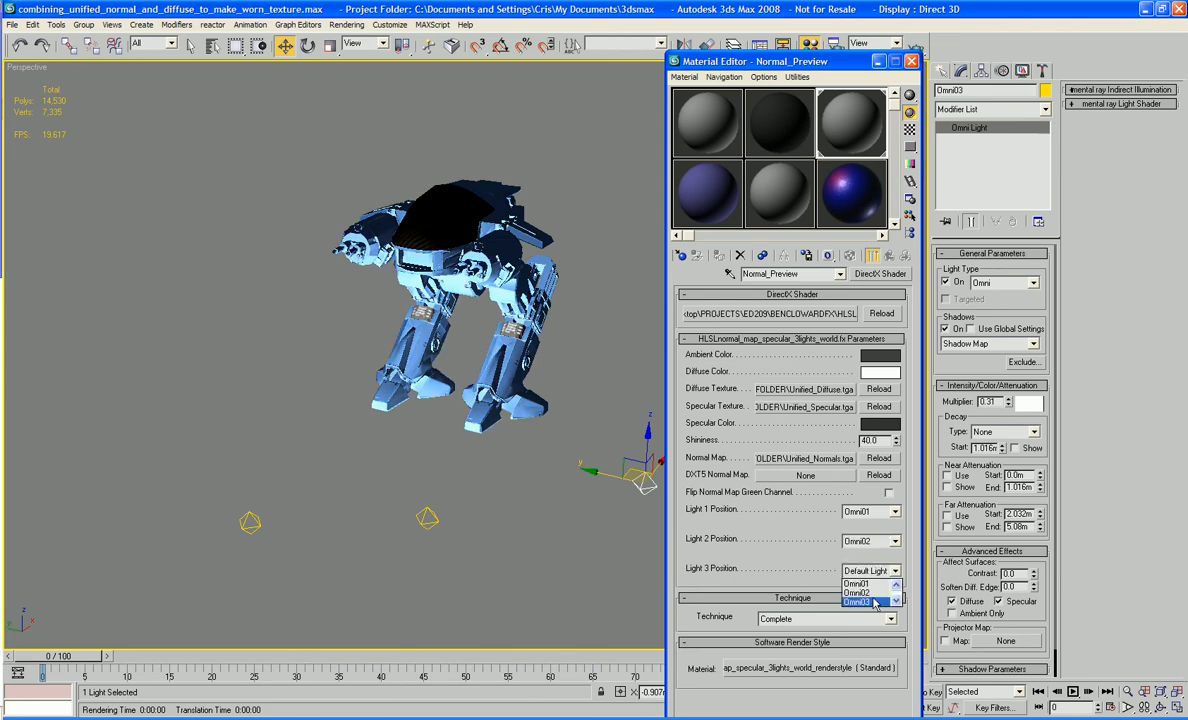
{"action": "left_click", "coordinate": [873, 603]}
Put away the Material Editor and set the Omni03 light's multiplier to 0.05.
{"action": "left_click_drag", "start_coordinate": [594, 503], "coordinate": [540, 496]}
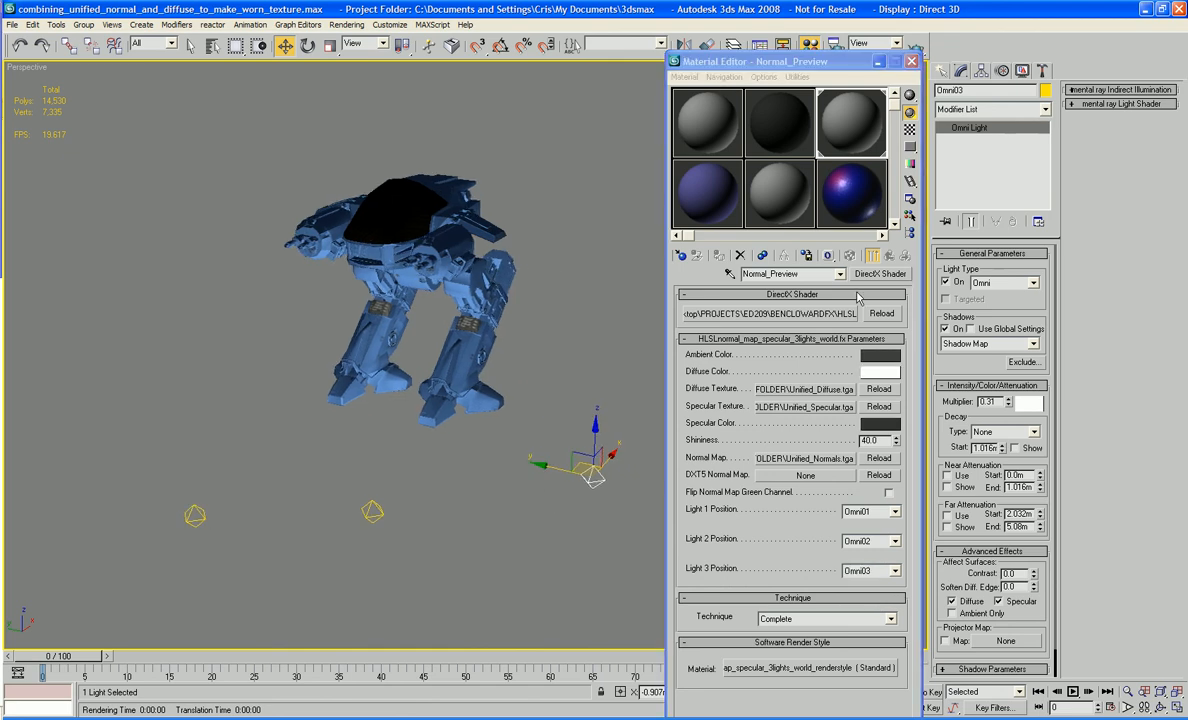
{"action": "left_click", "coordinate": [842, 47]}
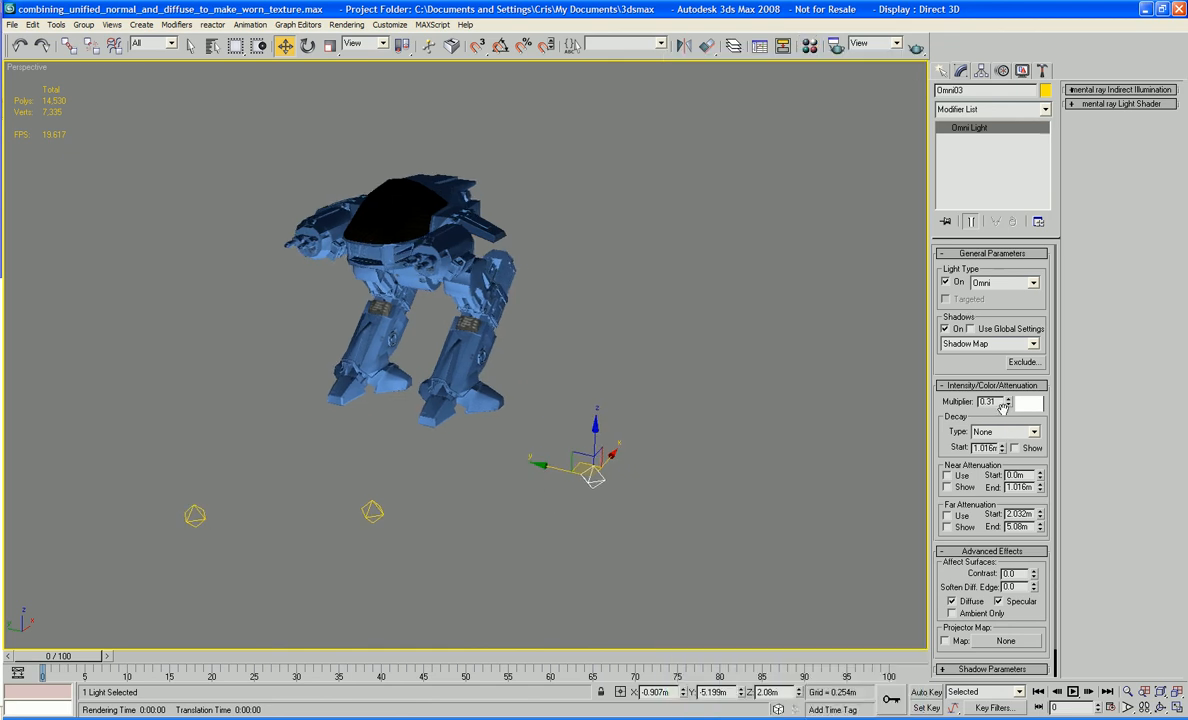
{"action": "left_click_drag", "start_coordinate": [1008, 404], "coordinate": [1009, 419]}
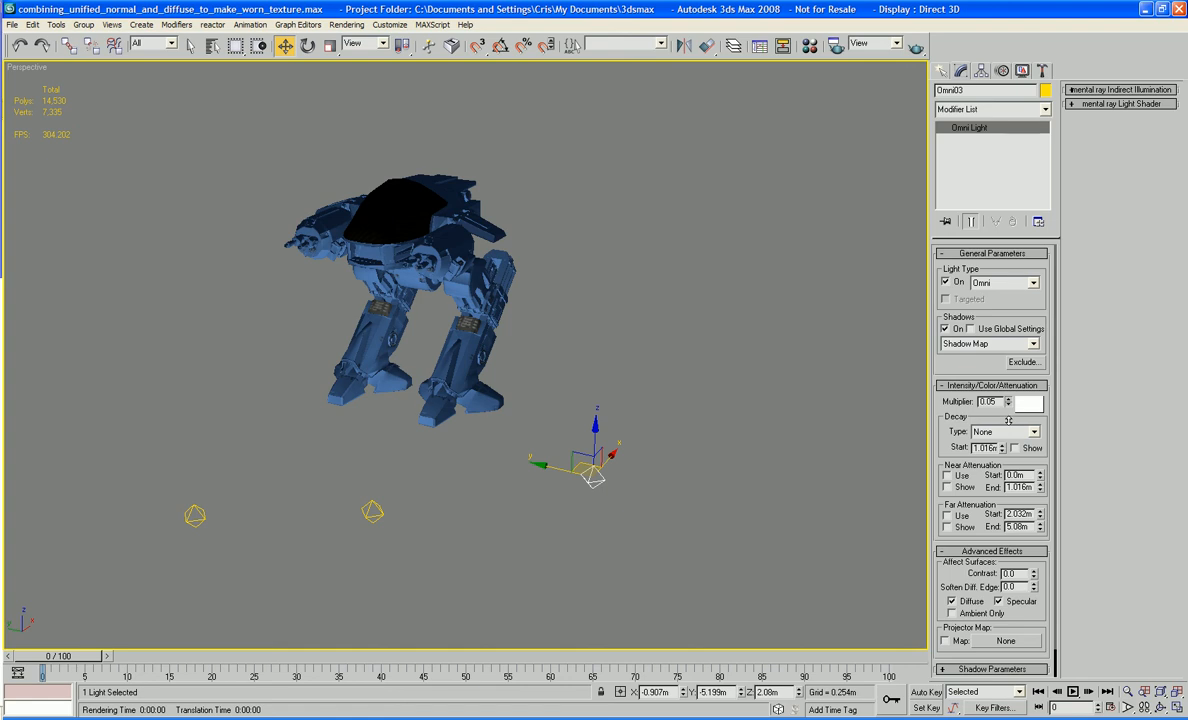
Set the Omni02 light's multiplier to 0.19 and move it in the YZ plane to head height beside the robot.
{"action": "left_click", "coordinate": [372, 512]}
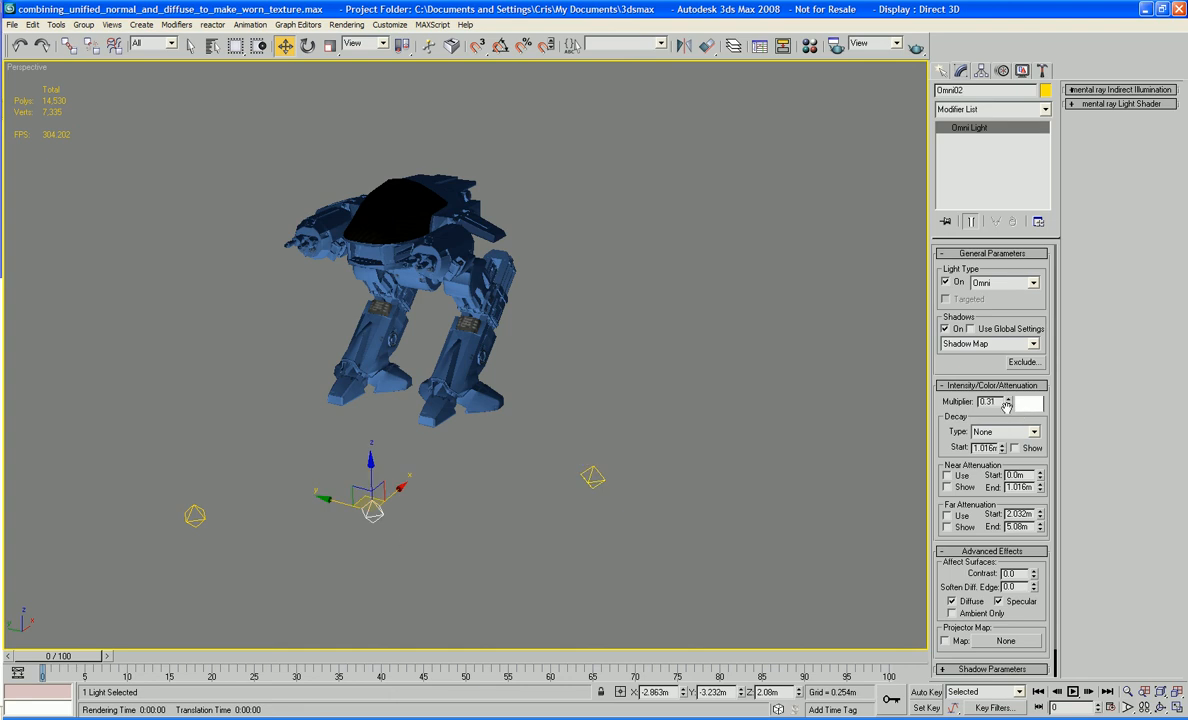
{"action": "left_click_drag", "start_coordinate": [1007, 404], "coordinate": [1007, 413]}
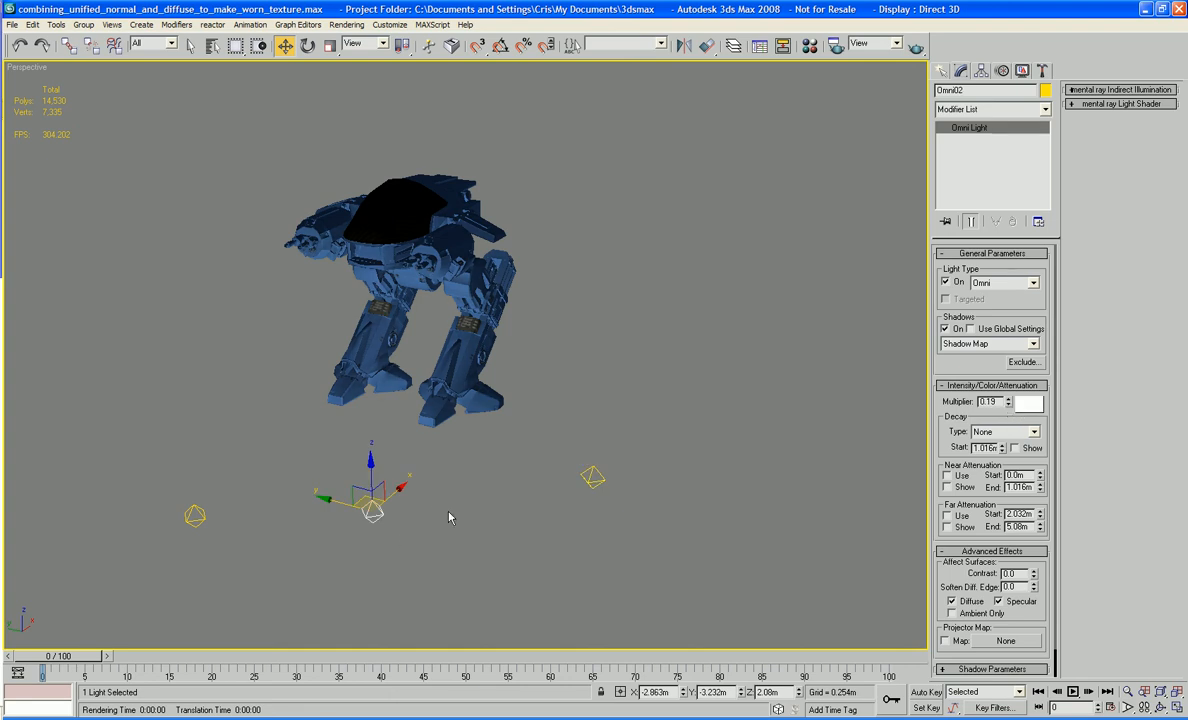
{"action": "left_click_drag", "start_coordinate": [449, 517], "coordinate": [147, 187]}
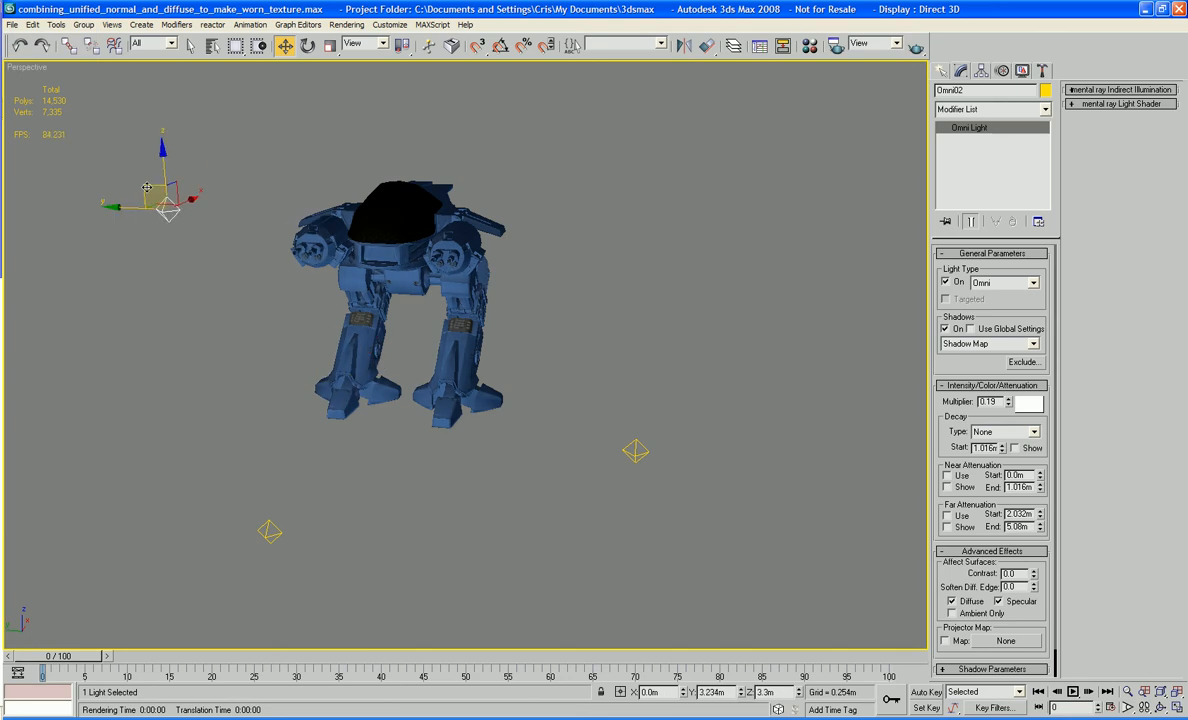
{"action": "left_click_drag", "start_coordinate": [558, 303], "coordinate": [524, 352]}
Move the Omni03 light in the XZ plane to about X 1.4 m, Z 7.16 m, high above the robot, and set its multiplier to 0.83.
{"action": "left_click", "coordinate": [545, 526]}
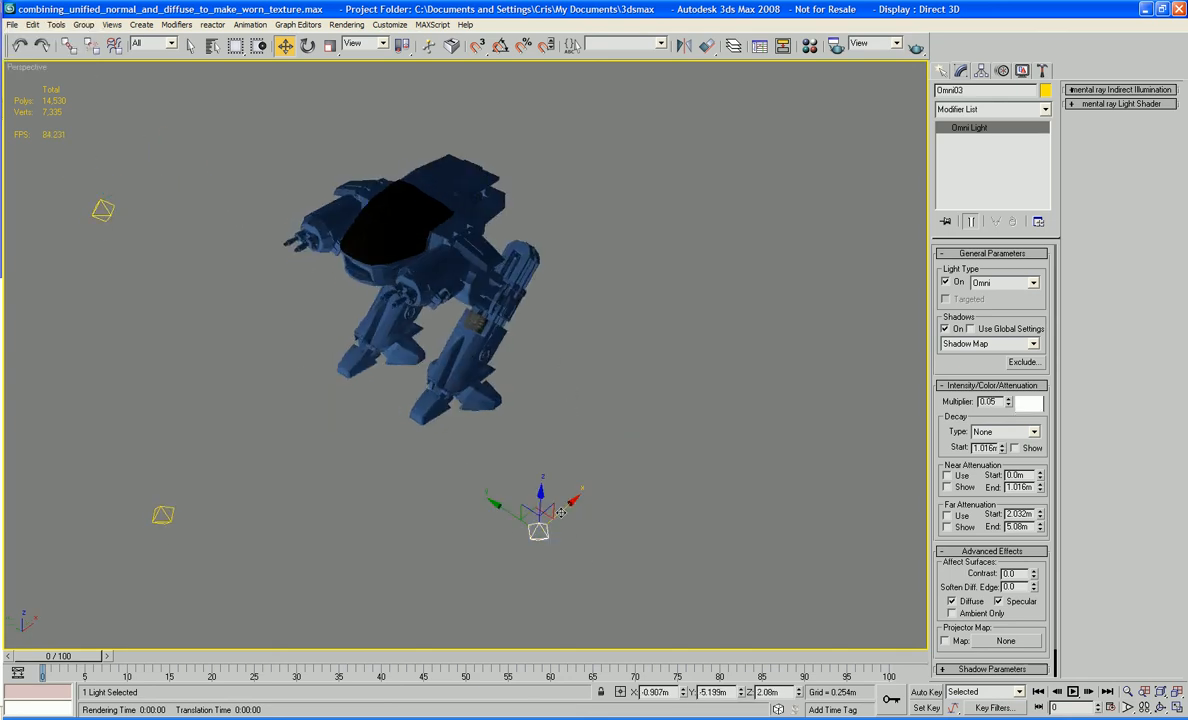
{"action": "left_click_drag", "start_coordinate": [551, 511], "coordinate": [707, 76]}
{"action": "left_click_drag", "start_coordinate": [592, 275], "coordinate": [529, 325]}
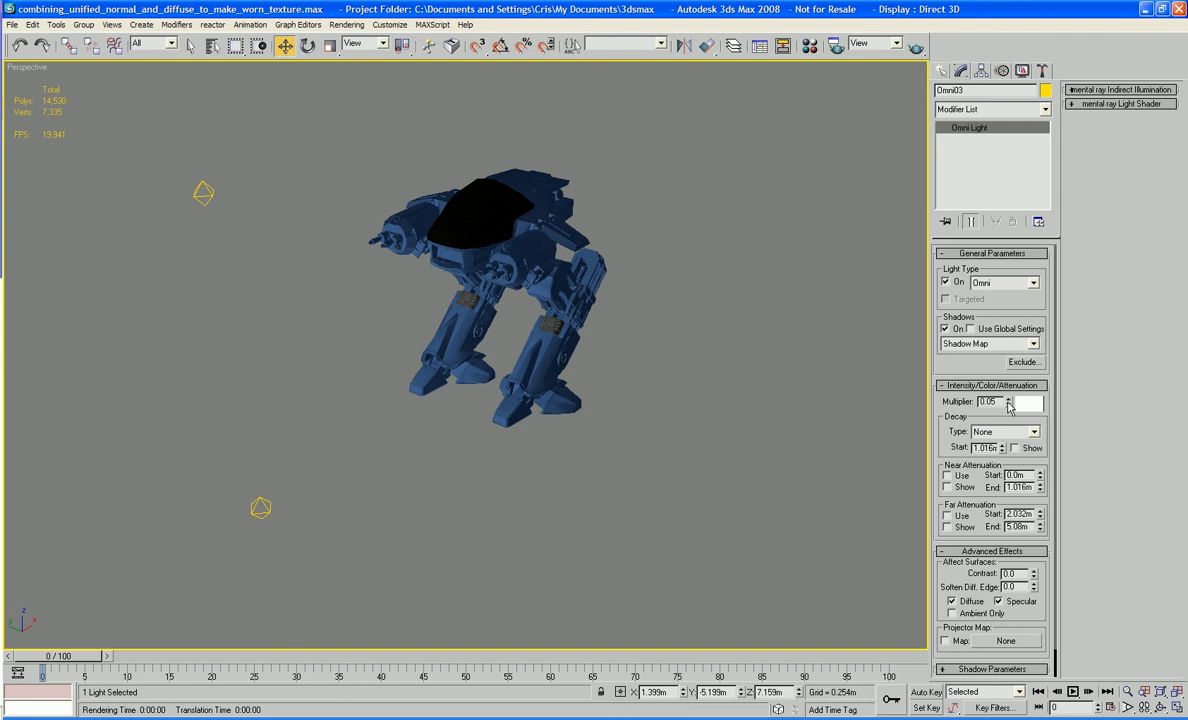
{"action": "left_click_drag", "start_coordinate": [1008, 403], "coordinate": [1005, 360]}
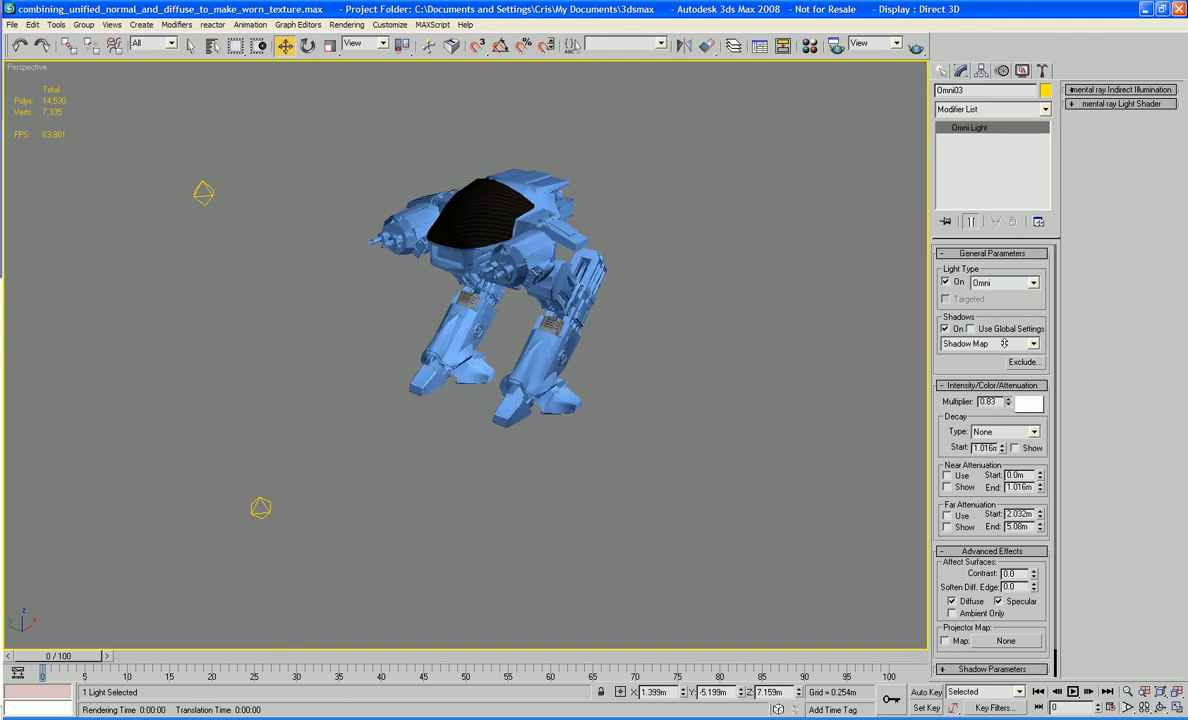